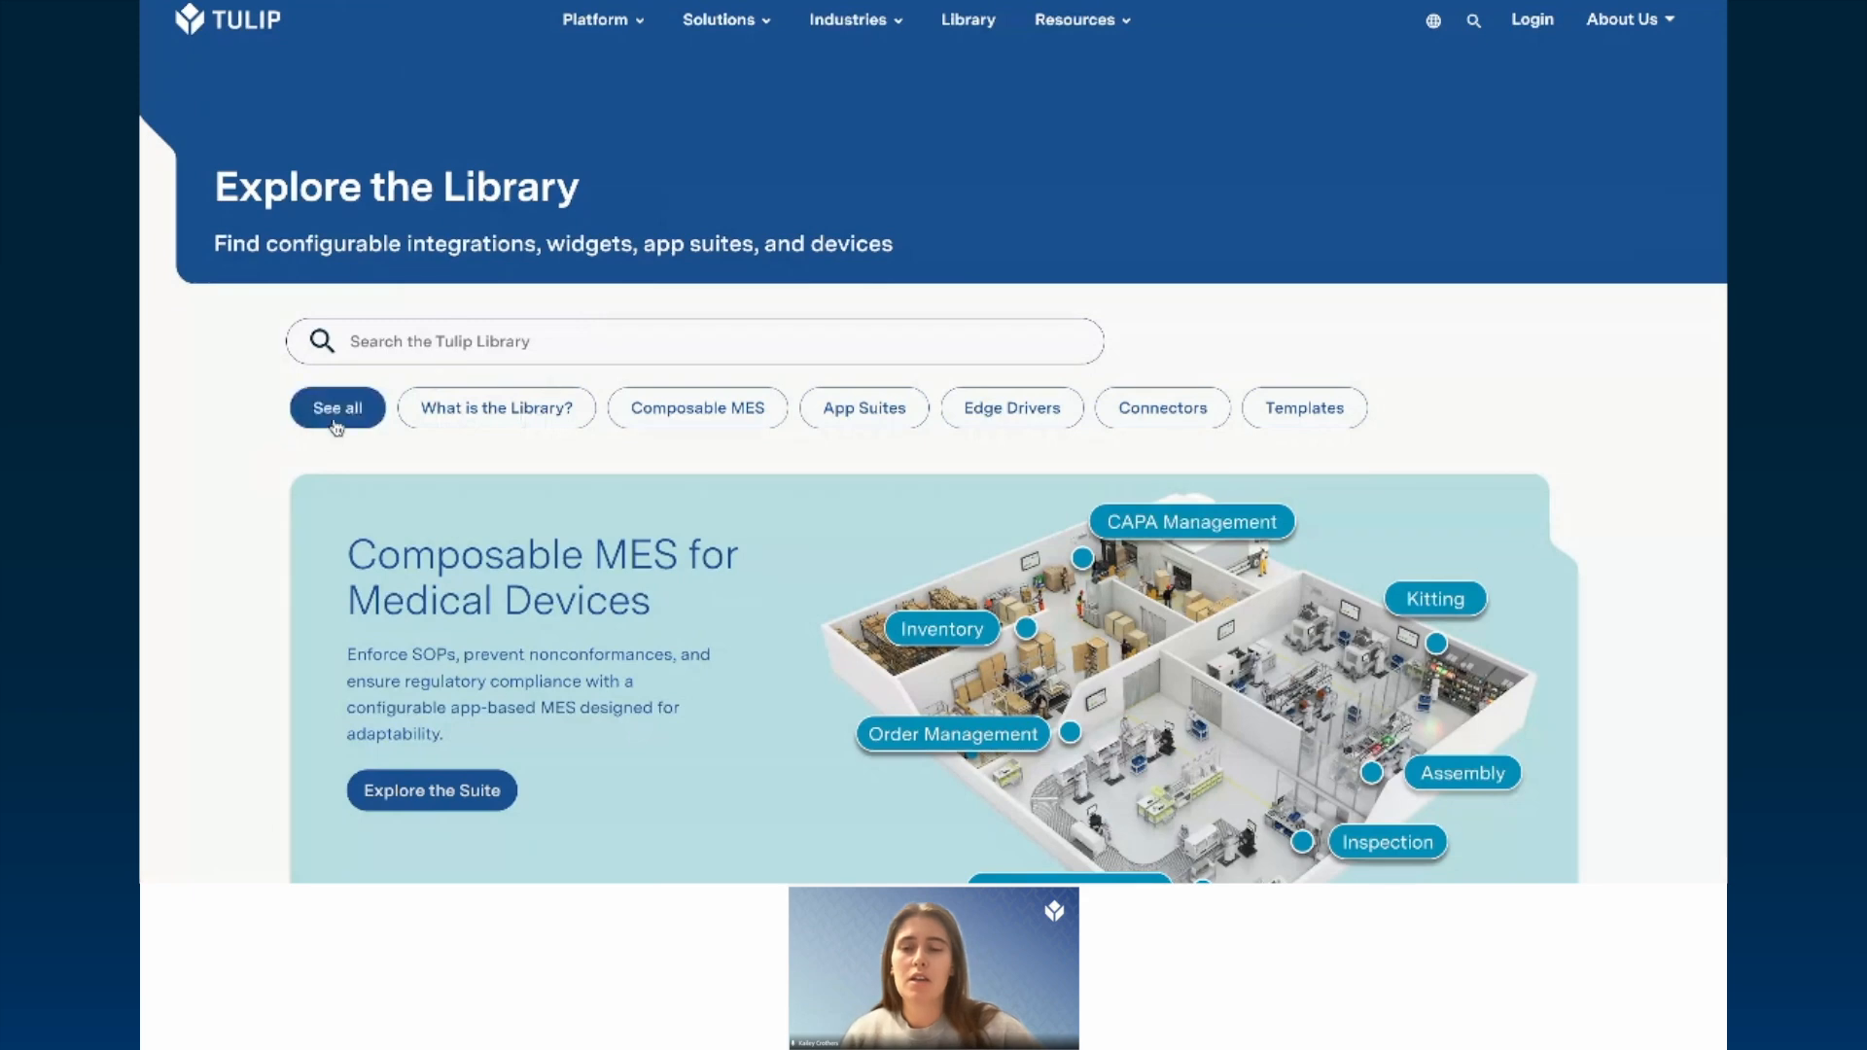
# Step: Open the complete library listing, filter it by the Apps content type and browse the results
pyautogui.click(336, 417)
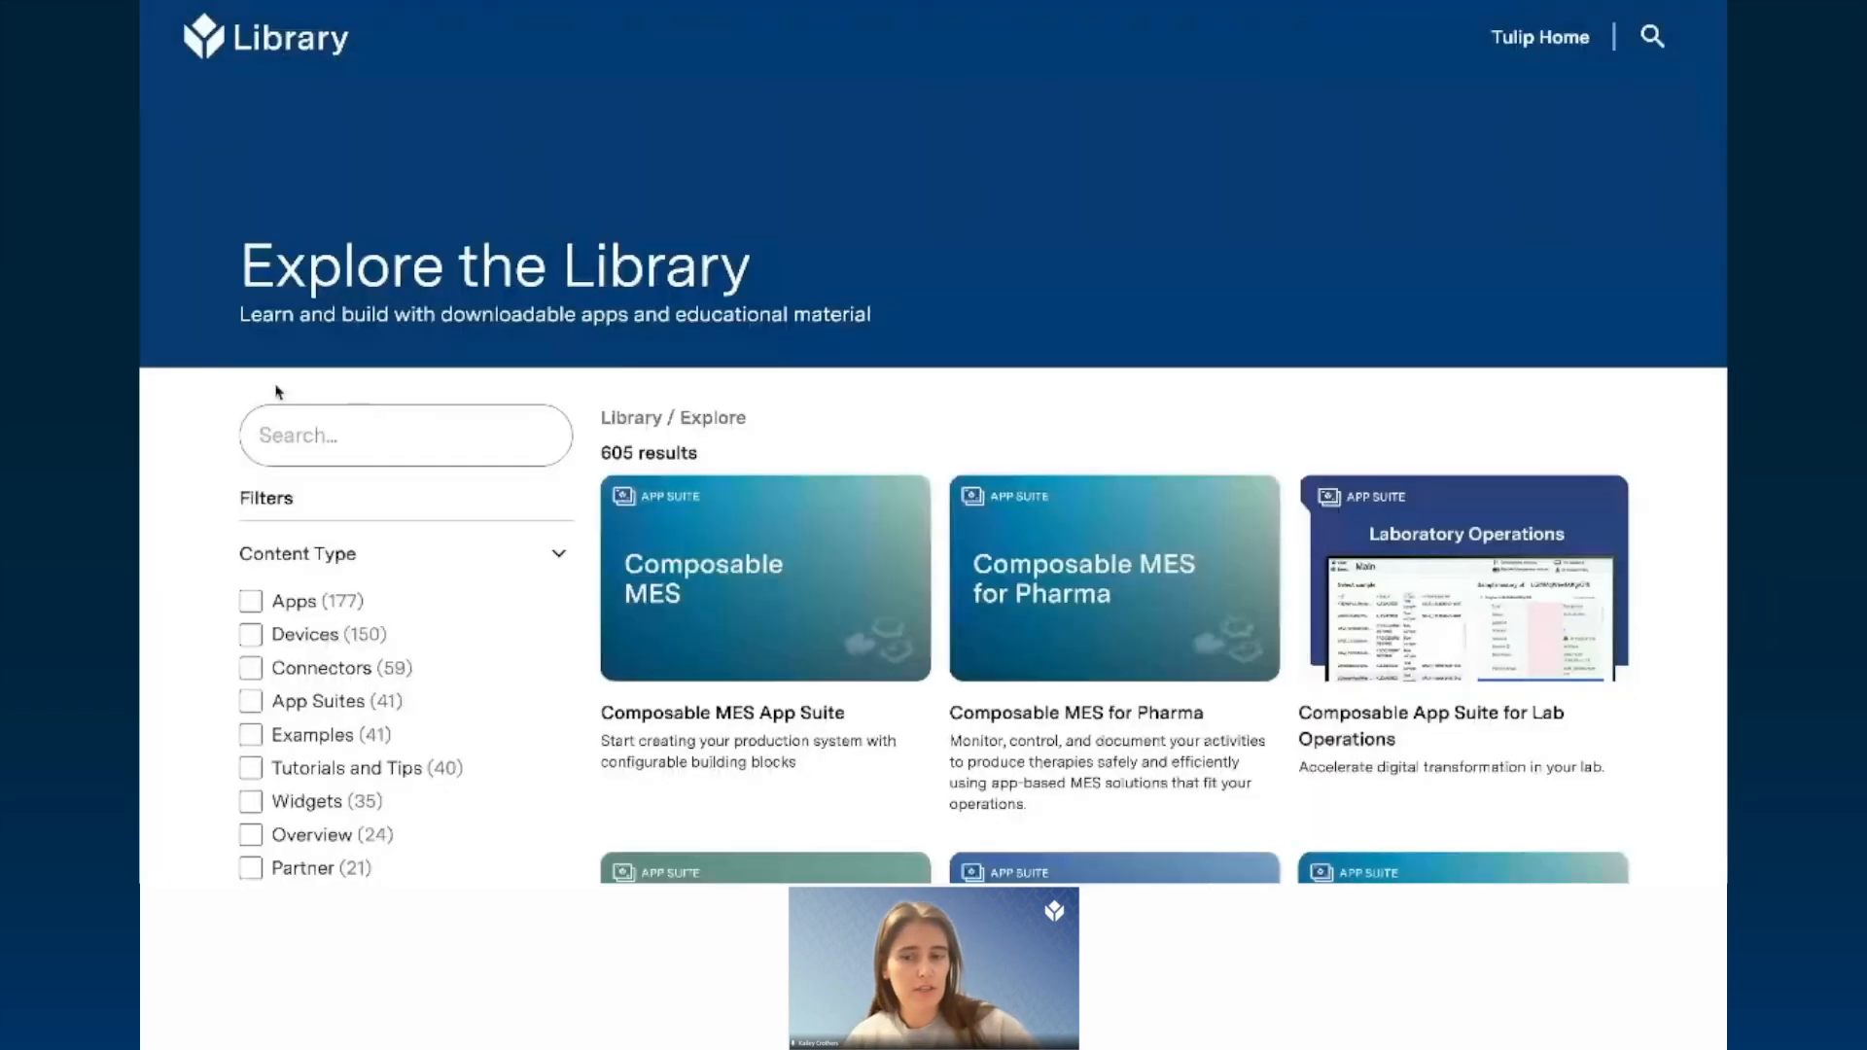
pyautogui.scroll(-3, 182, 382)
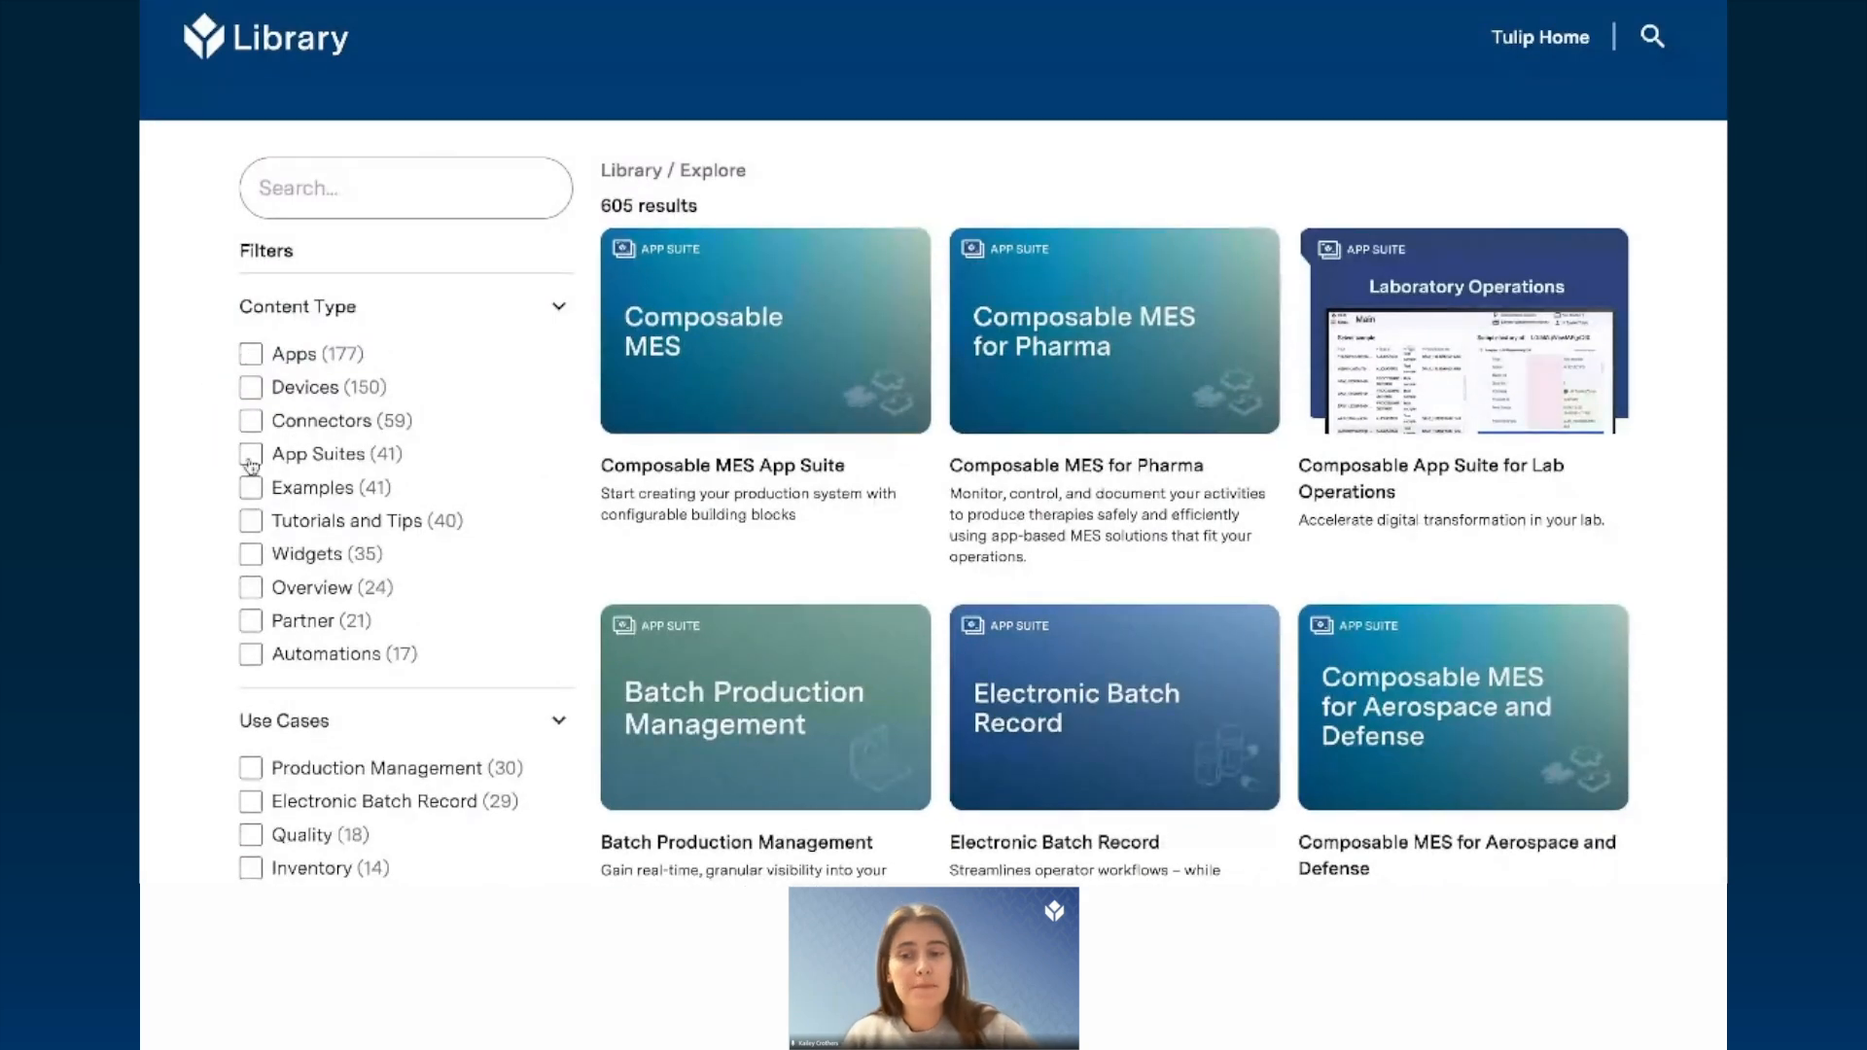
pyautogui.click(251, 354)
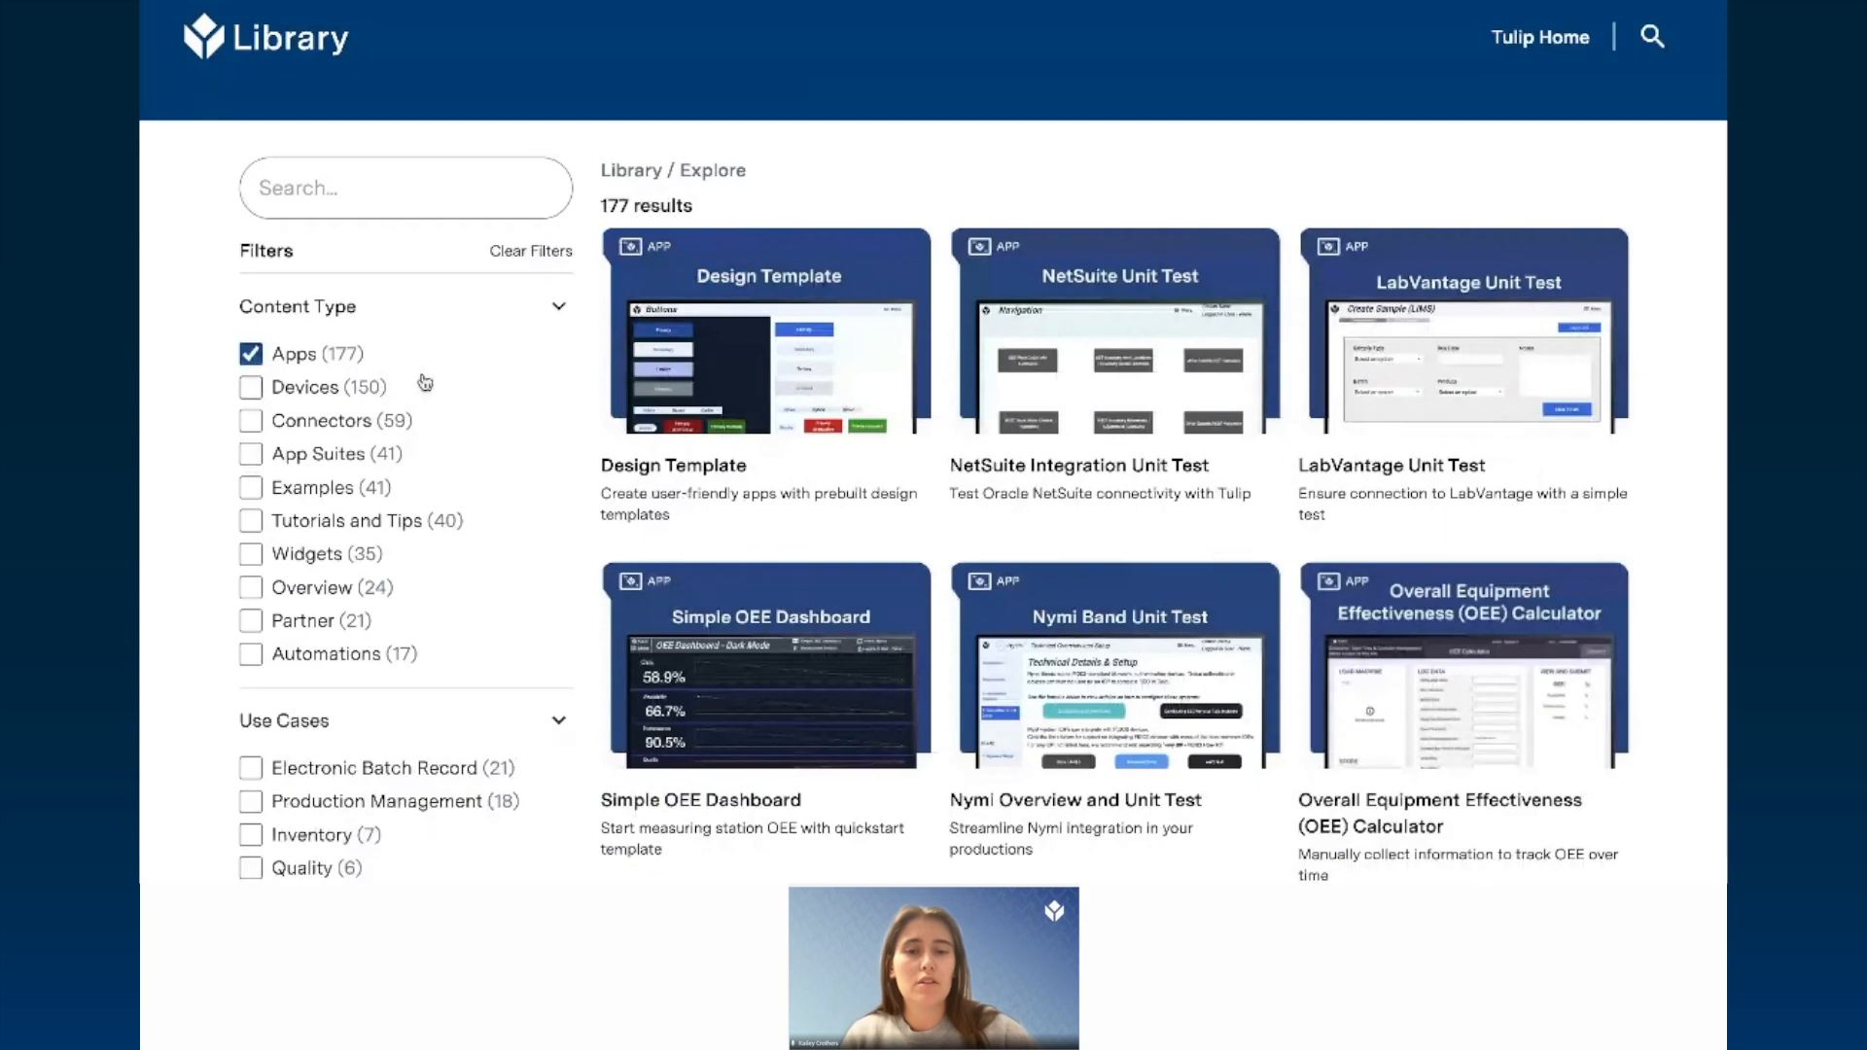
pyautogui.scroll(-2, 963, 483)
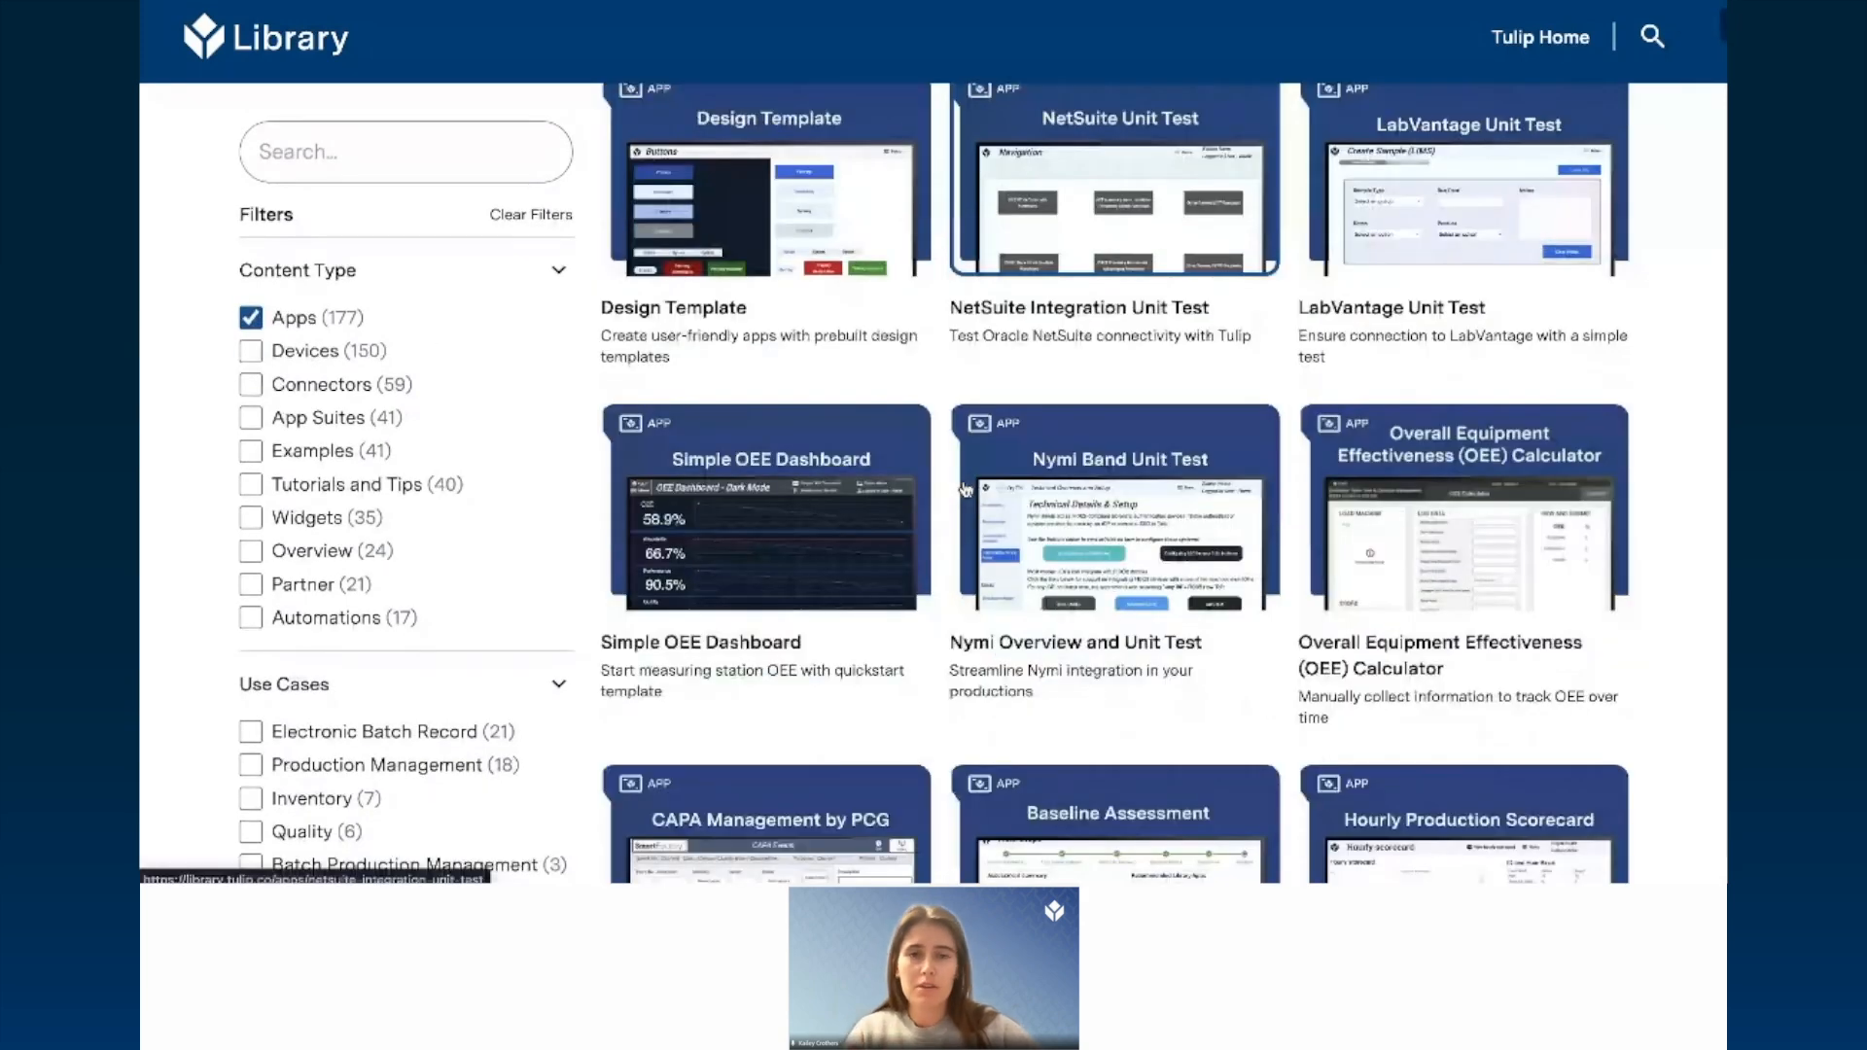
pyautogui.scroll(3, 966, 489)
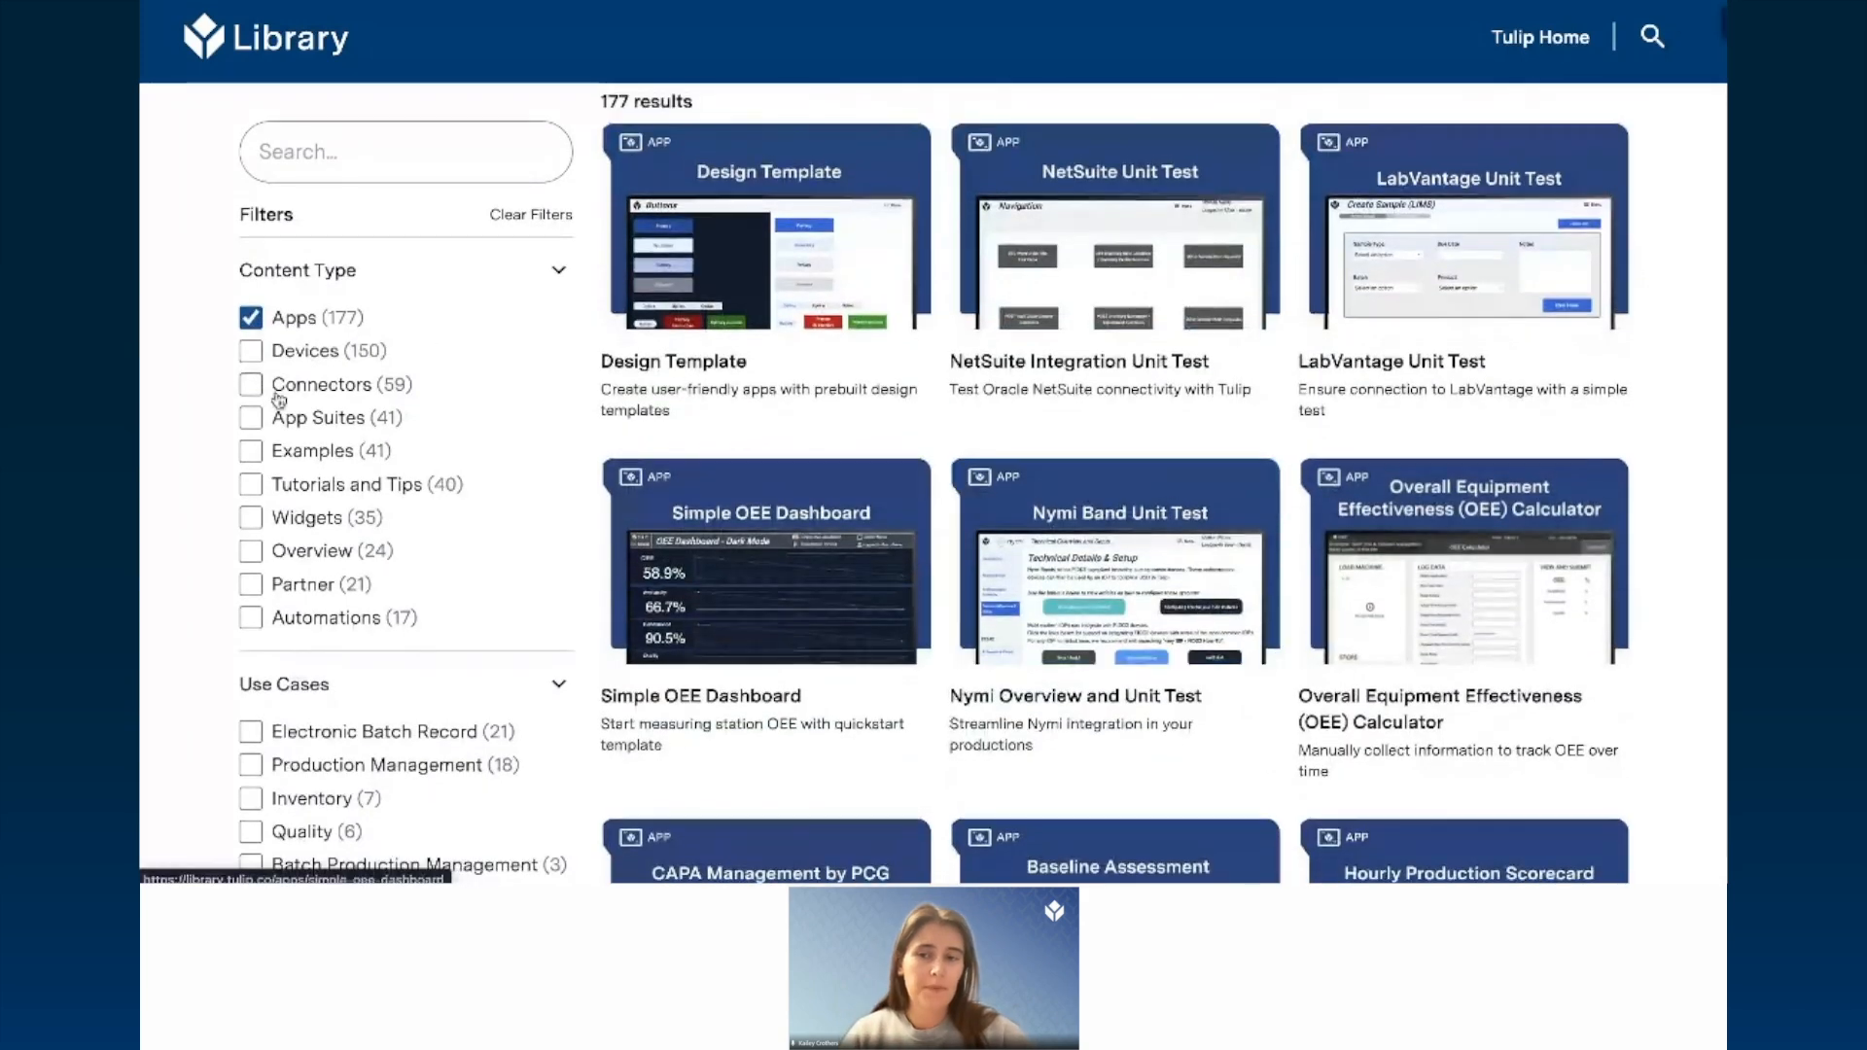
# Step: Replace the Apps filter with Connectors and browse the available integrations
pyautogui.click(251, 317)
pyautogui.click(250, 386)
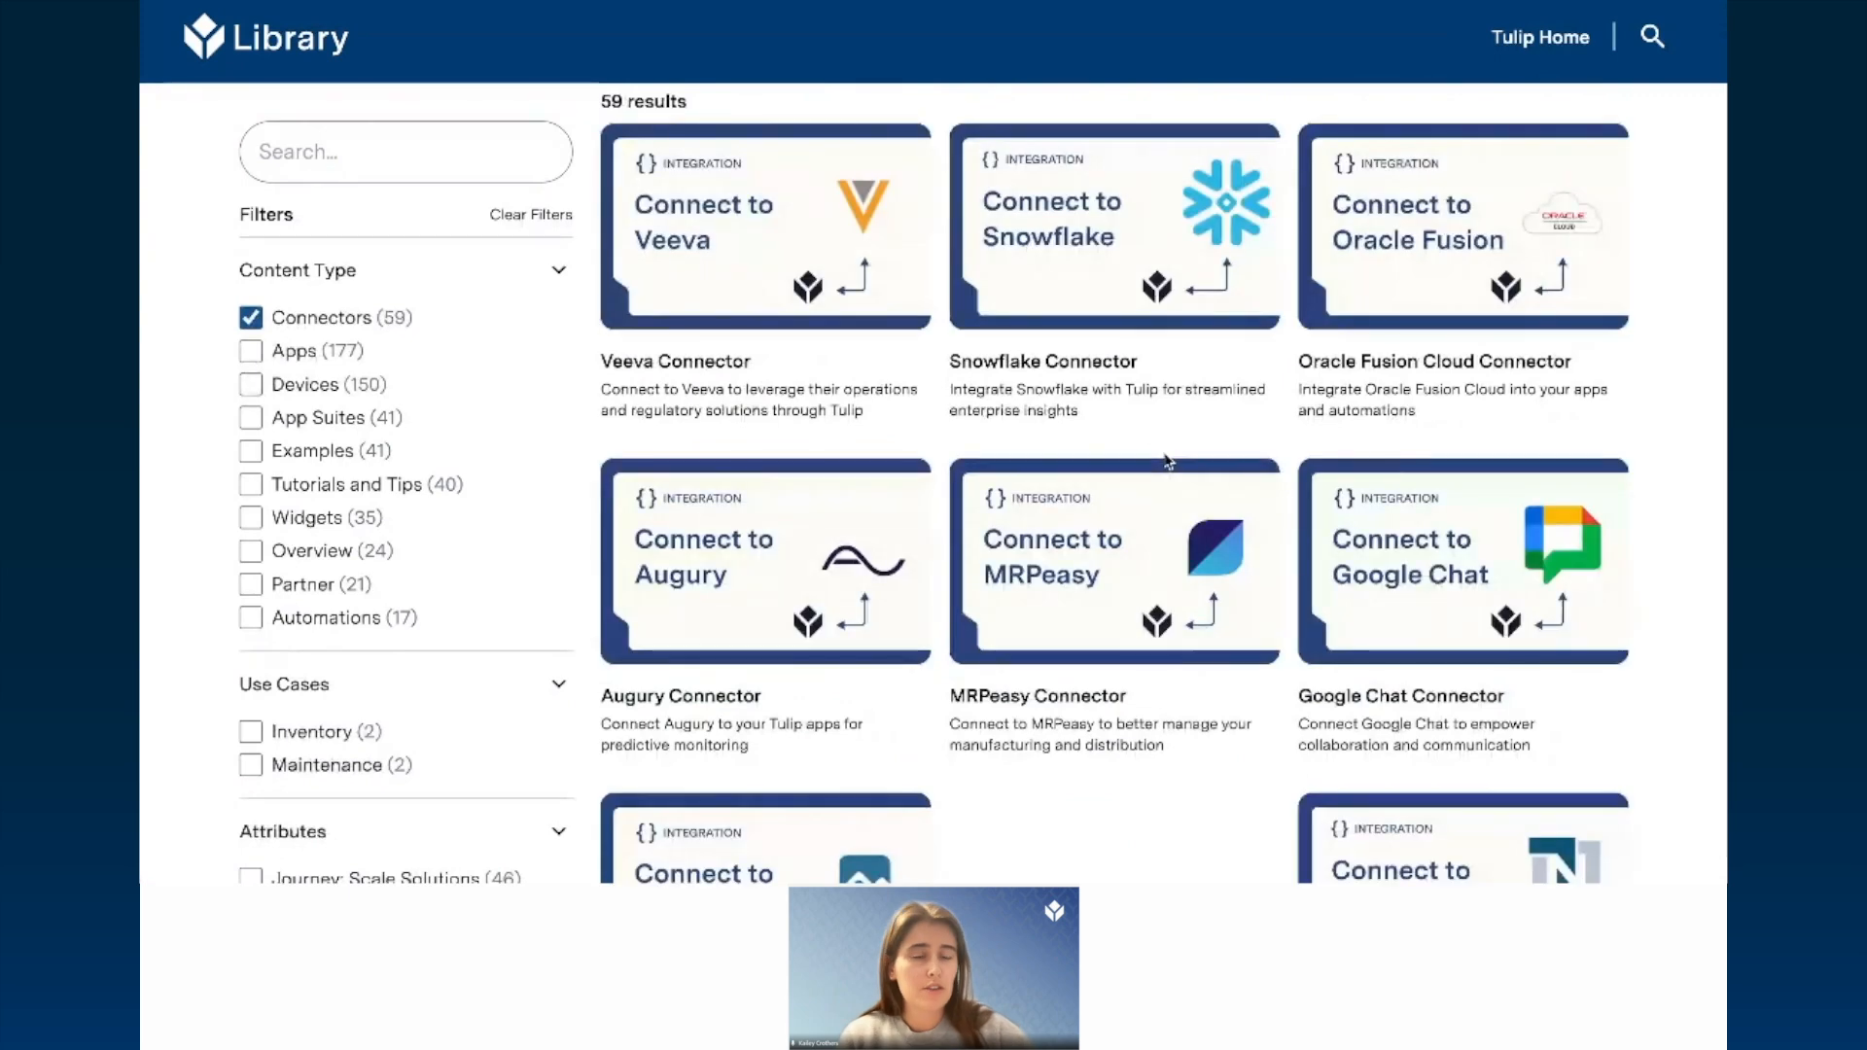
pyautogui.scroll(1, 1293, 448)
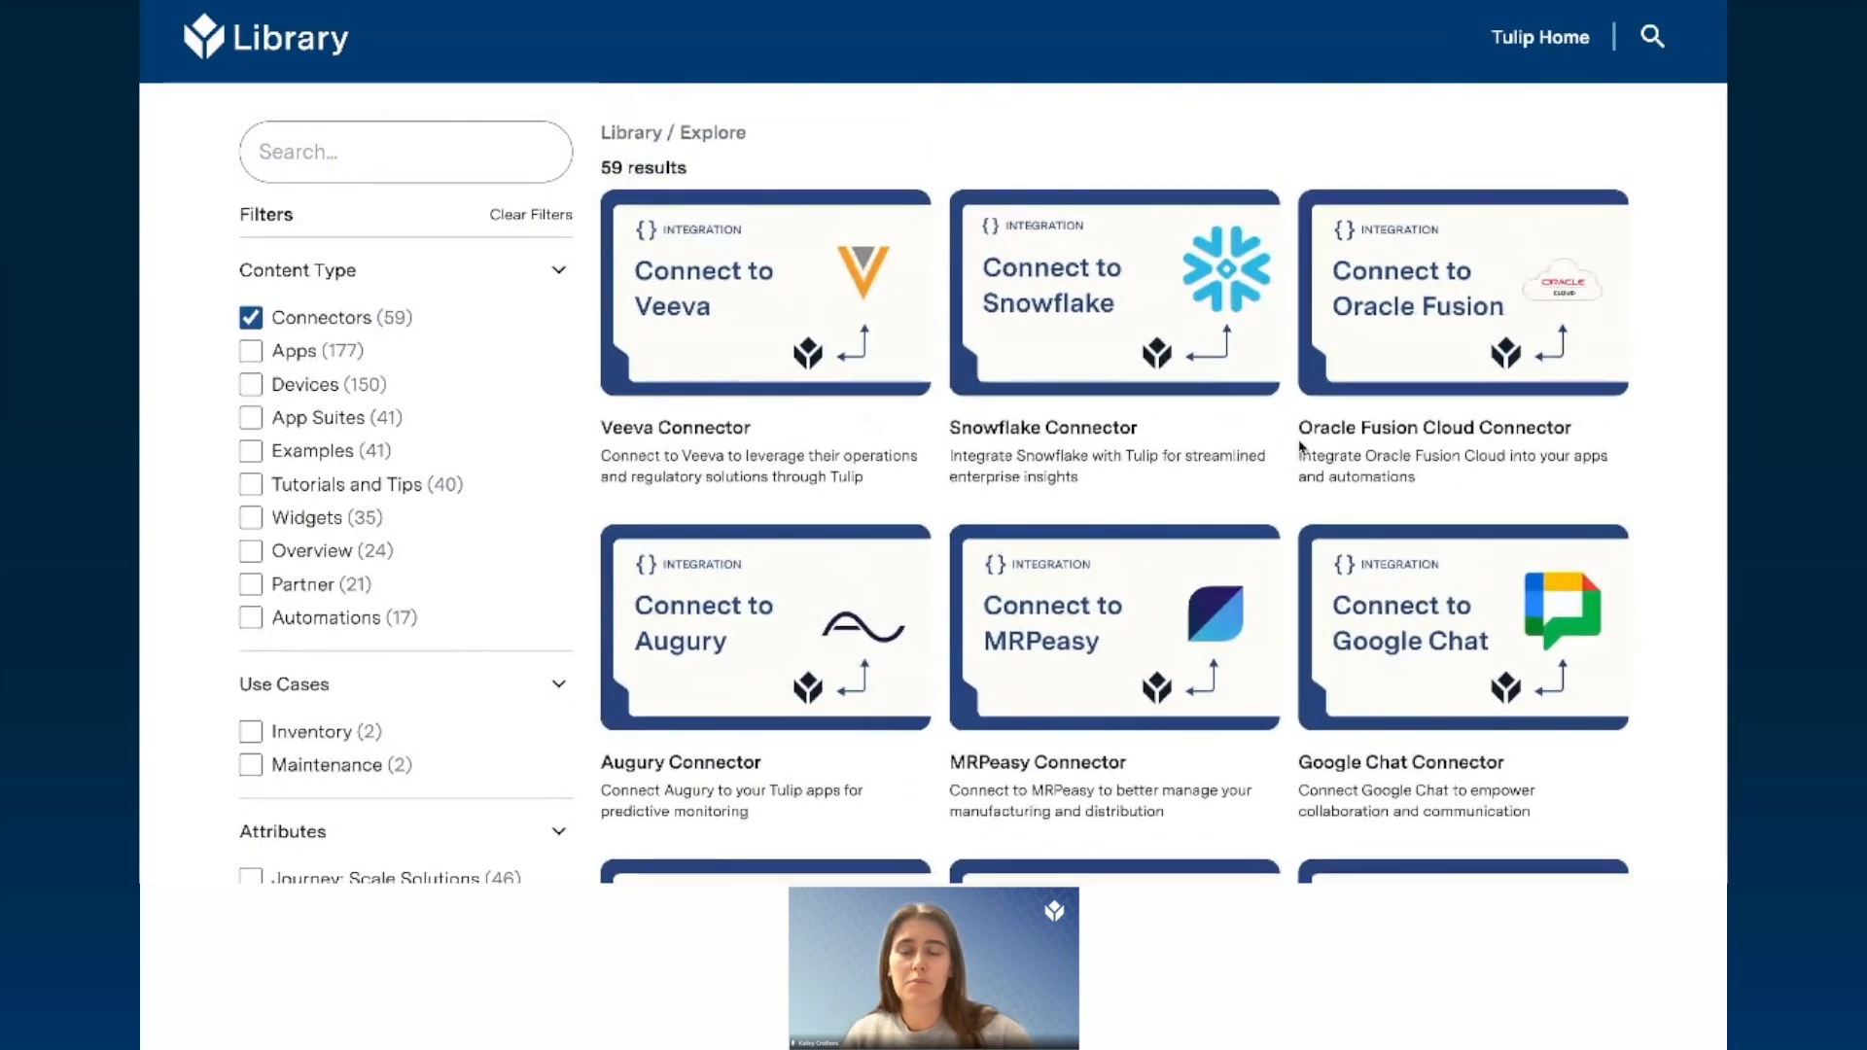
pyautogui.scroll(-1, 1301, 448)
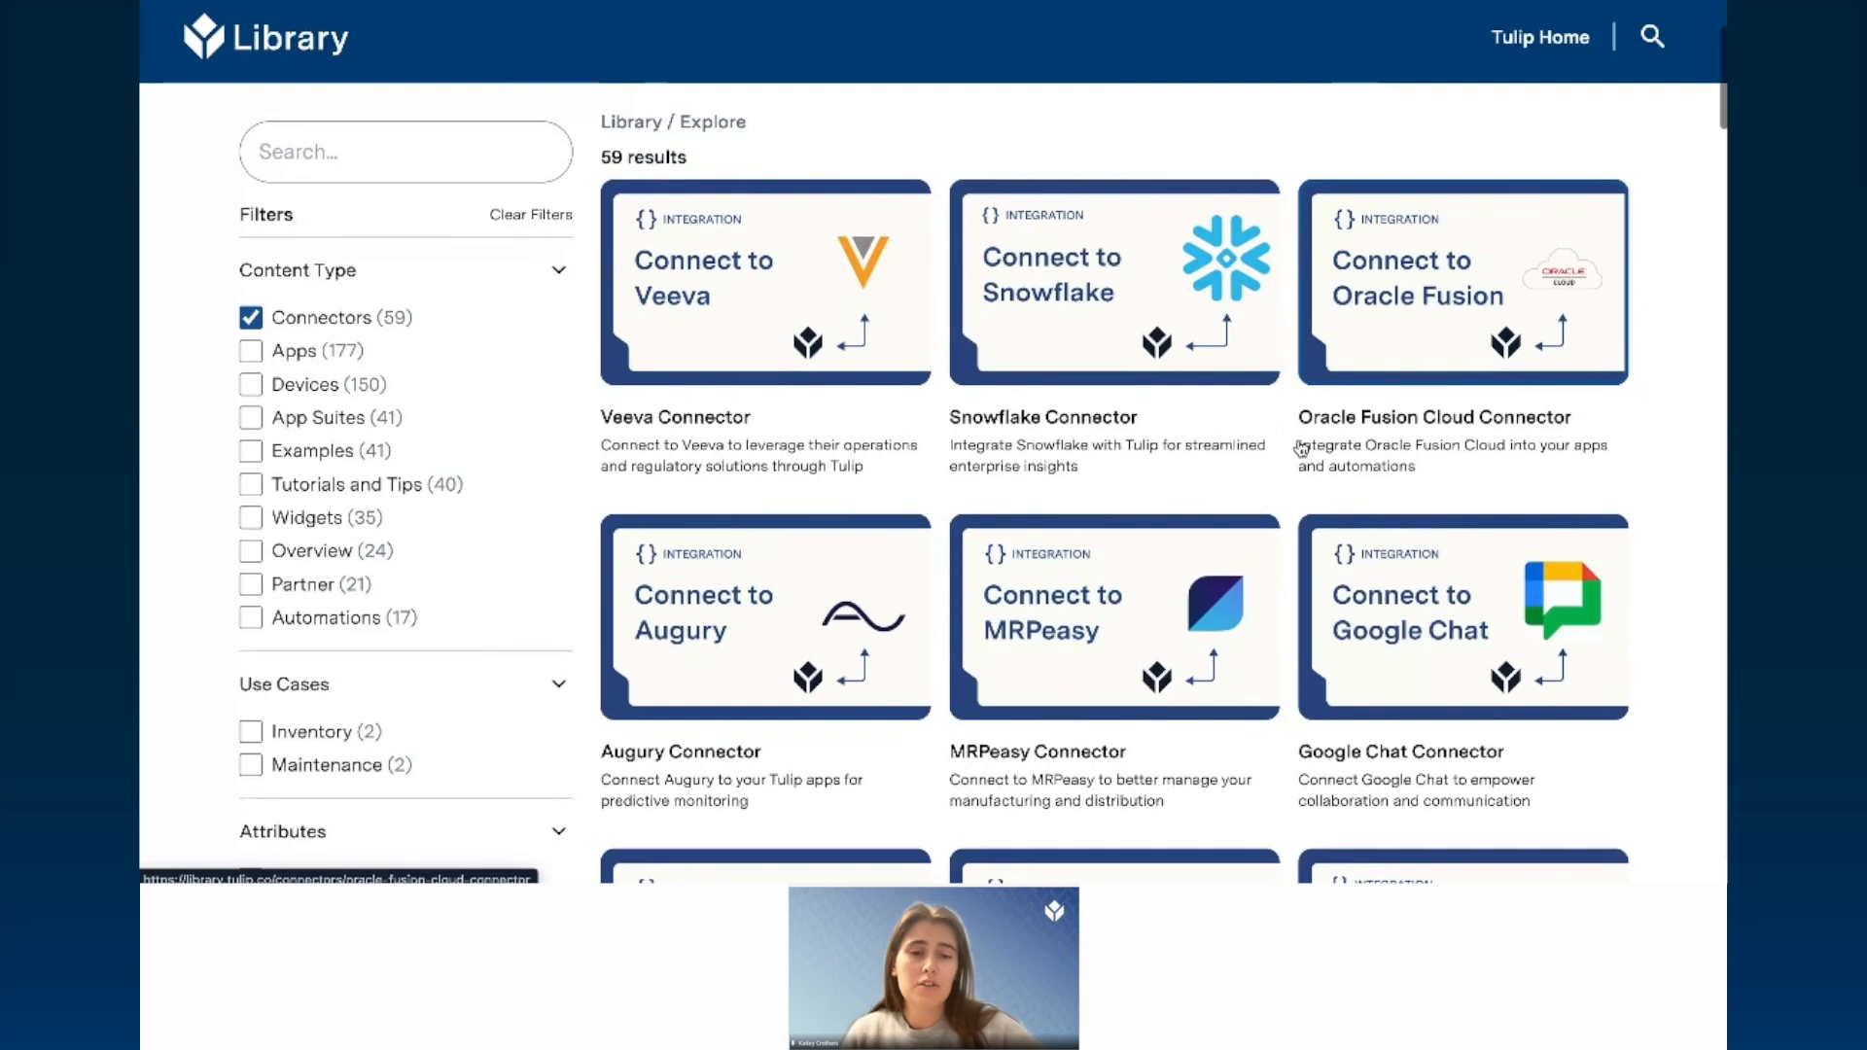
pyautogui.scroll(-5, 1301, 448)
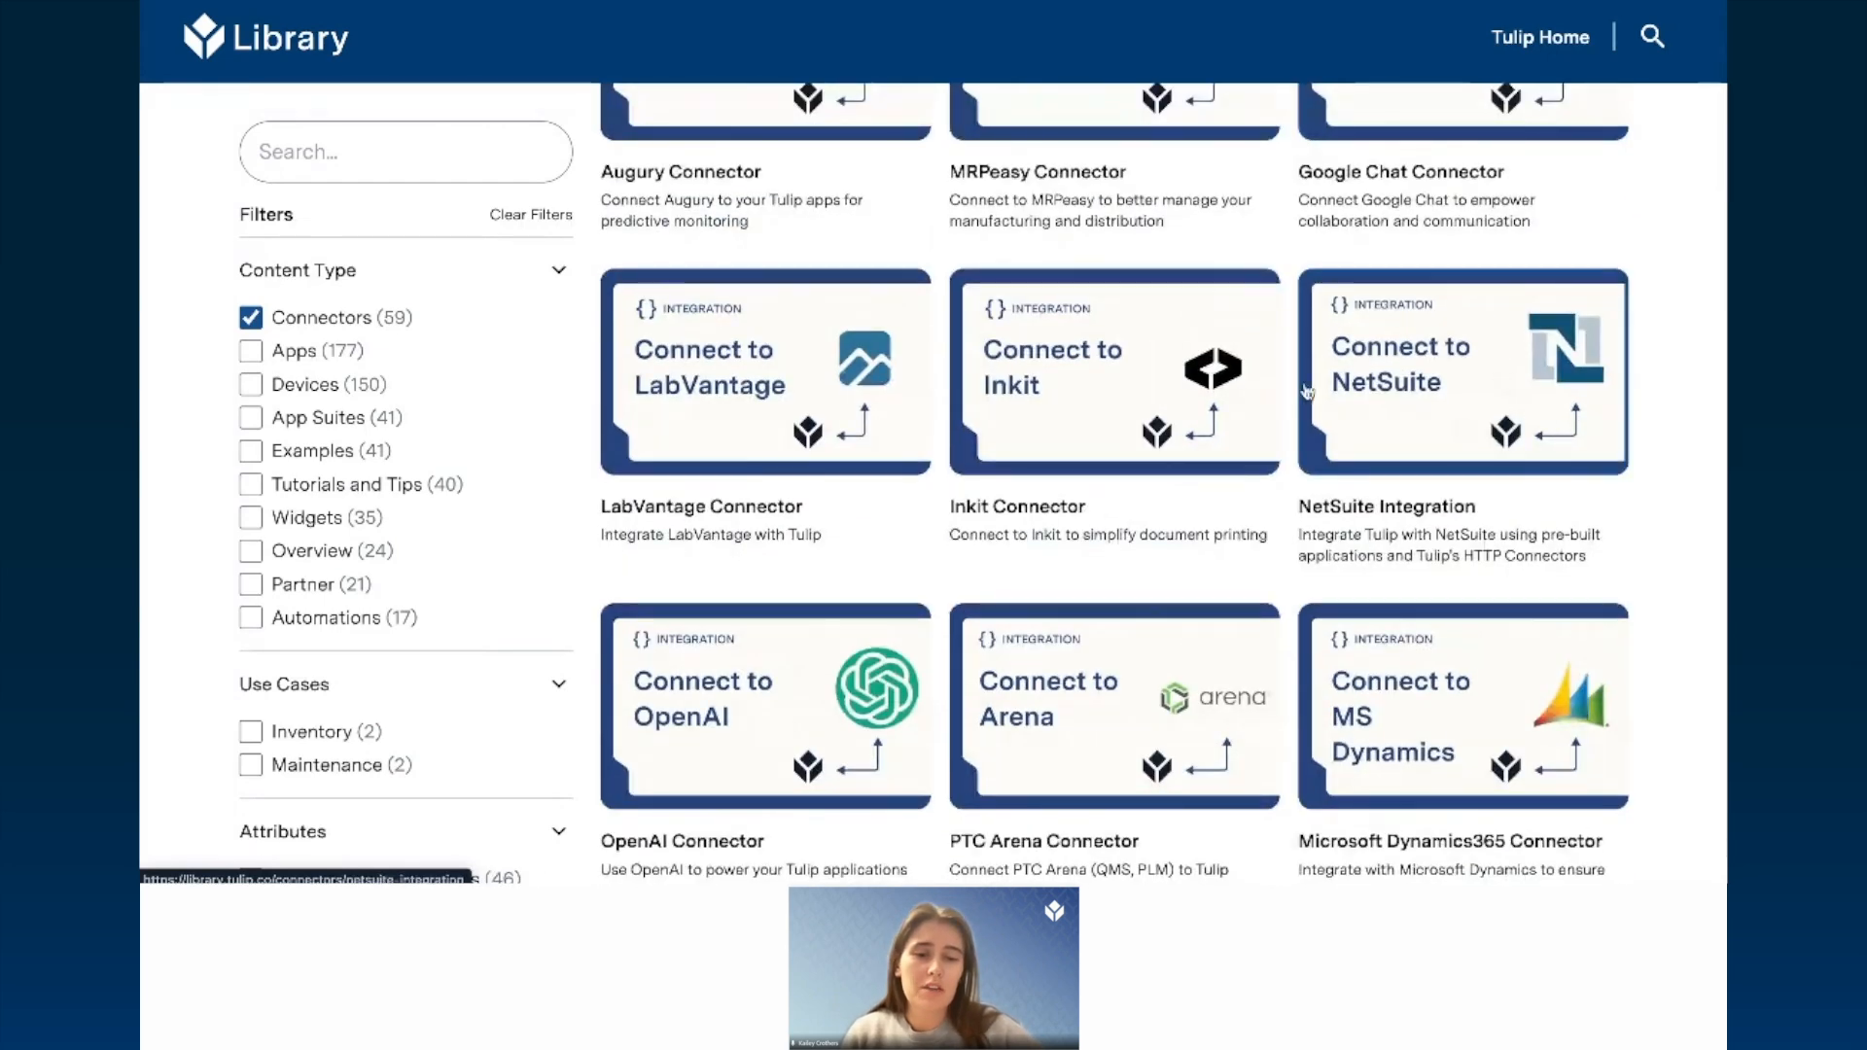
pyautogui.scroll(-3, 1306, 392)
pyautogui.scroll(-5, 1304, 392)
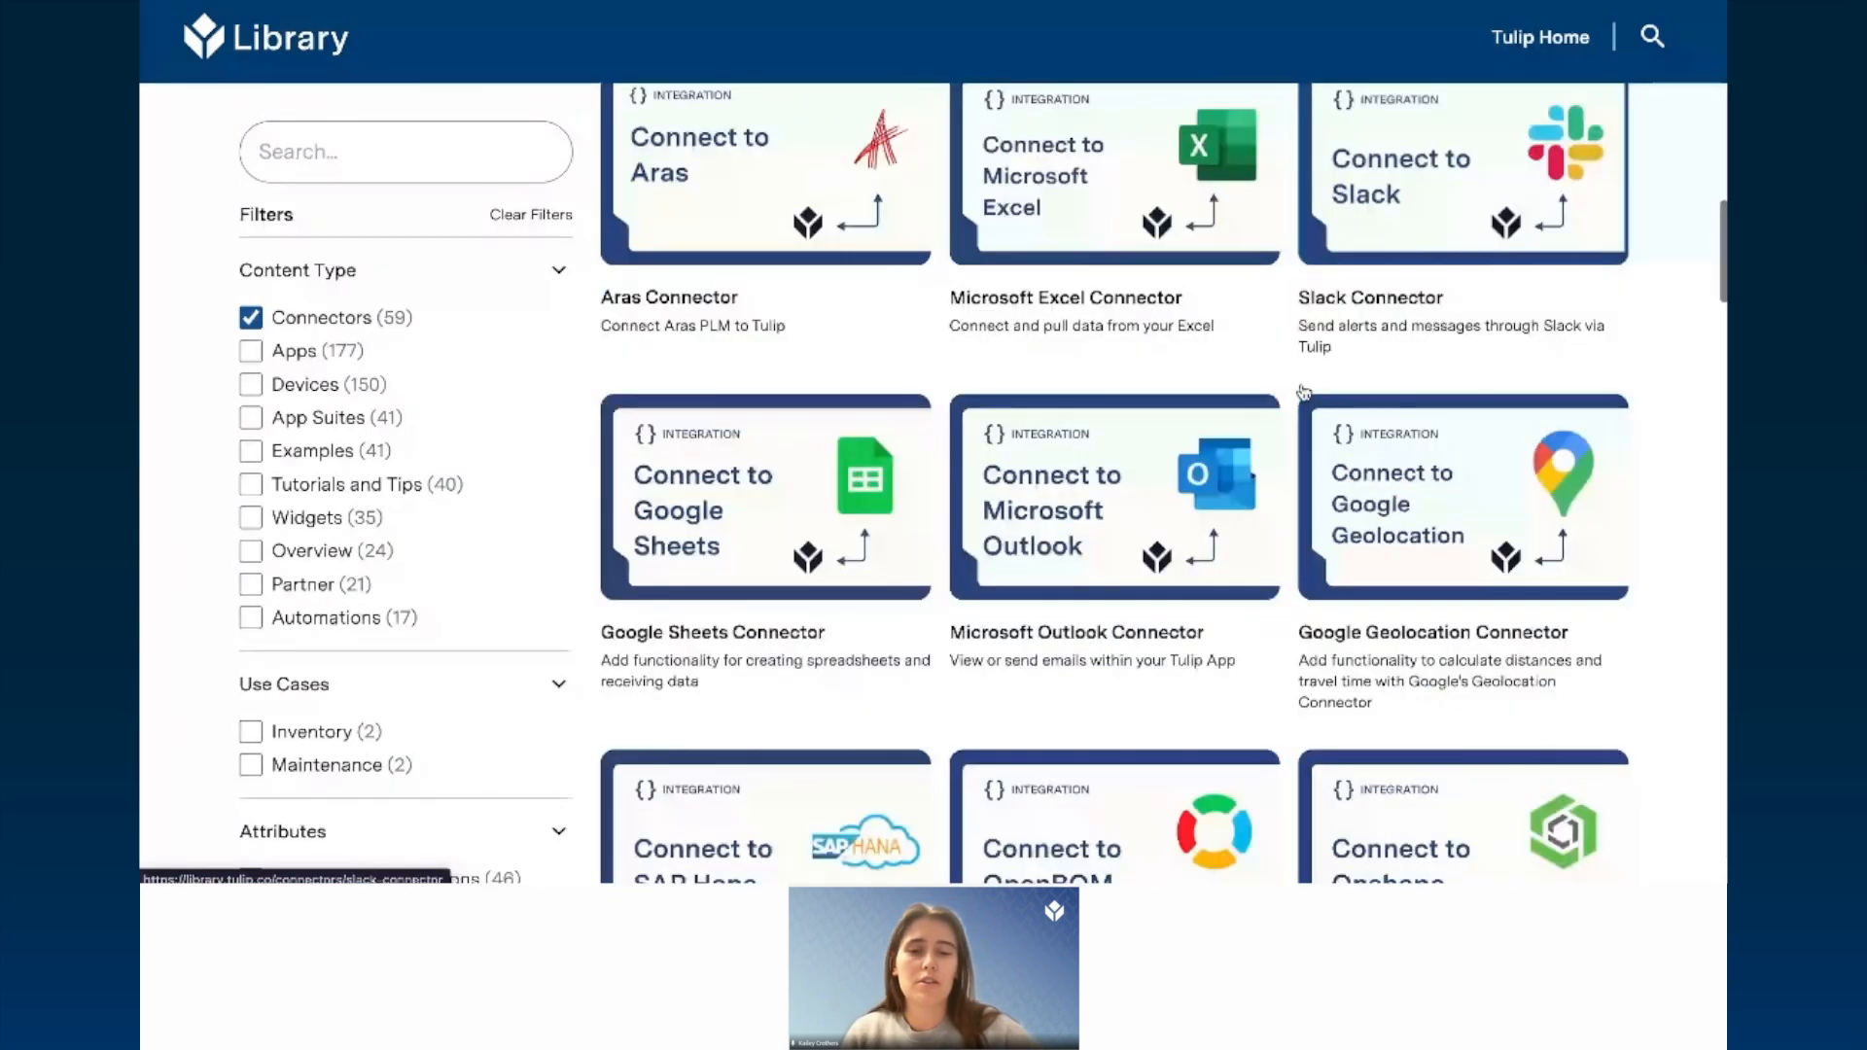
pyautogui.scroll(-3, 1303, 392)
pyautogui.scroll(-2, 1007, 561)
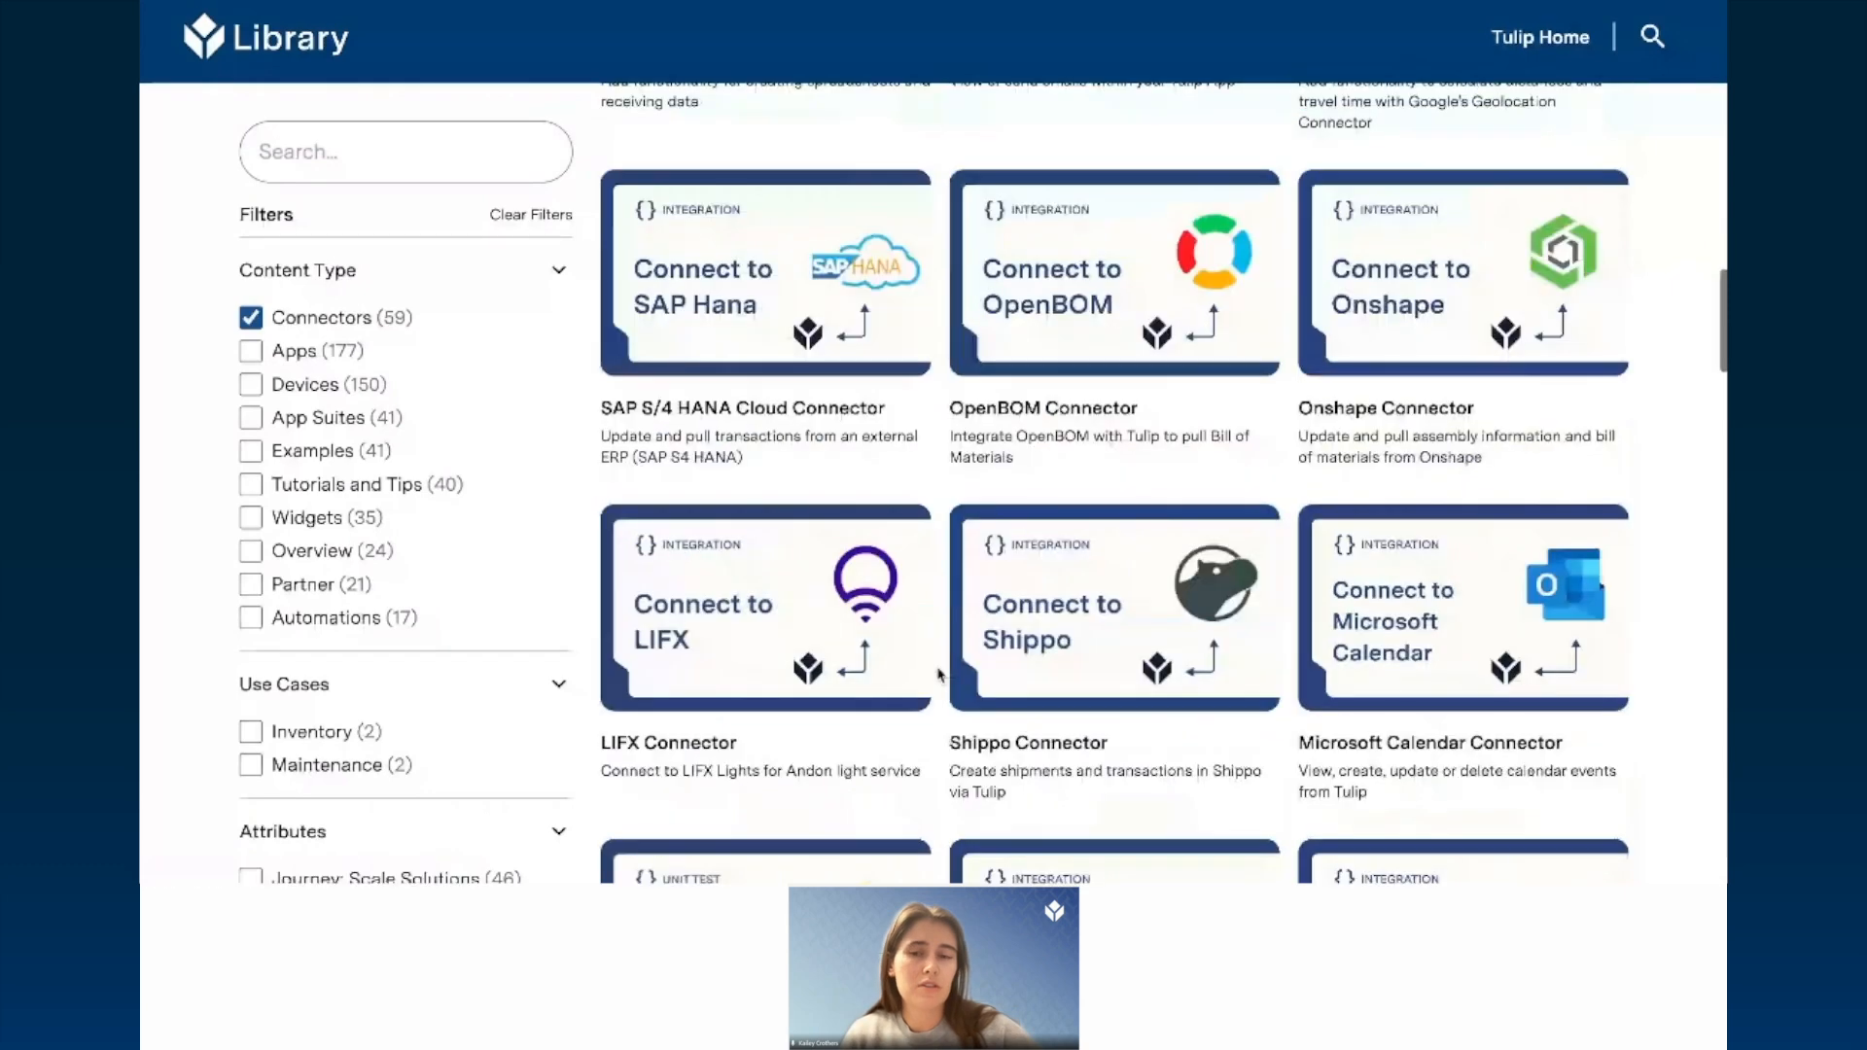
pyautogui.scroll(6, 989, 504)
pyautogui.scroll(10, 989, 503)
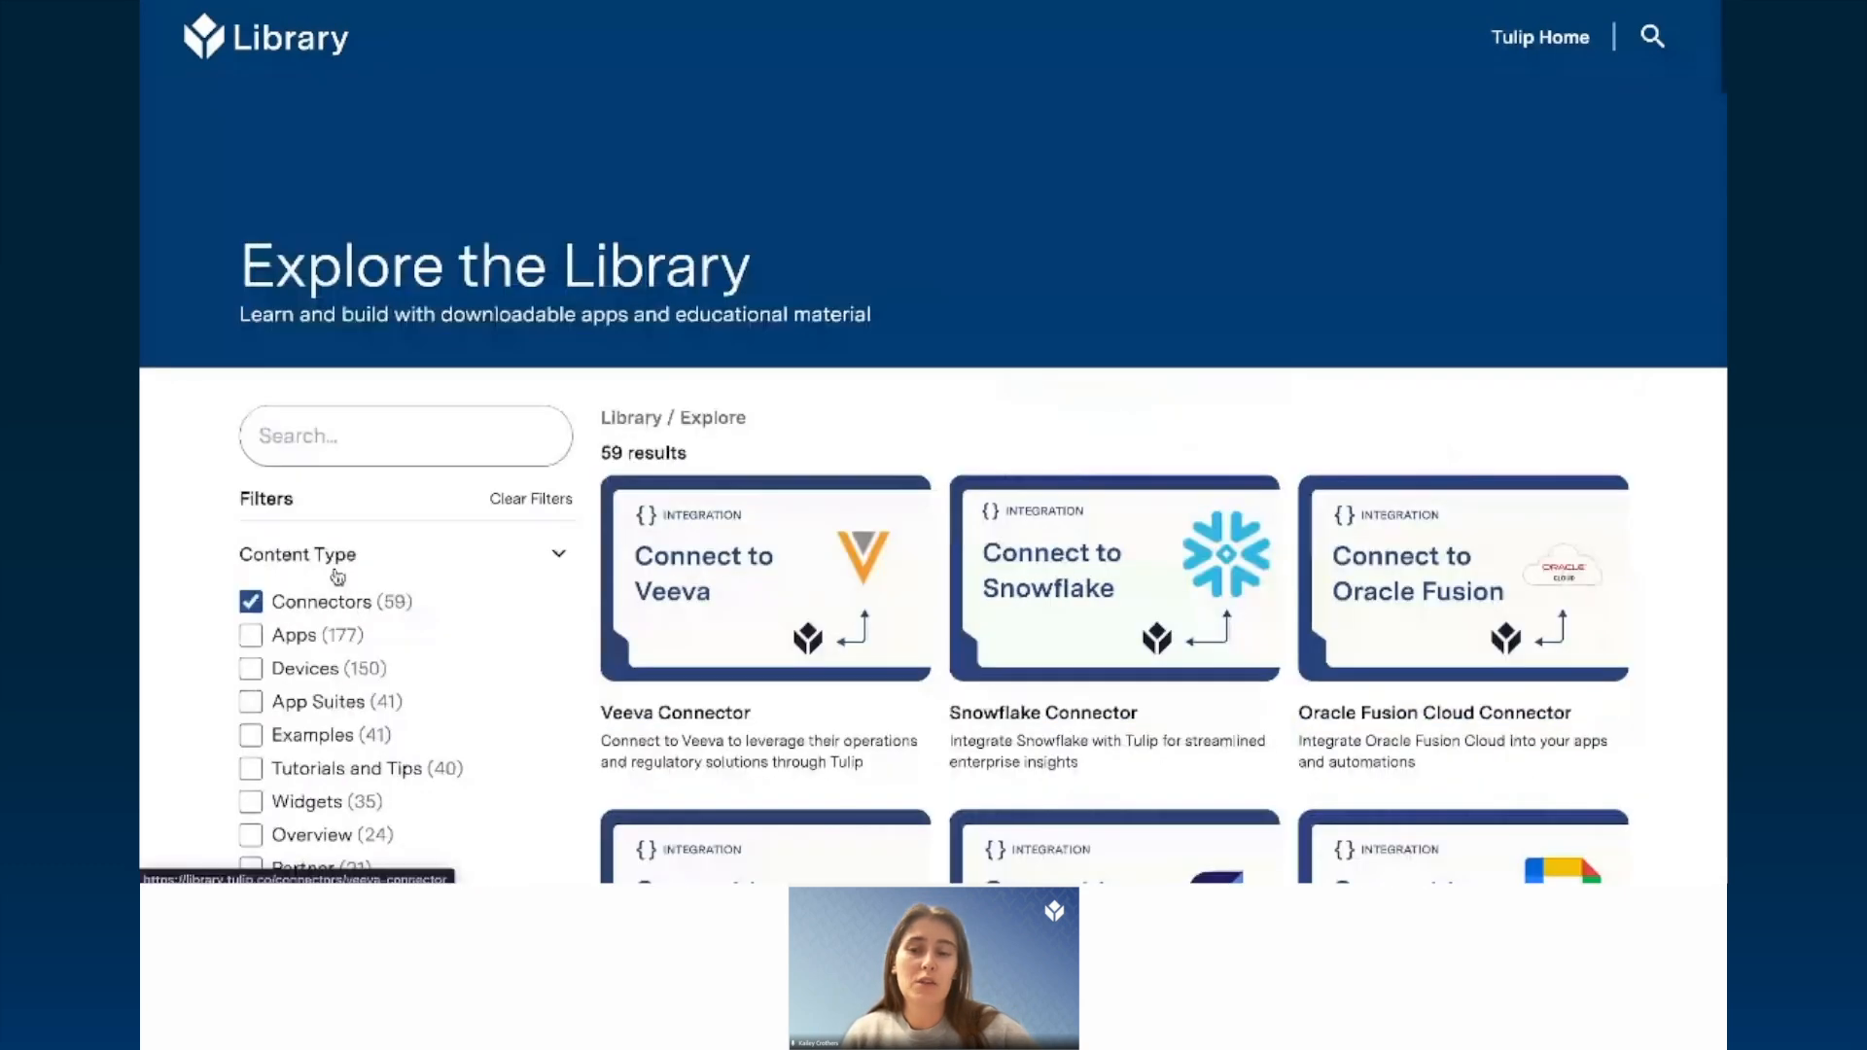
# Step: Change the content type filter from Connectors to App Suites and open the Composable MES App Suite page
pyautogui.click(253, 601)
pyautogui.scroll(-2, 194, 607)
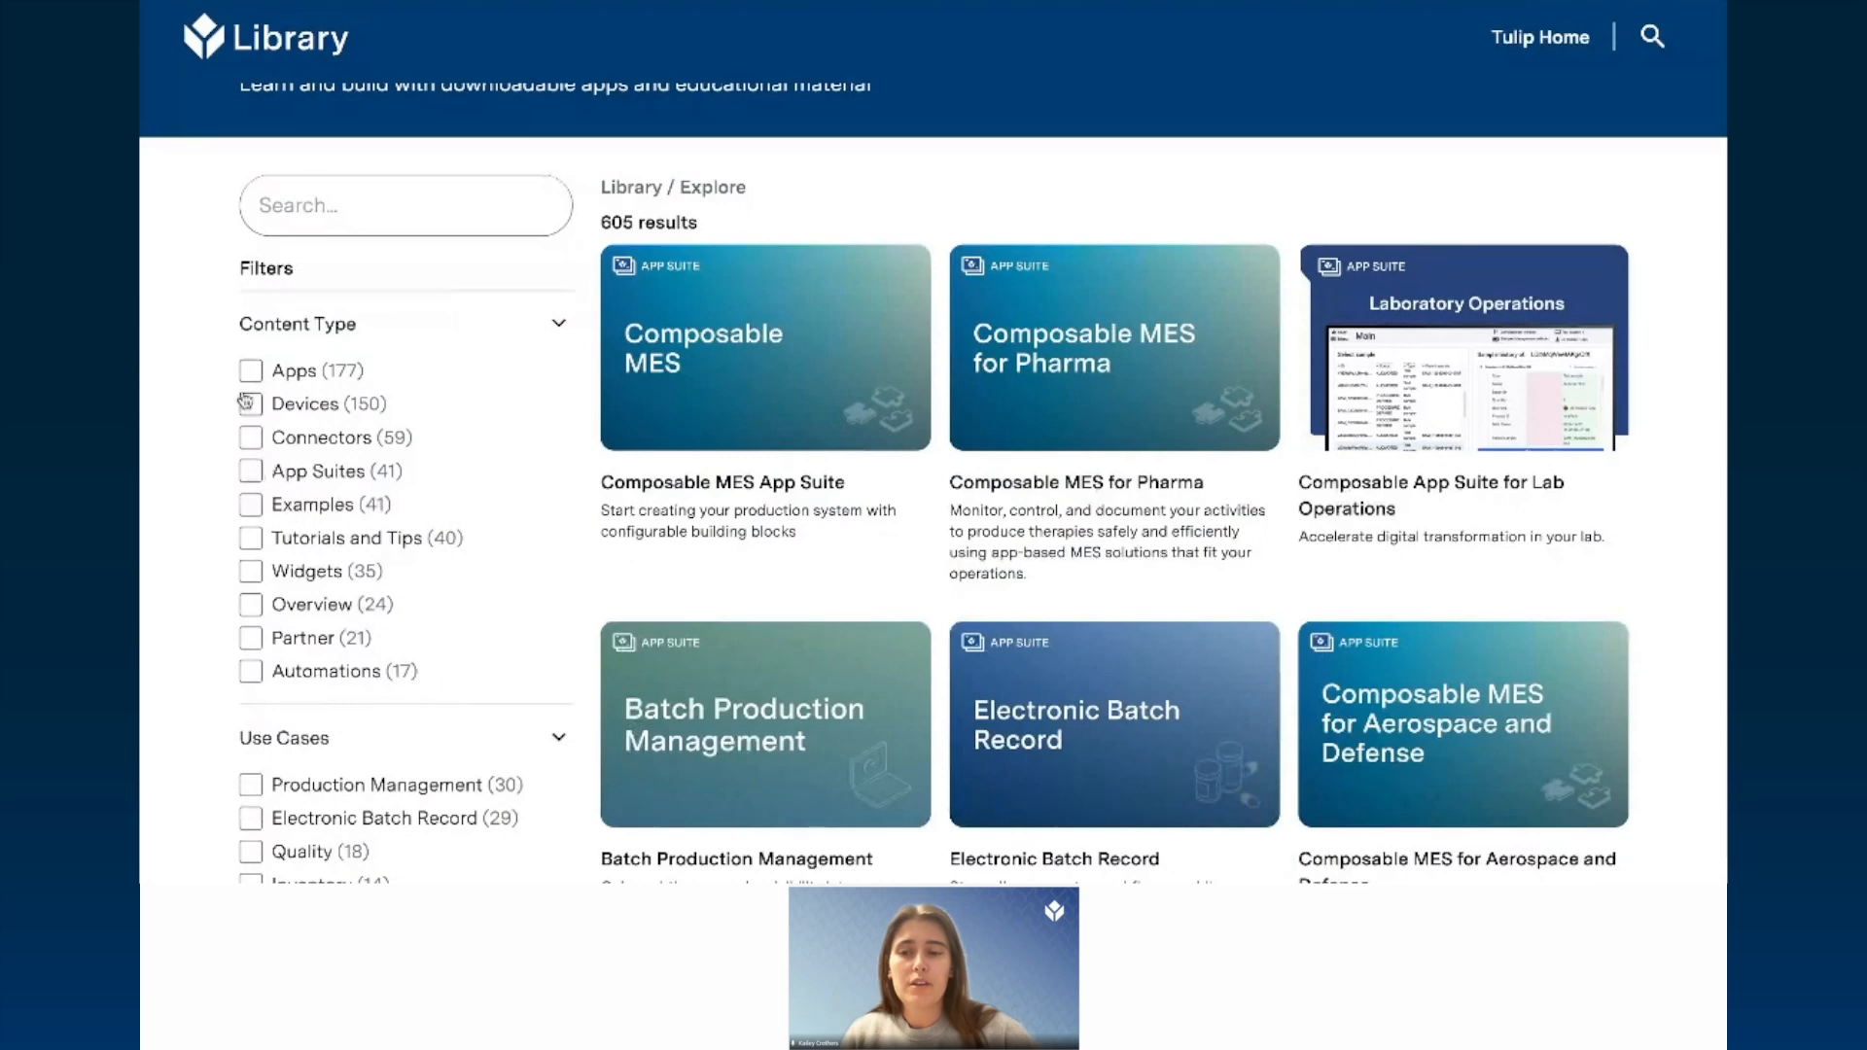
pyautogui.click(251, 473)
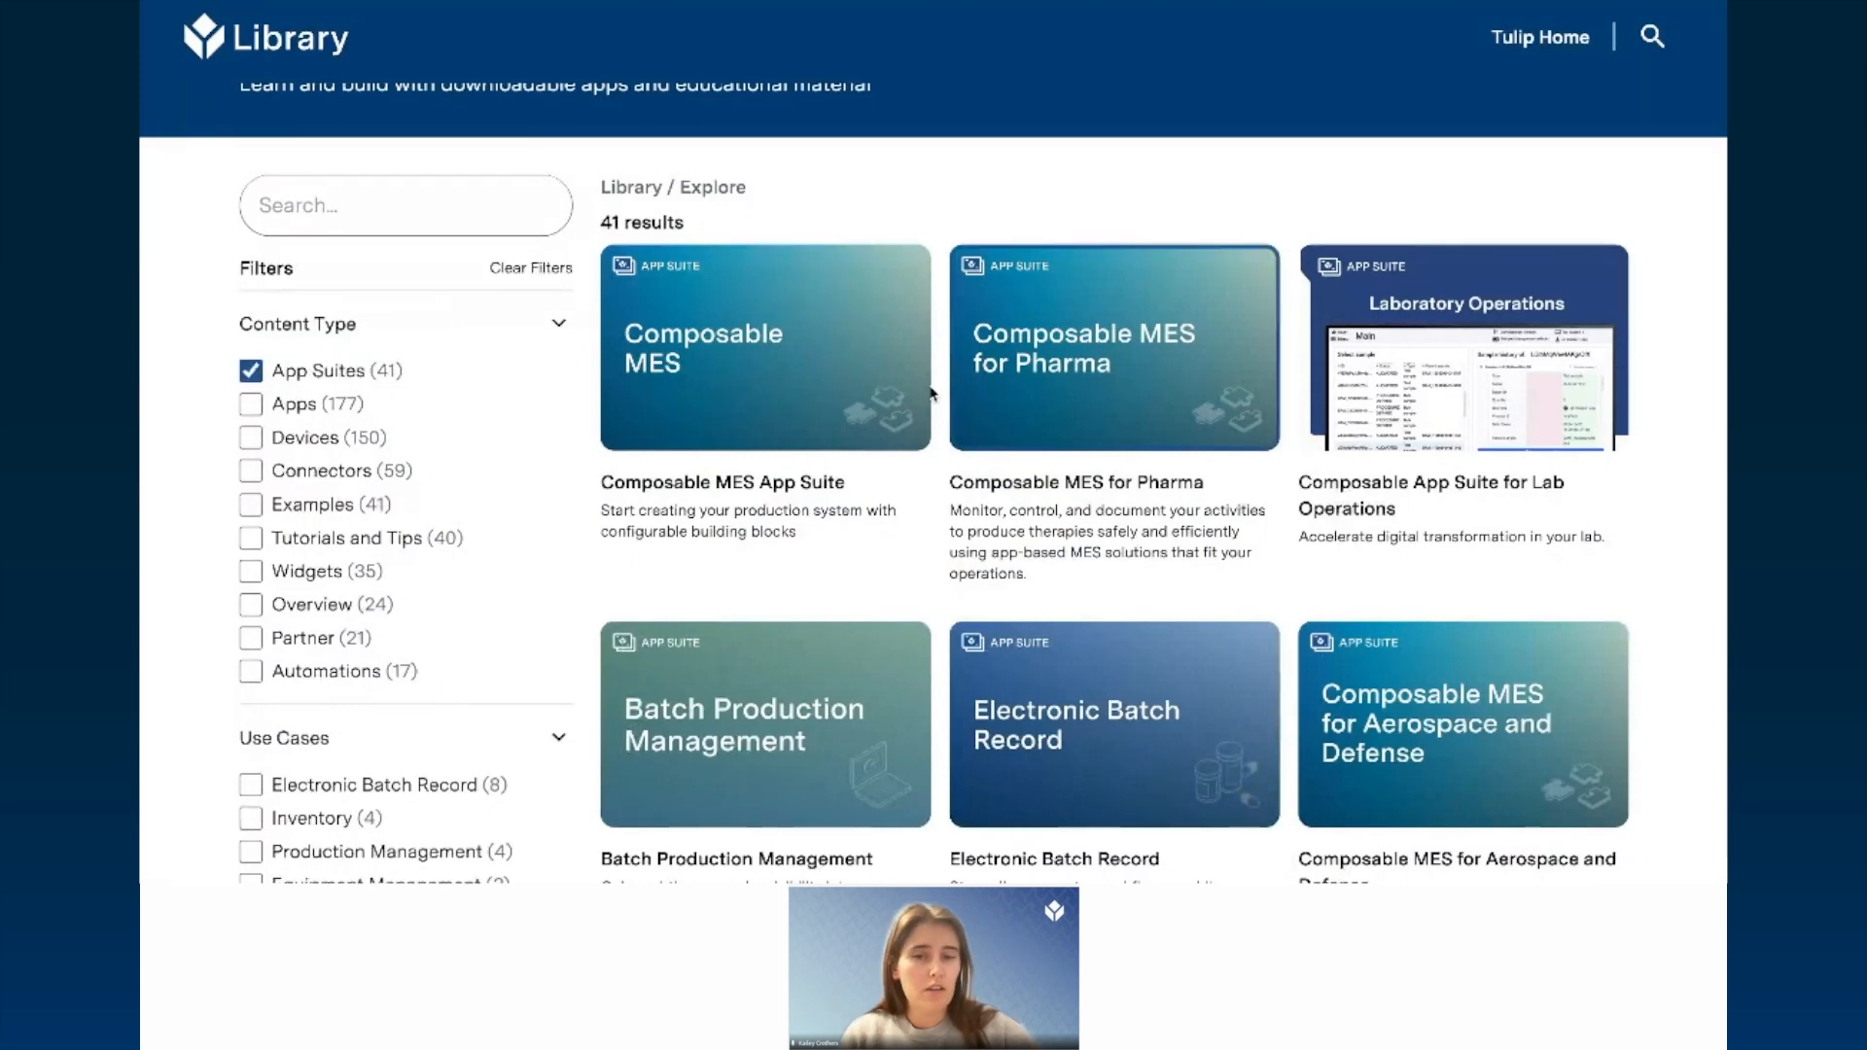
pyautogui.click(796, 348)
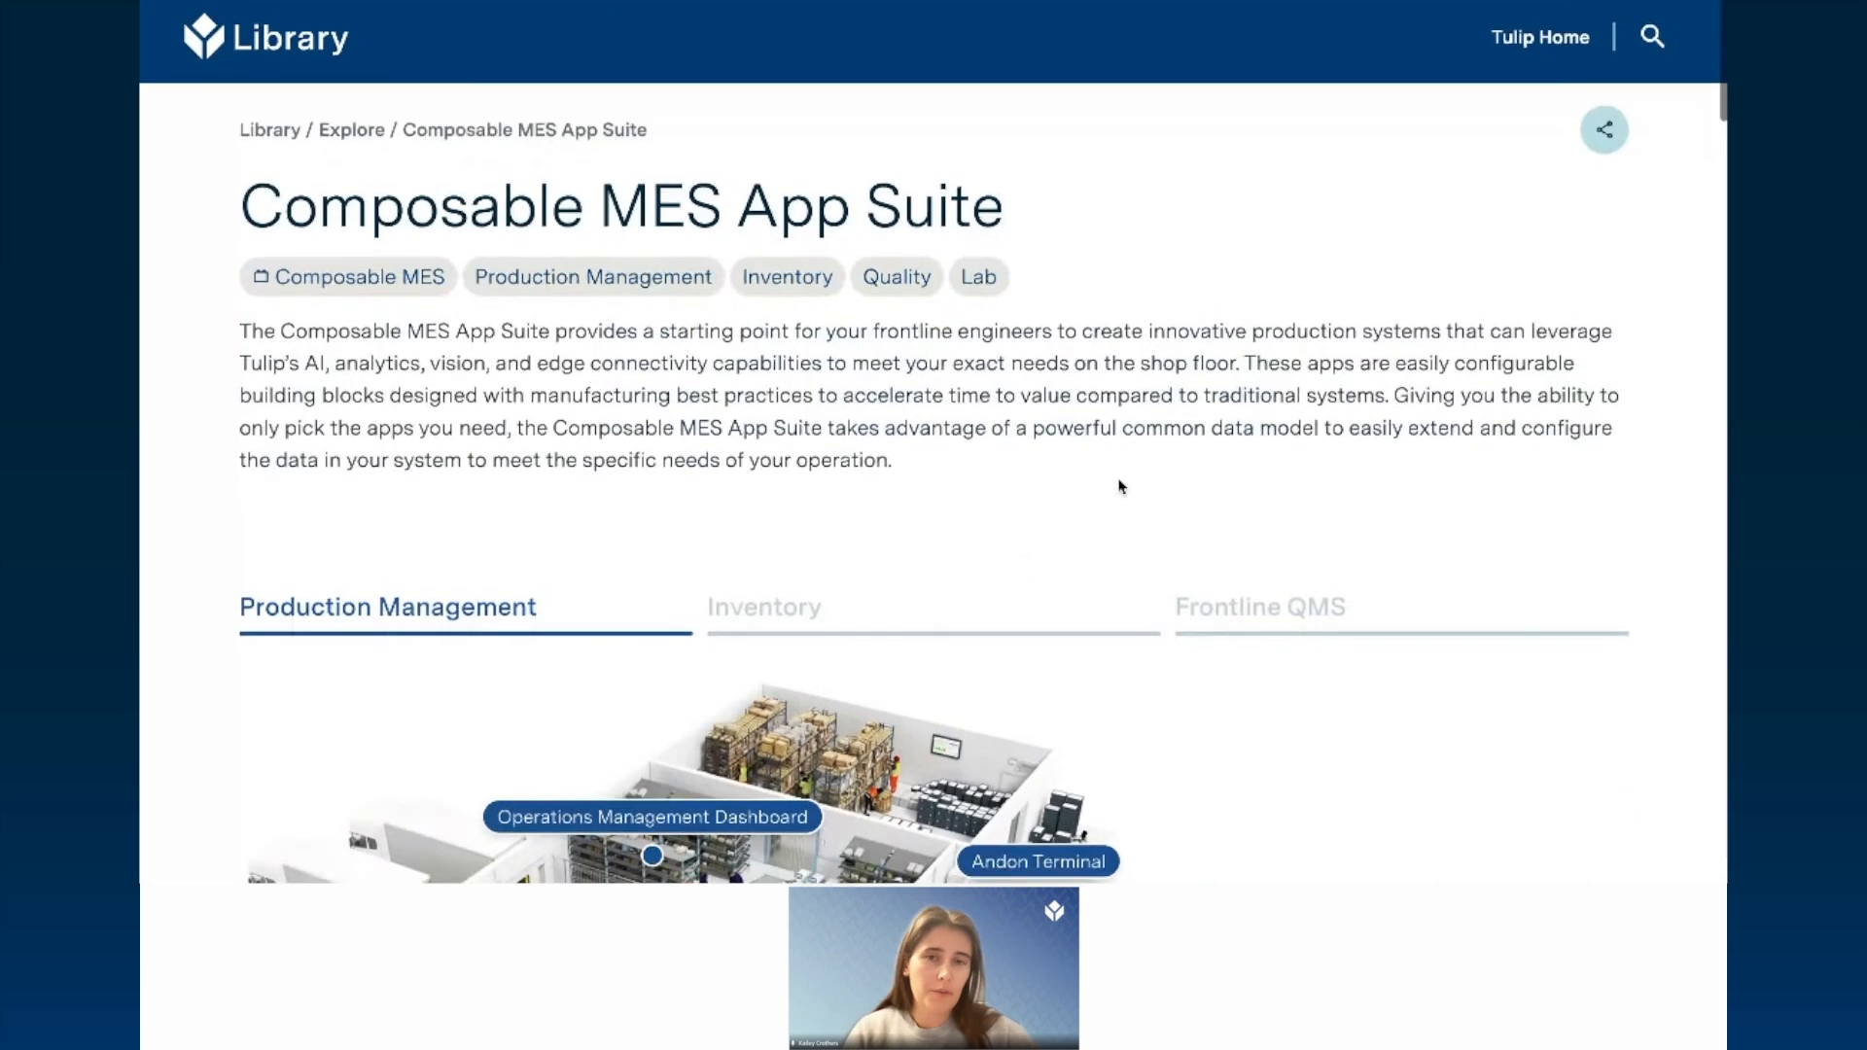
# Step: Read the suite's overview and view its Production Management, Inventory and Frontline QMS app maps
pyautogui.scroll(-1, 1121, 486)
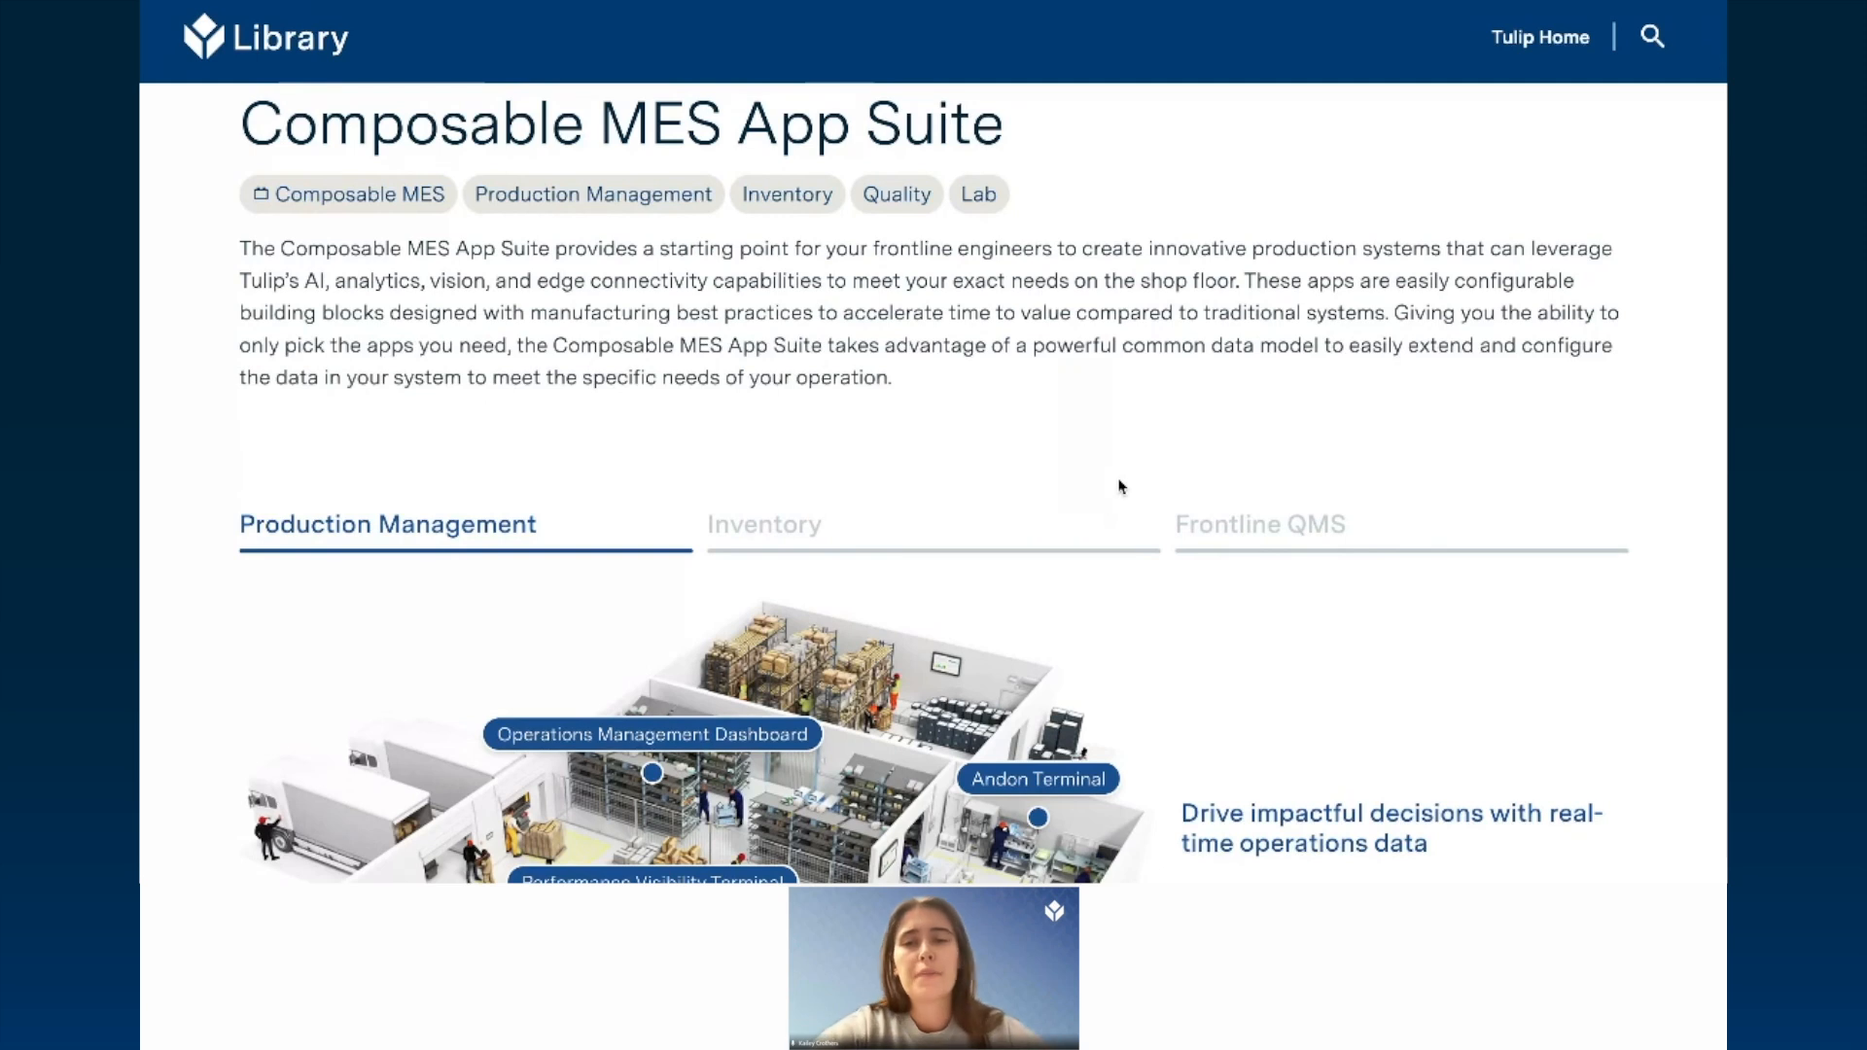
pyautogui.scroll(1, 1121, 486)
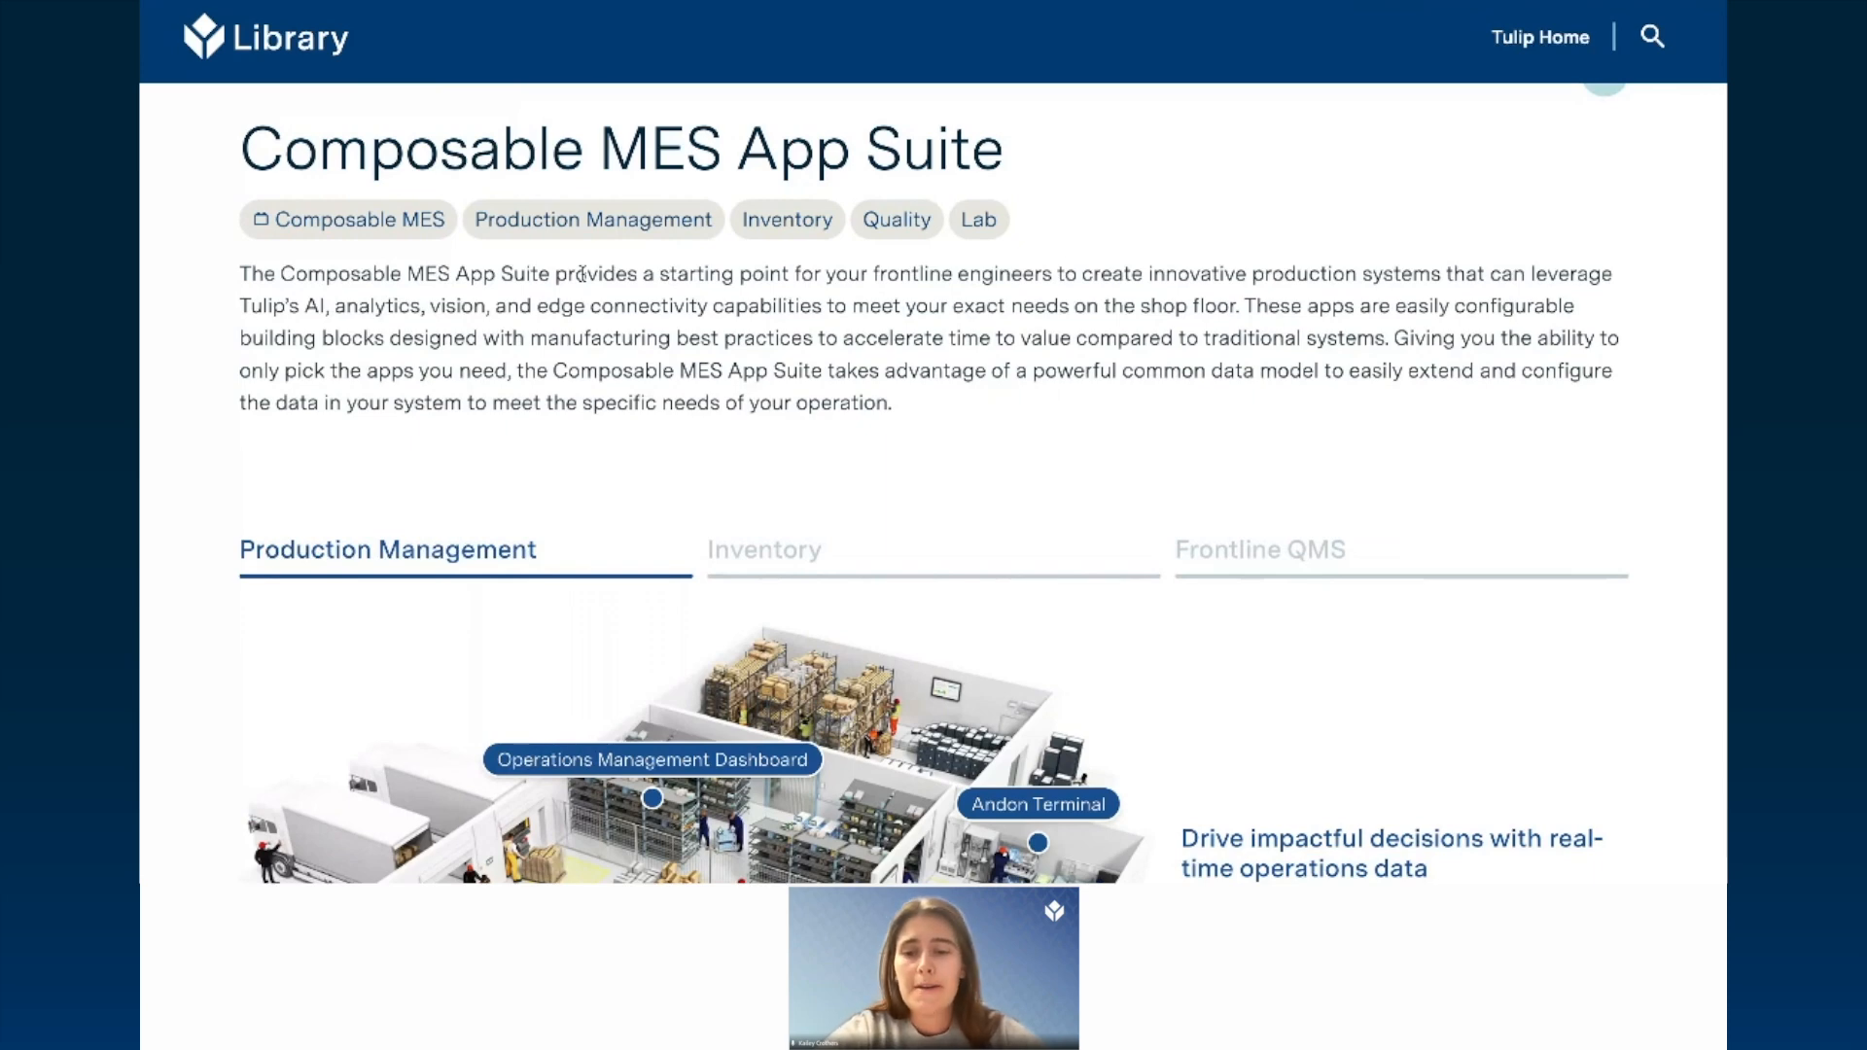
pyautogui.scroll(-3, 583, 292)
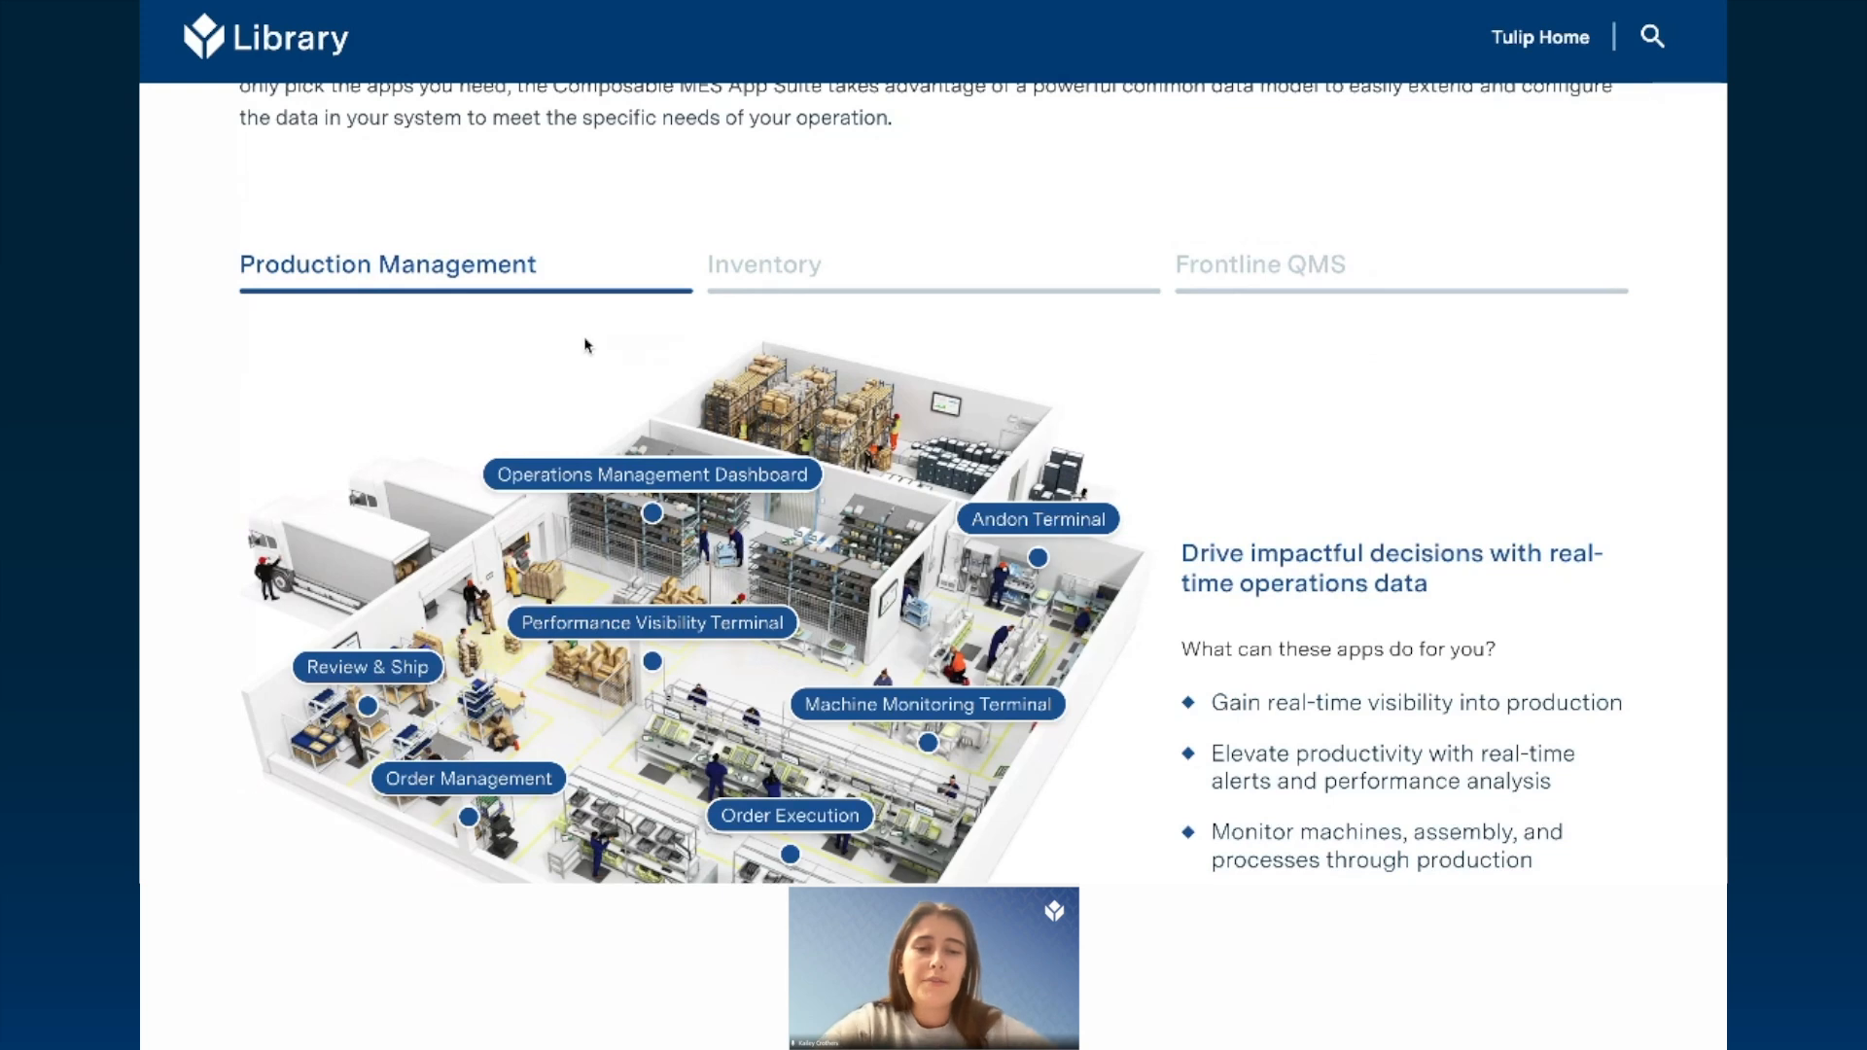
pyautogui.scroll(-1, 585, 344)
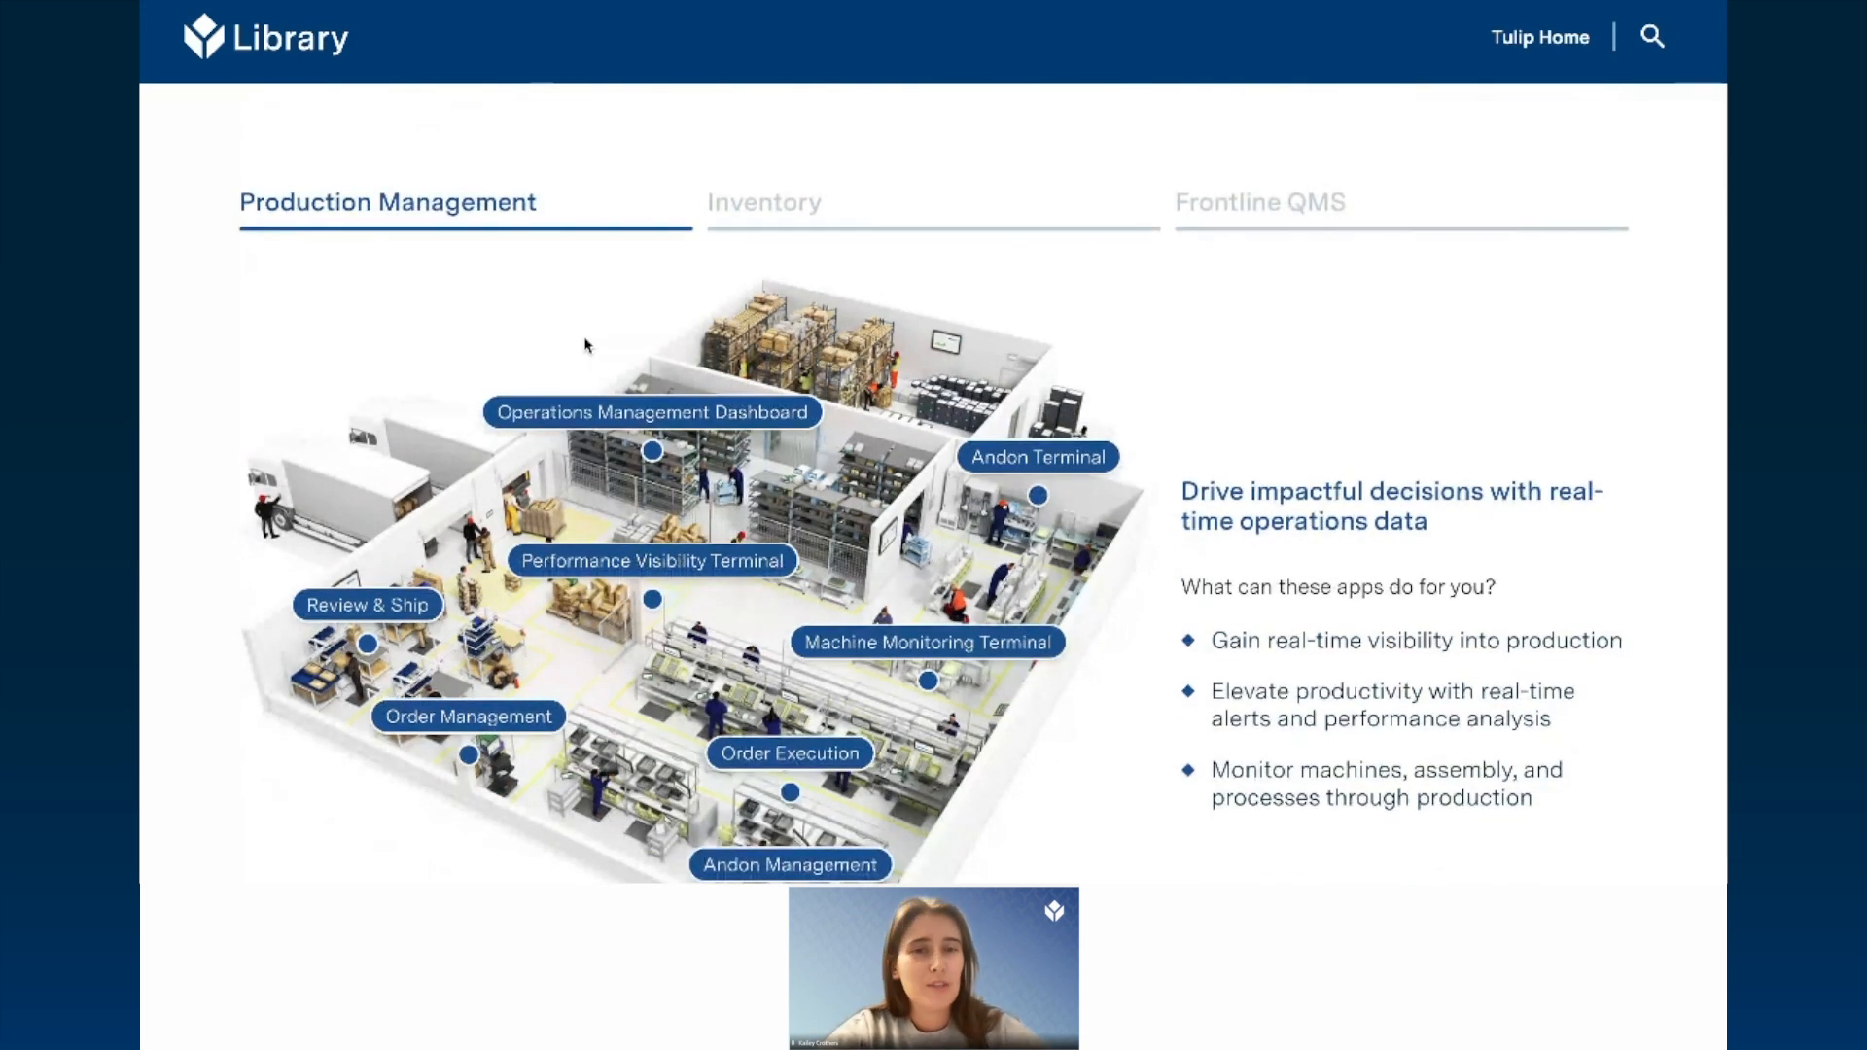
pyautogui.scroll(-1, 585, 345)
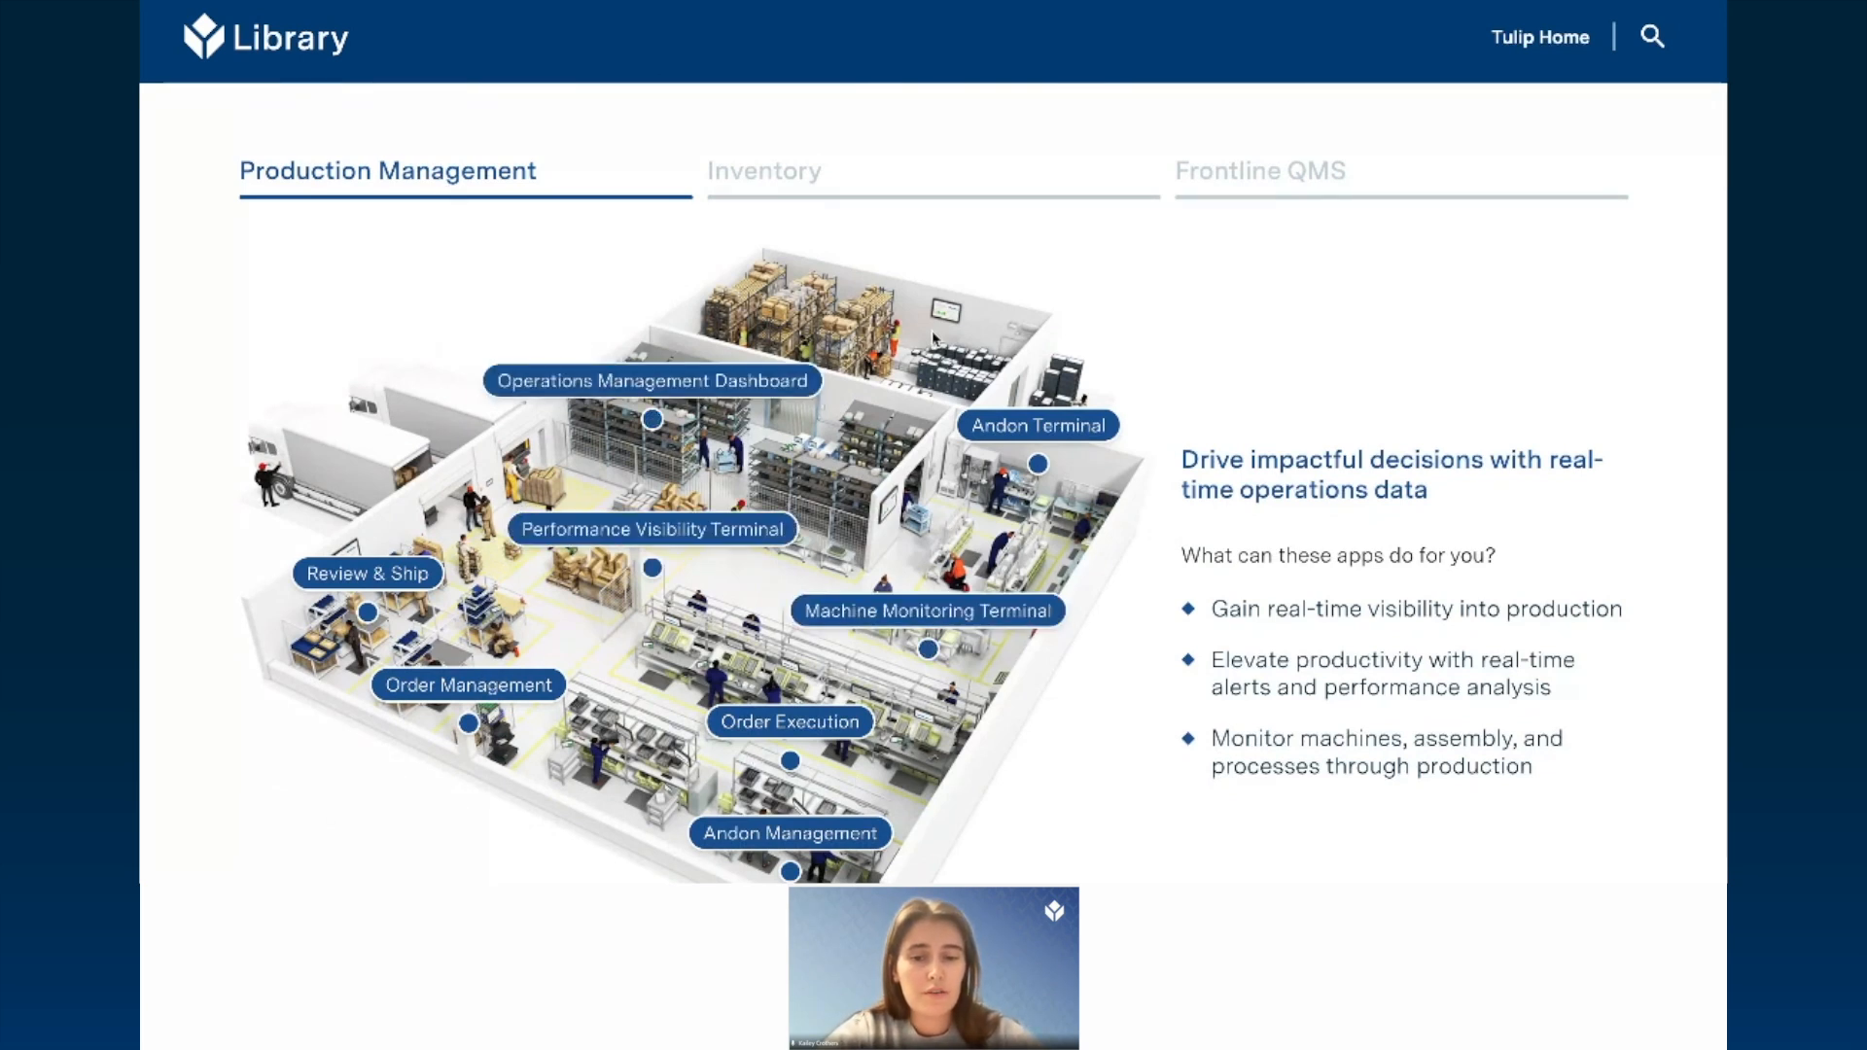
pyautogui.click(854, 192)
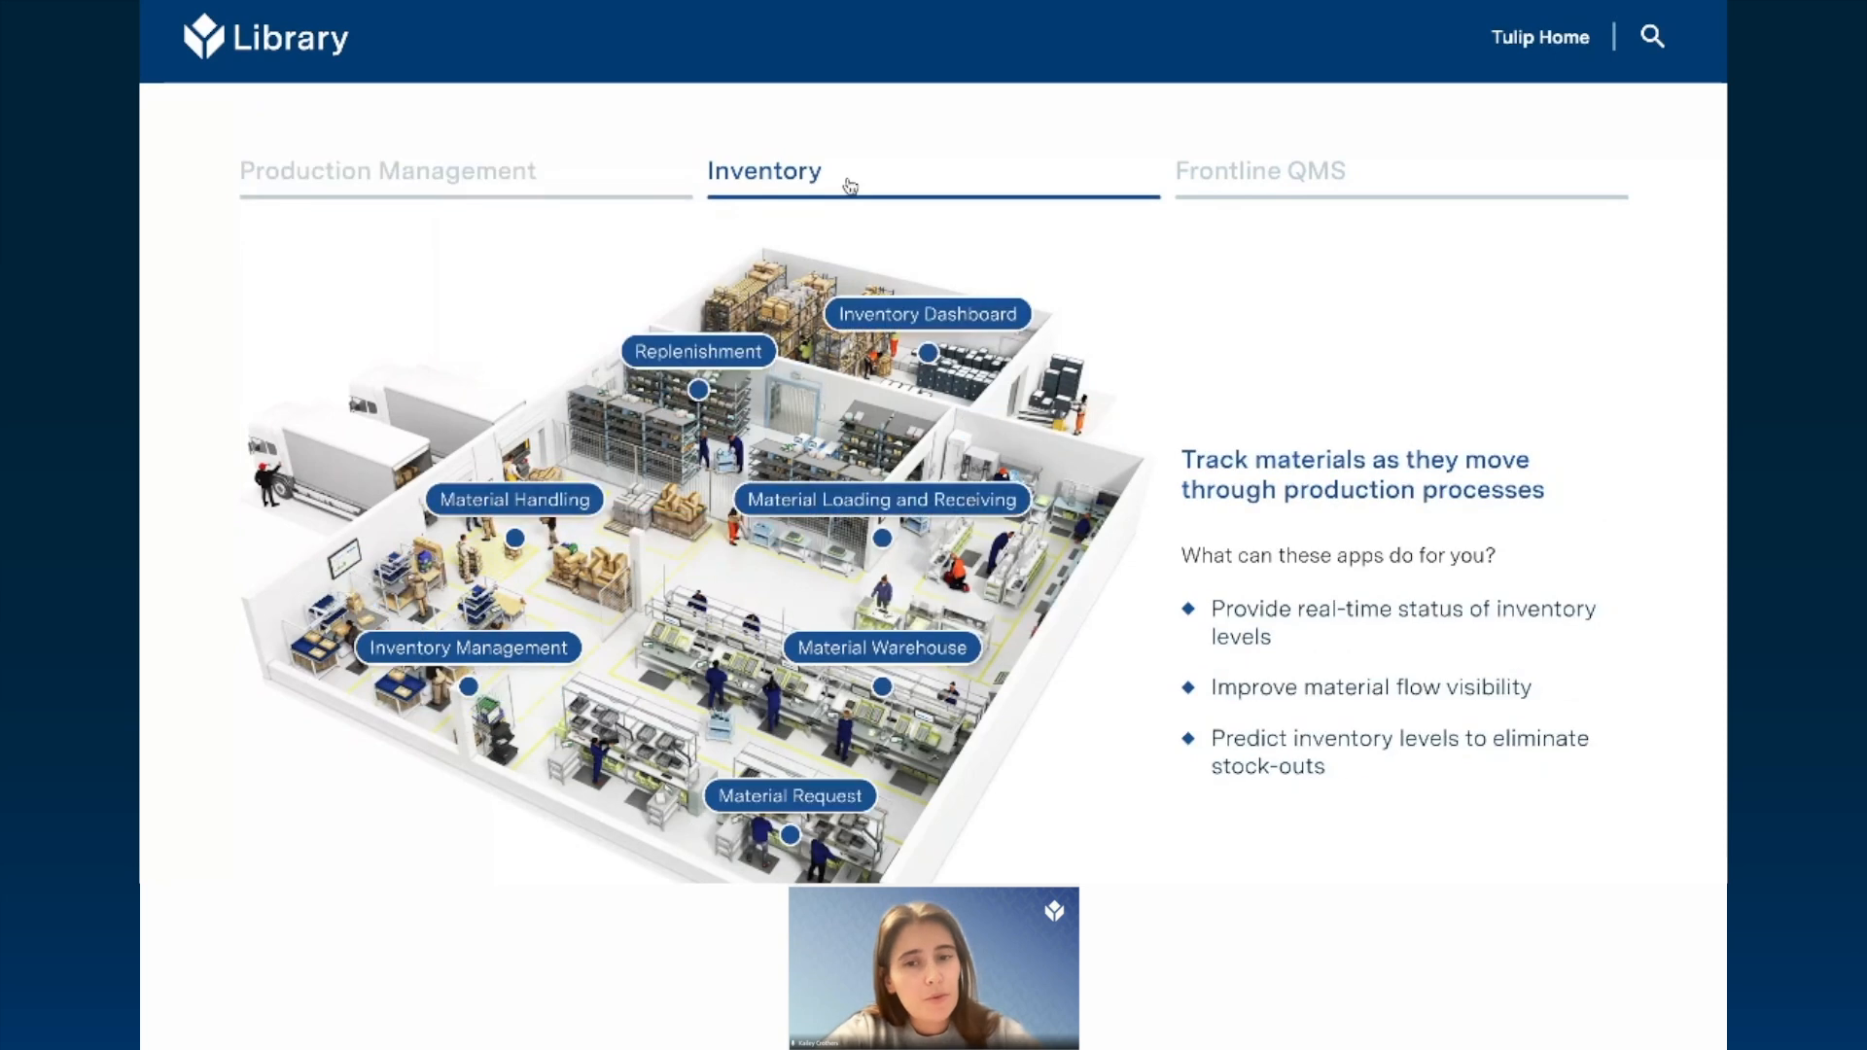
pyautogui.click(1263, 168)
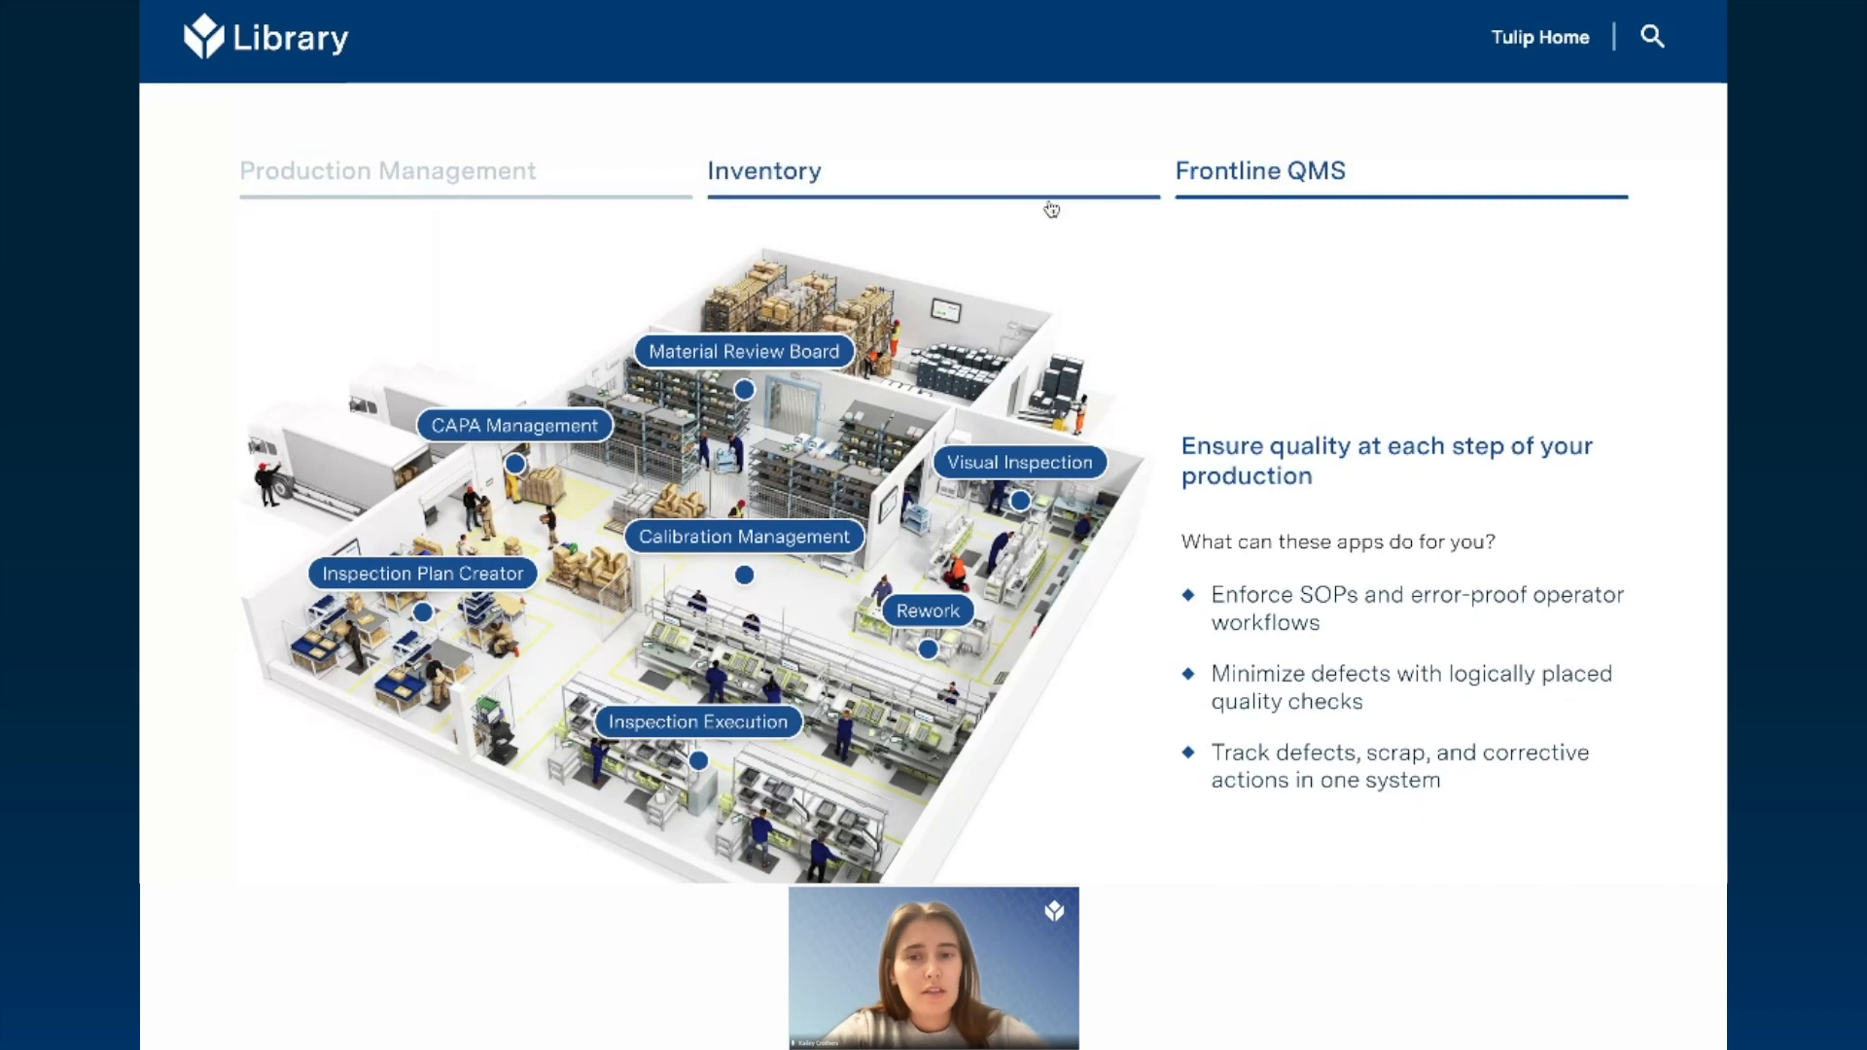
# Step: Return to the Production Management map and show the details of the Order Management app
pyautogui.click(525, 184)
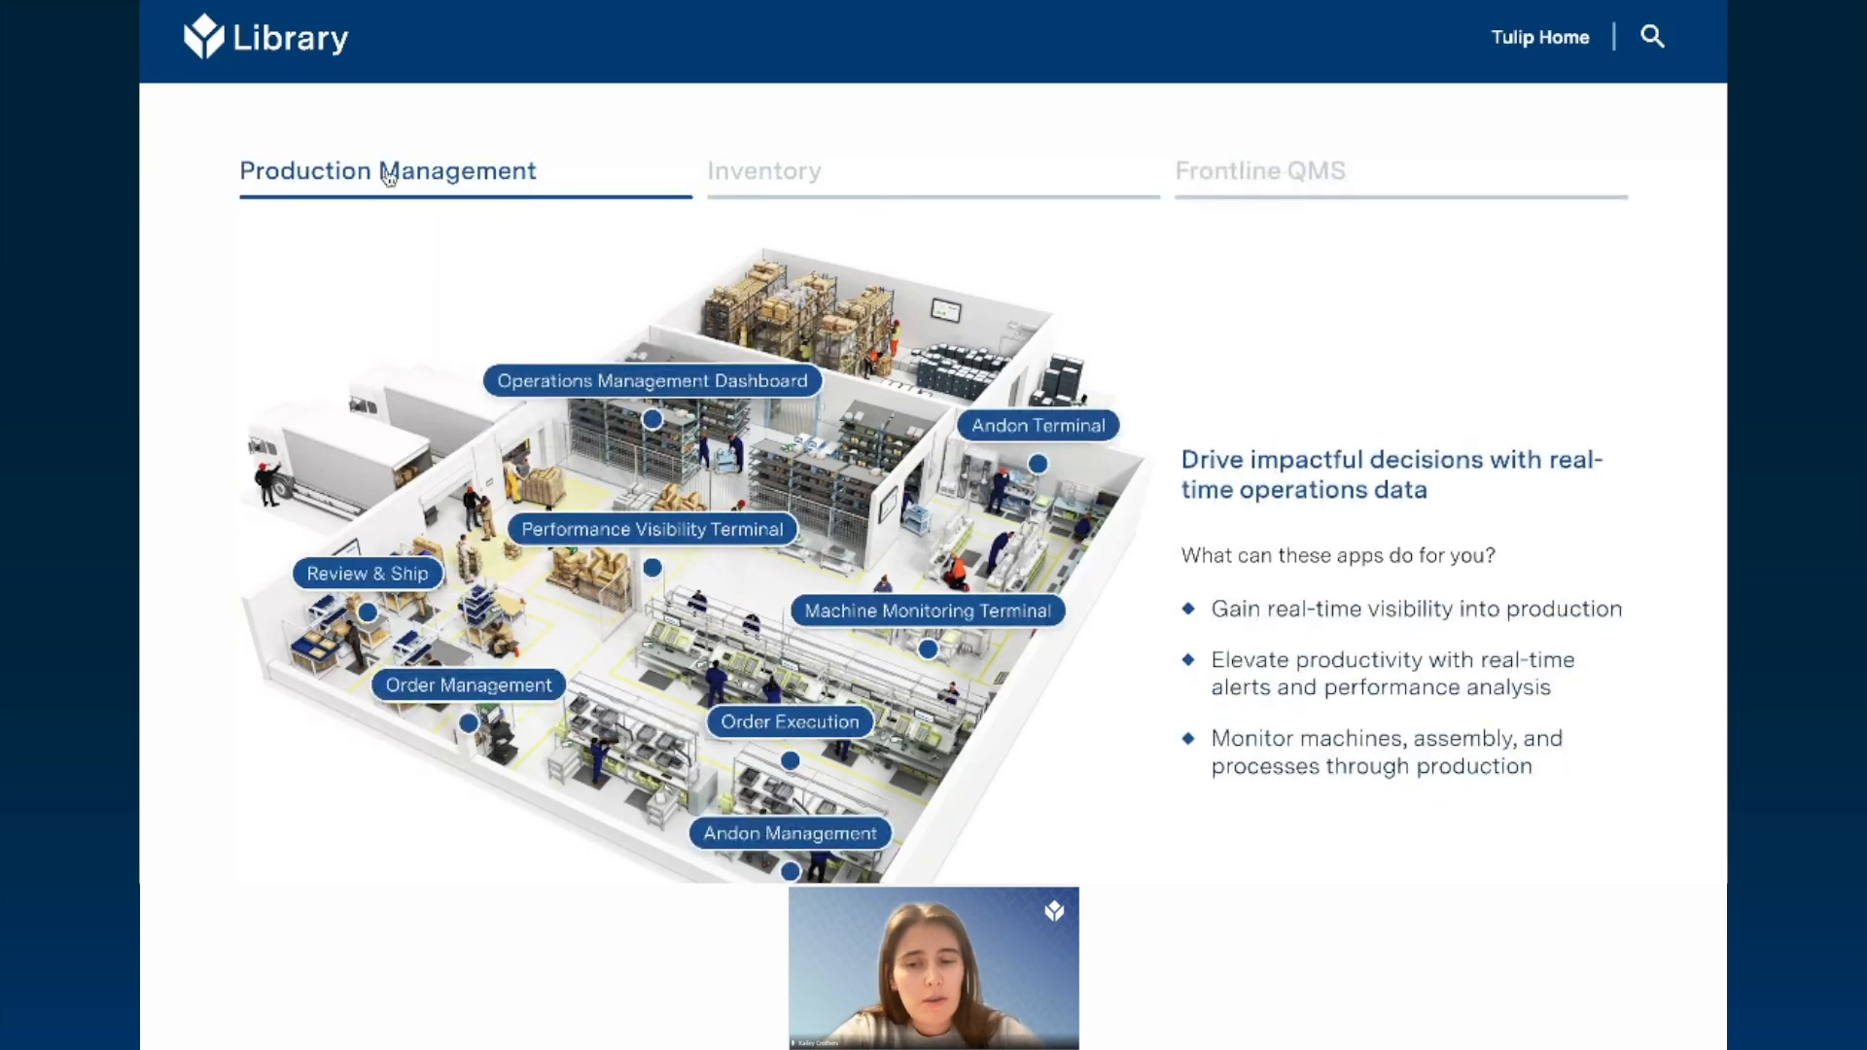
pyautogui.click(468, 722)
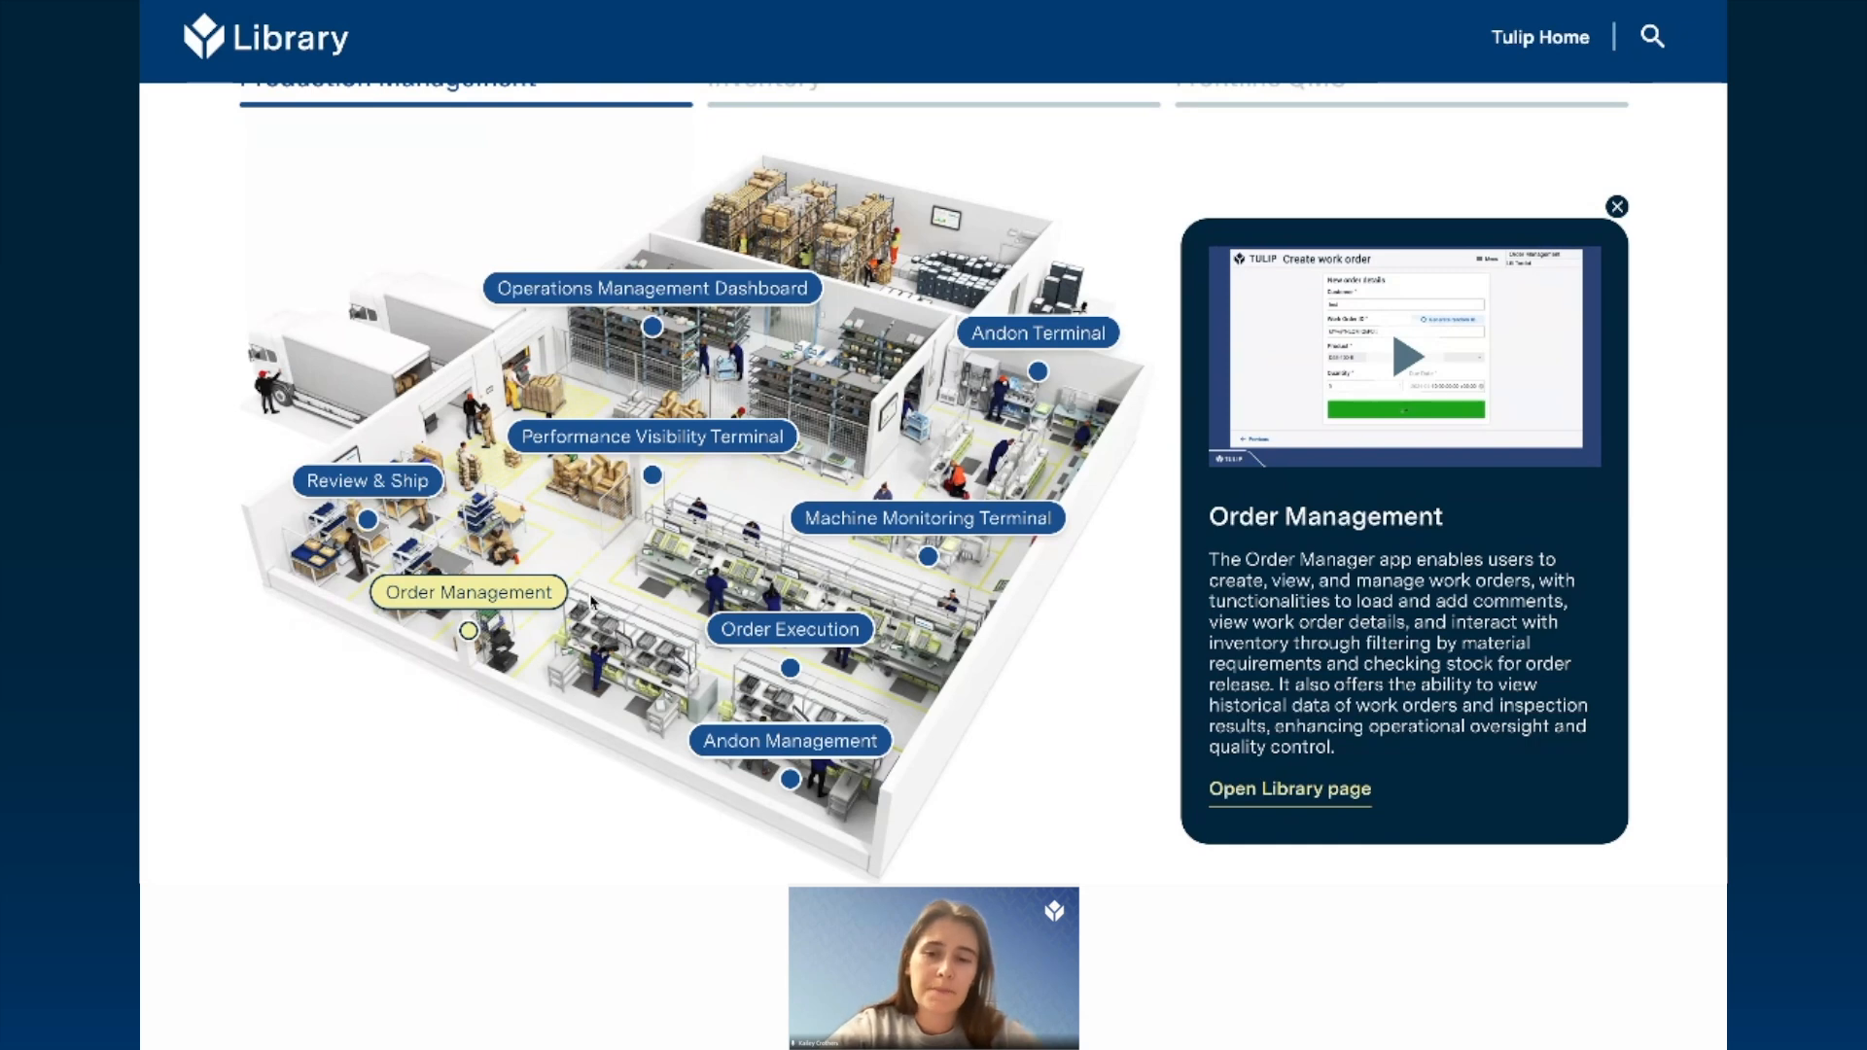
pyautogui.scroll(1, 651, 571)
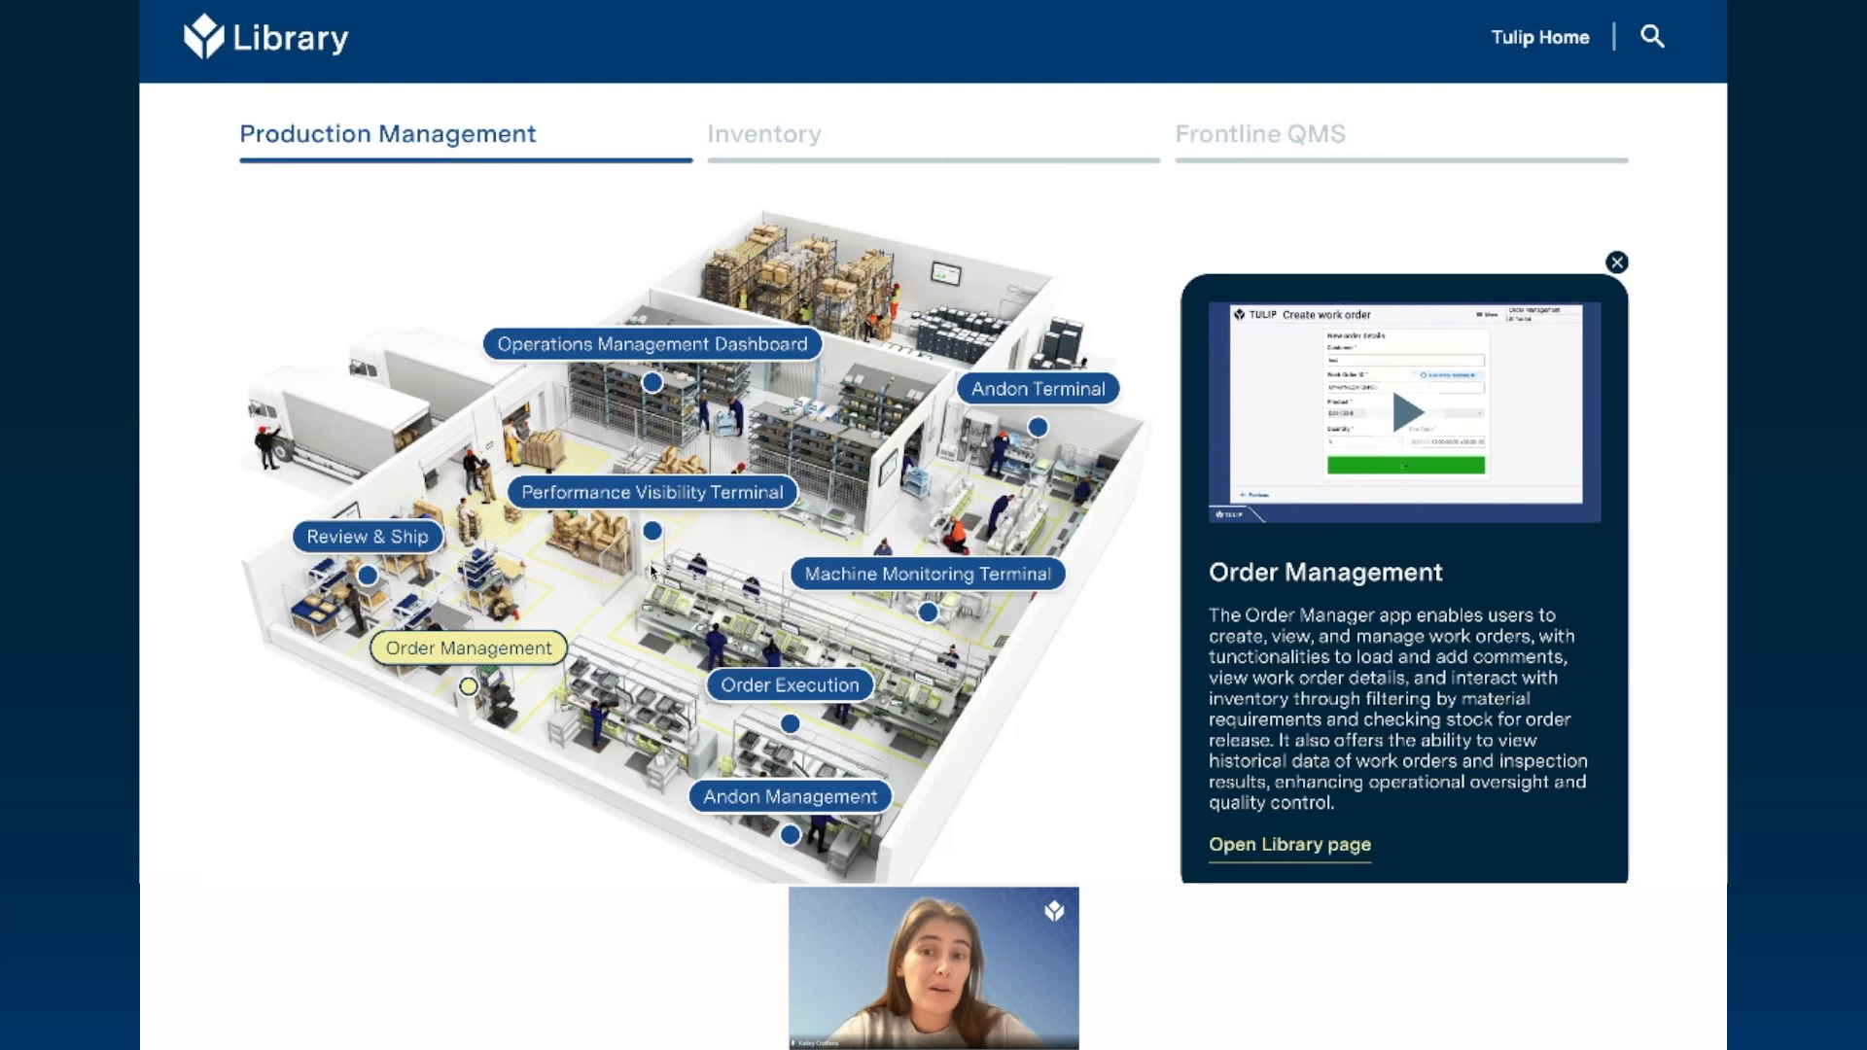
# Step: Show the Frontline QMS map and examine the details of its Rework app
pyautogui.click(1252, 168)
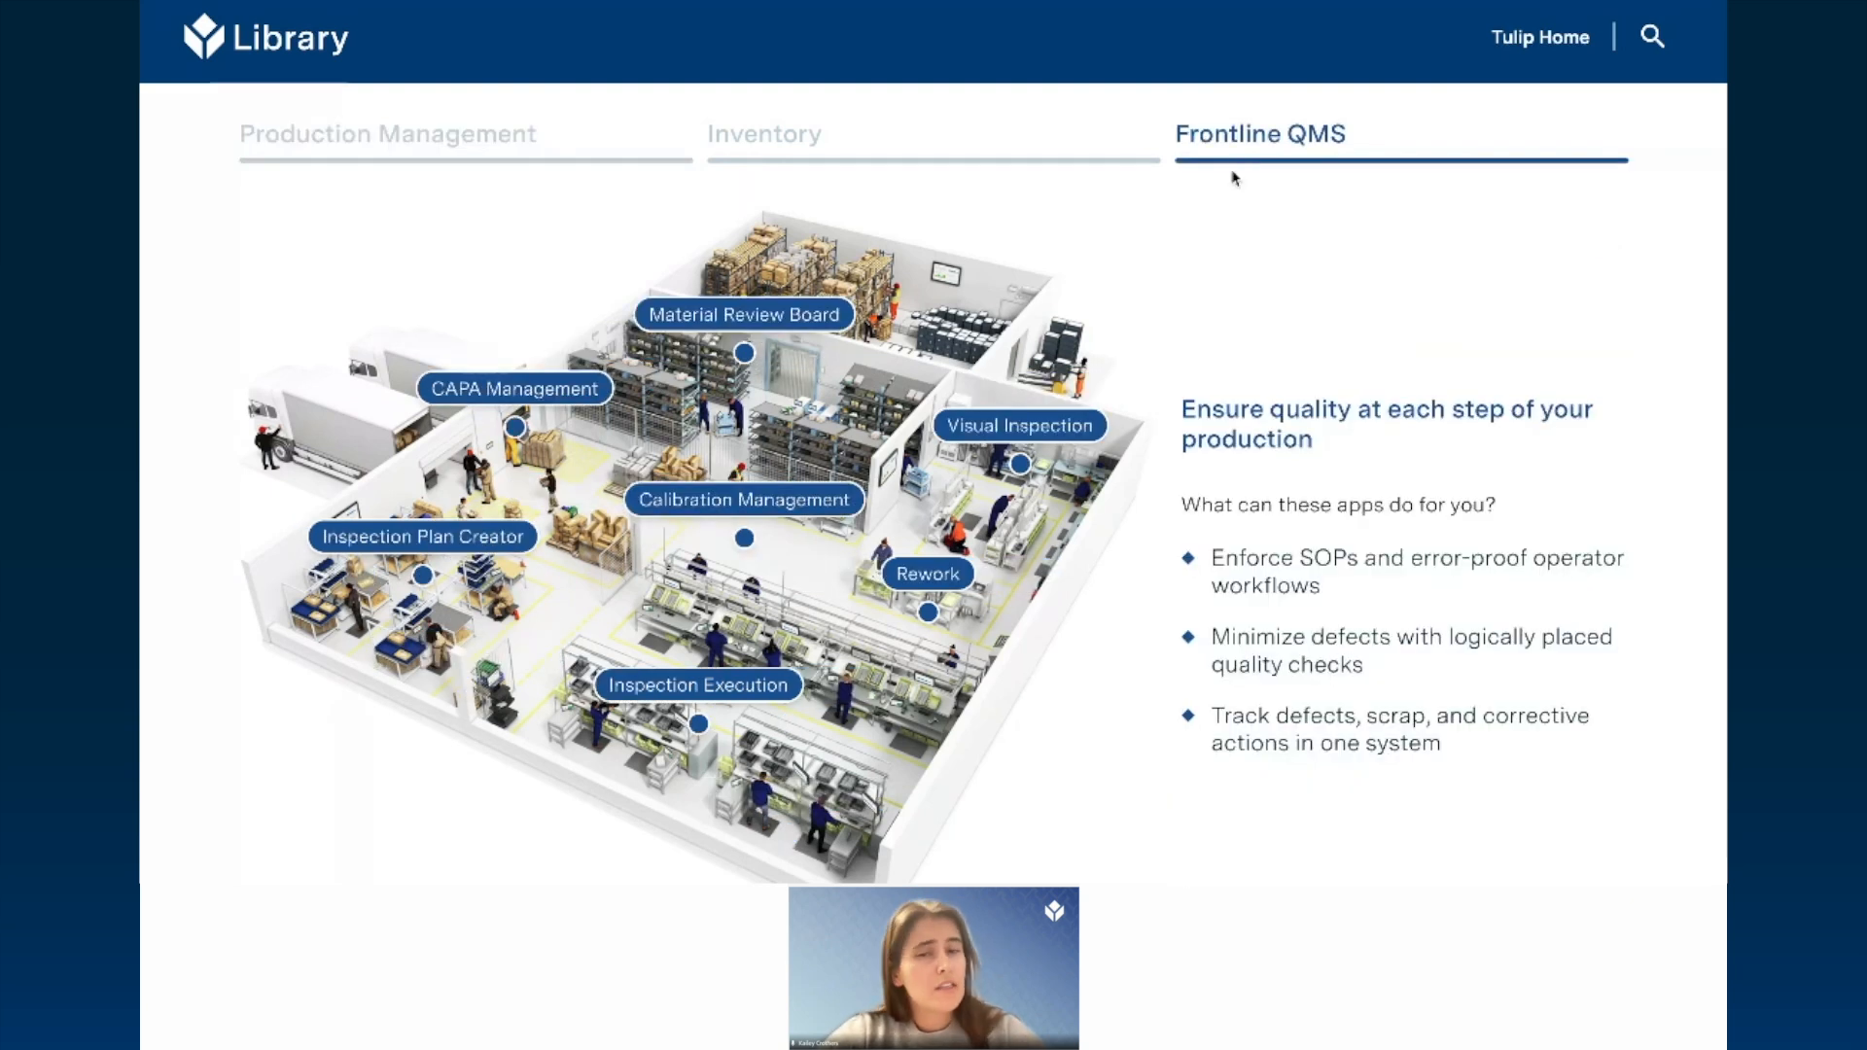
pyautogui.click(924, 575)
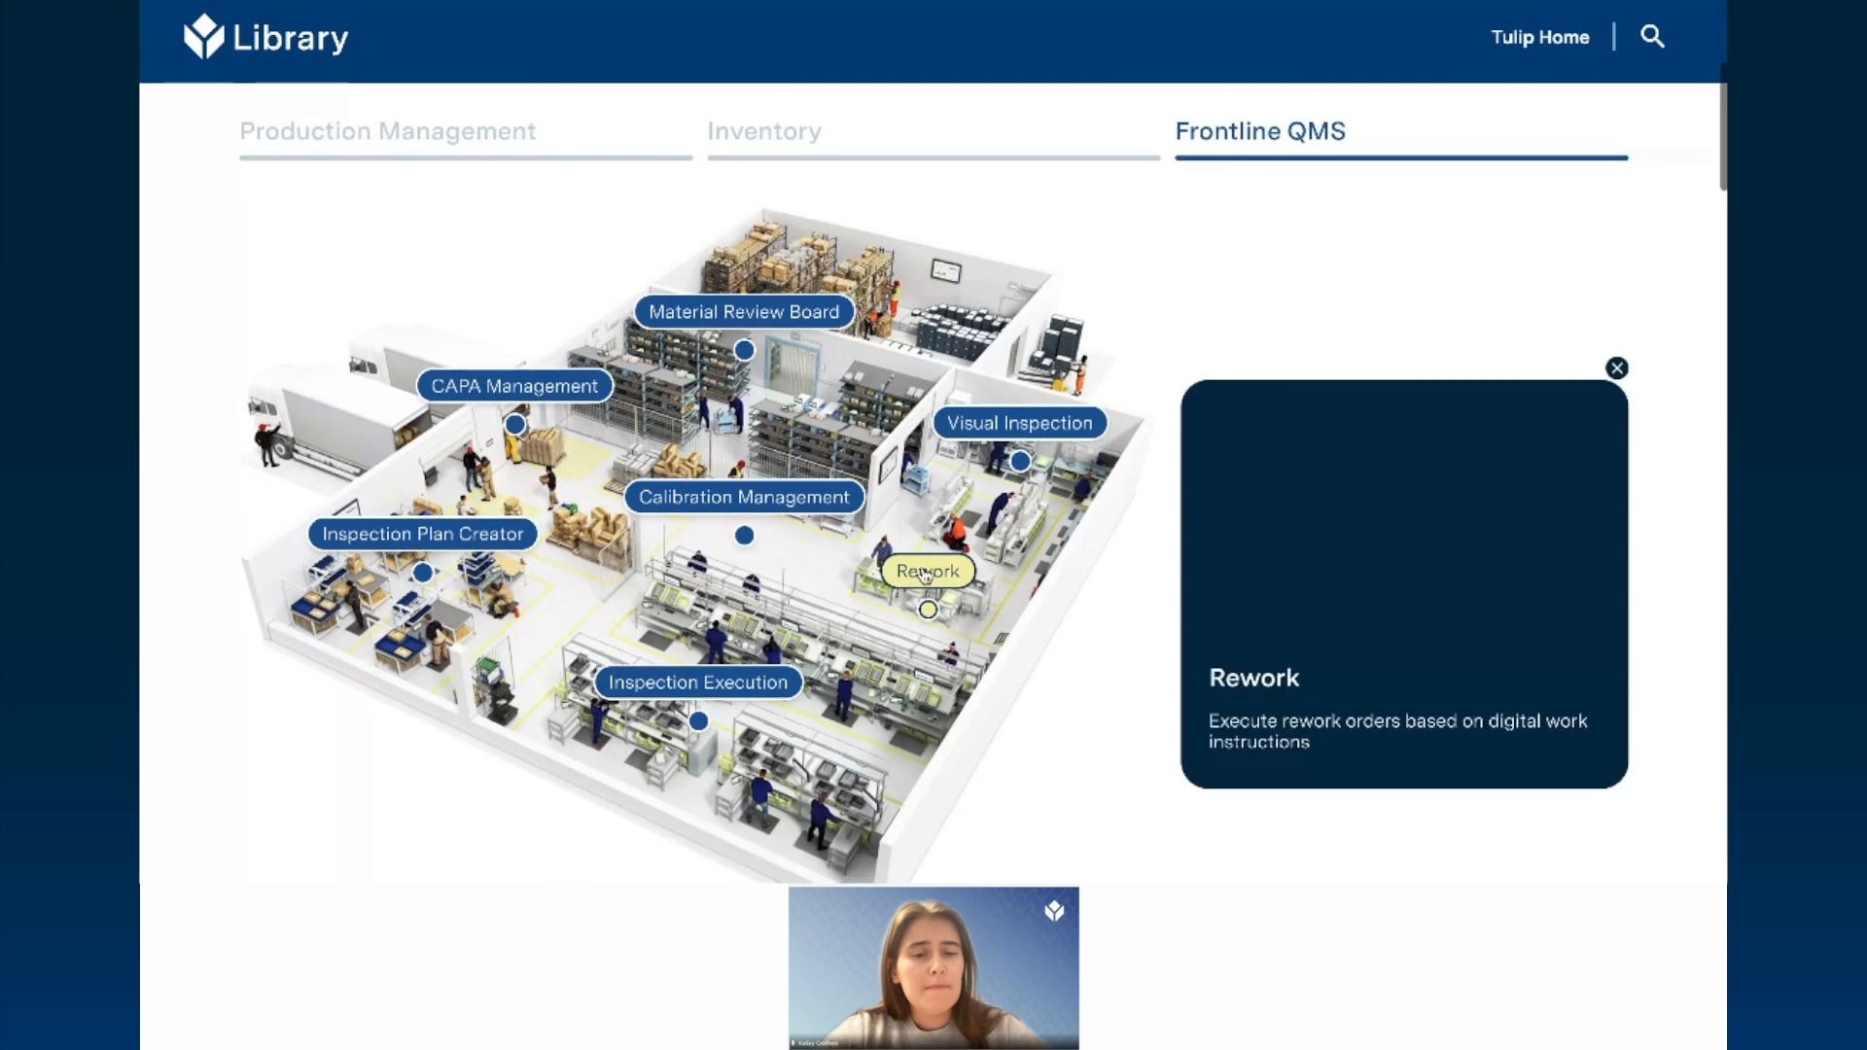
pyautogui.scroll(-1, 924, 574)
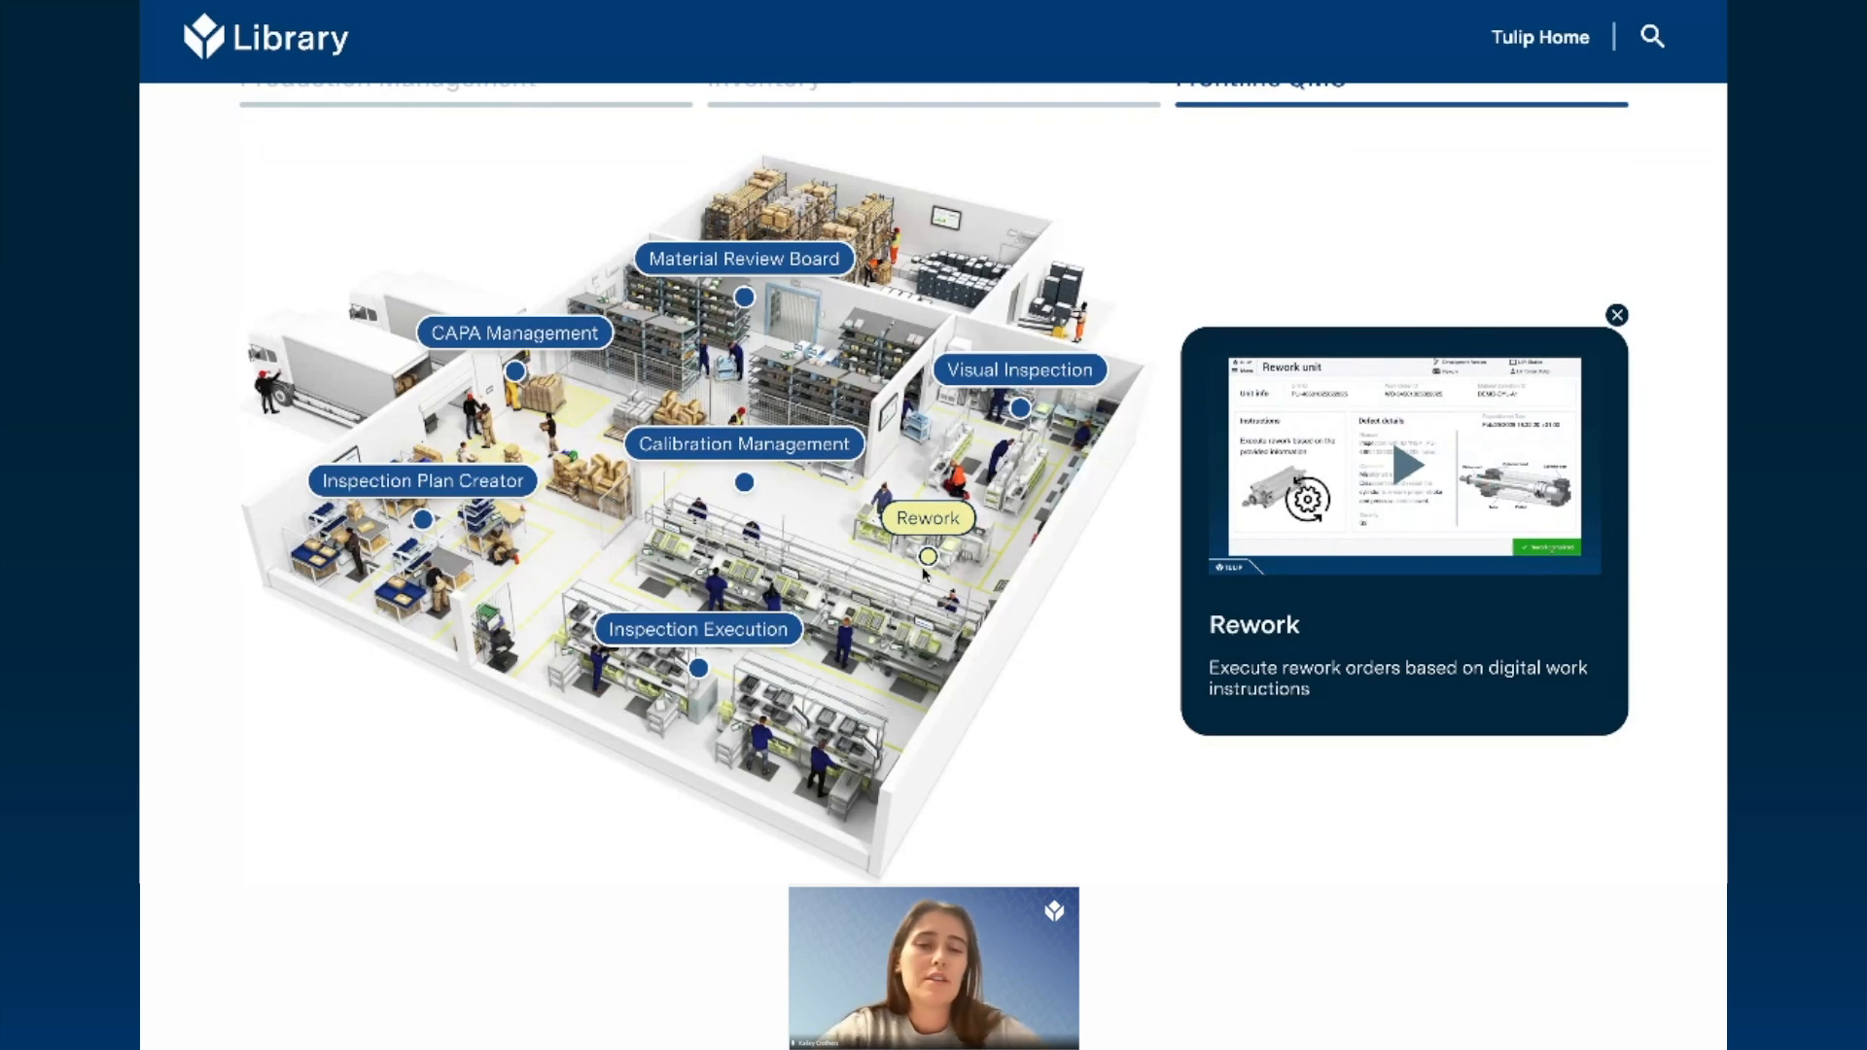
pyautogui.scroll(2, 924, 574)
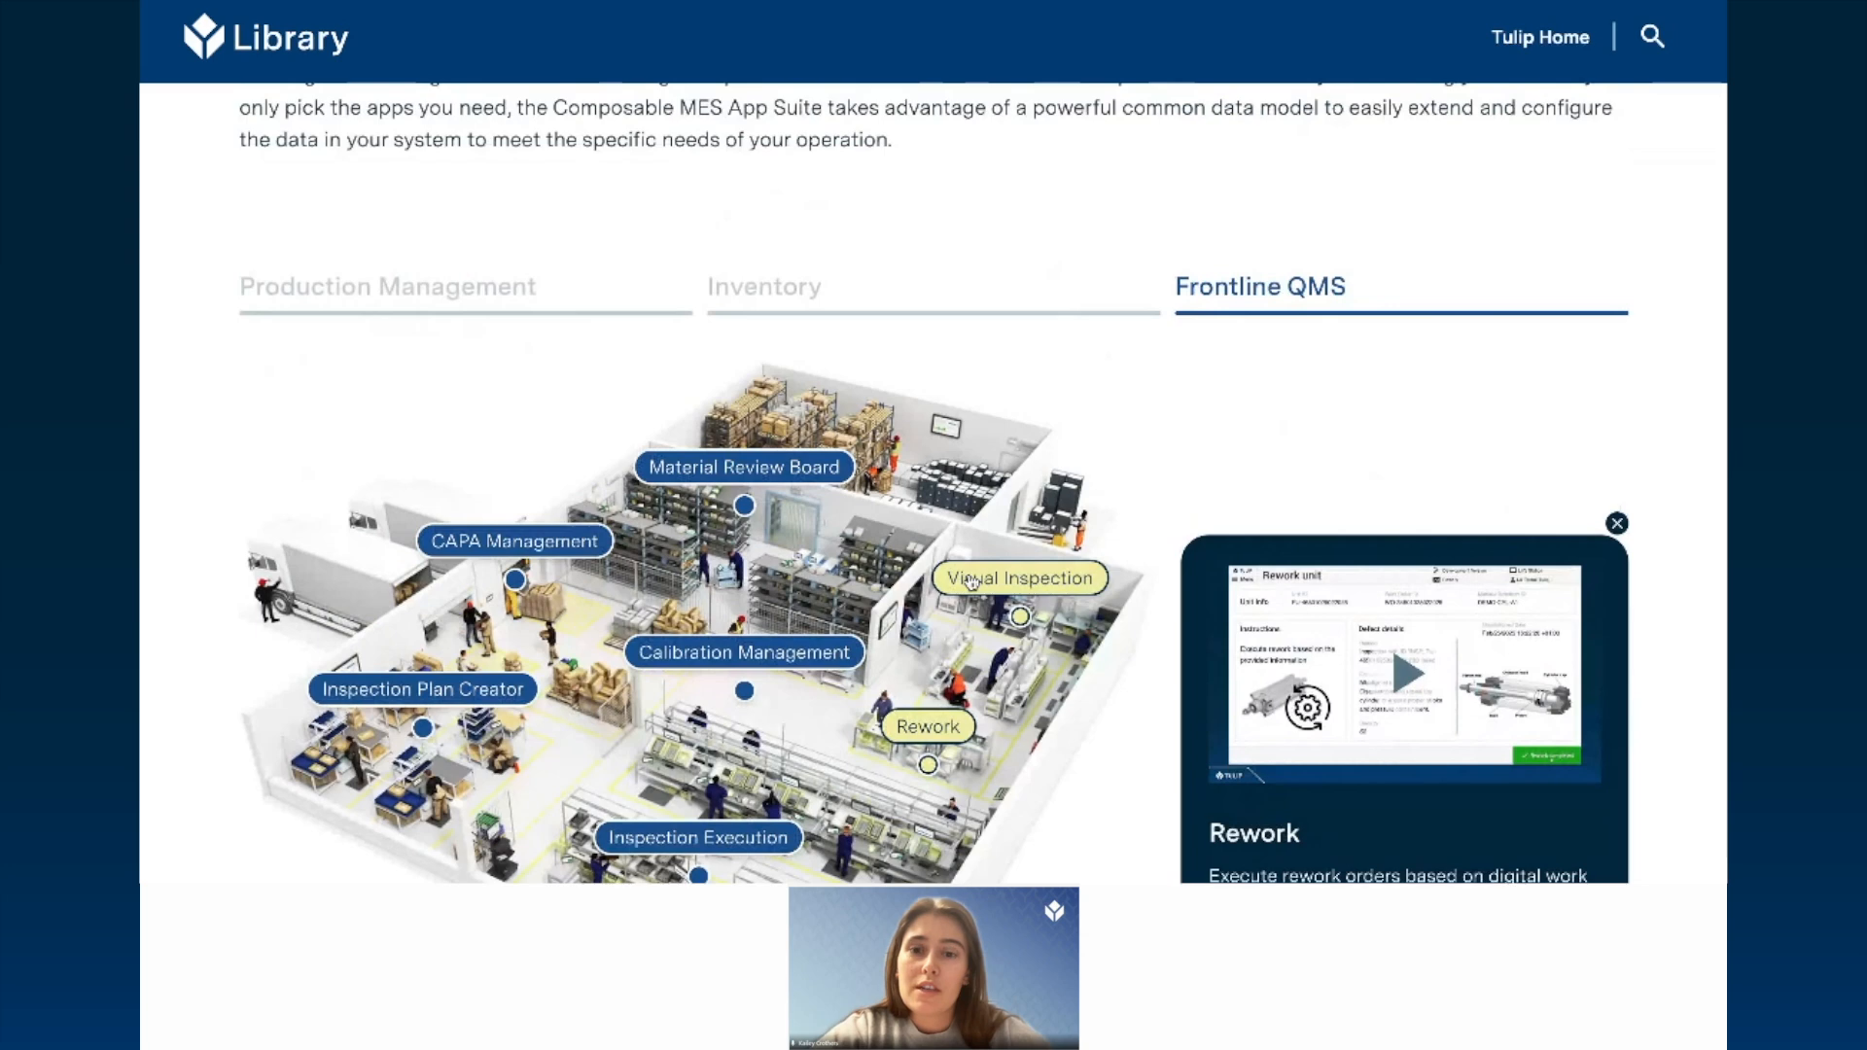
pyautogui.scroll(-2, 970, 581)
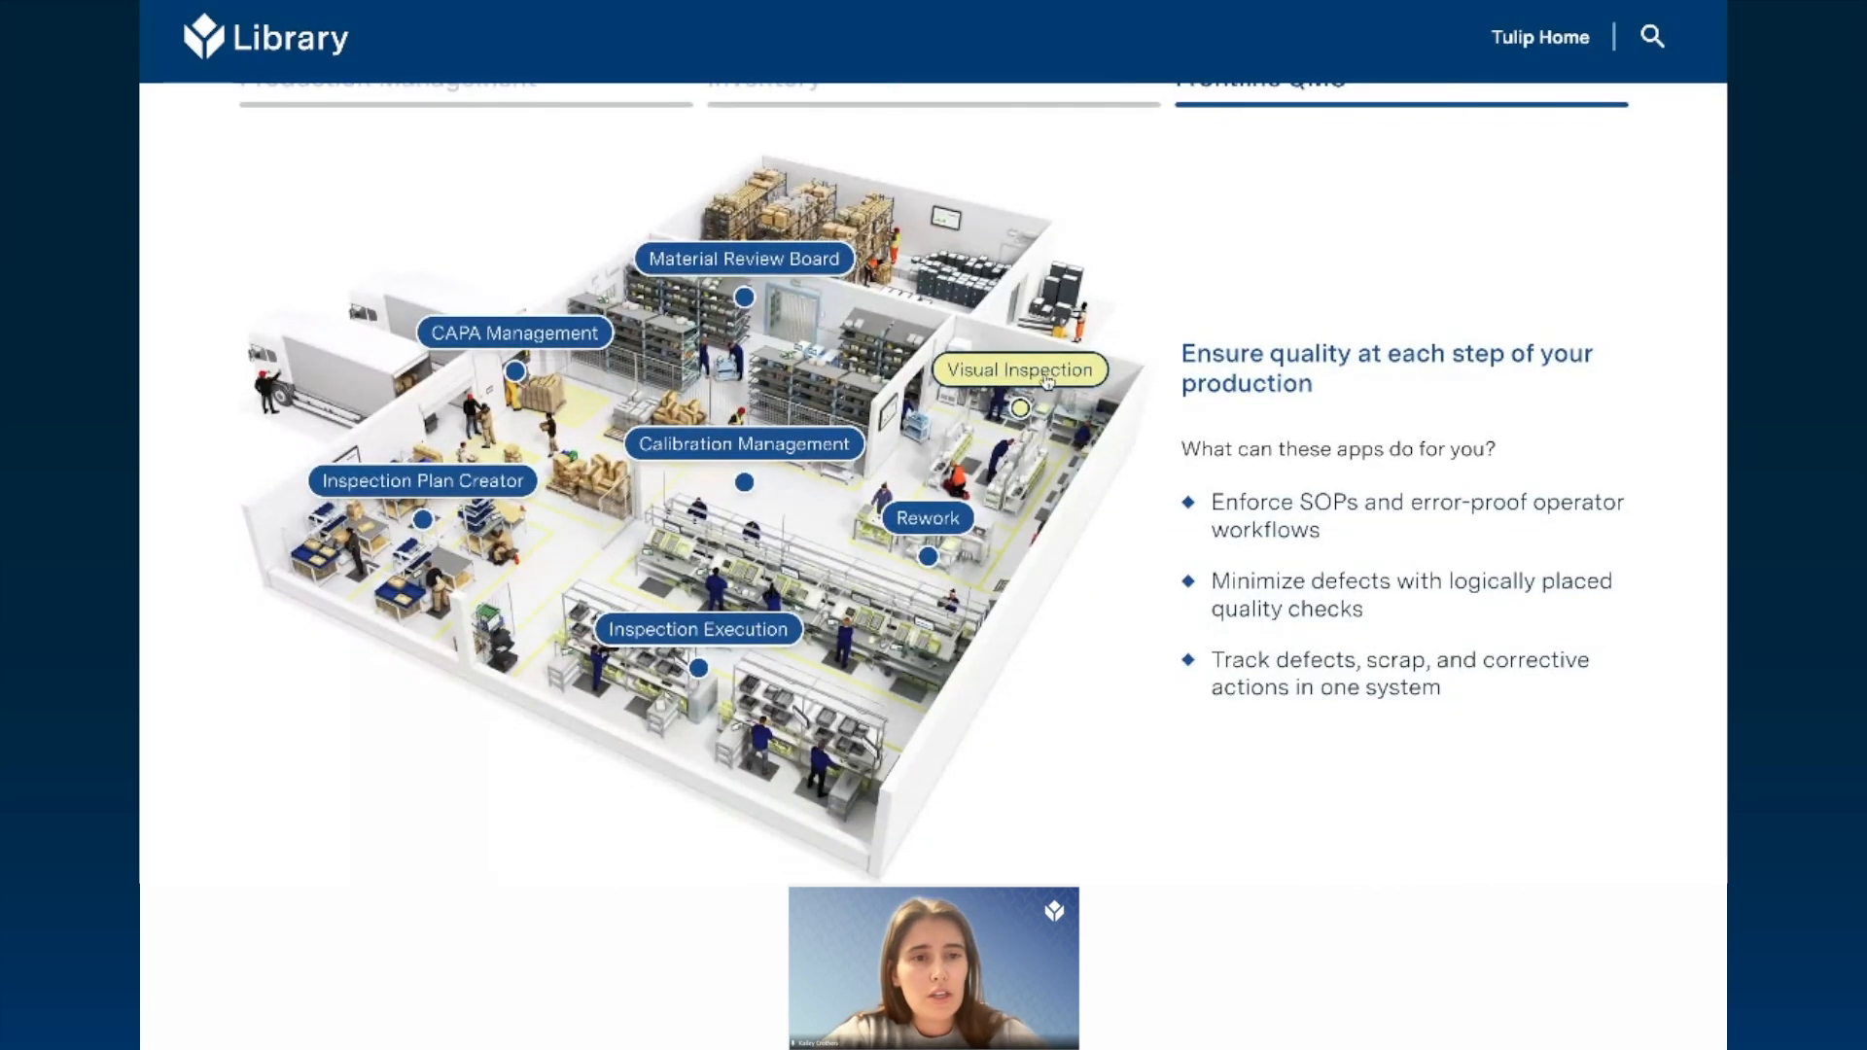
# Step: Switch to the Tulip workspace, enlarge the page display and open the Quality Inspection Template (Library) app in the editor
pyautogui.hotkey('ctrl', 'Tab')
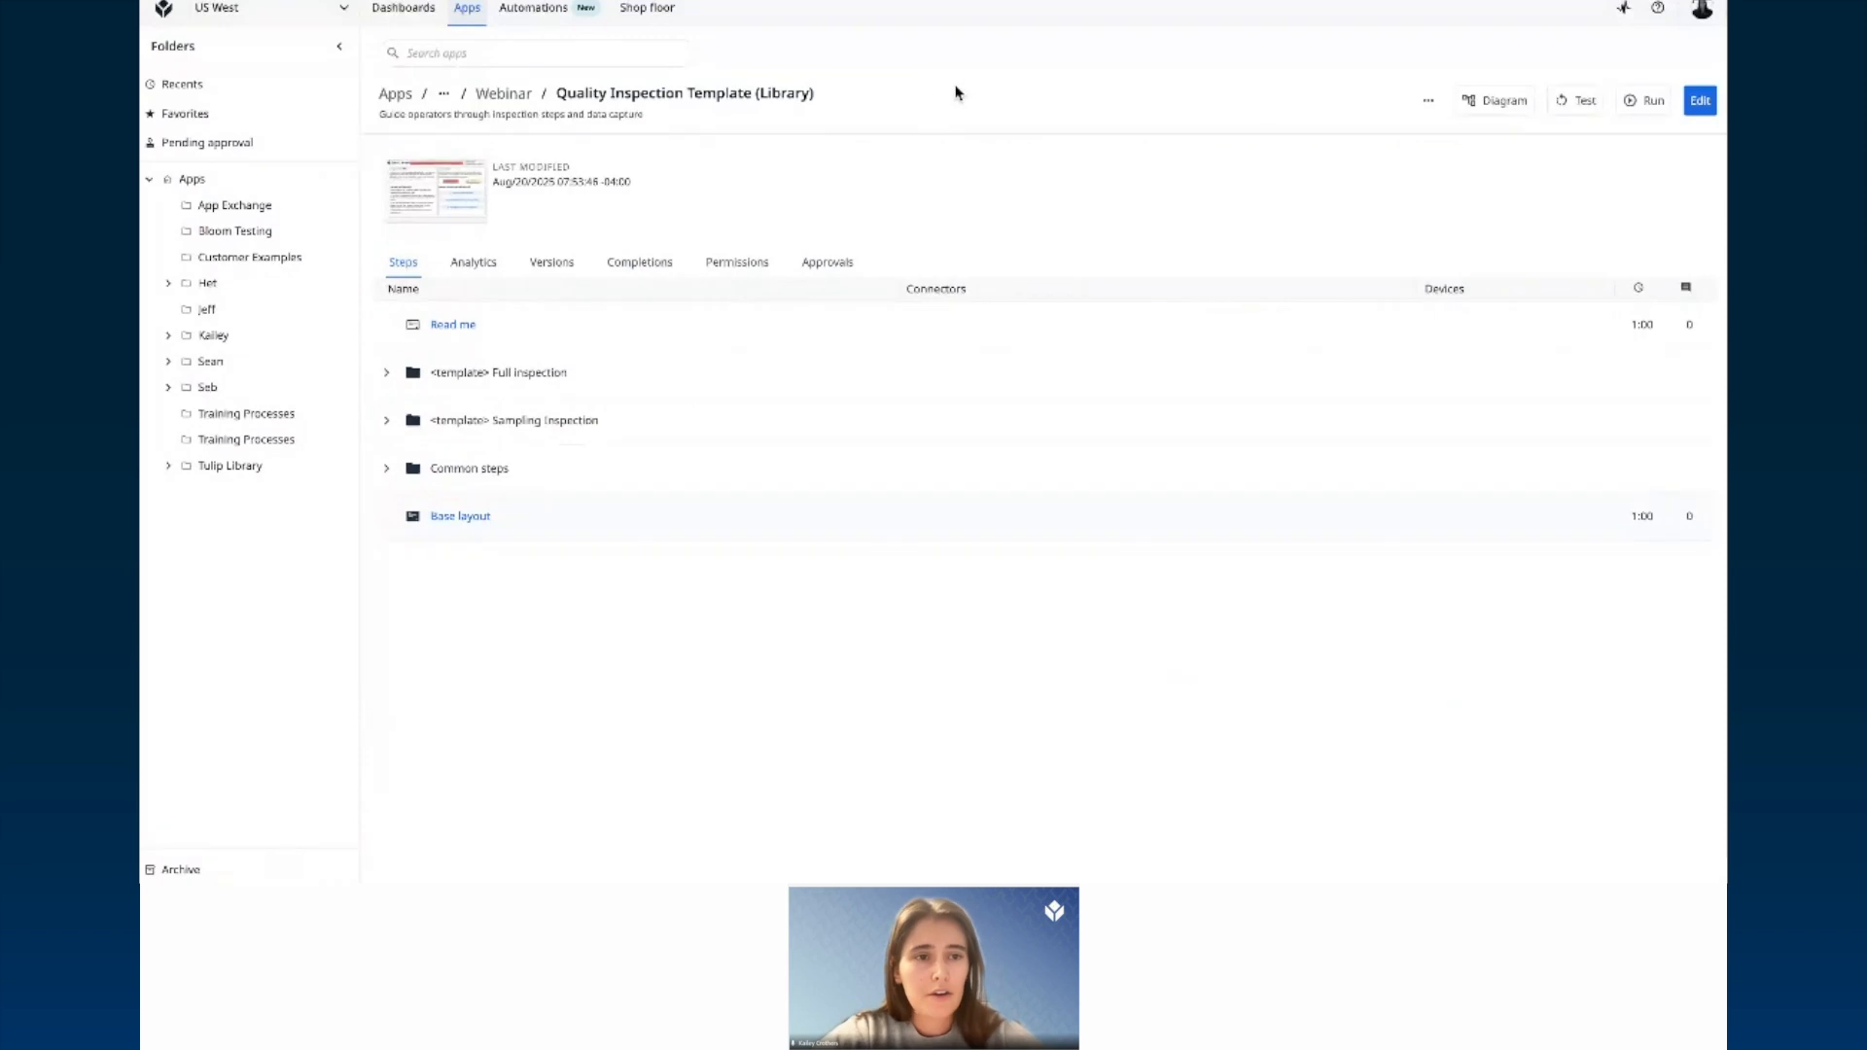
pyautogui.hotkey('ctrl', '+')
pyautogui.hotkey('ctrl', '+')
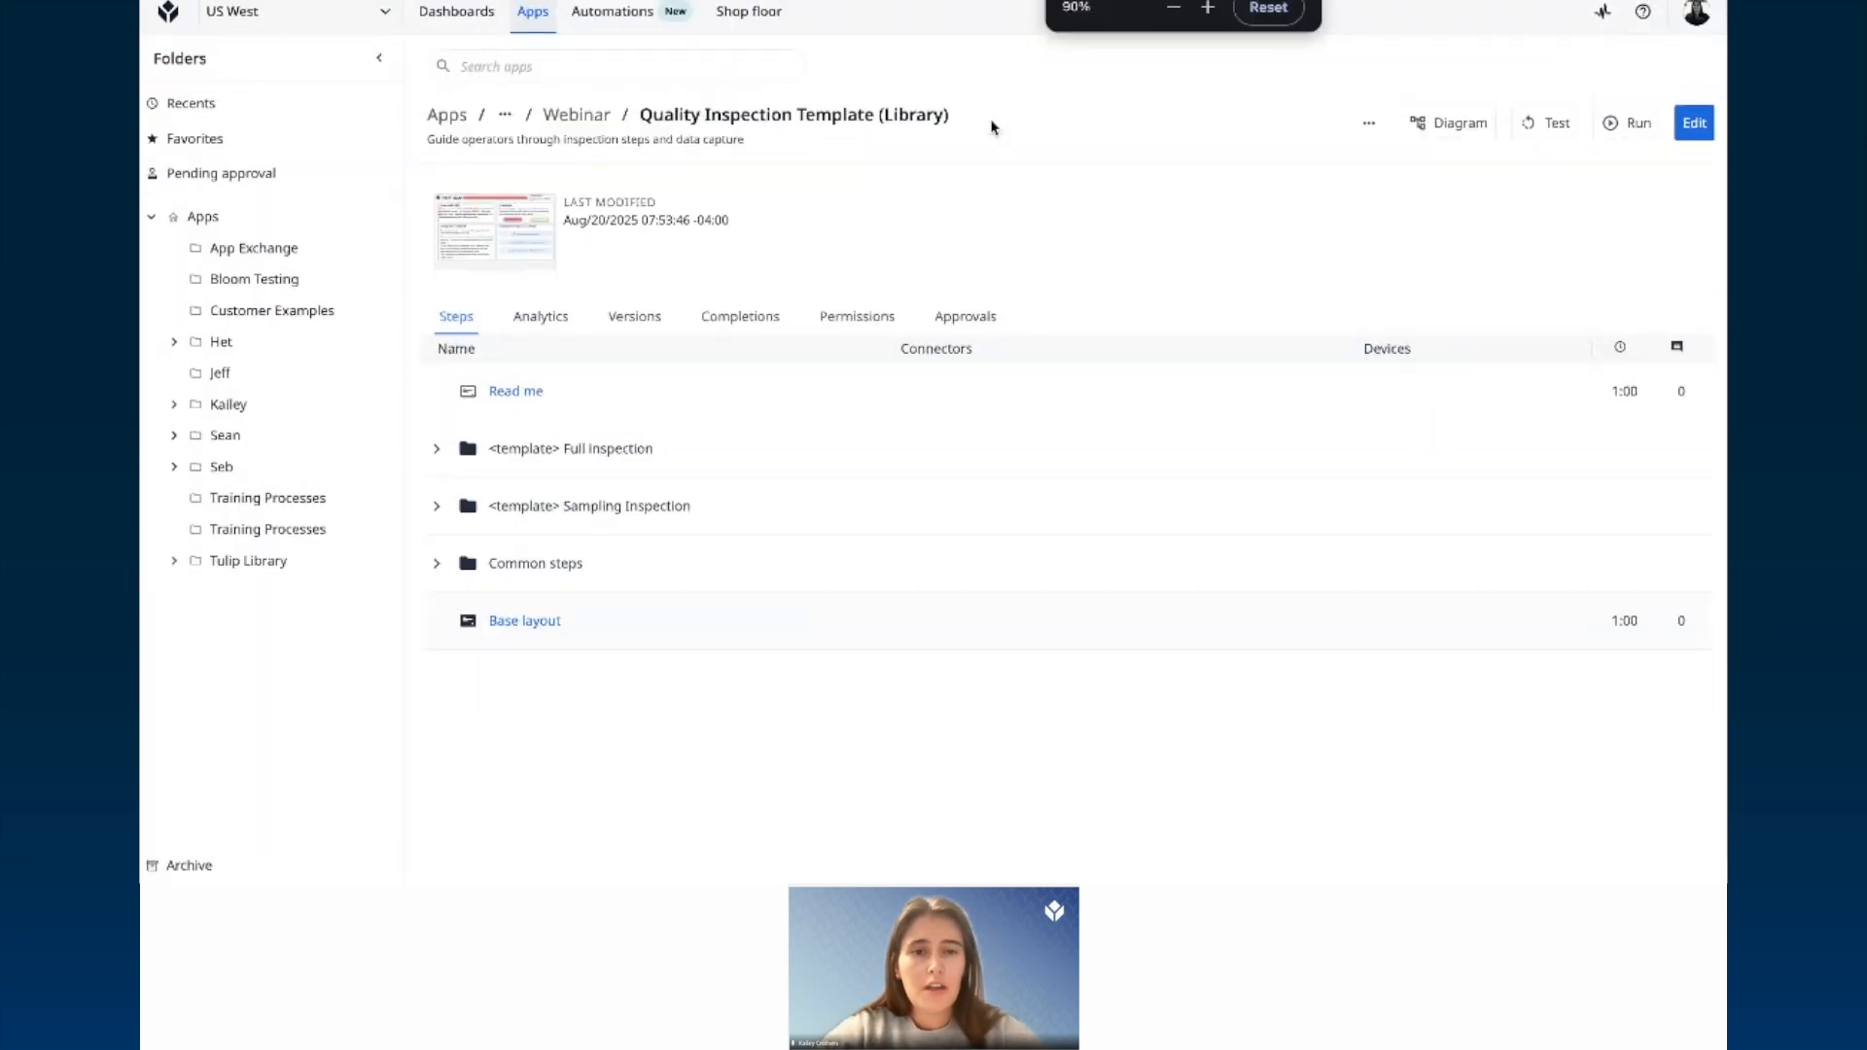
pyautogui.hotkey('ctrl', '+')
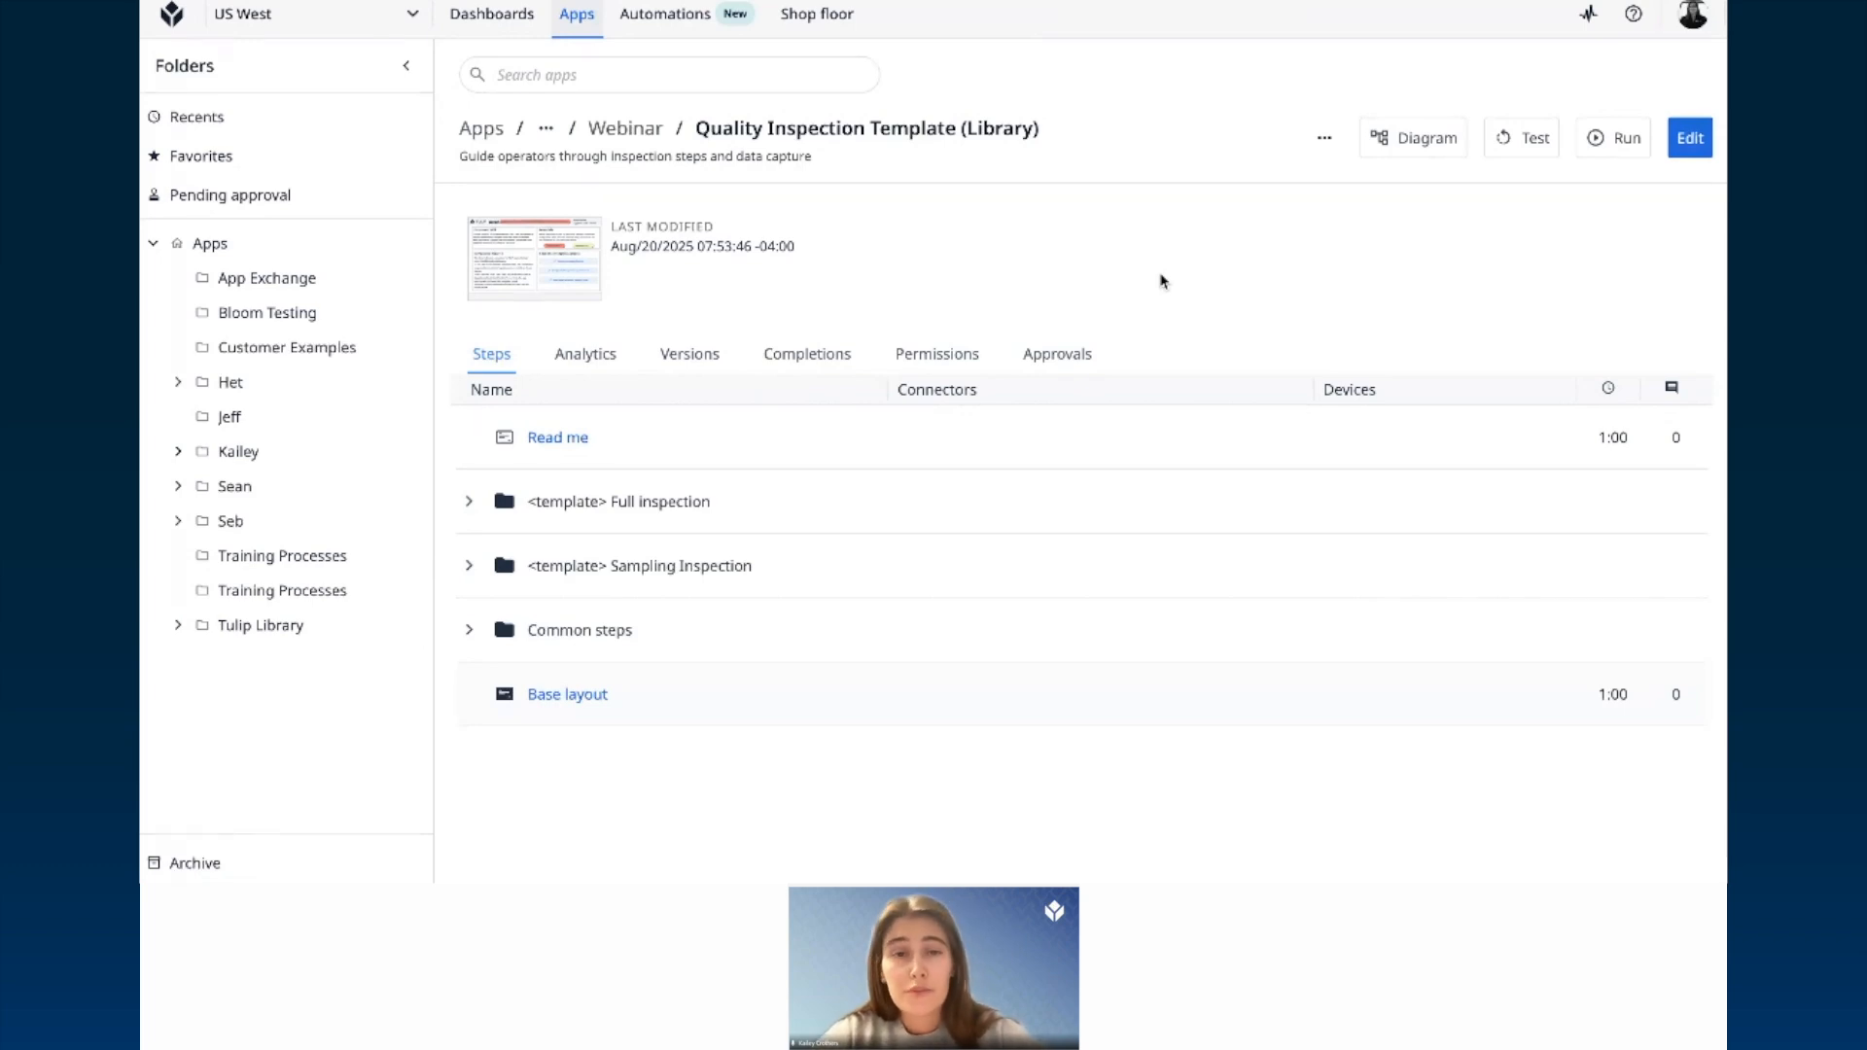
pyautogui.moveTo(577, 18)
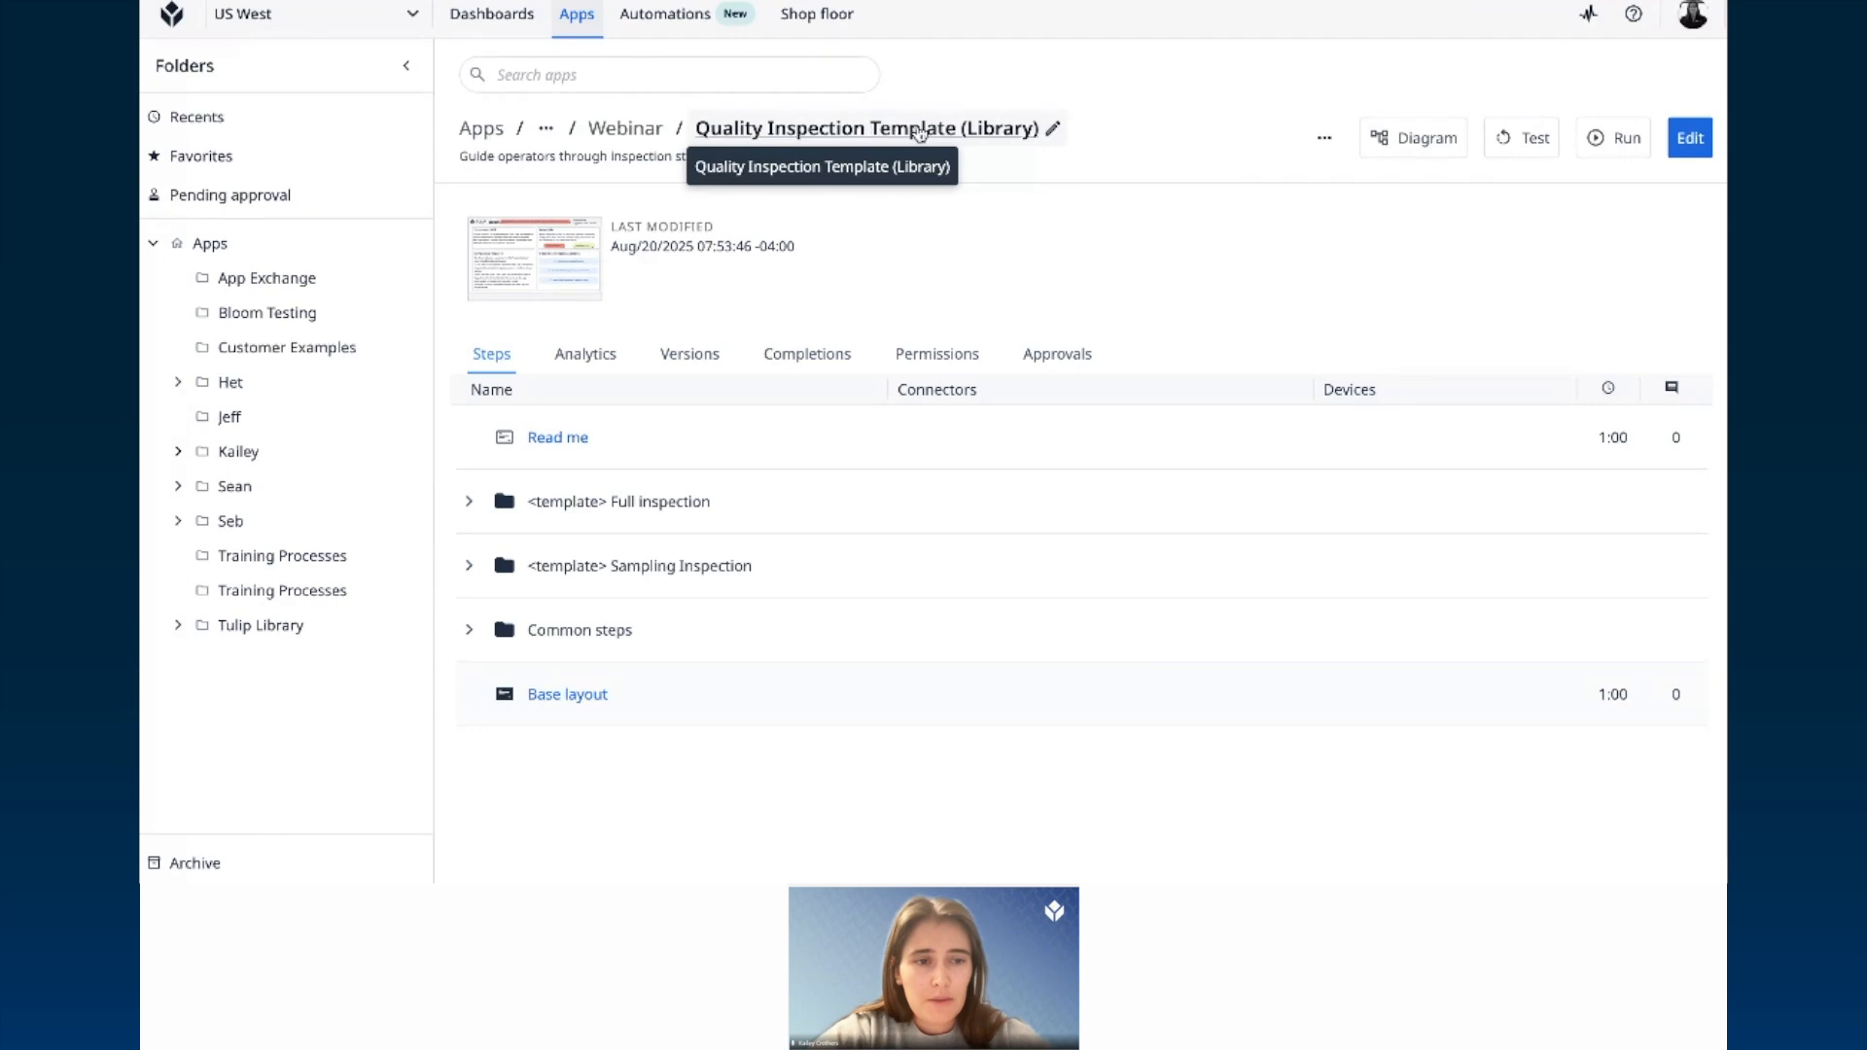
pyautogui.click(565, 260)
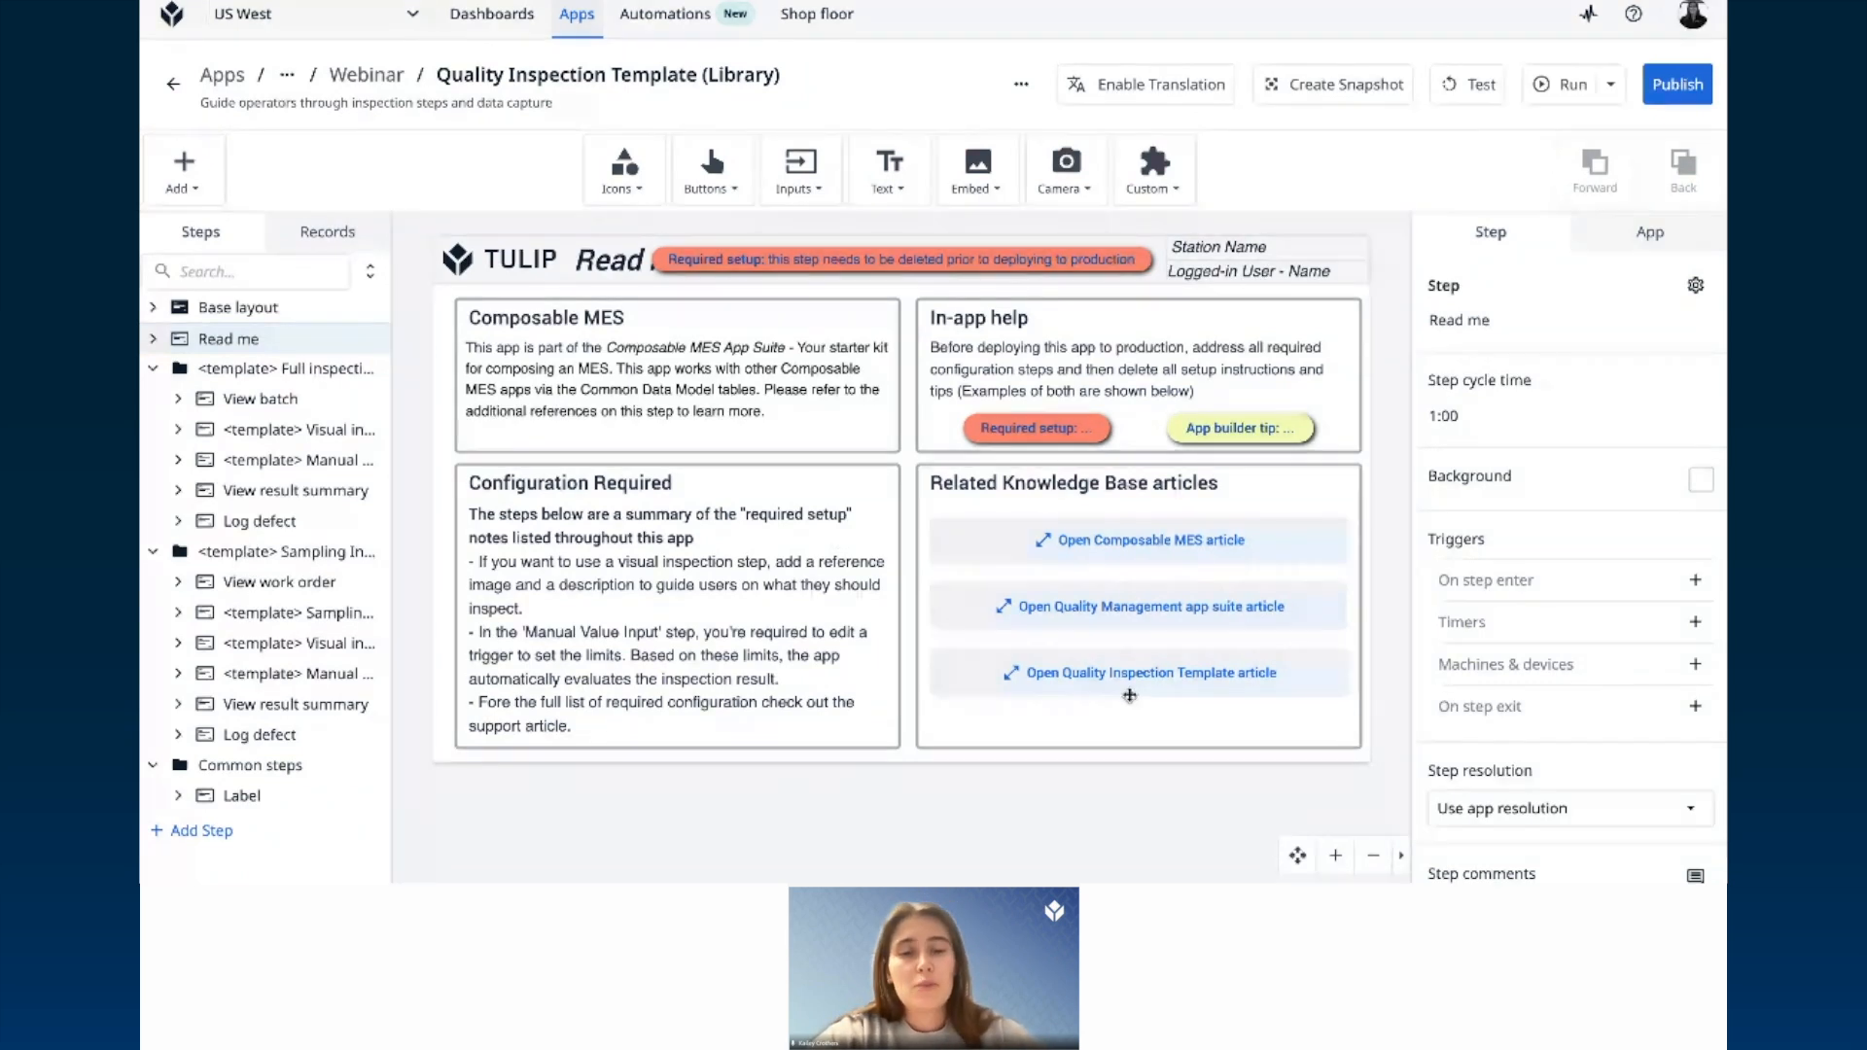
# Step: Inspect the example required-setup and app-builder-tip notes on the Read me step
pyautogui.click(1073, 439)
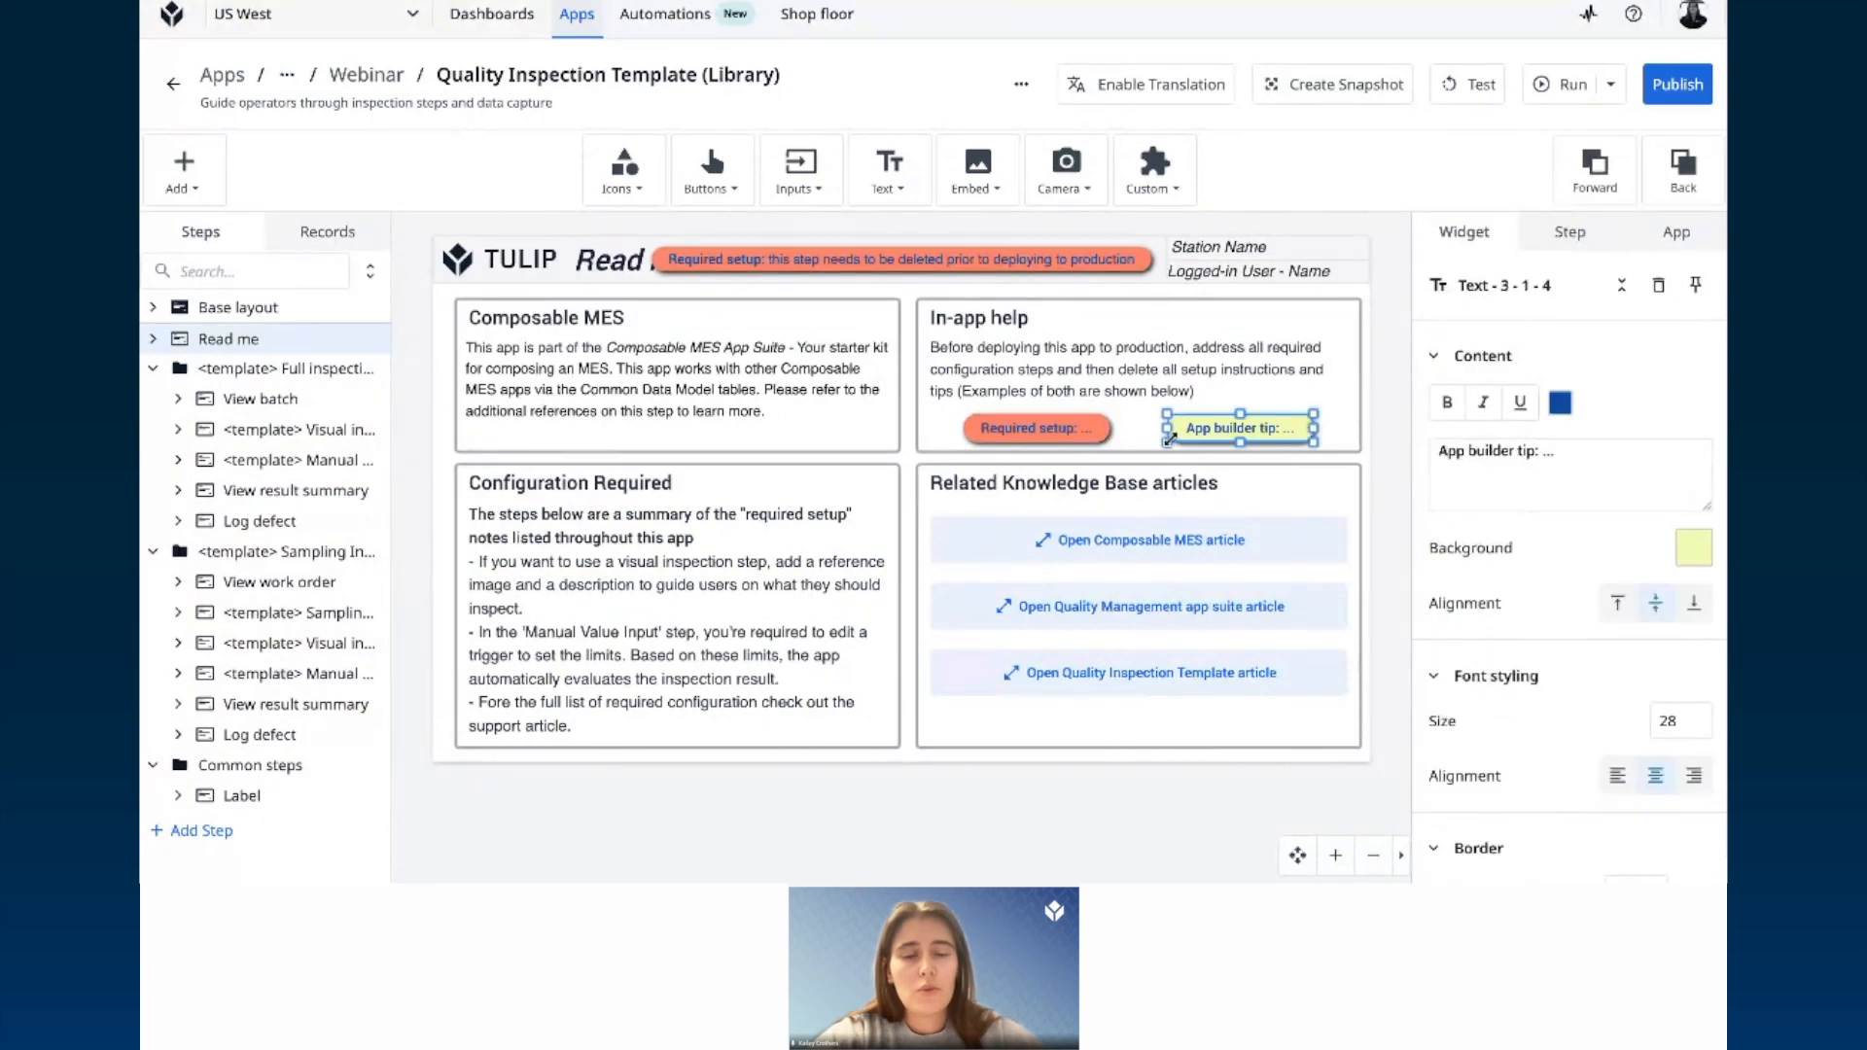
pyautogui.click(1062, 426)
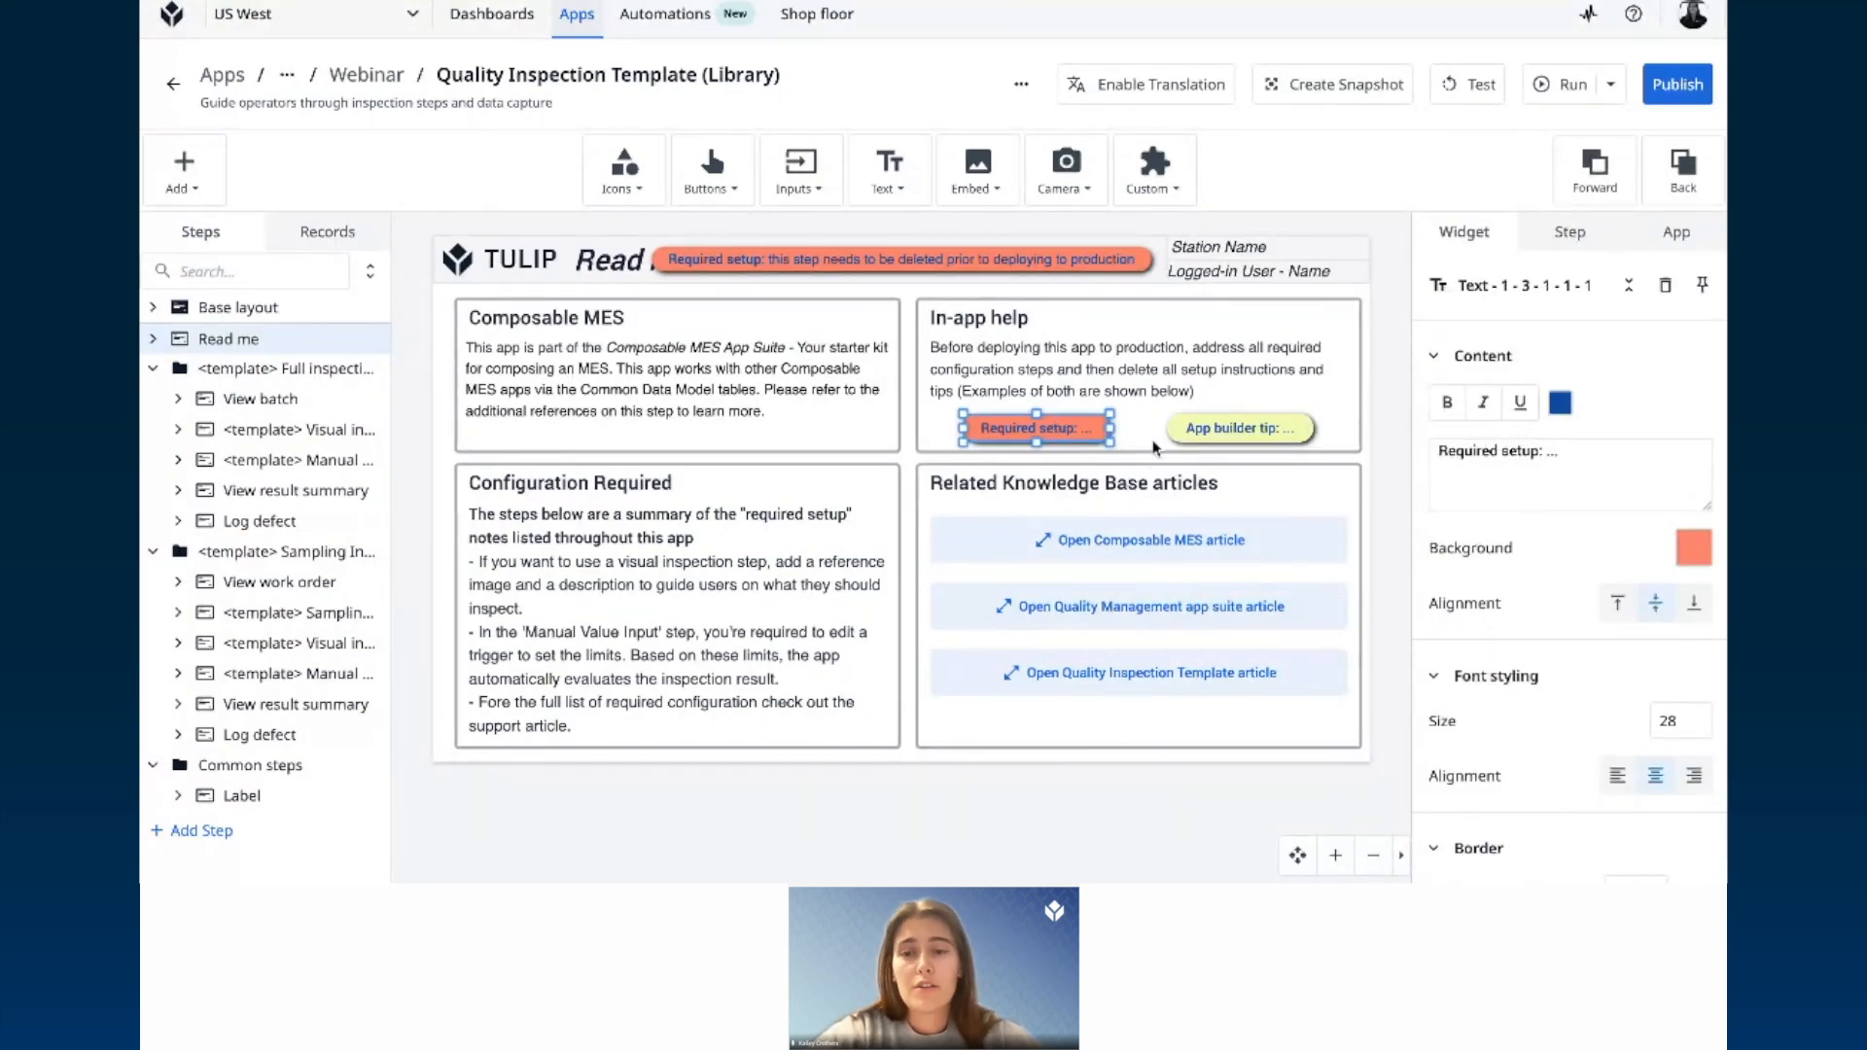
pyautogui.click(1227, 429)
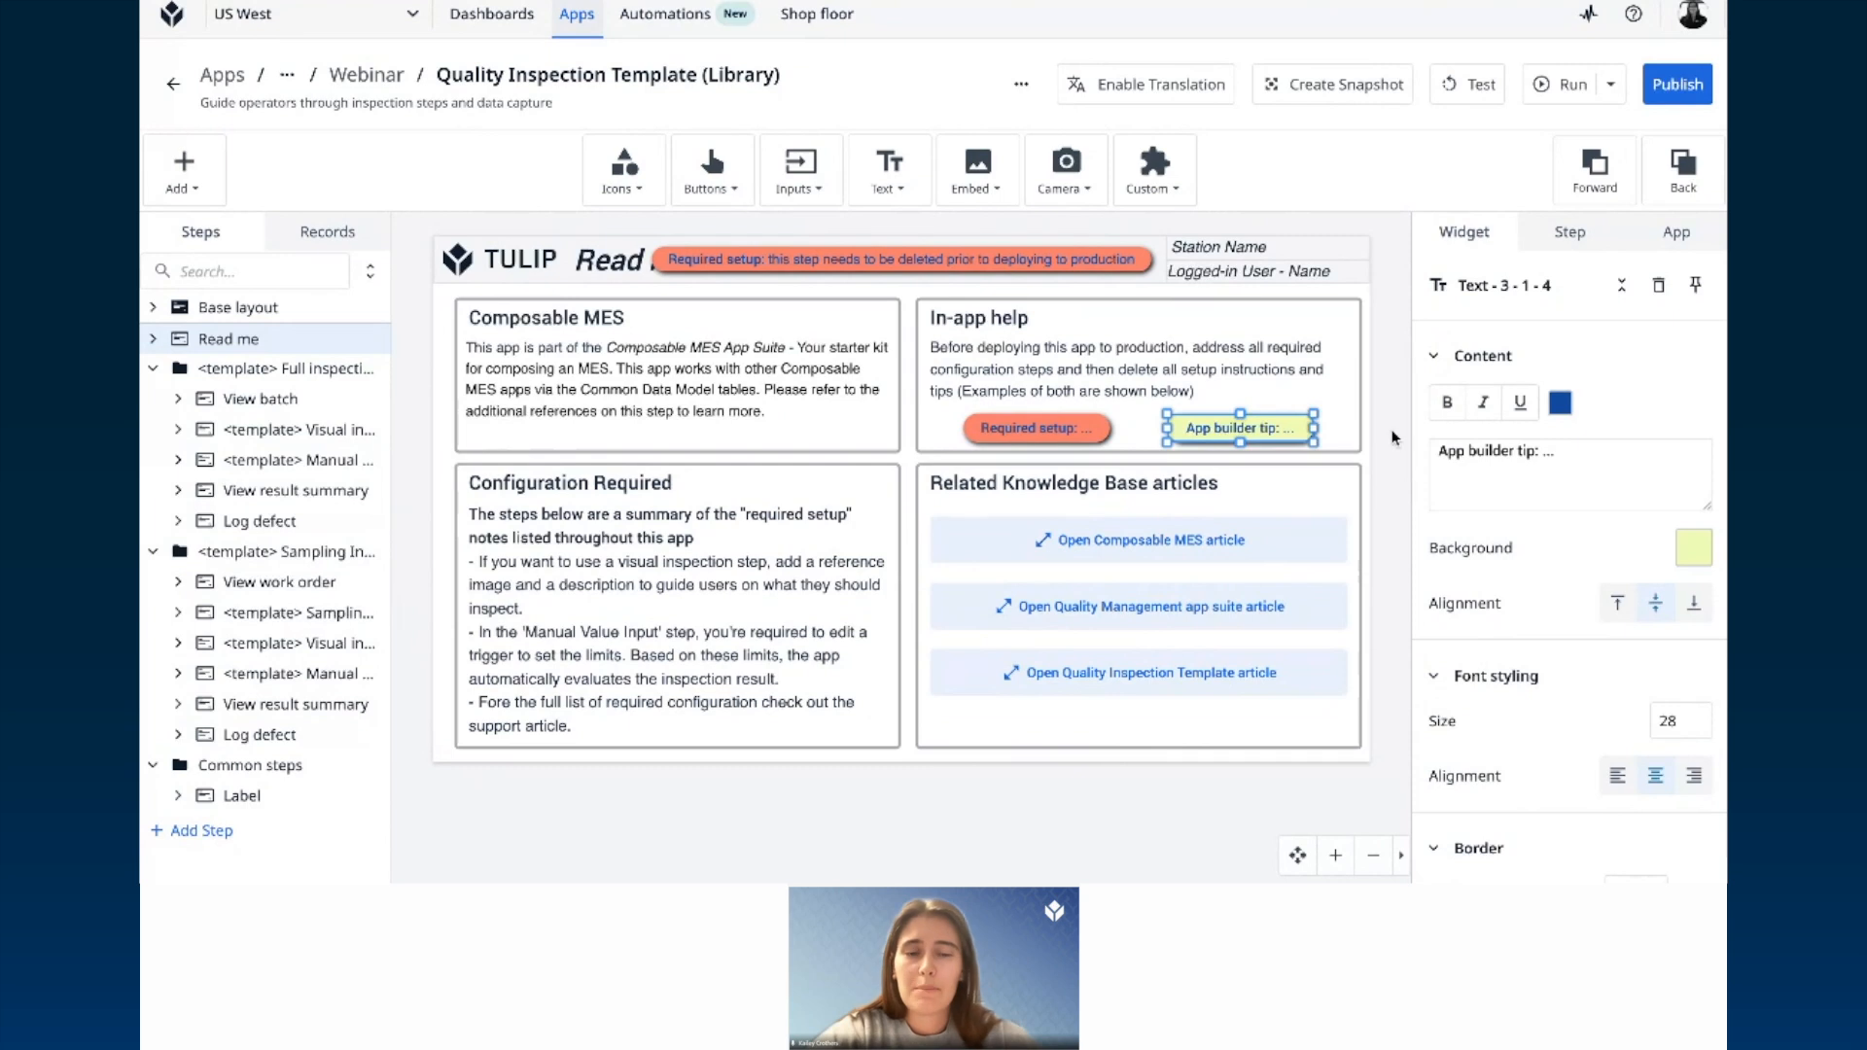
pyautogui.click(1386, 437)
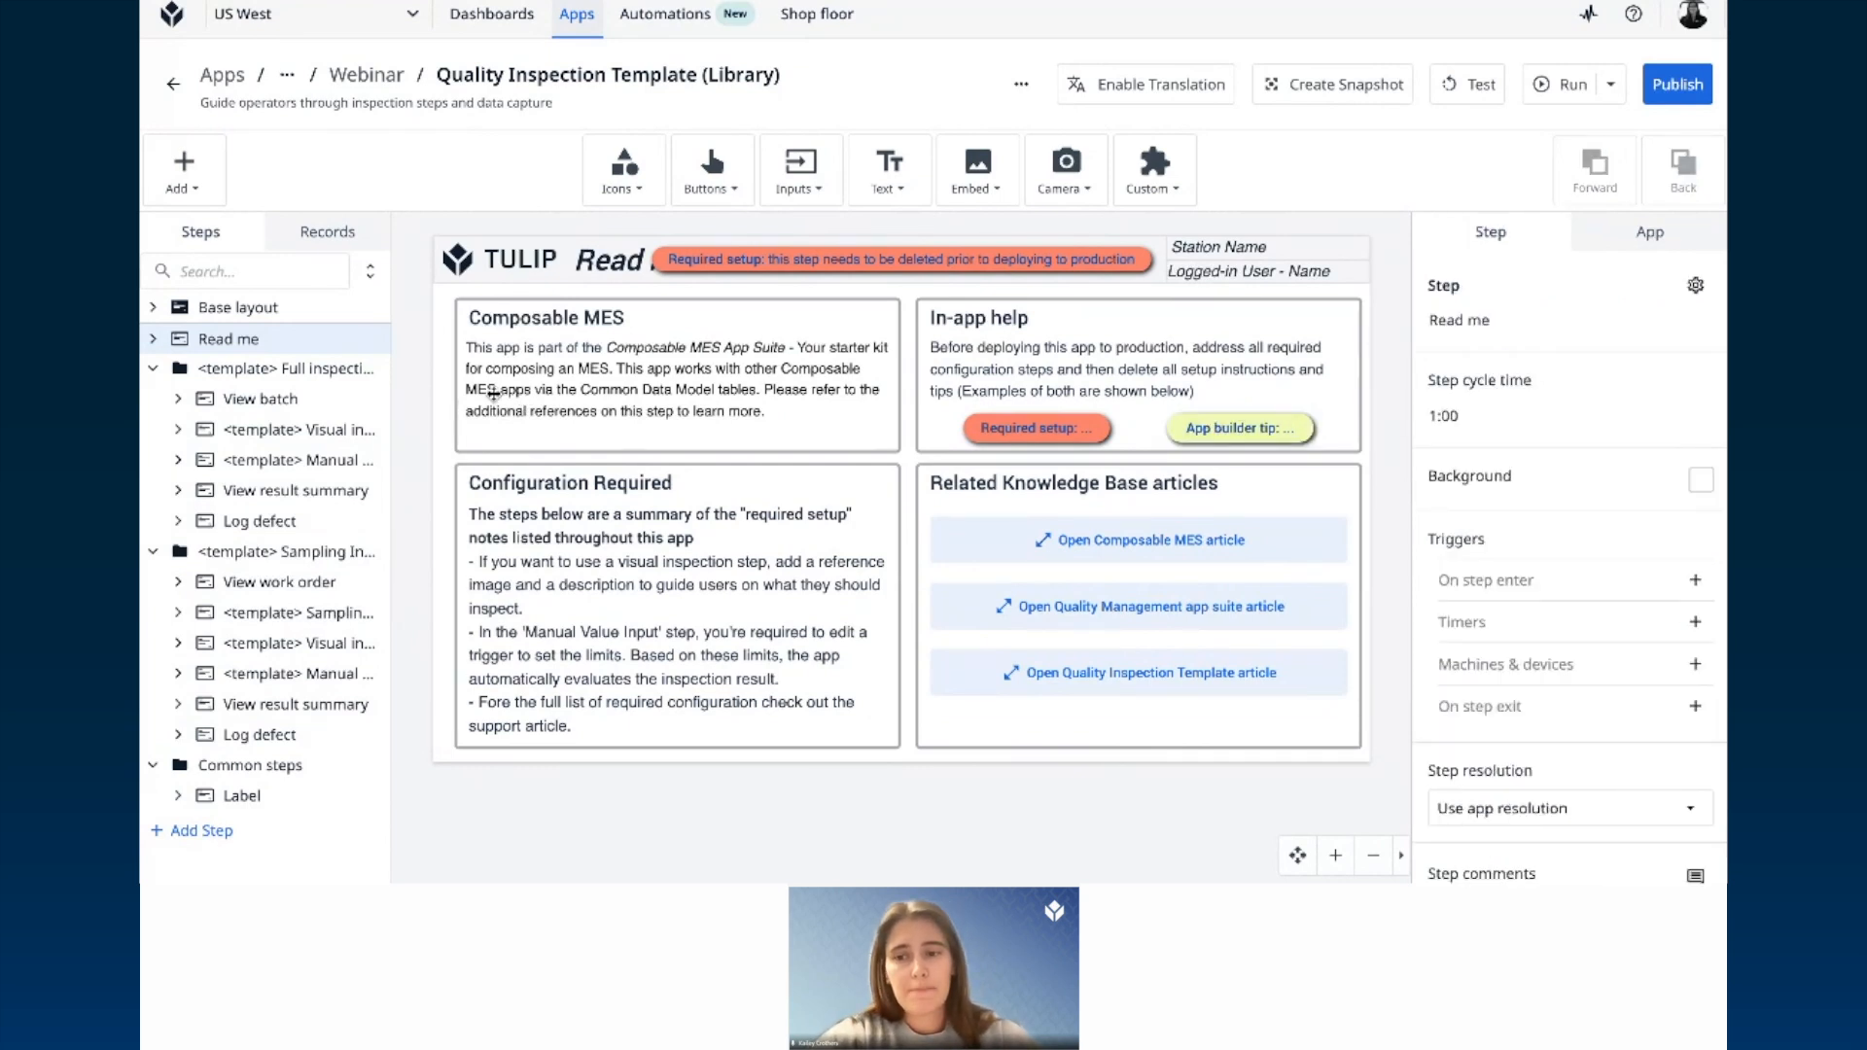
# Step: Delete the Read me step, and open the full-inspection View batch step with its batch table selected
pyautogui.click(377, 338)
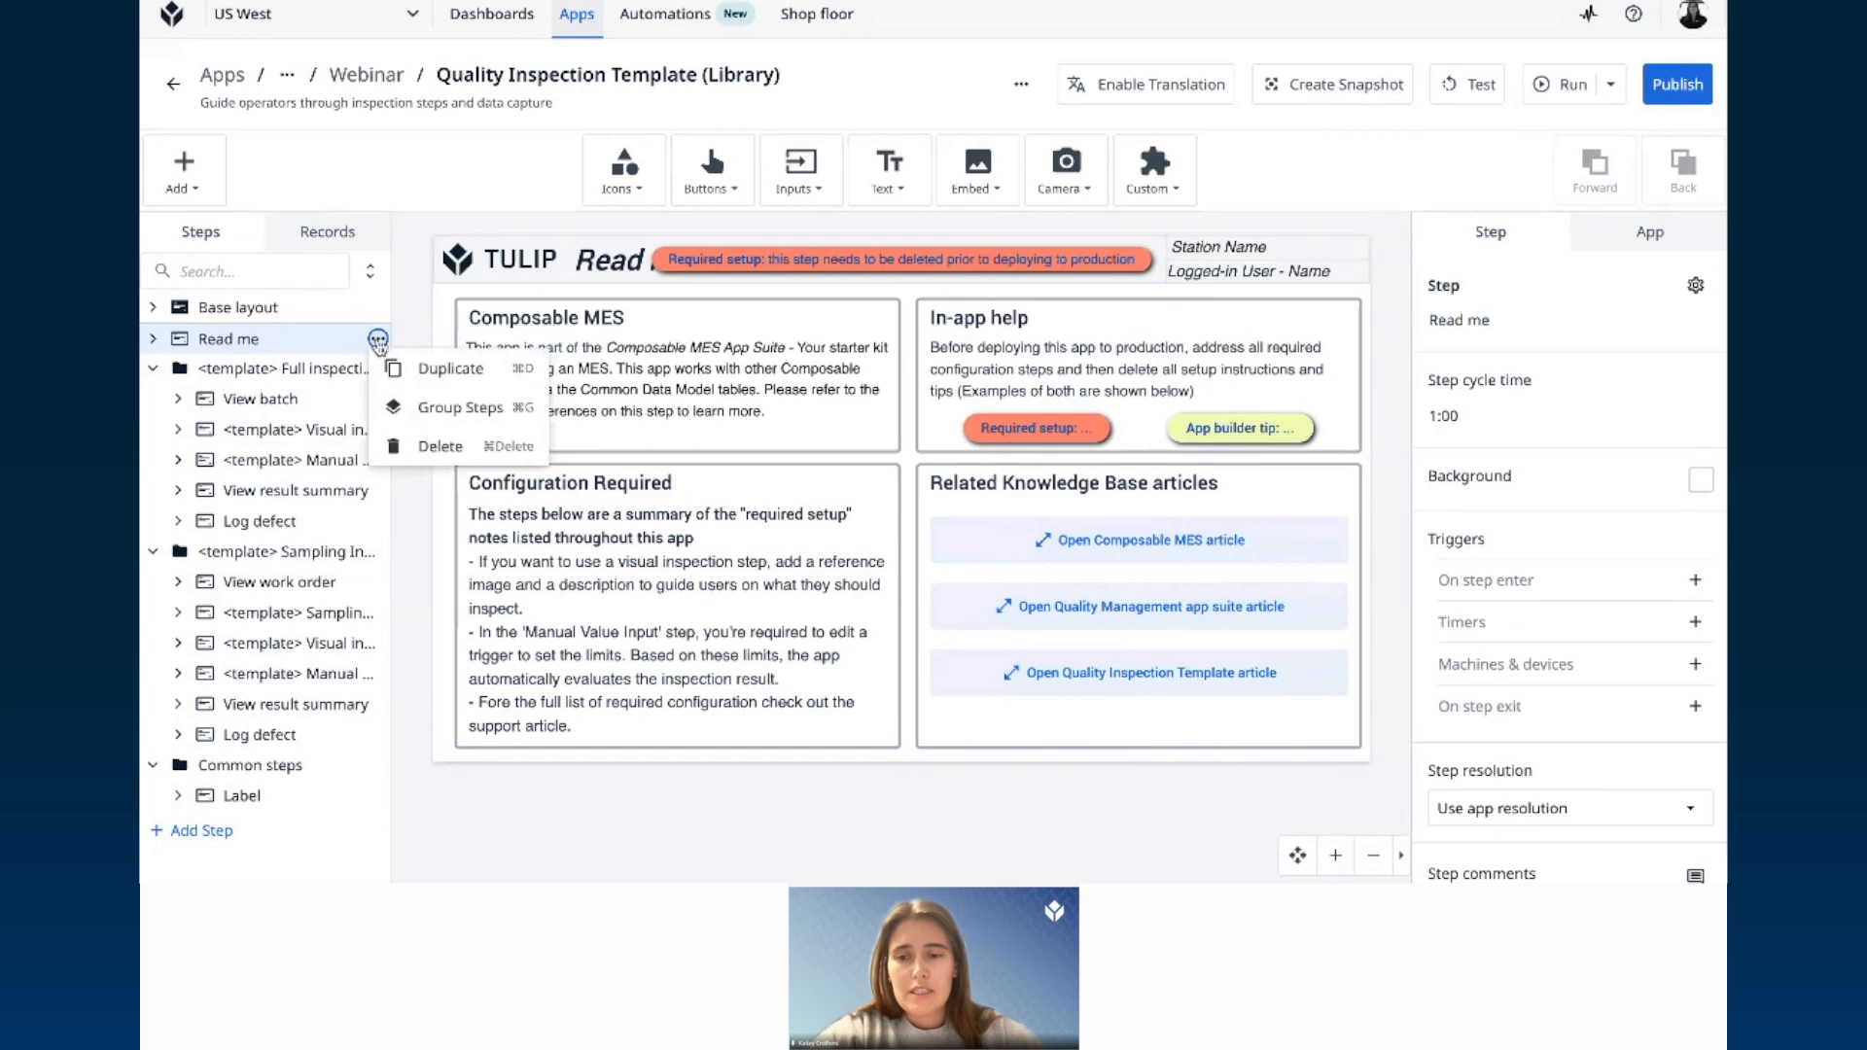
pyautogui.click(452, 453)
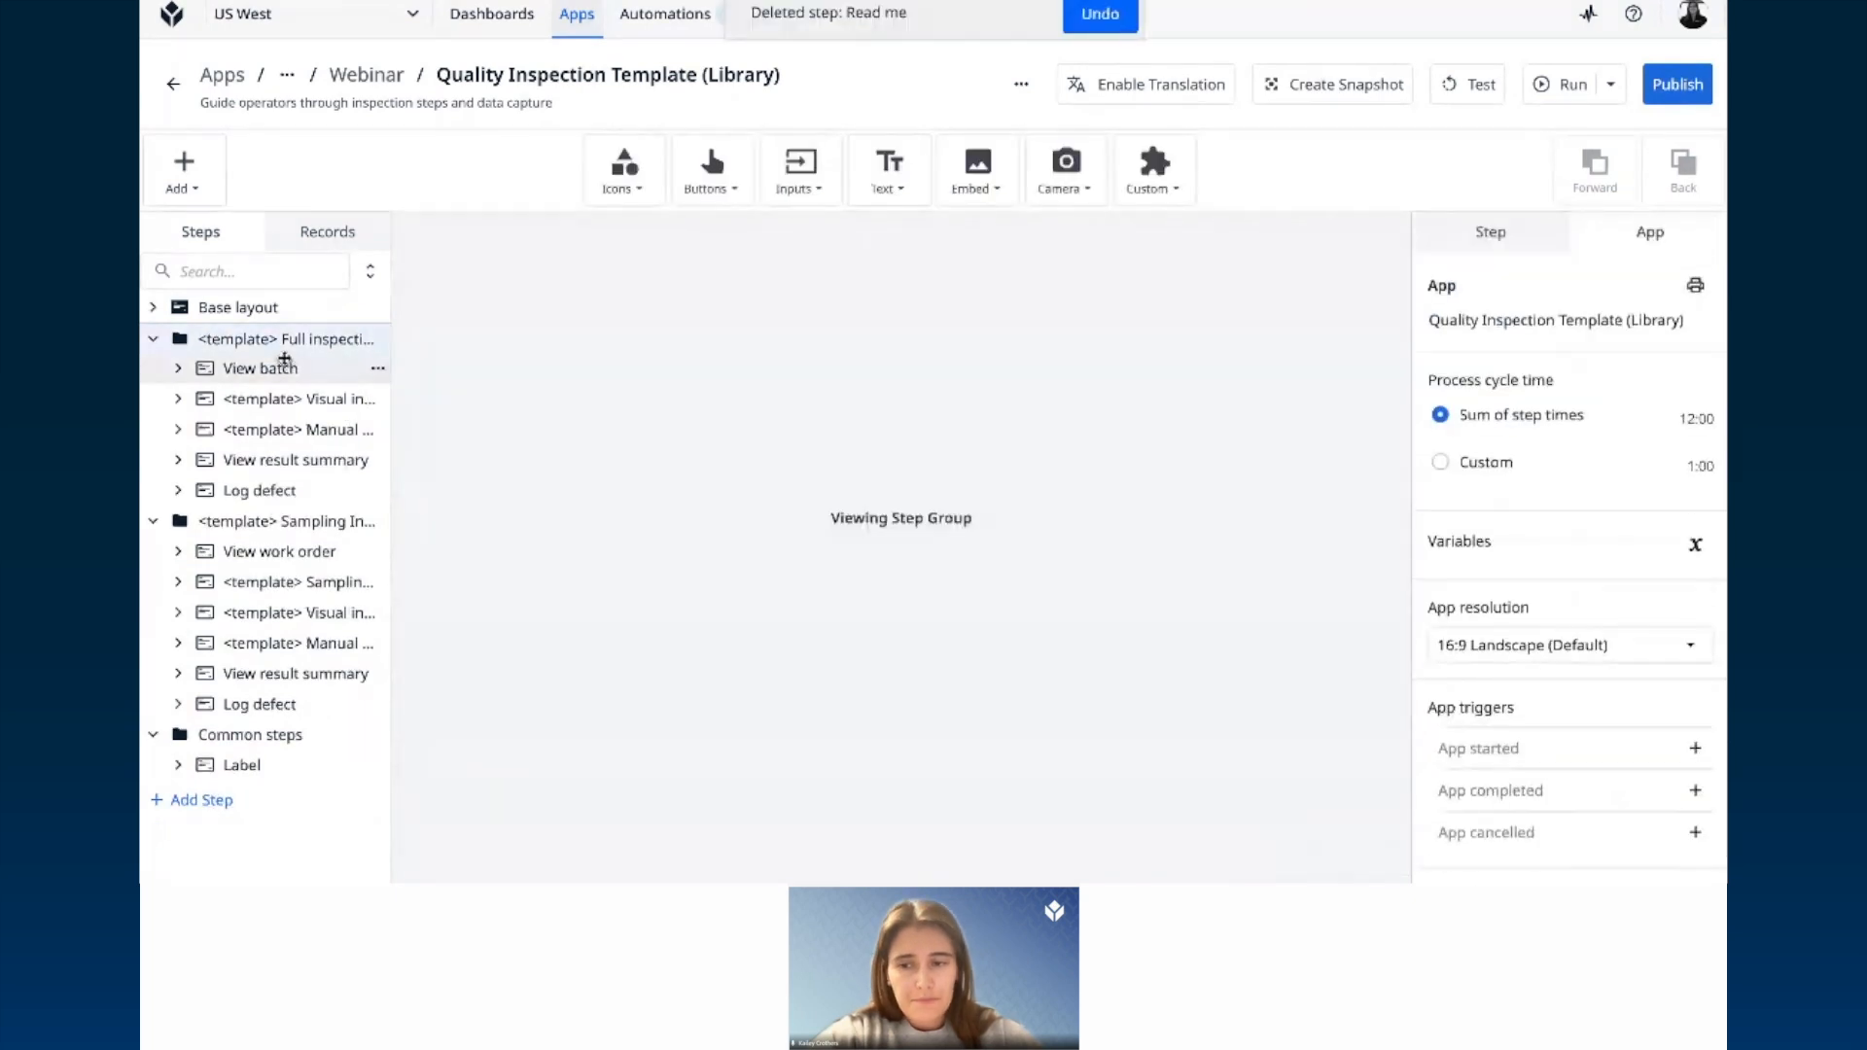
pyautogui.click(292, 371)
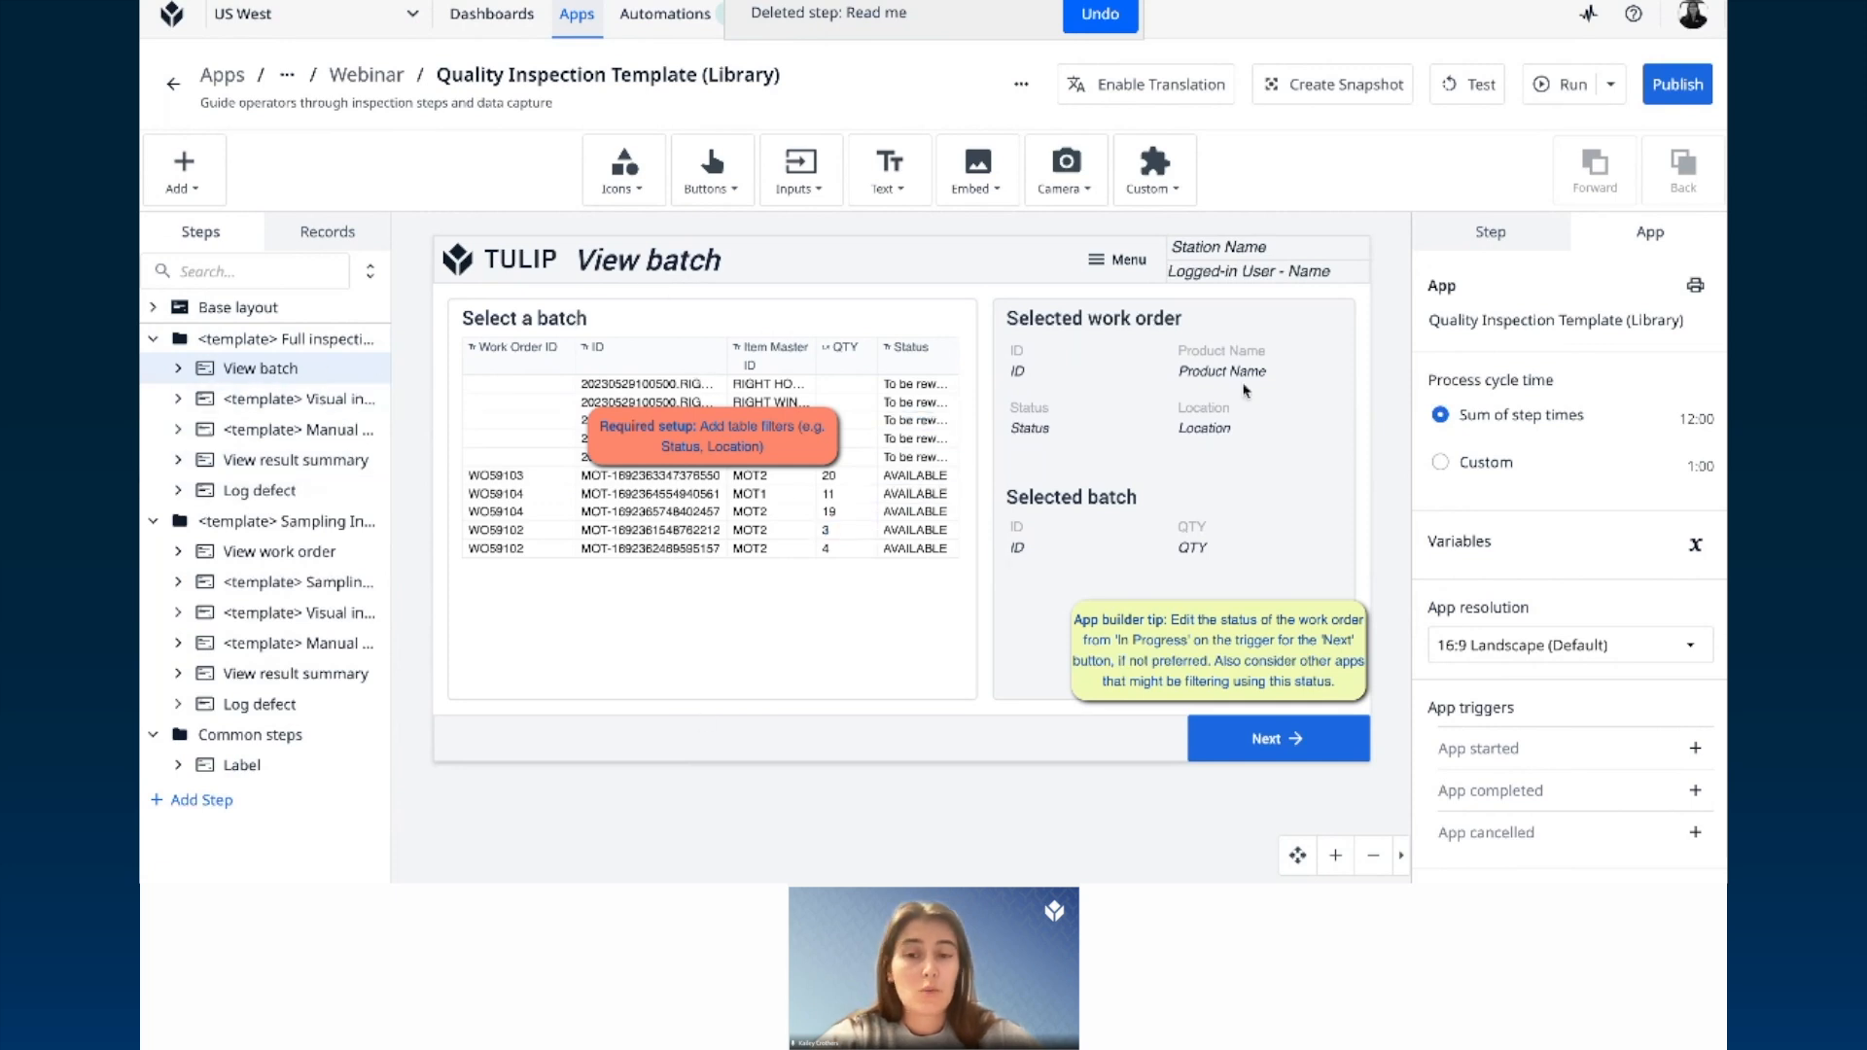
pyautogui.click(876, 495)
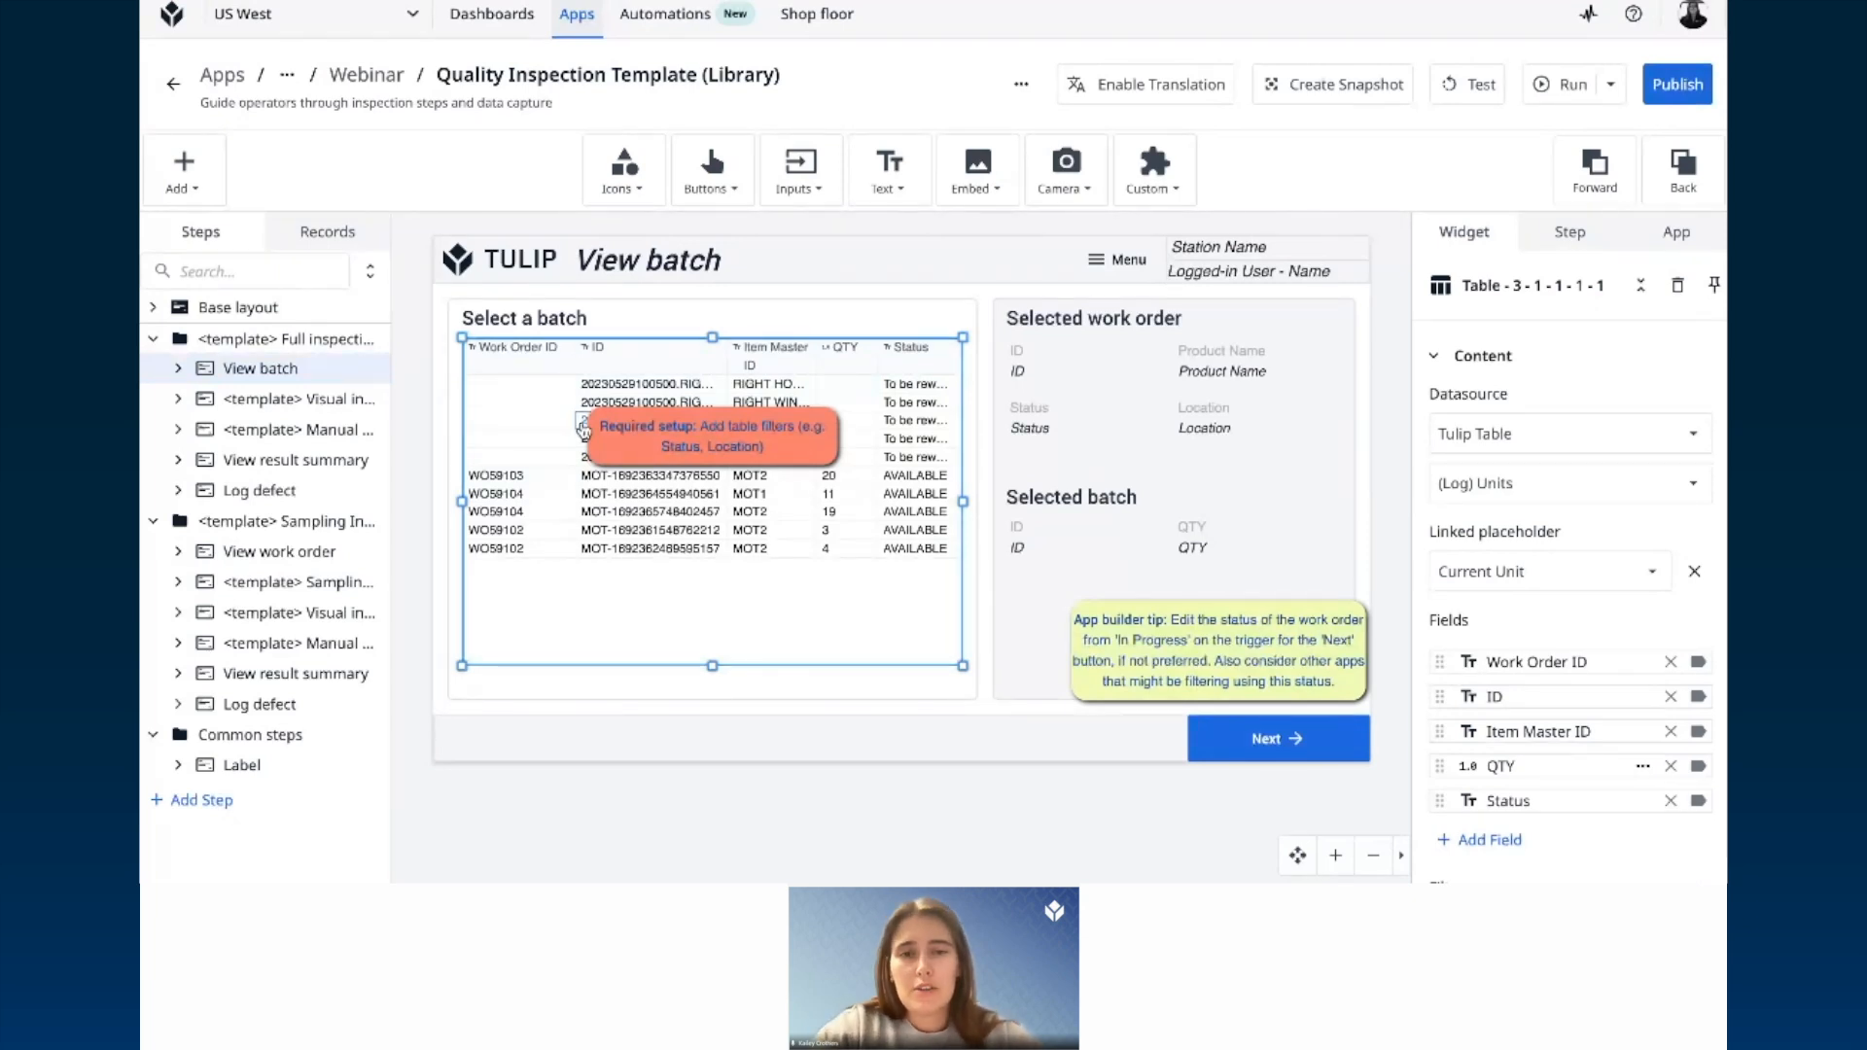
# Step: Go to the workspace's tables, search for "defe" and open the (Definition) Defect table
pyautogui.moveTo(610, 12)
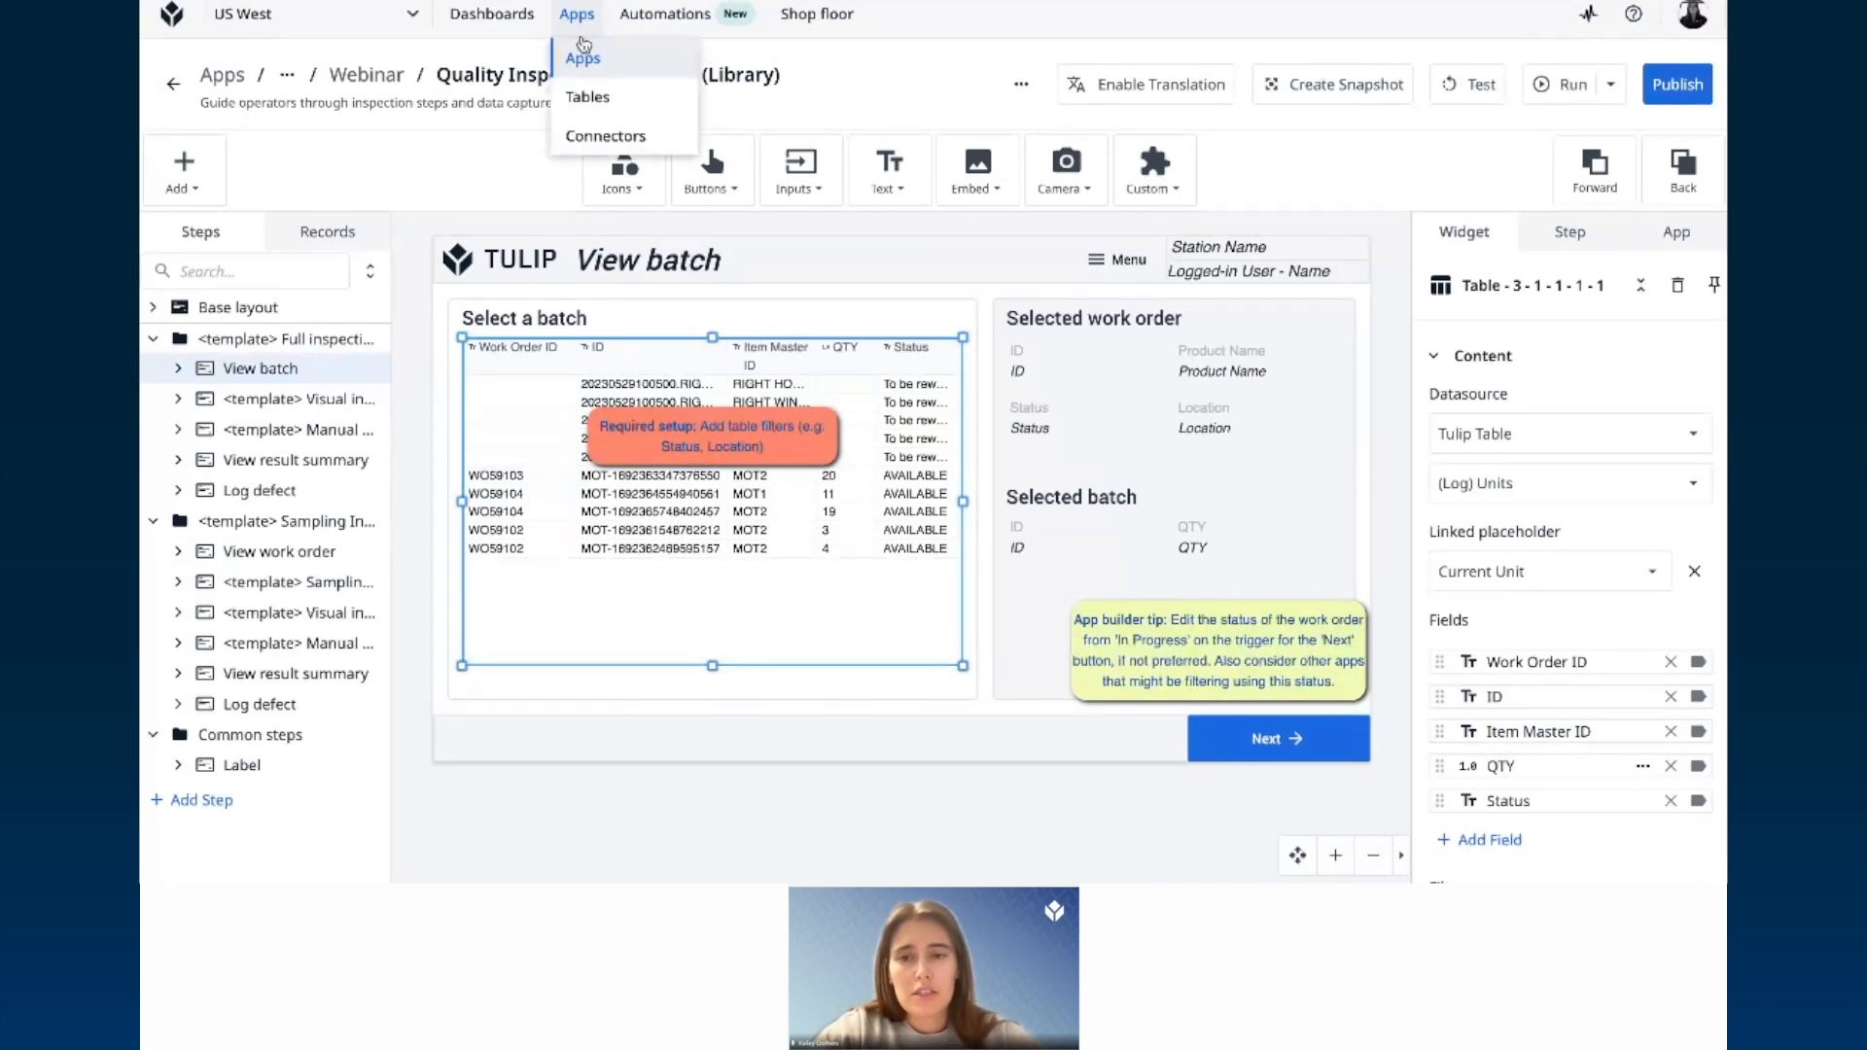
pyautogui.click(599, 98)
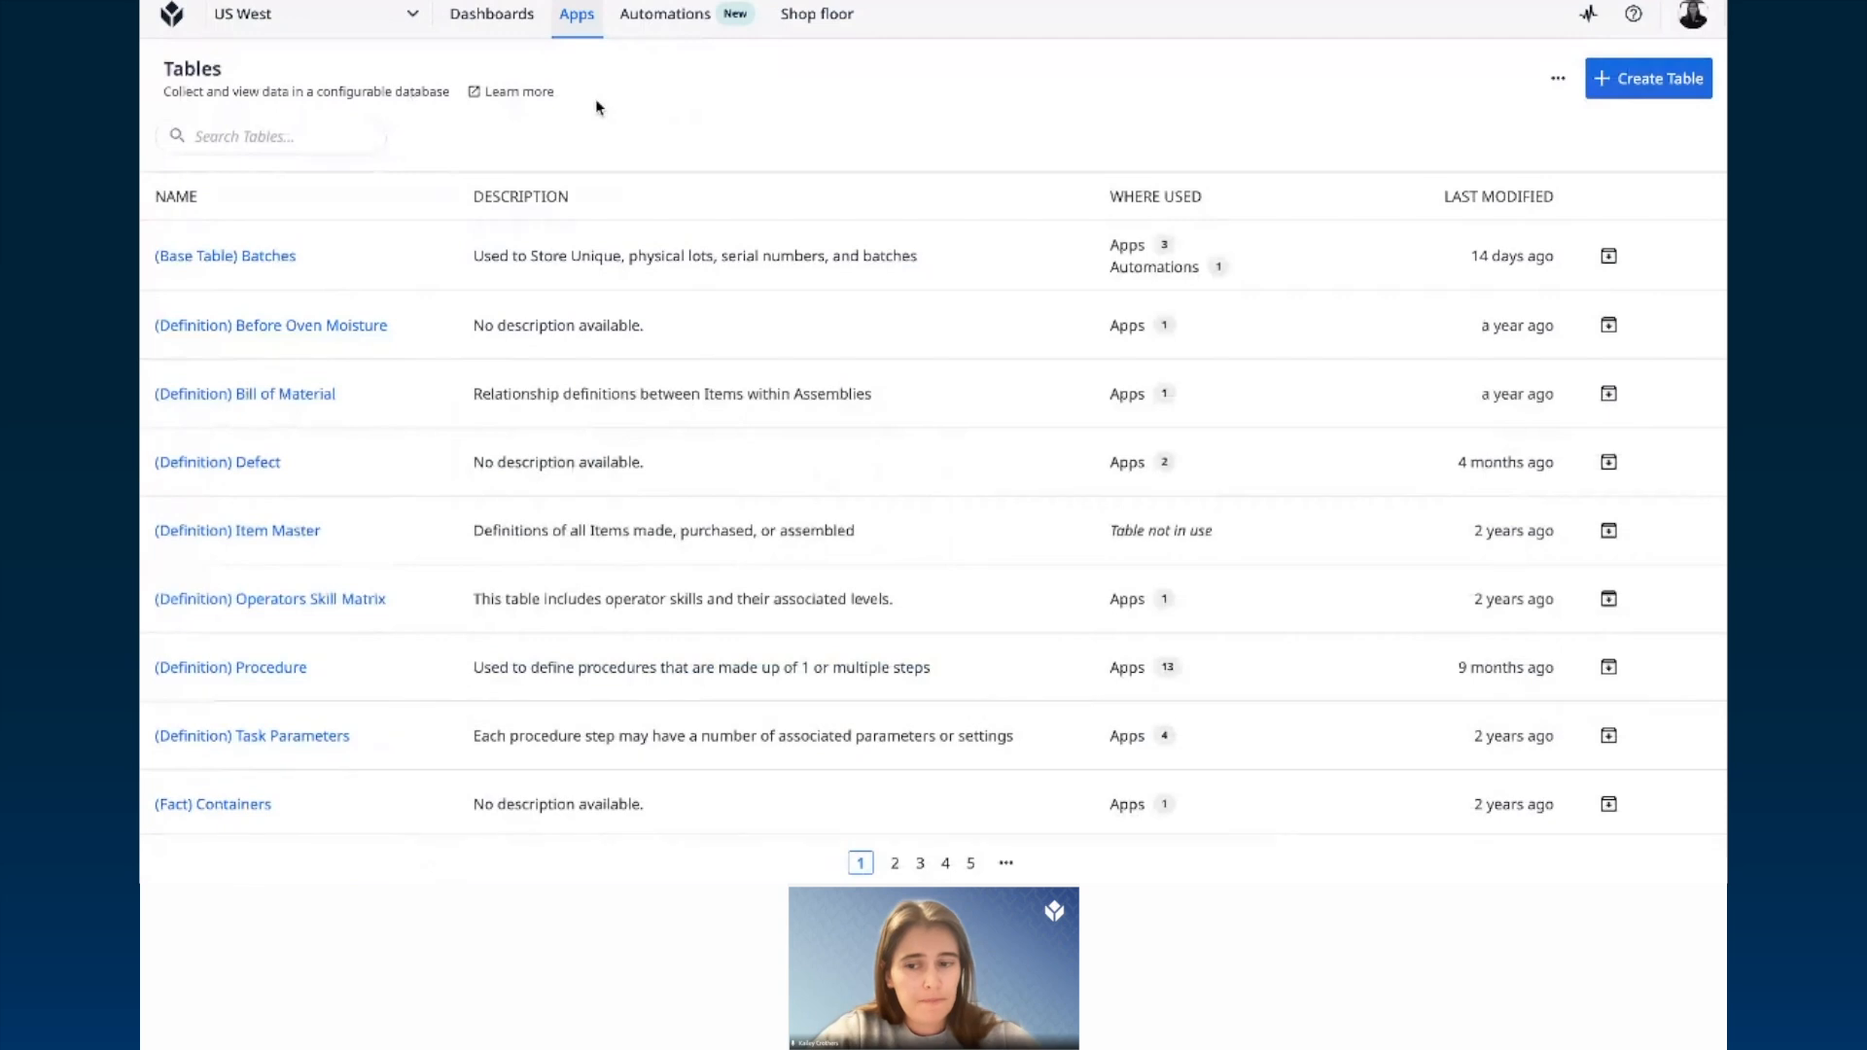
pyautogui.click(307, 130)
pyautogui.write('defe')
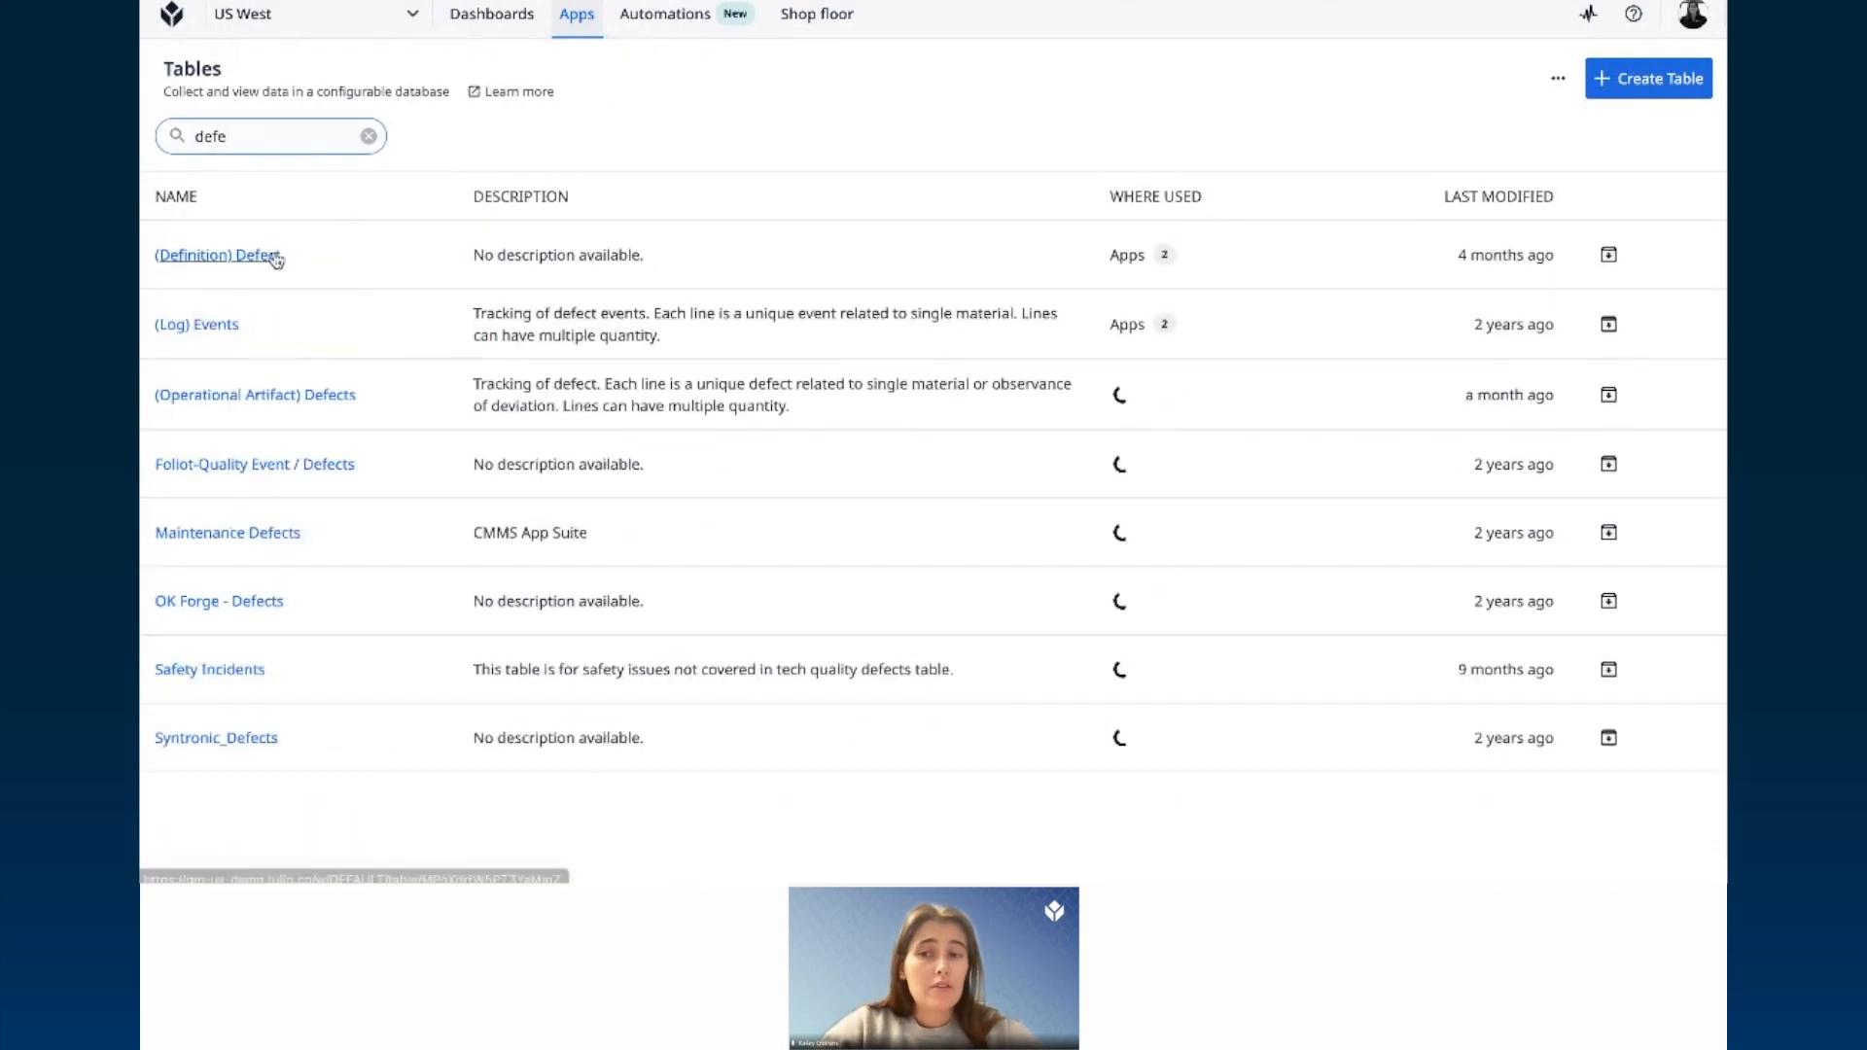
pyautogui.click(277, 257)
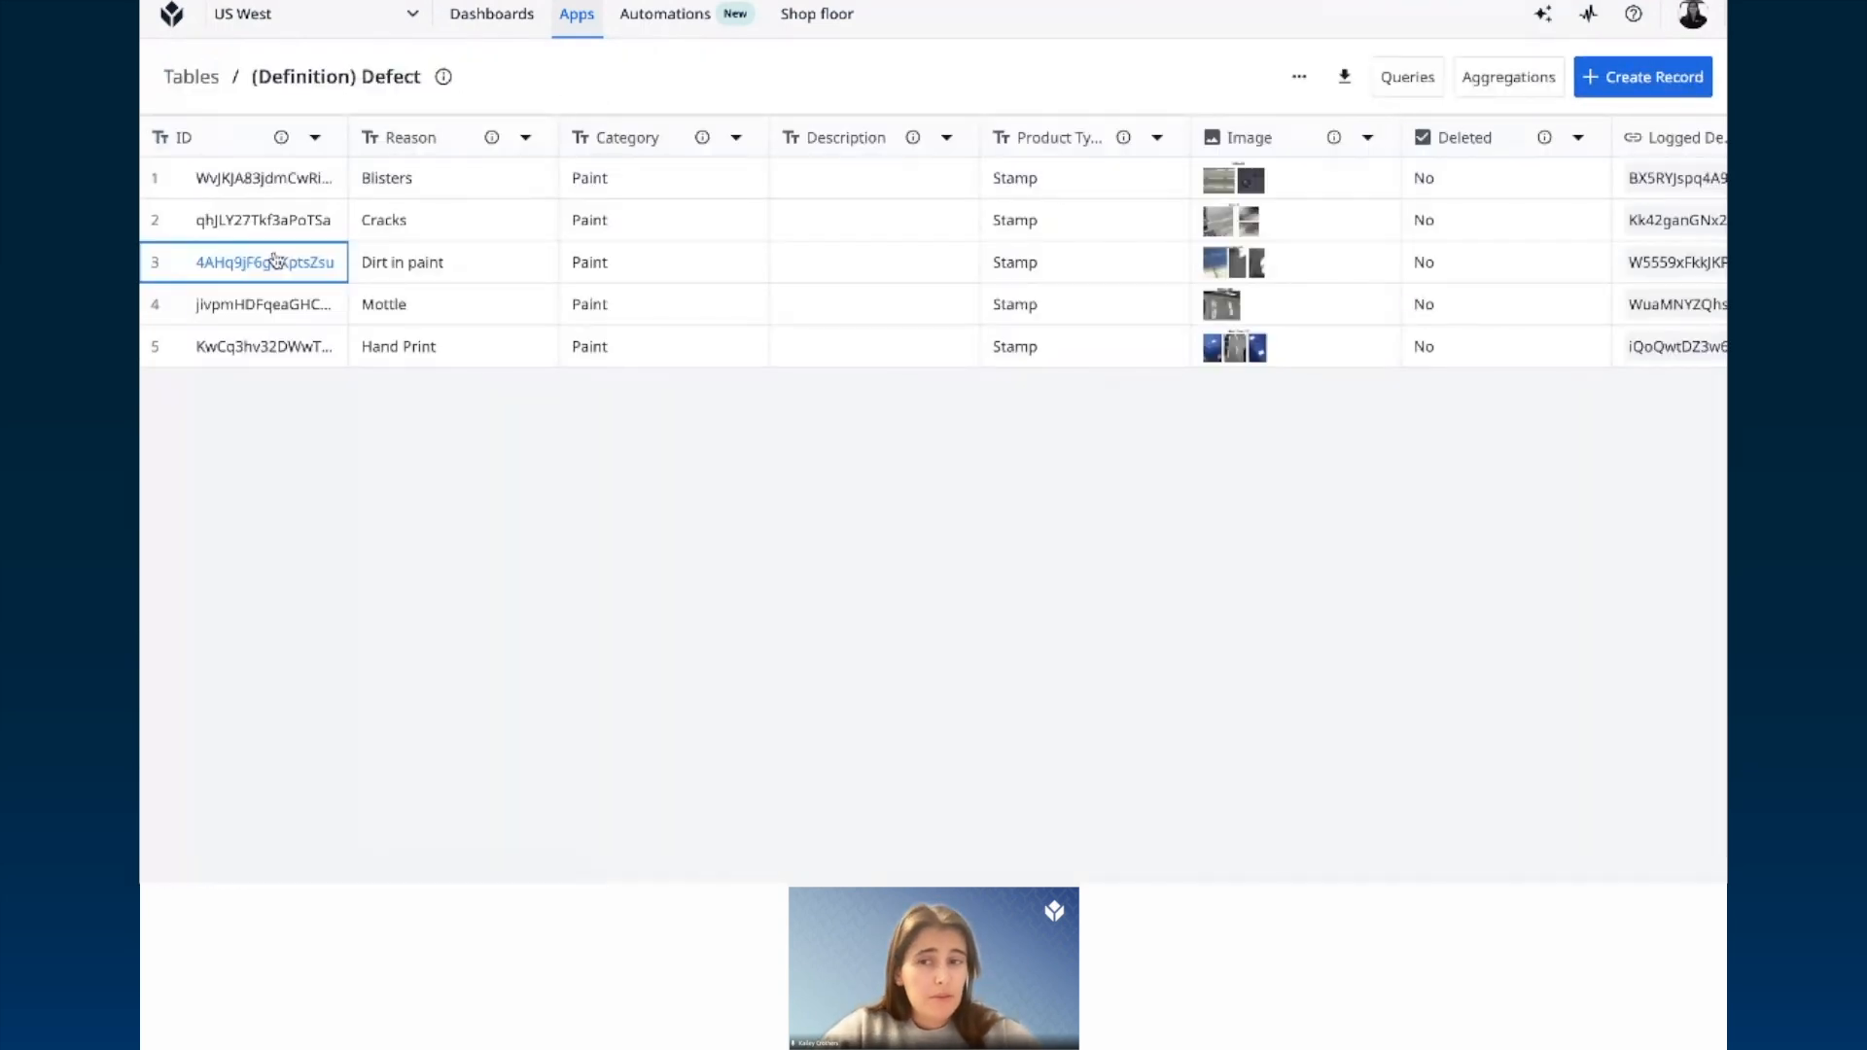
# Step: Examine the Defect table's columns and the field types available for a new column, without adding one
pyautogui.click(731, 264)
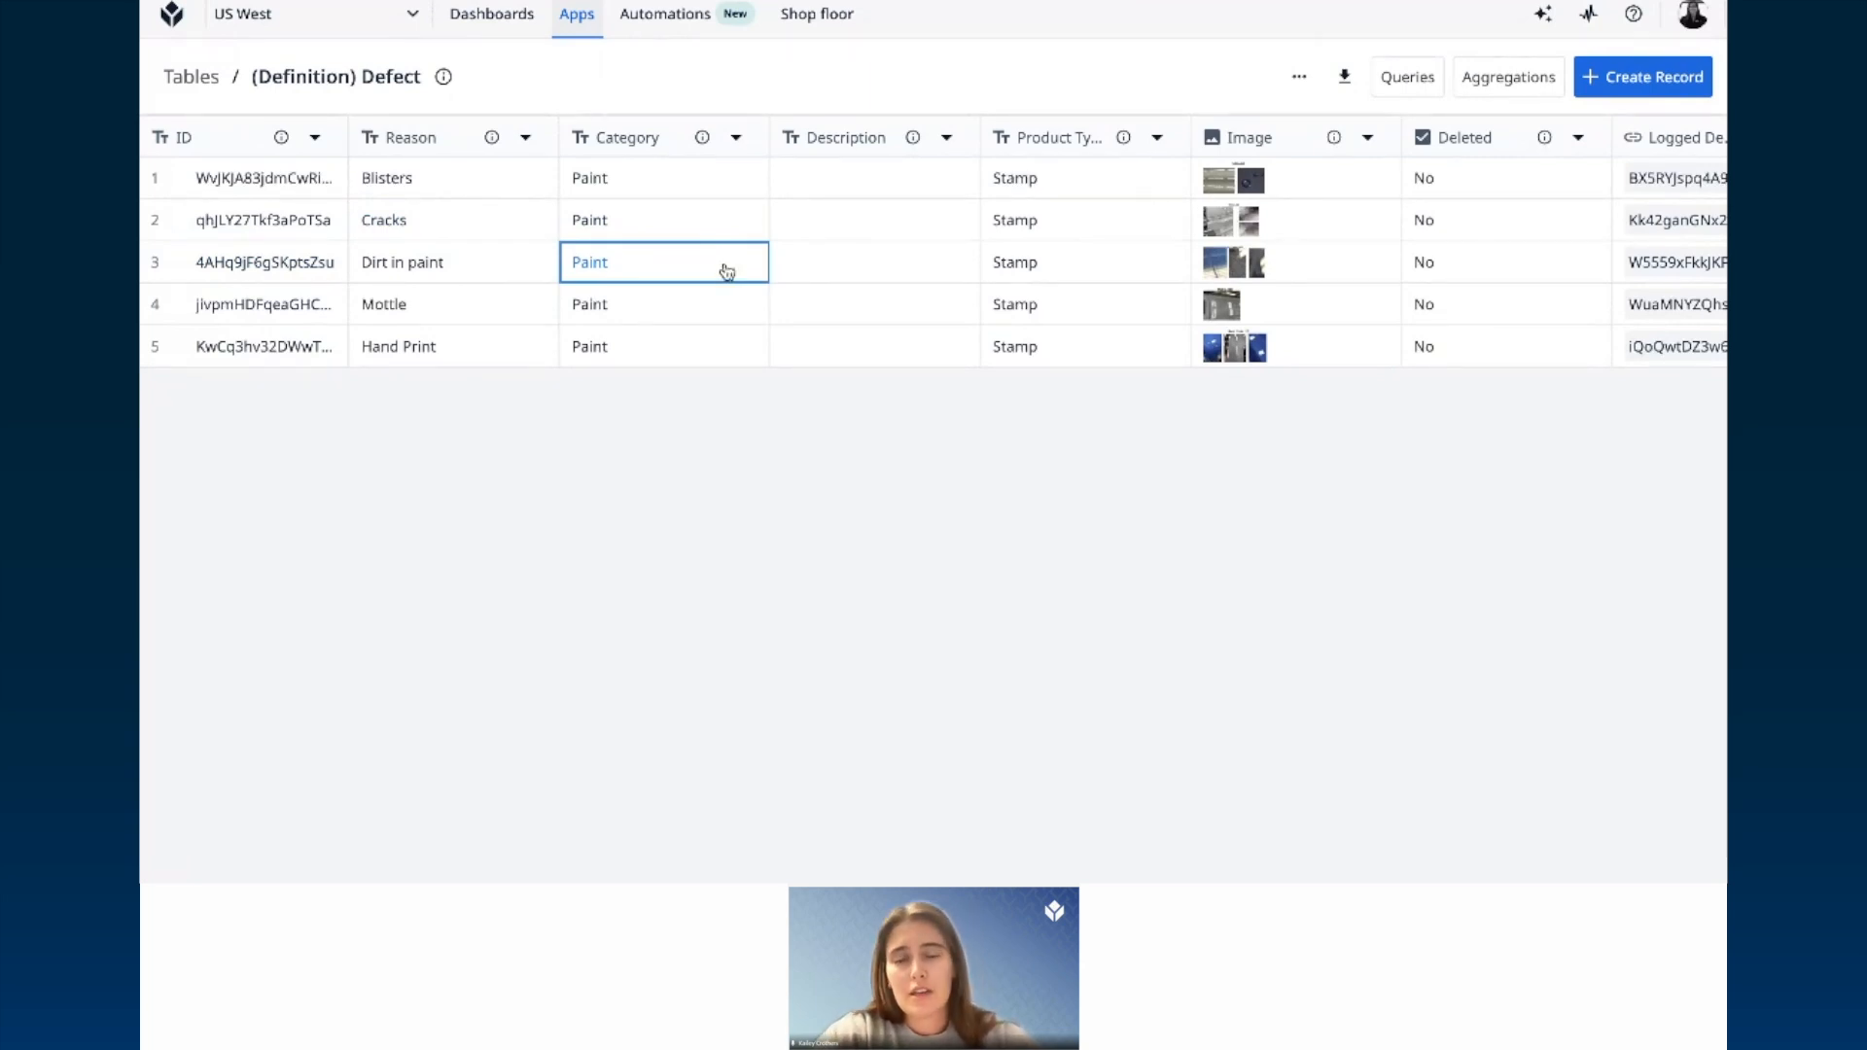
pyautogui.click(918, 251)
pyautogui.hscroll(5, 924, 255)
pyautogui.hscroll(8, 924, 255)
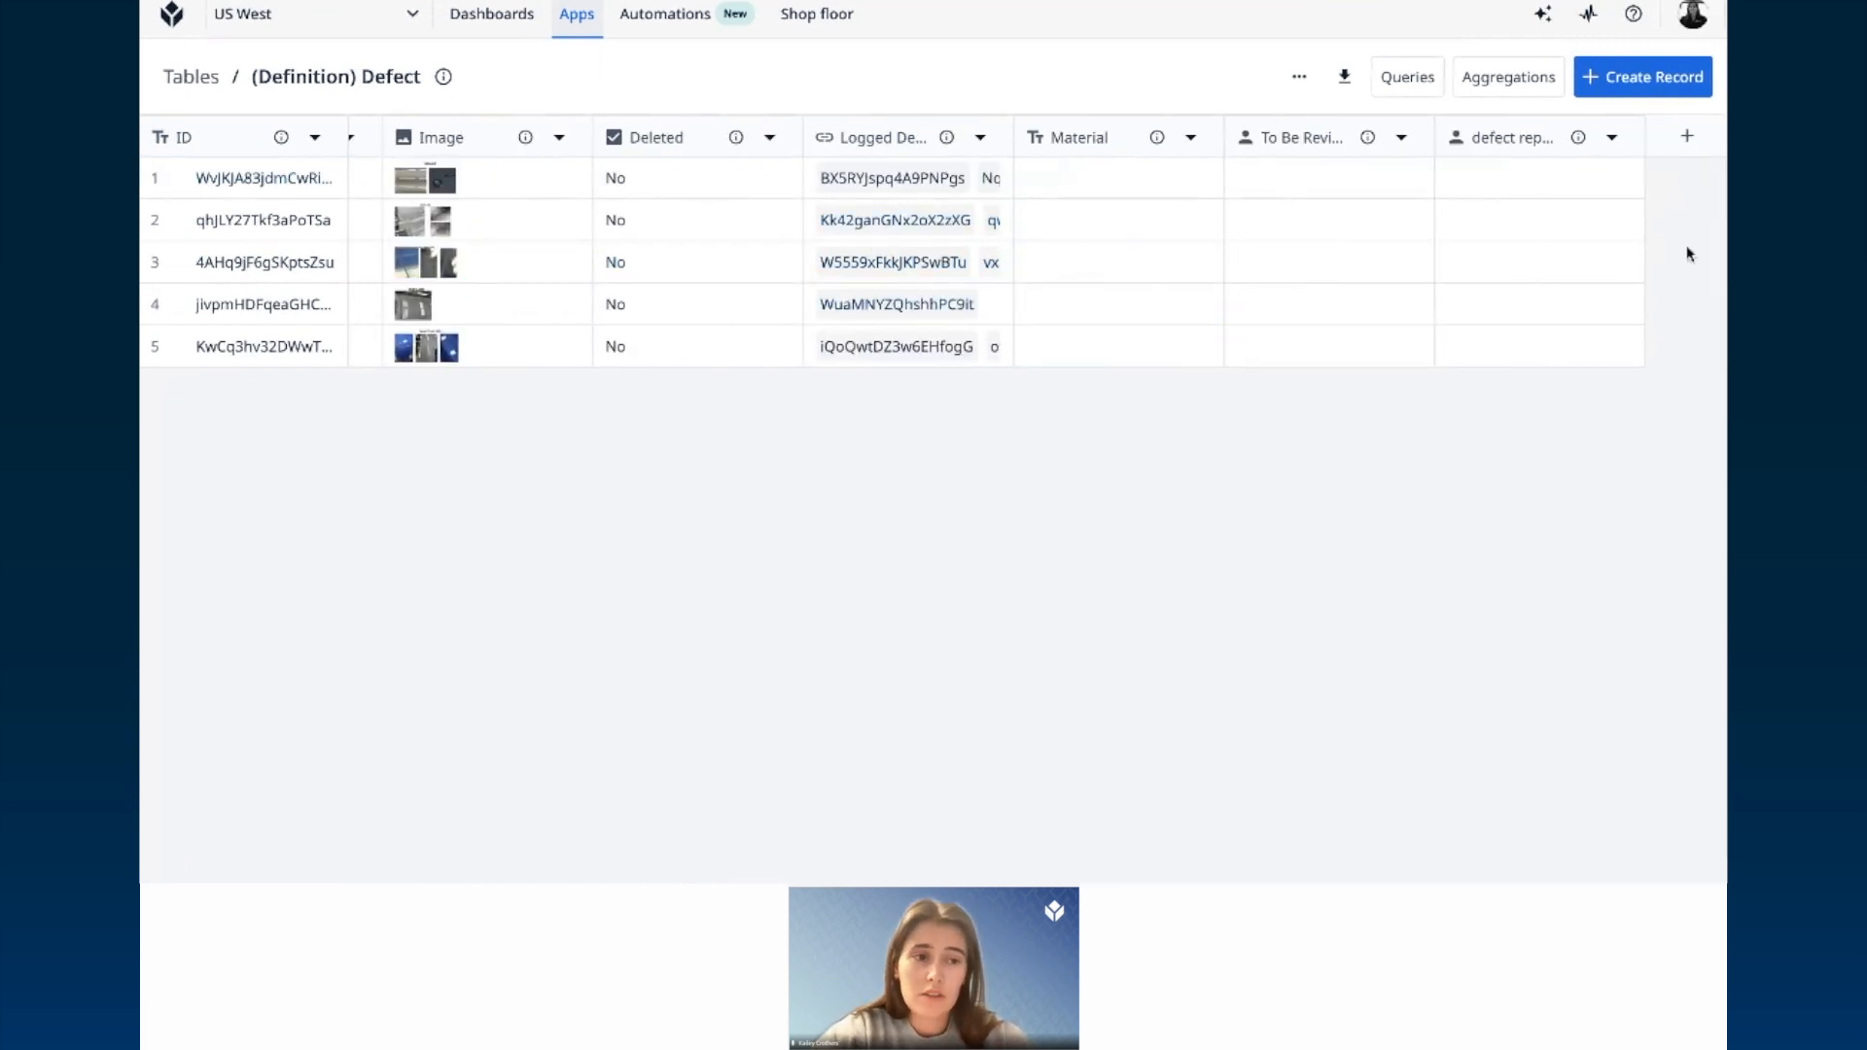
pyautogui.click(1686, 137)
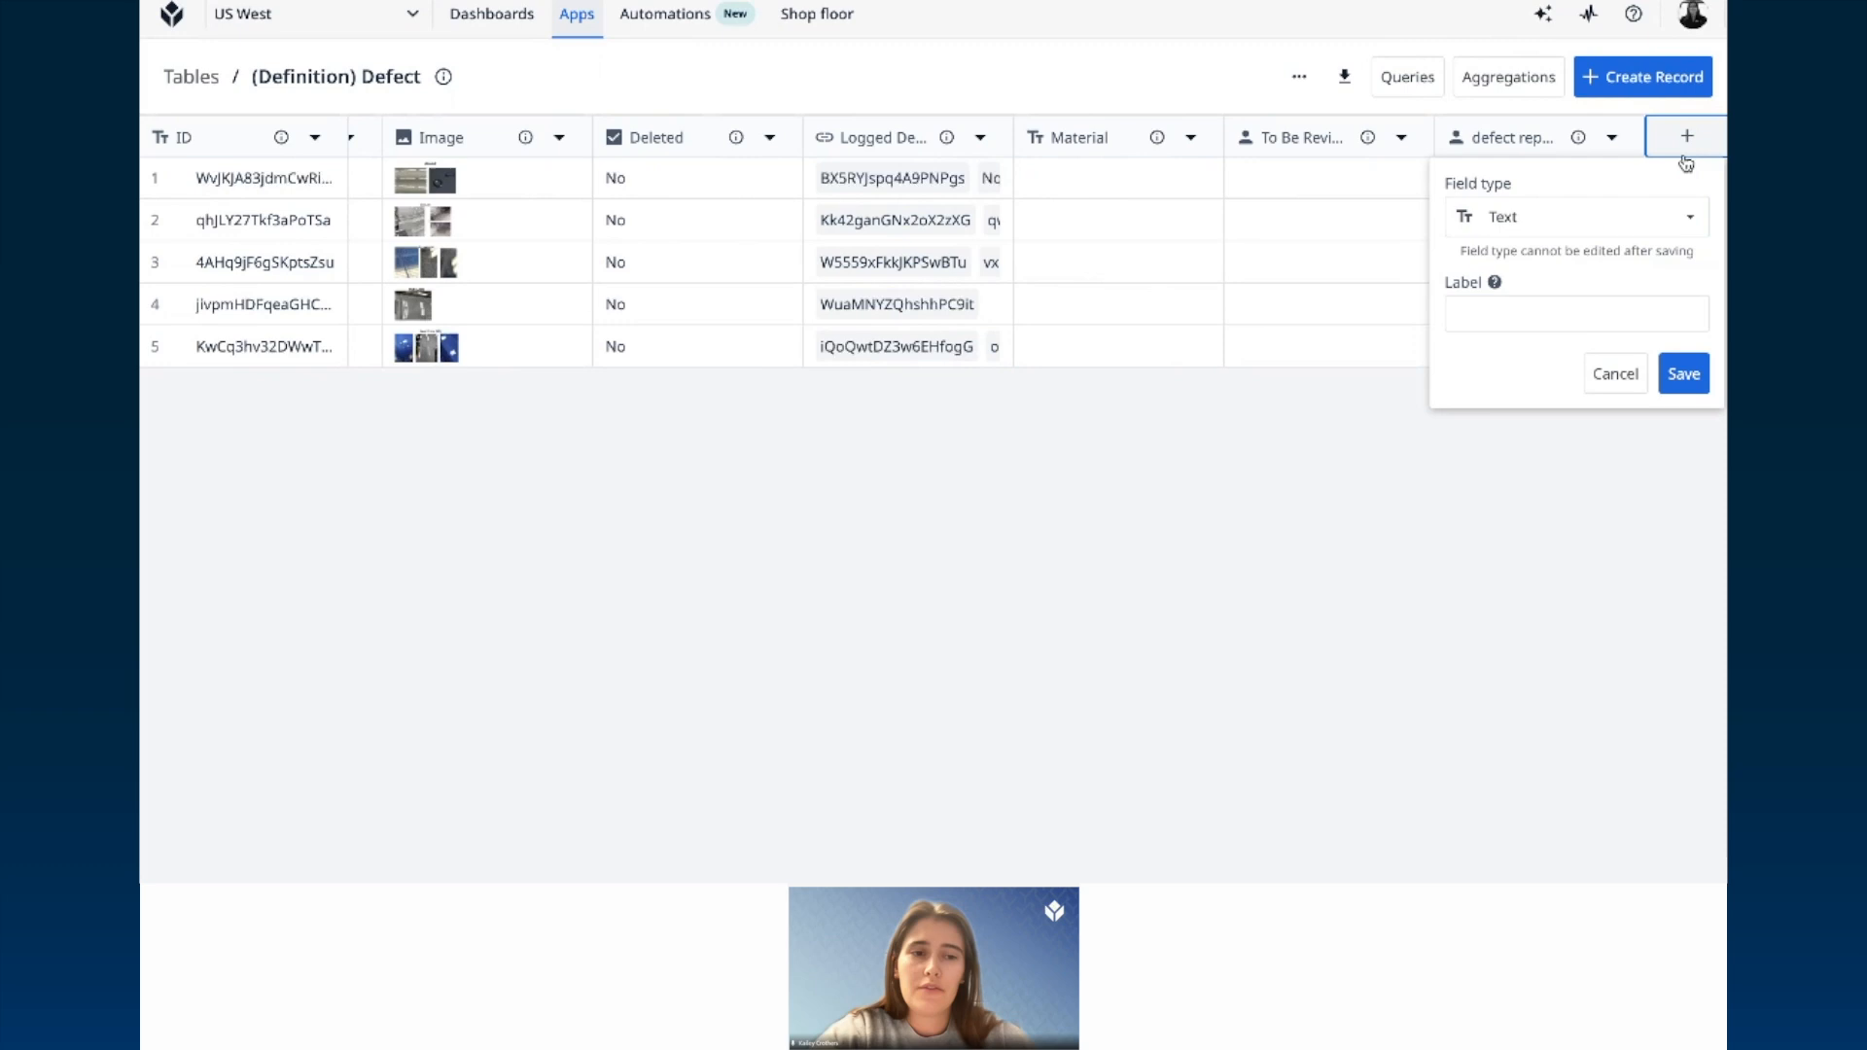
pyautogui.click(1605, 219)
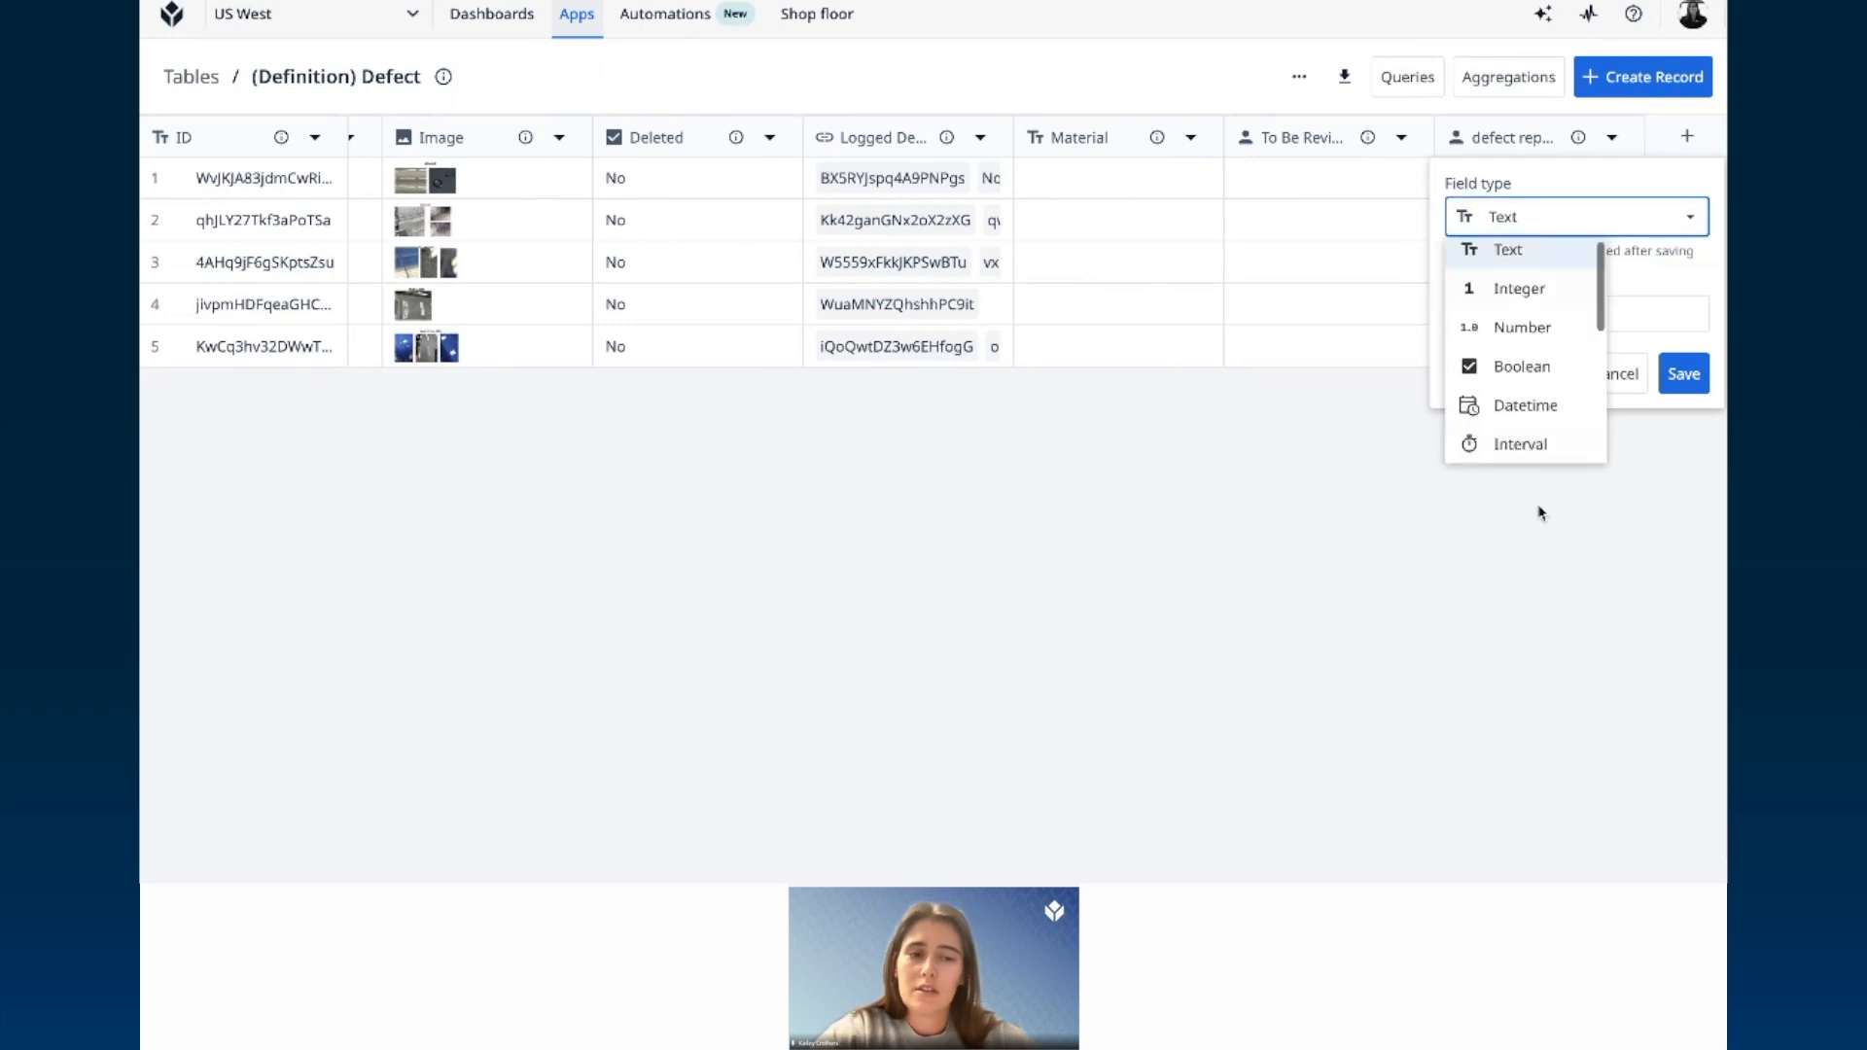
pyautogui.click(1636, 380)
pyautogui.hscroll(-8, 908, 261)
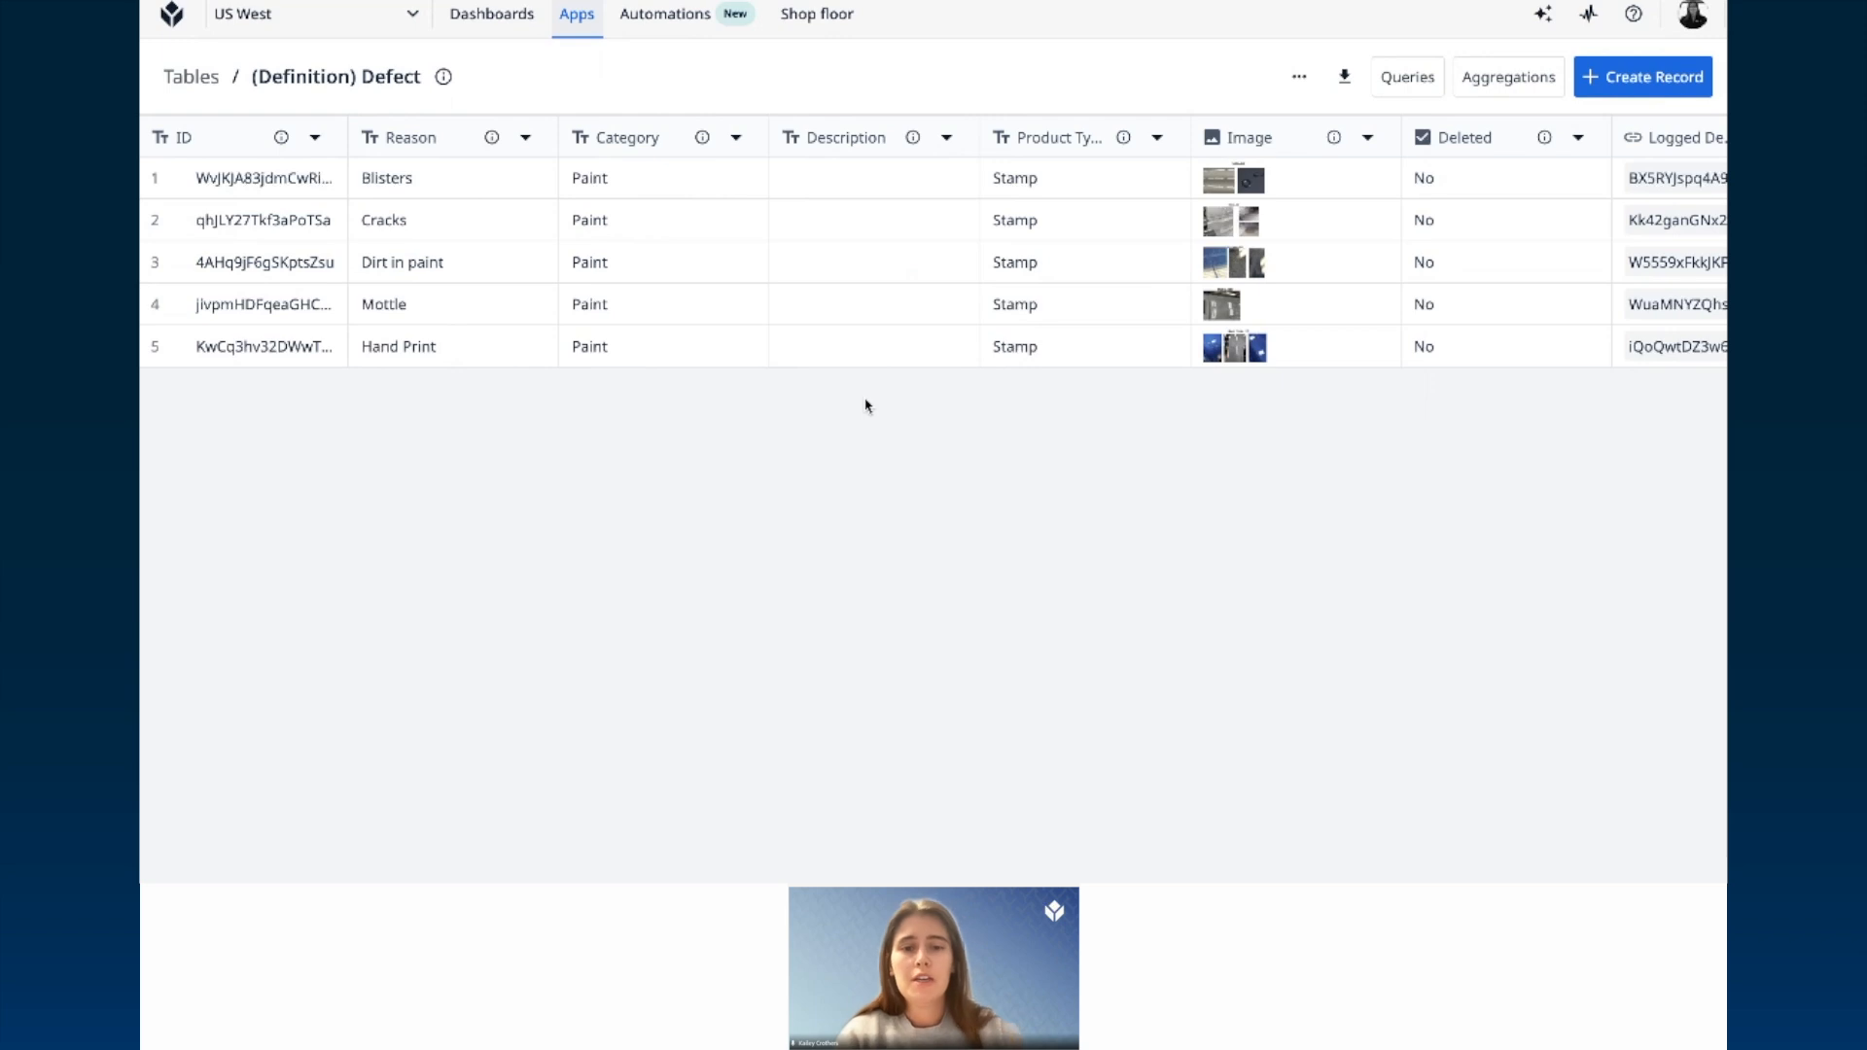
# Step: Return to the app editor and delete the required-setup and app-builder-tip notes from the View batch step
pyautogui.hotkey('alt', 'Left')
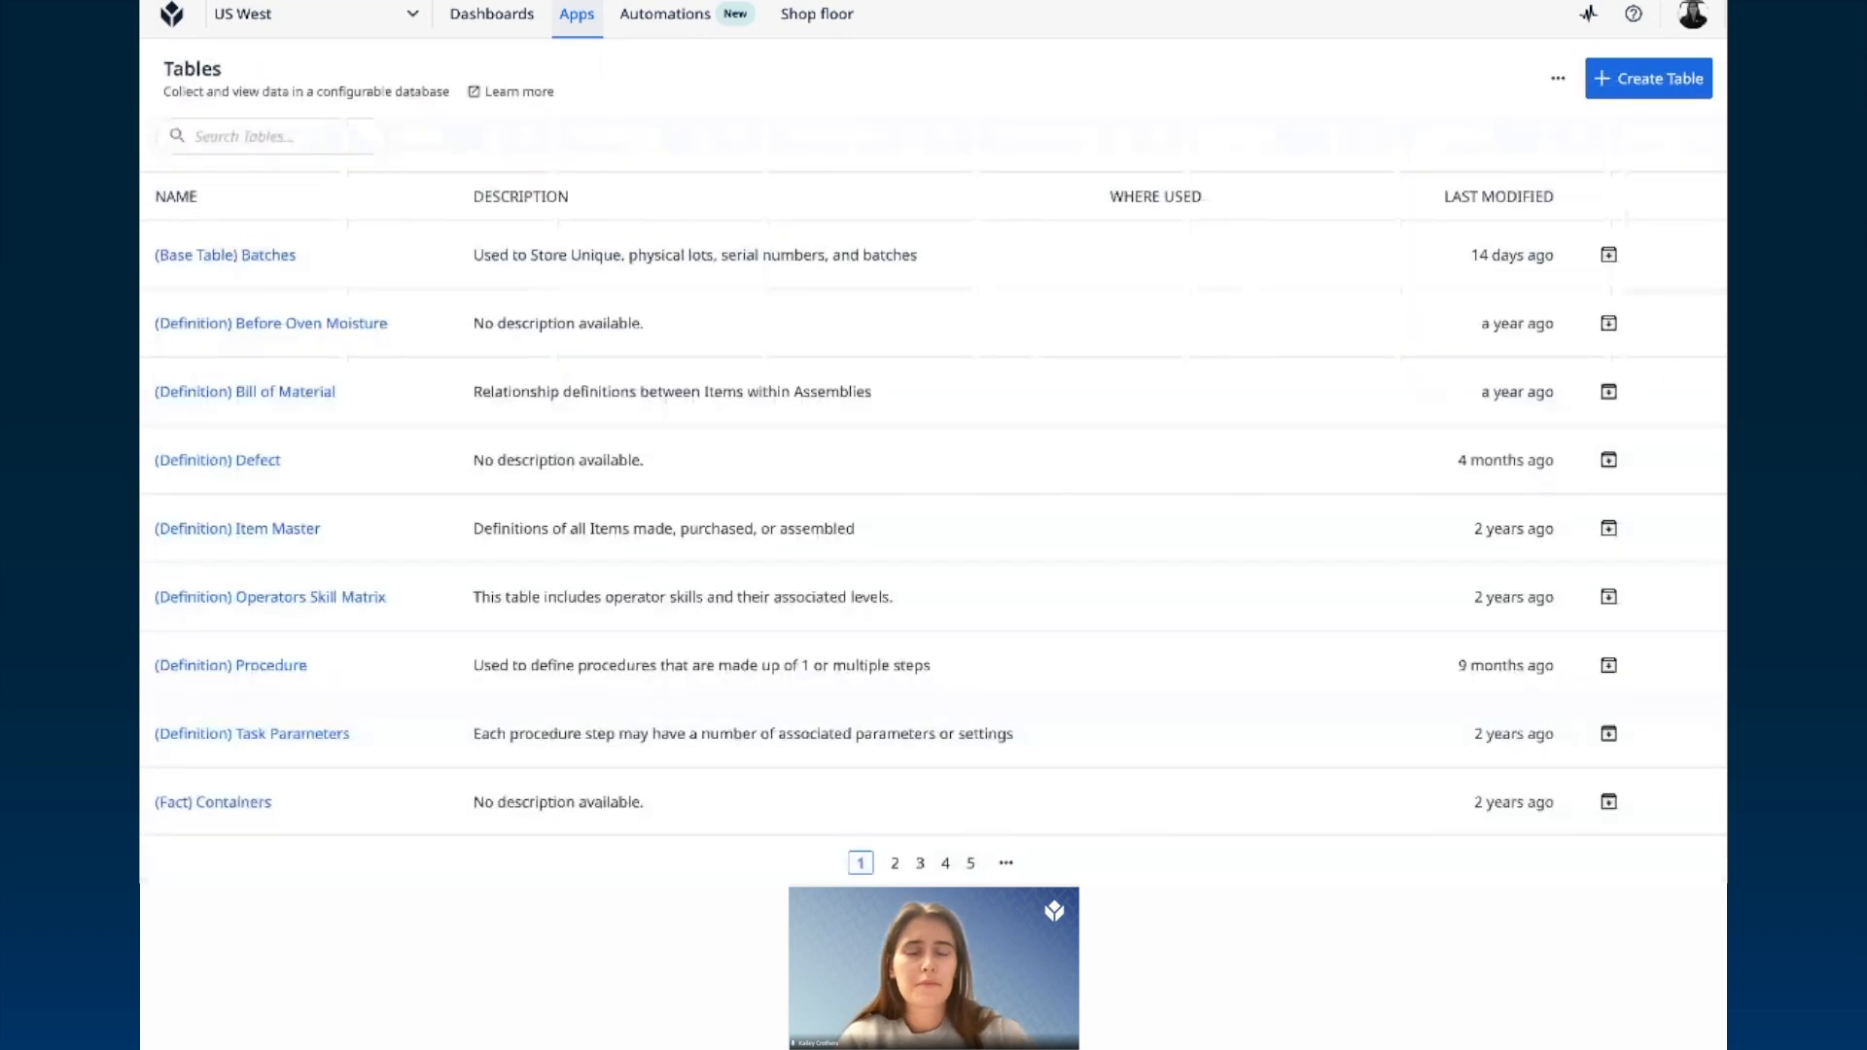
pyautogui.hotkey('alt', 'Left')
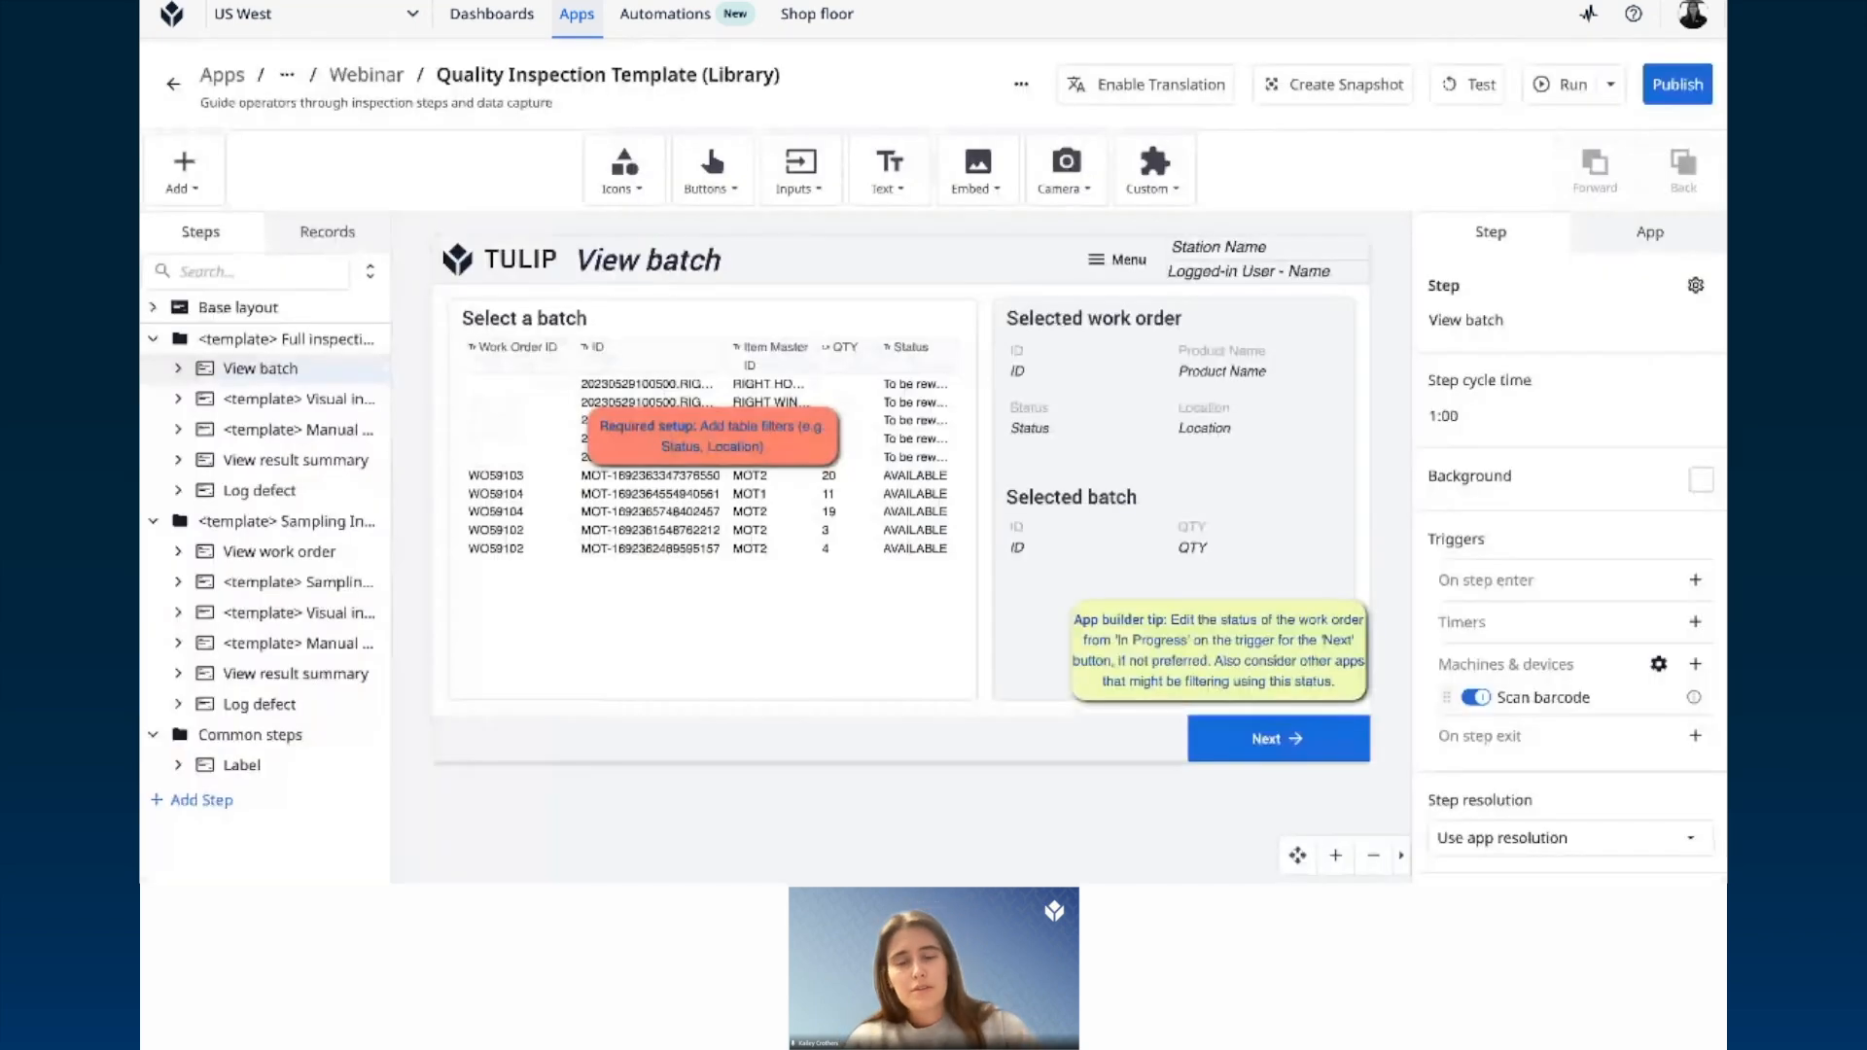
pyautogui.click(910, 460)
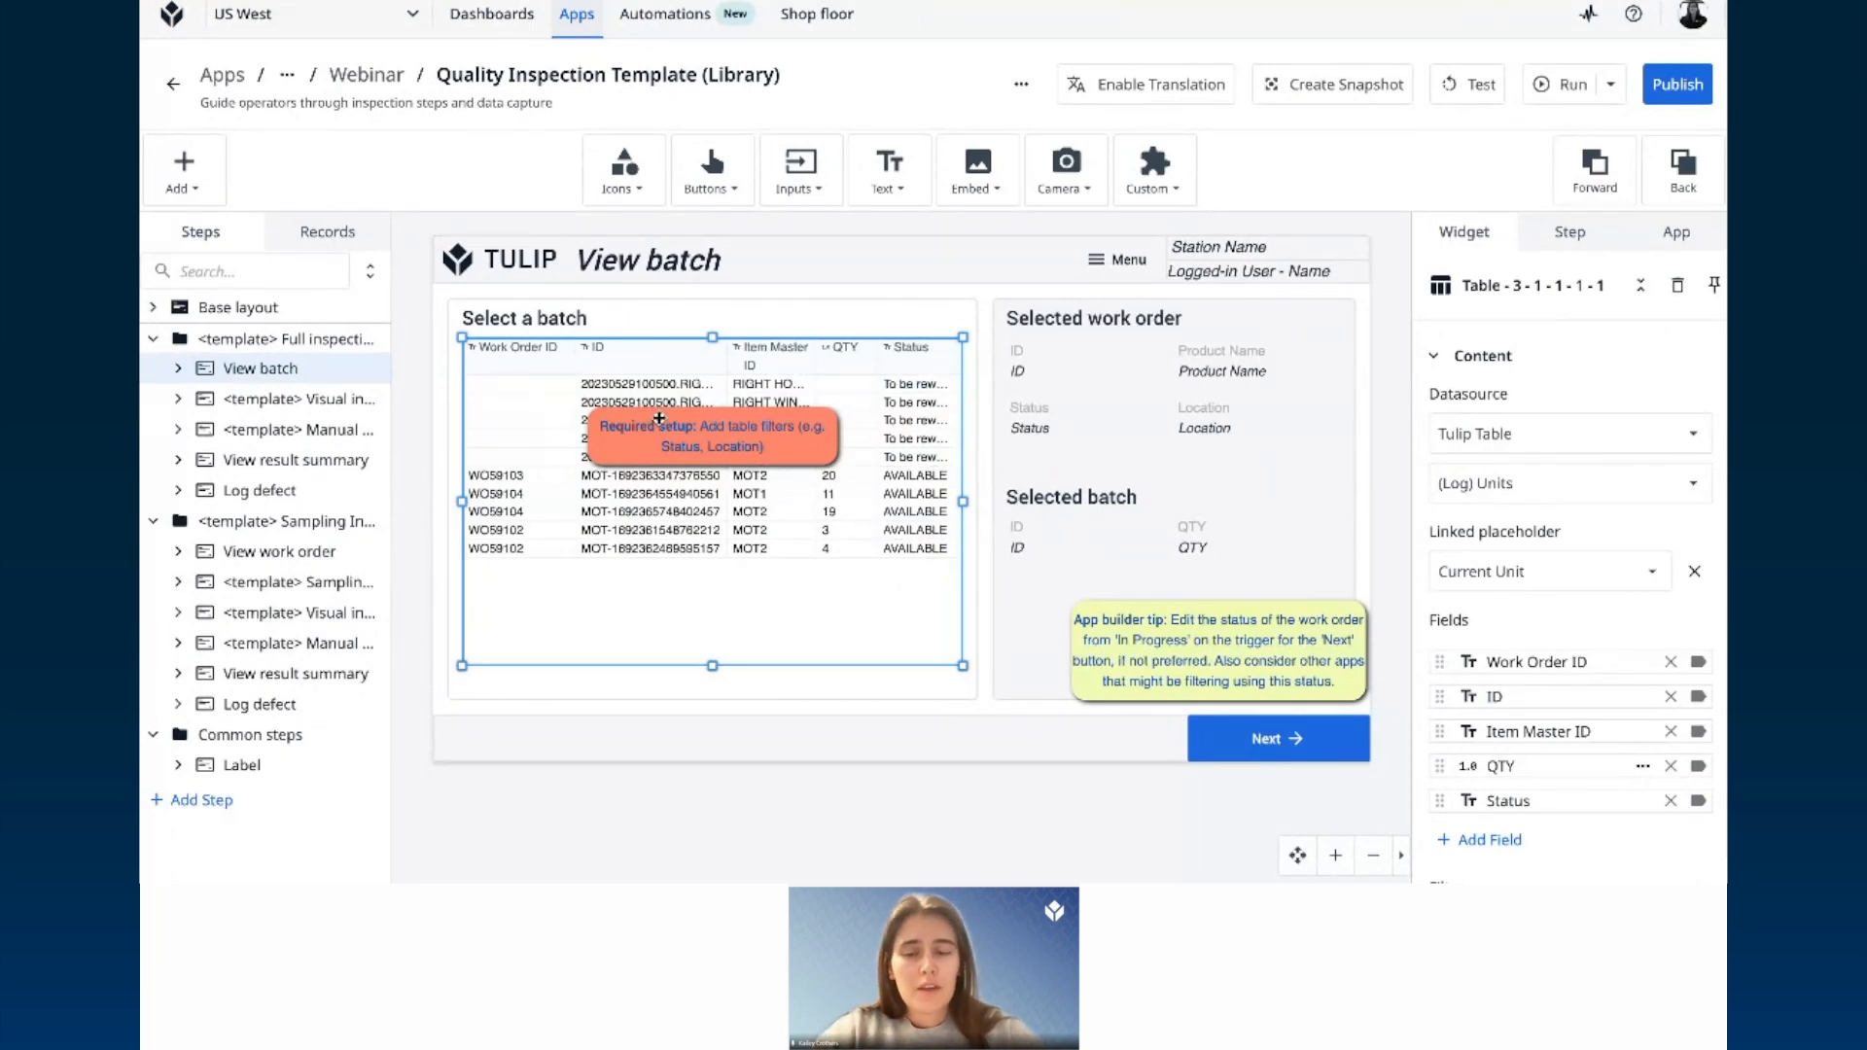
pyautogui.click(766, 436)
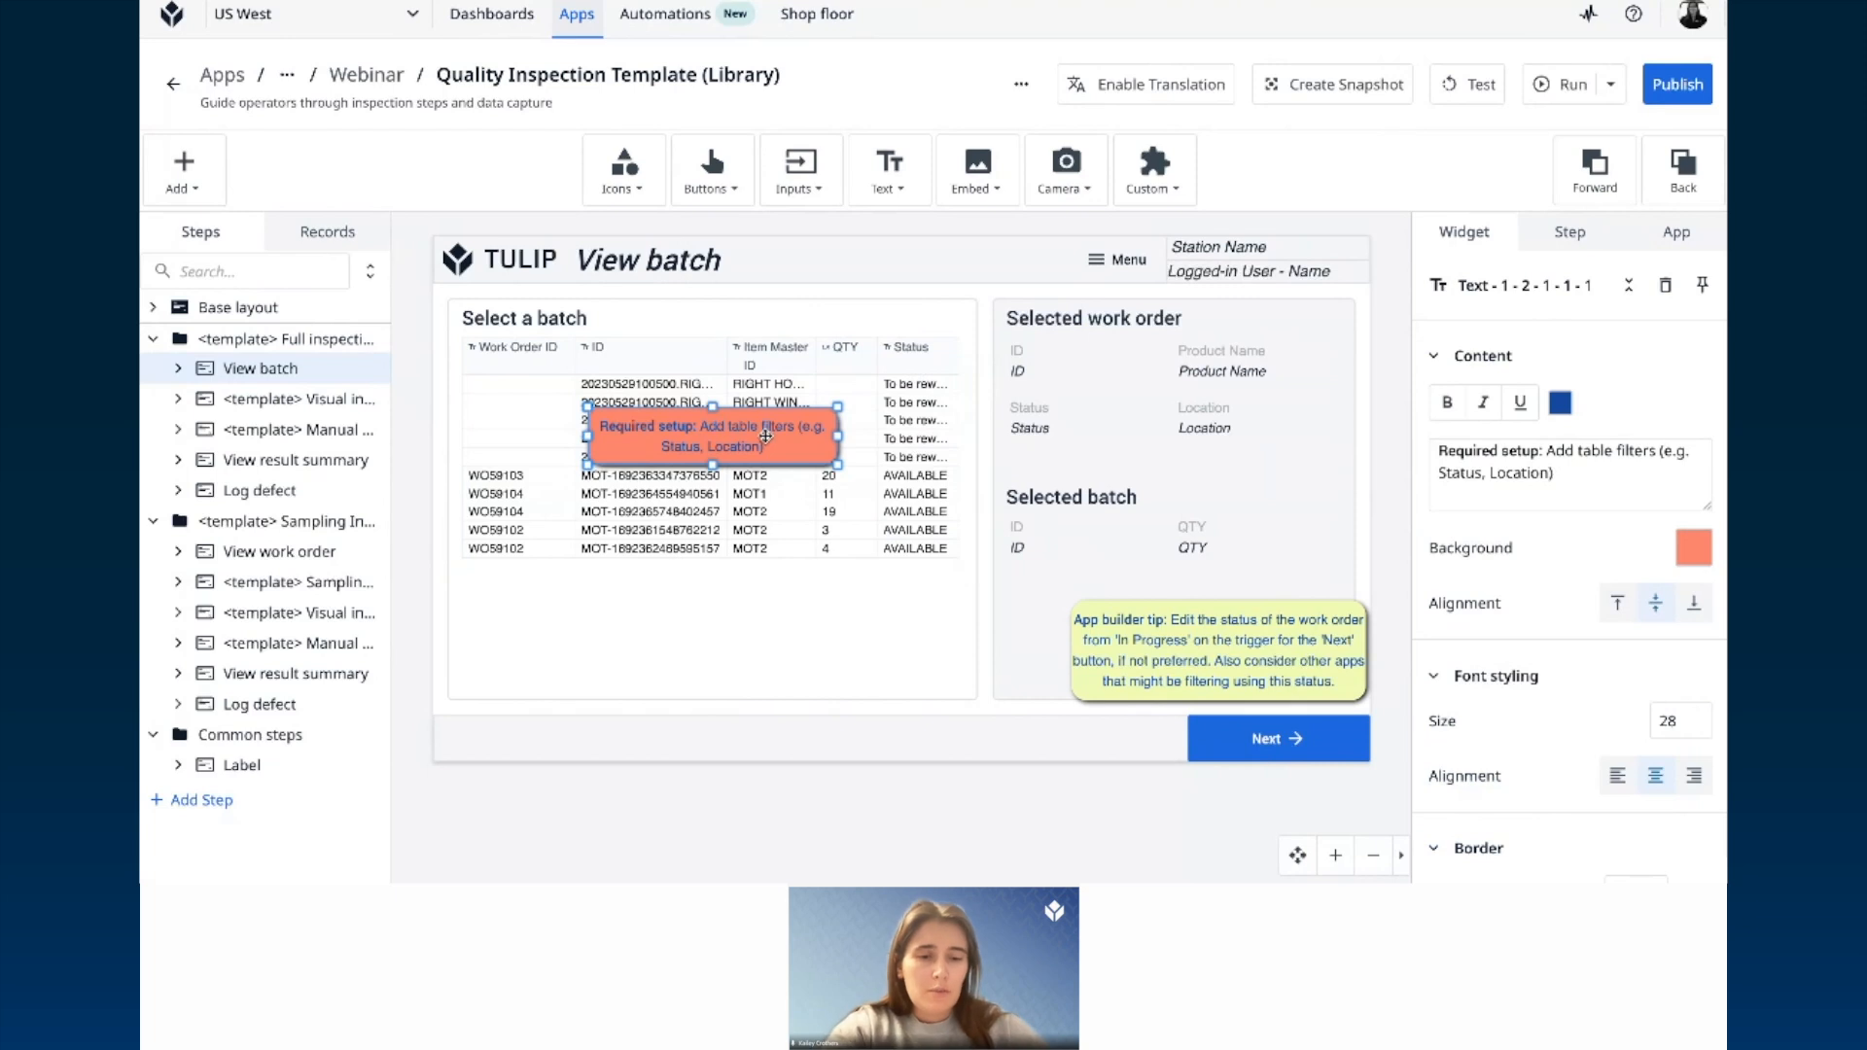
pyautogui.press('Delete')
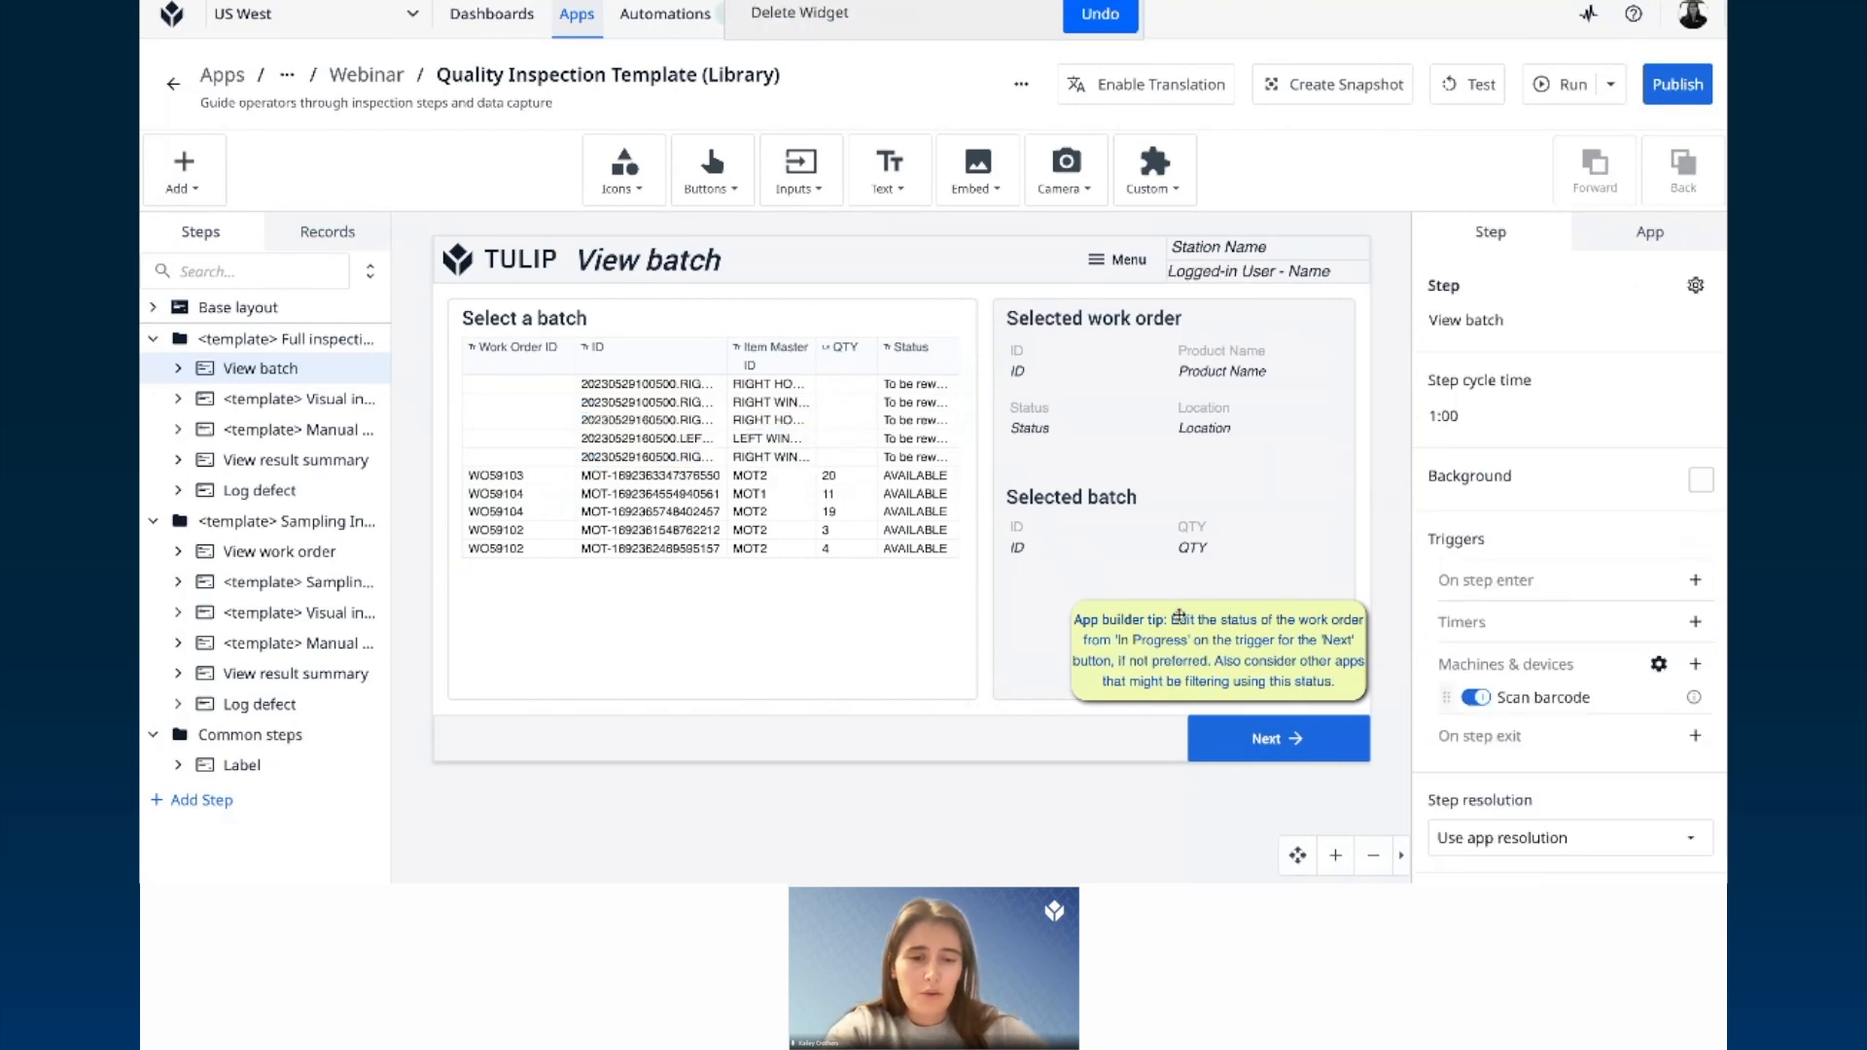
pyautogui.click(1179, 617)
pyautogui.press('Delete')
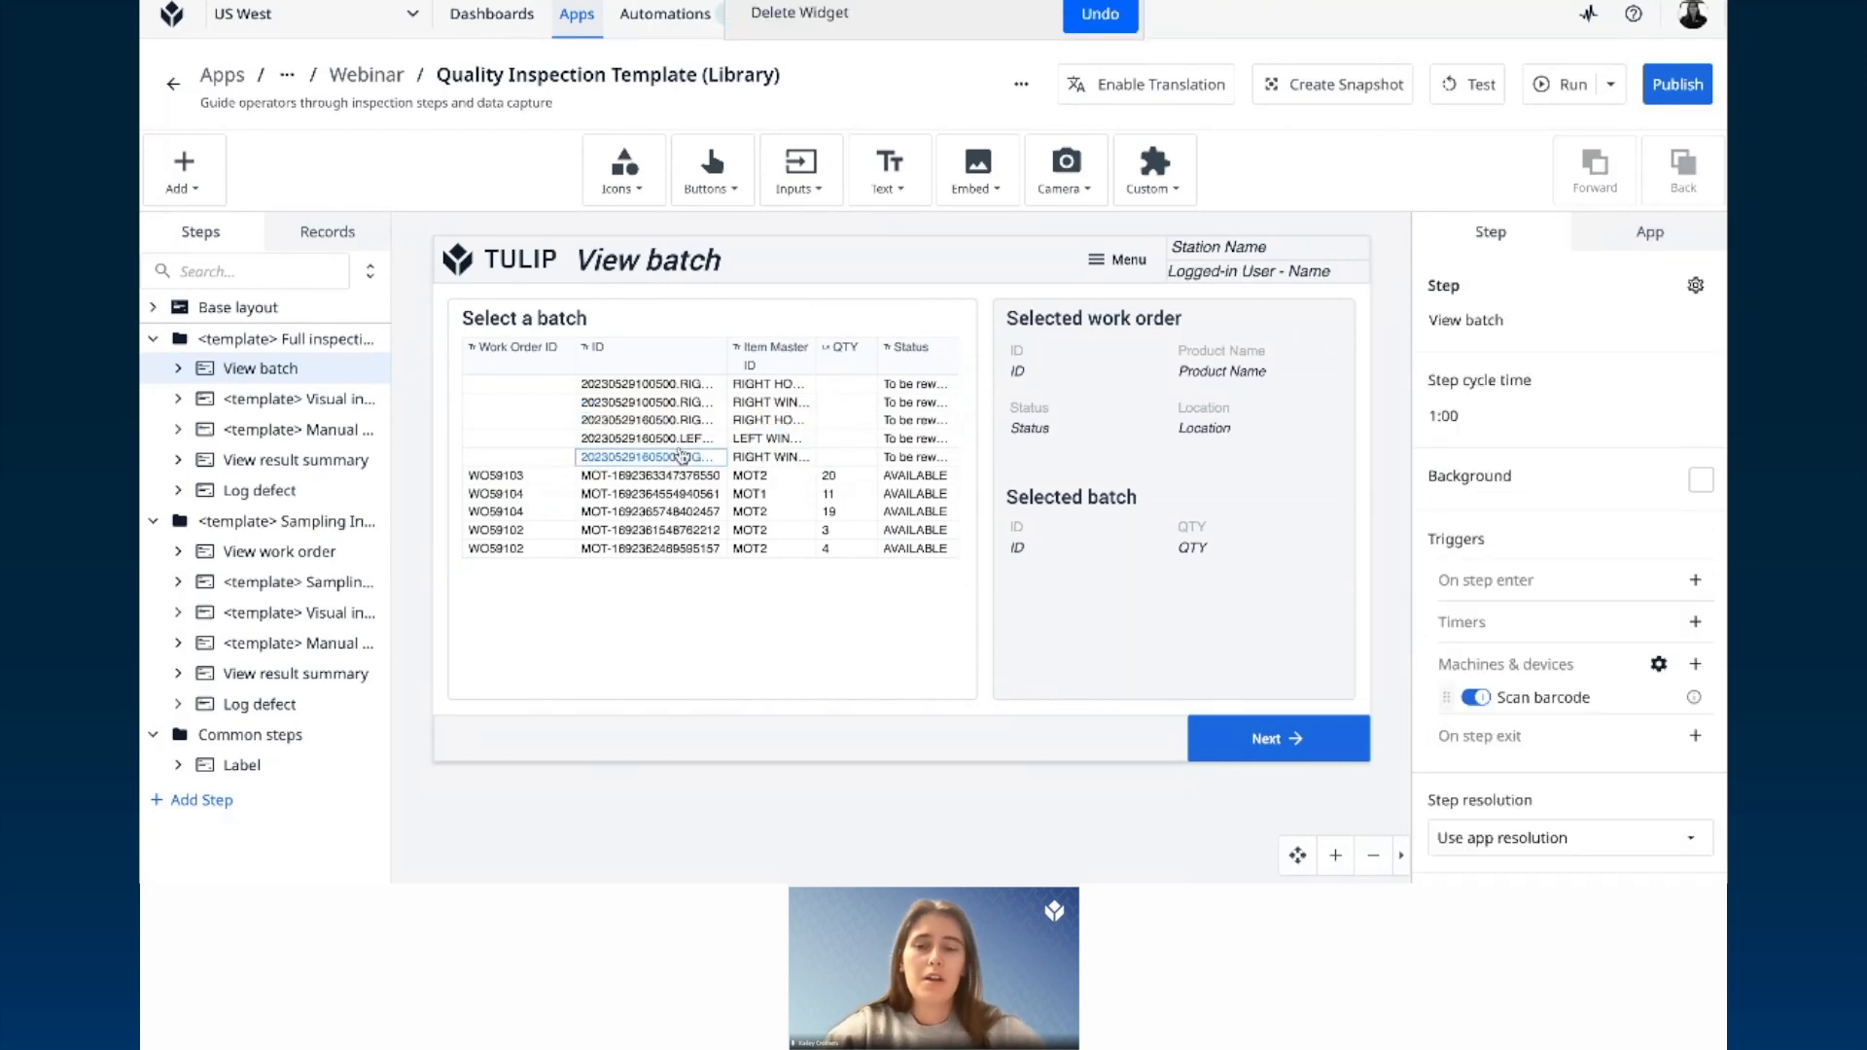
# Step: Examine the filter and default sort settings of the batch table on the View batch step
pyautogui.click(680, 456)
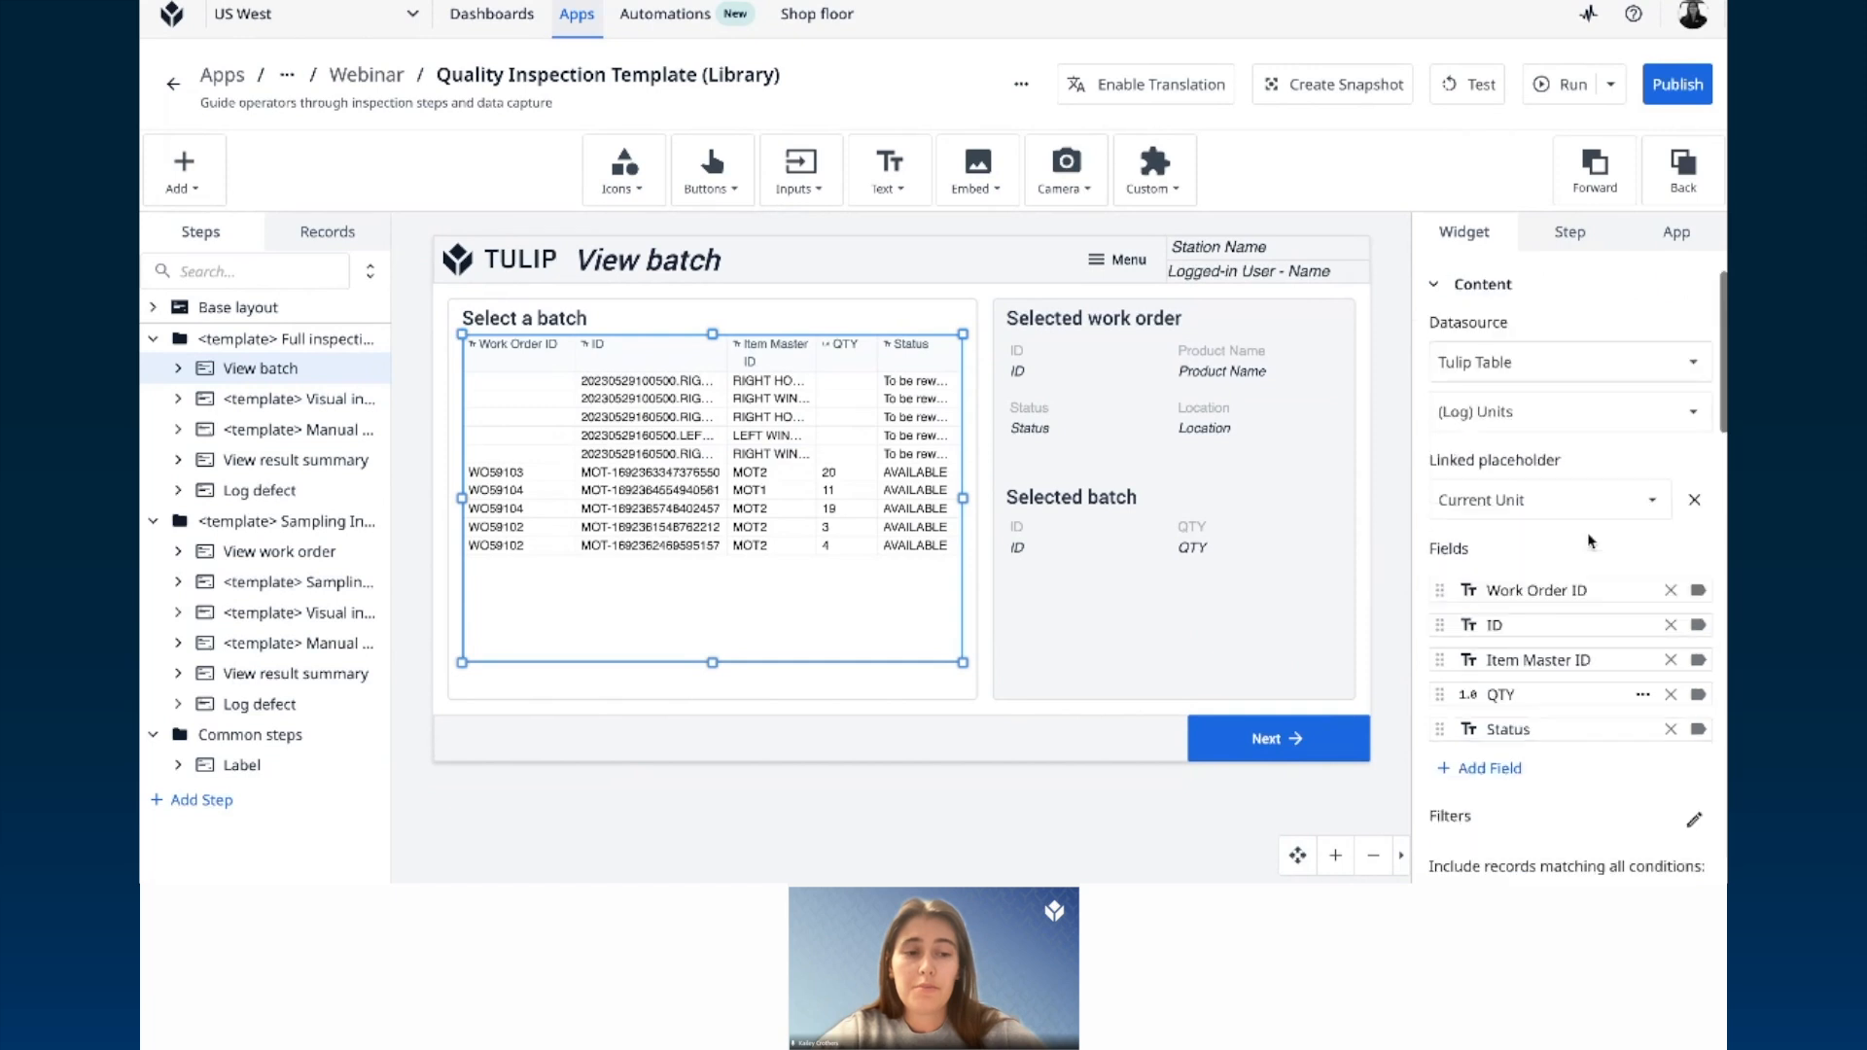
pyautogui.scroll(-2, 1591, 542)
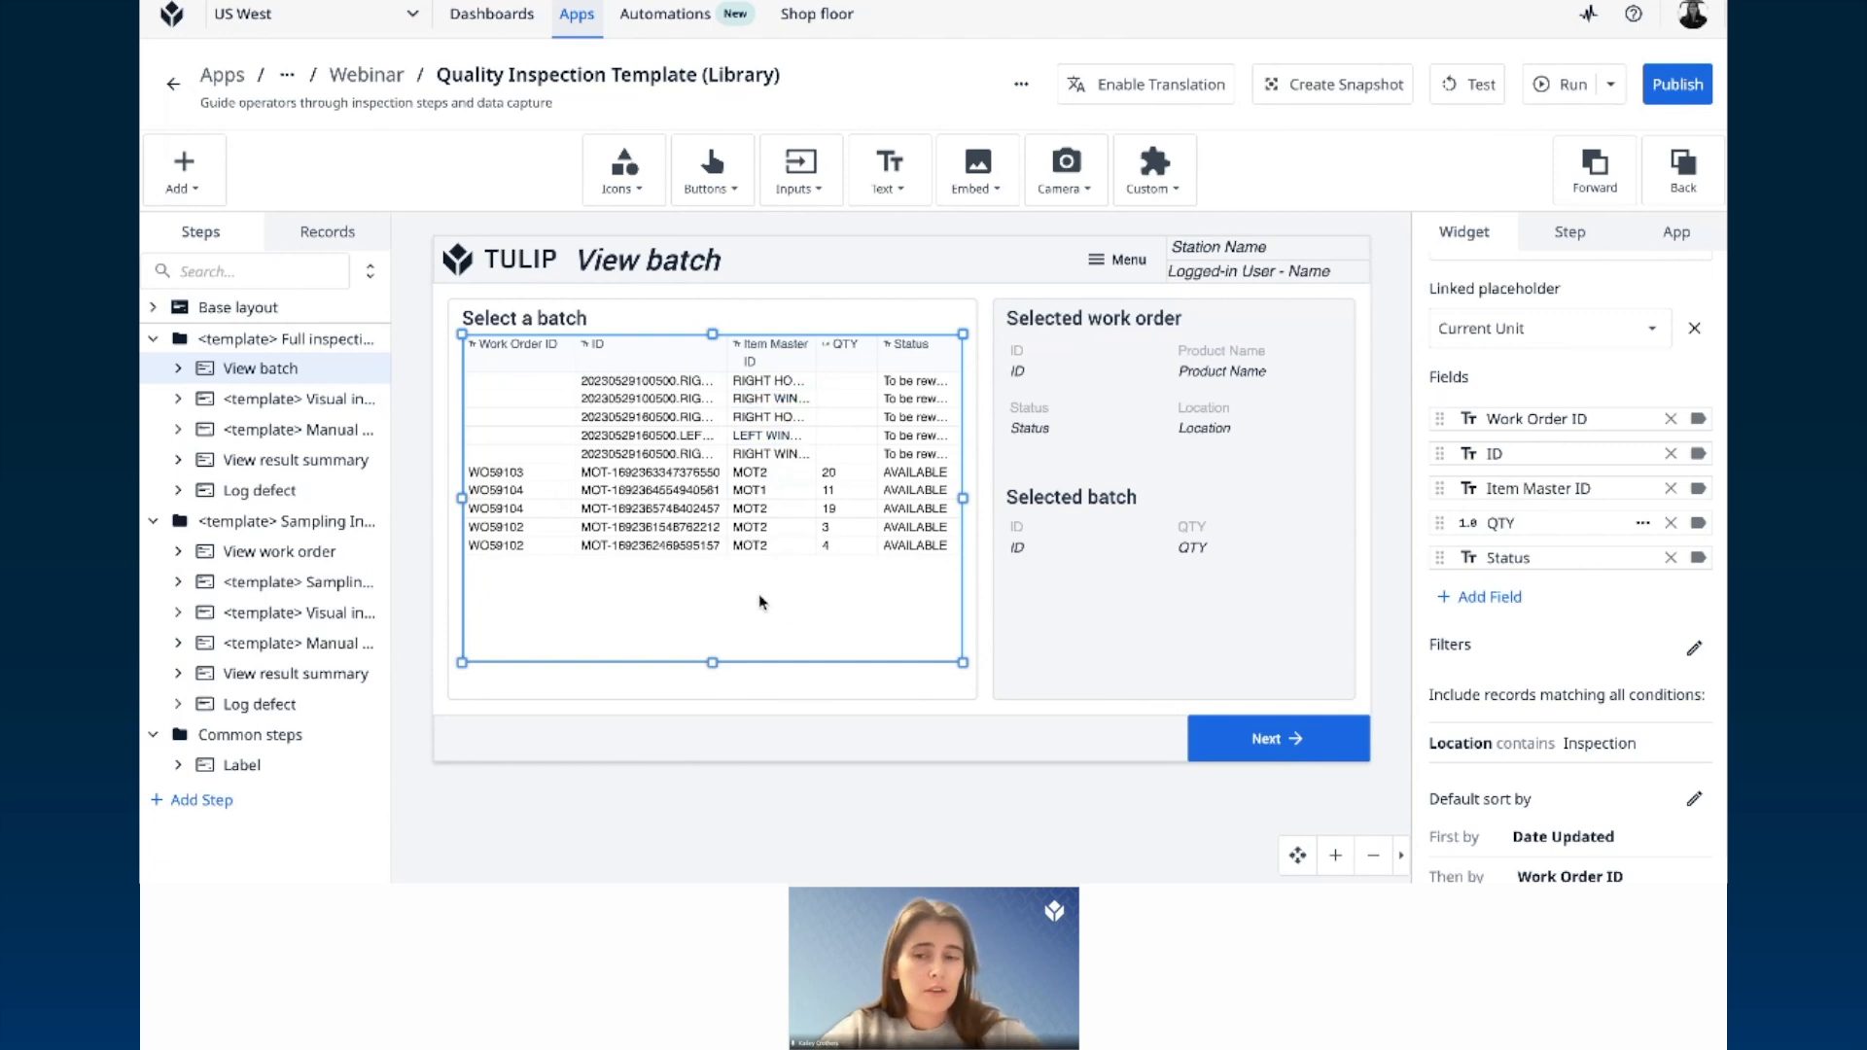
# Step: Delete the required-setup note covering the image placeholder on the full-inspection Visual inspection step
pyautogui.click(267, 401)
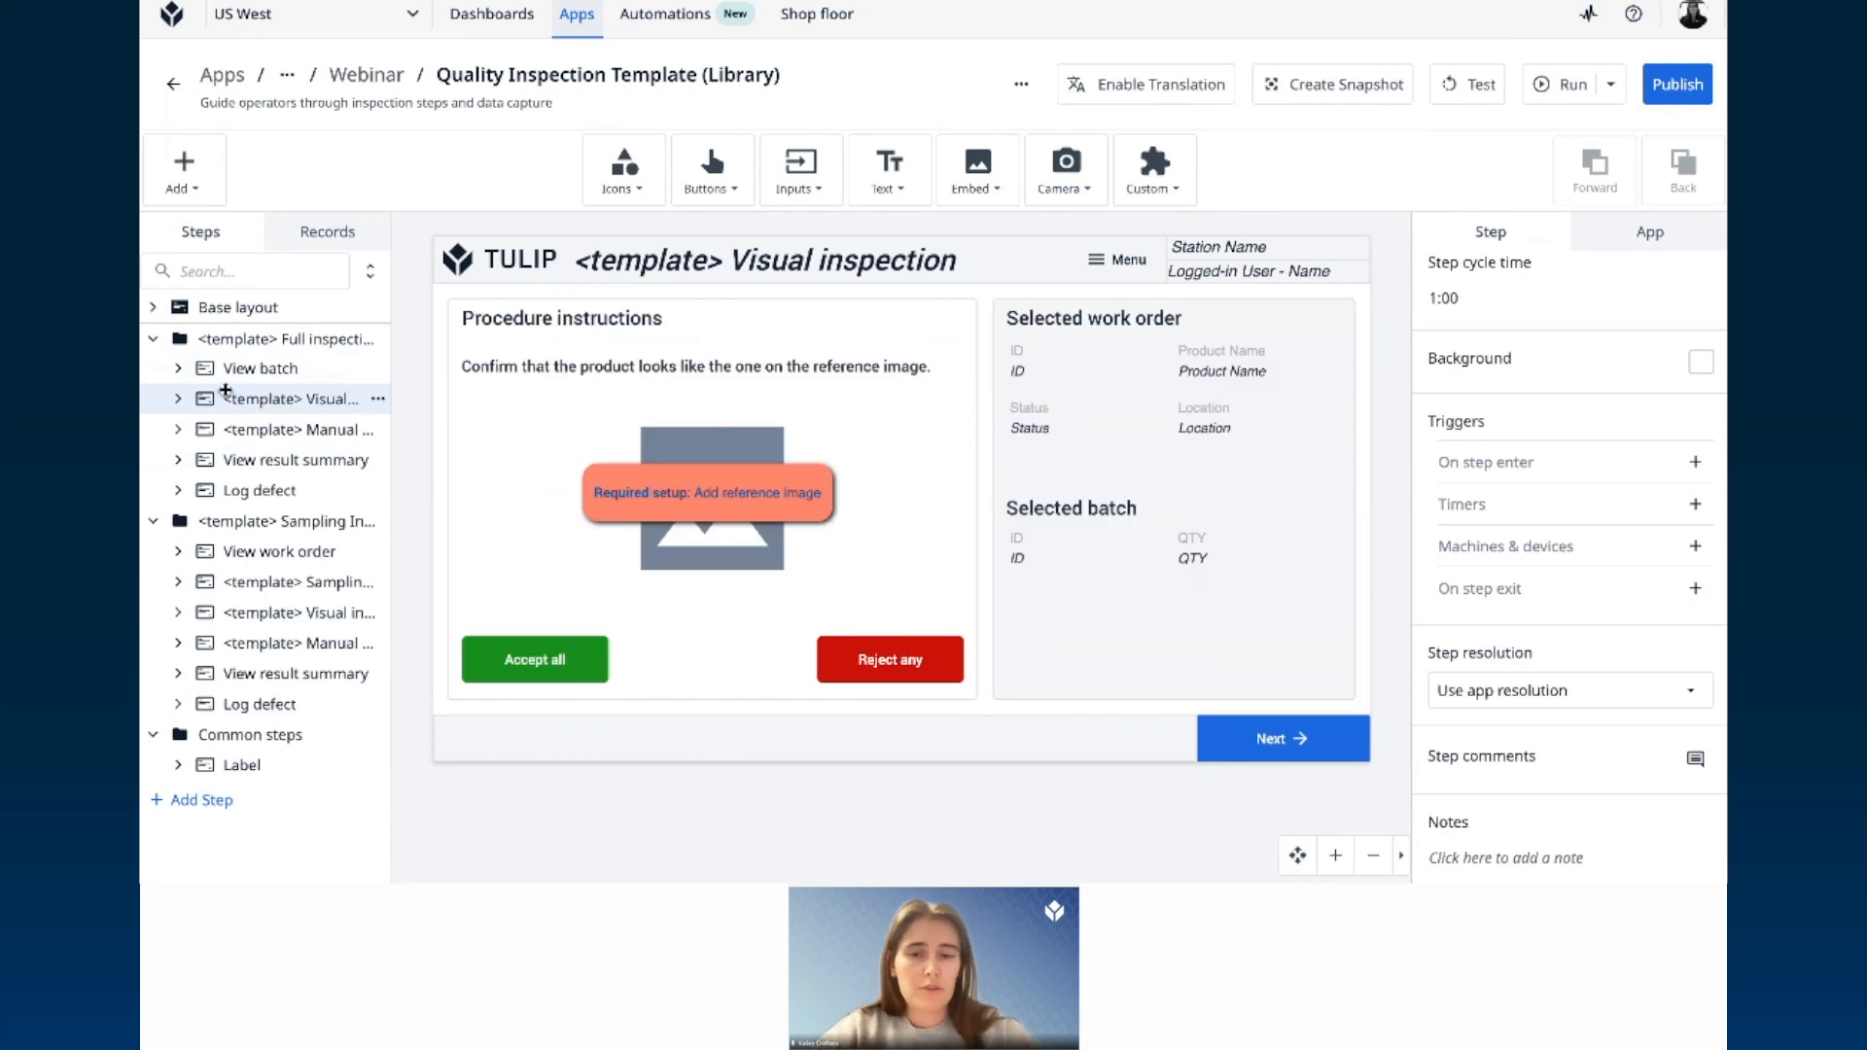
pyautogui.click(730, 496)
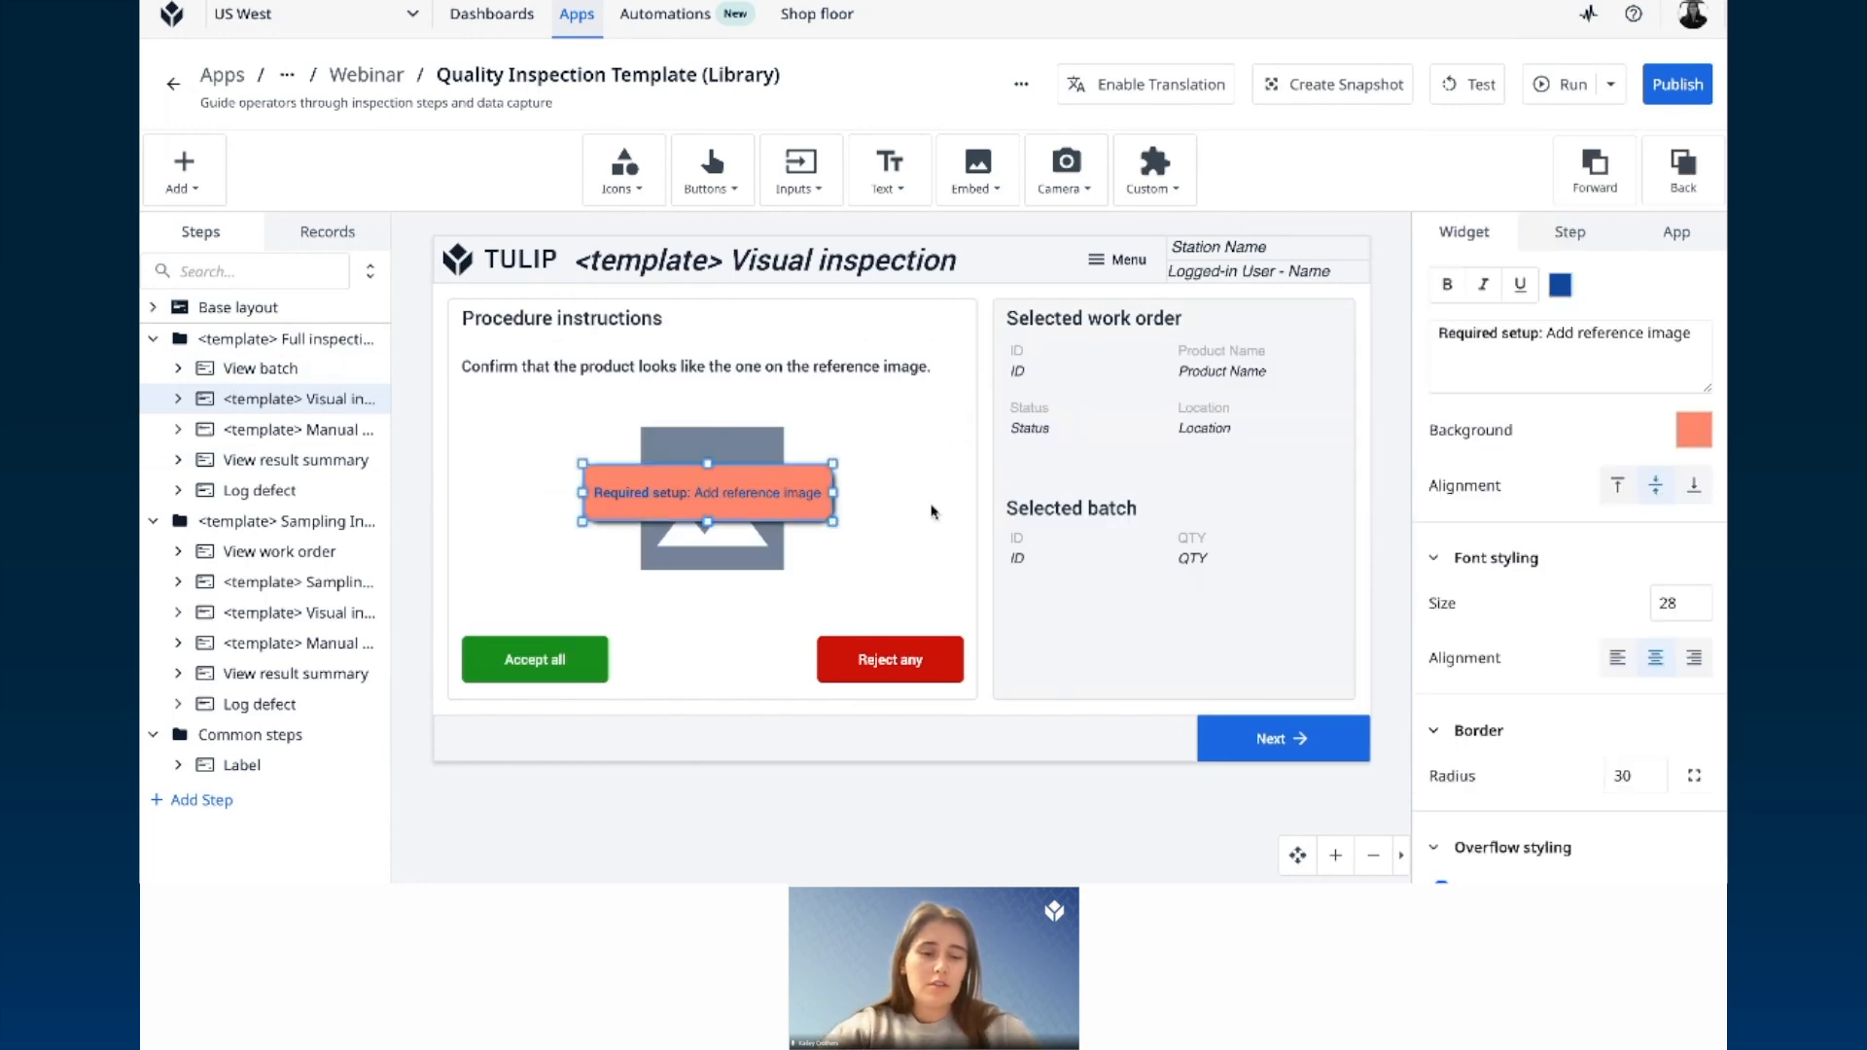
pyautogui.press('Delete')
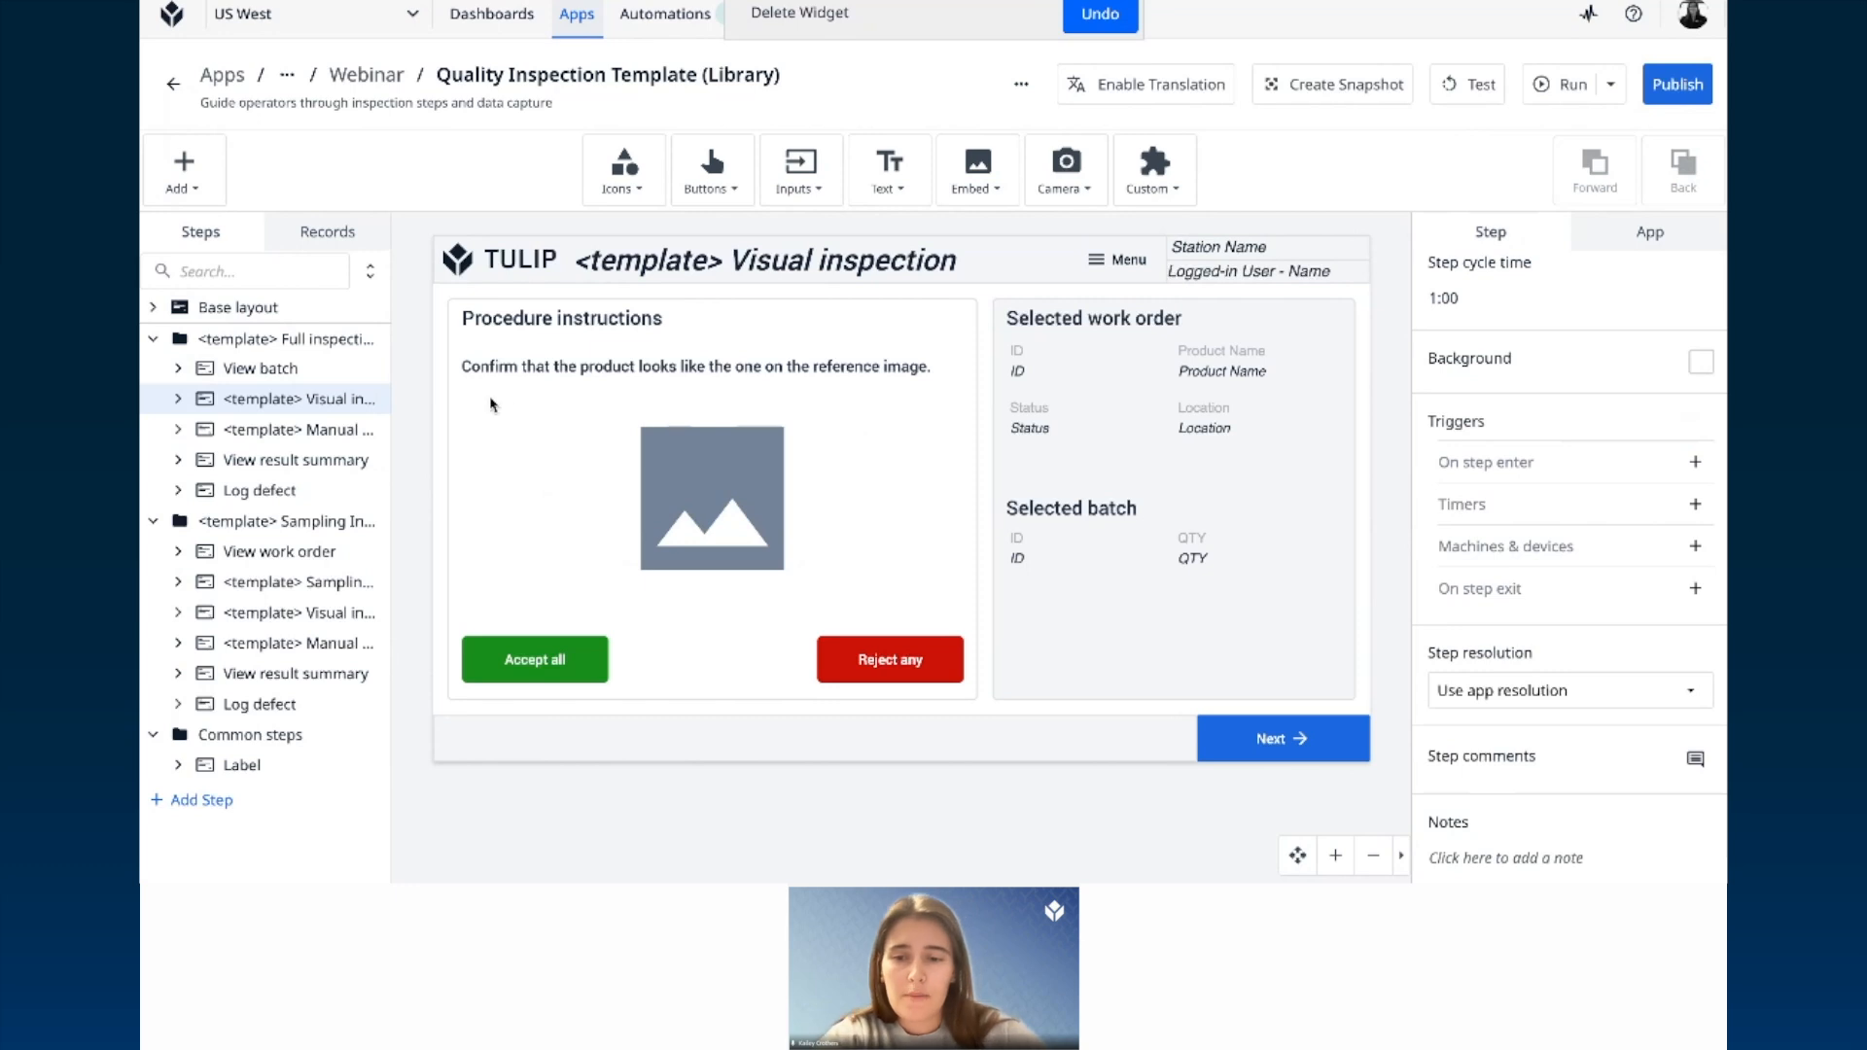
# Step: Set the reference image's datasource to Static Value, upload WebinarProduct.png from the Desktop and shift the image horizontally to x 252
pyautogui.click(496, 357)
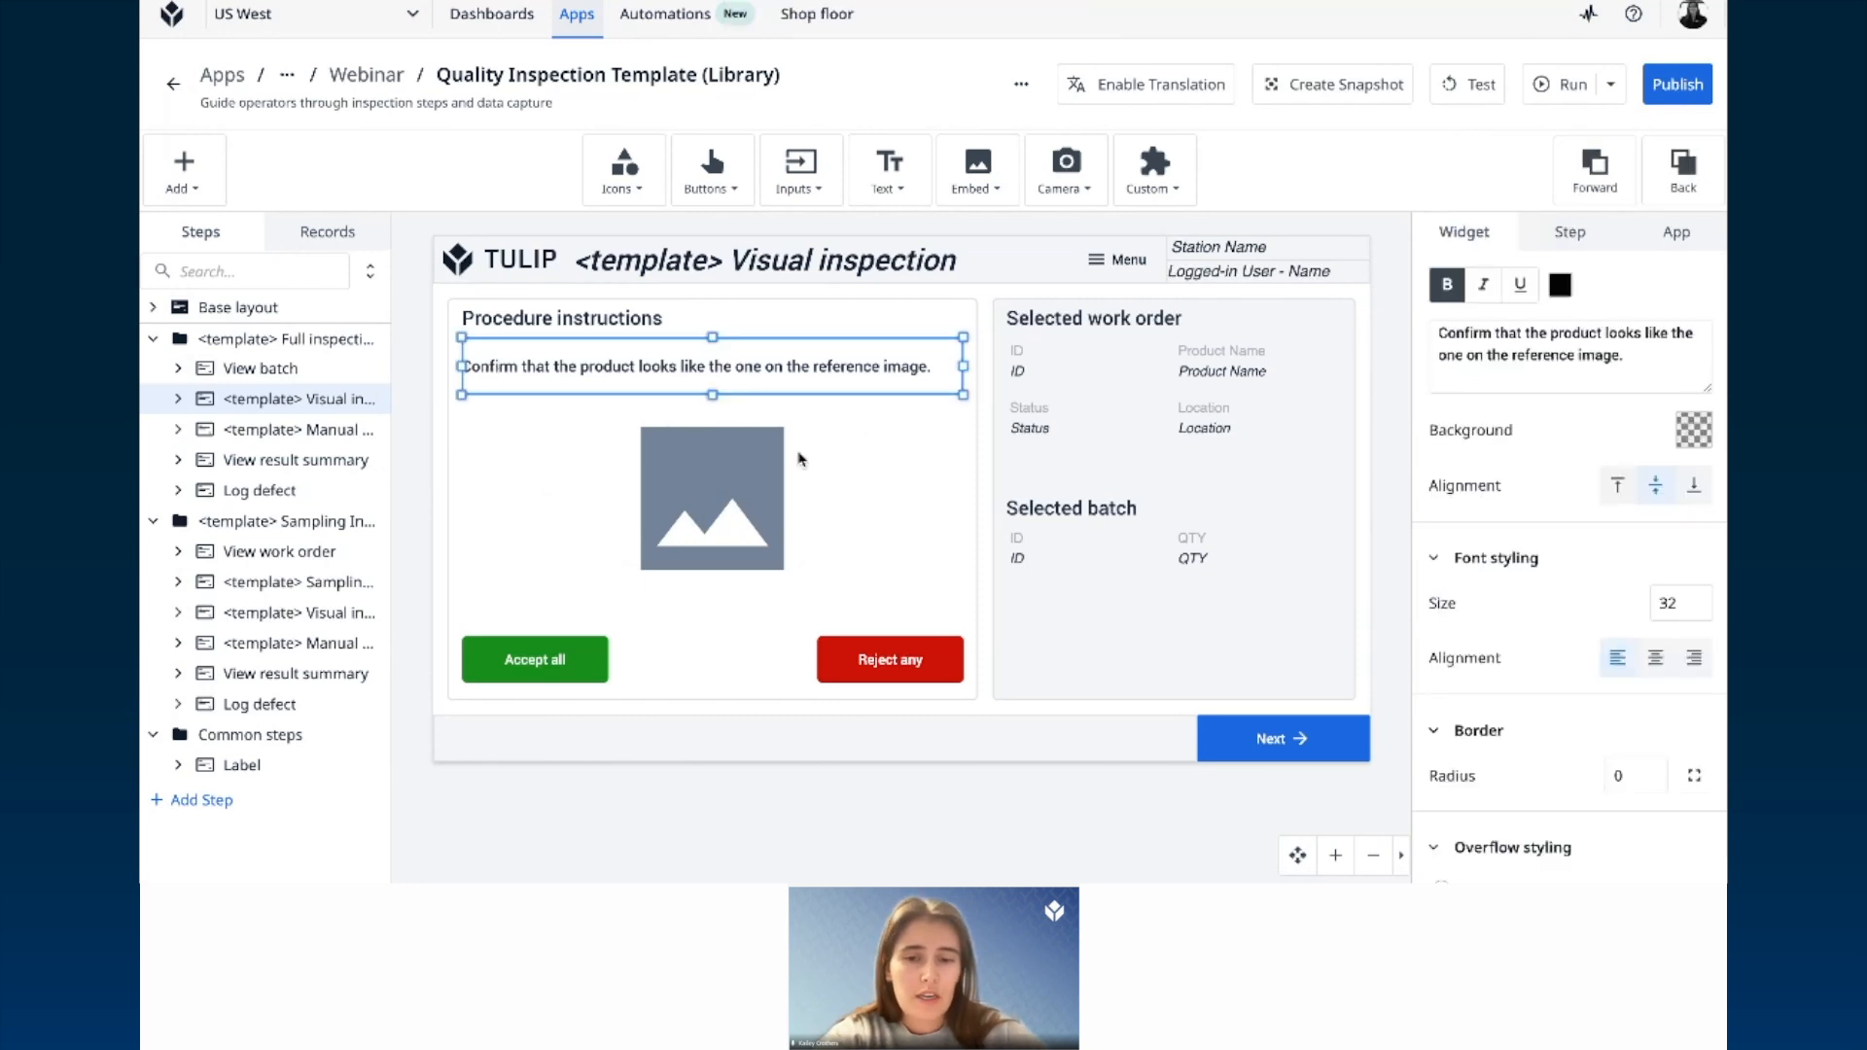
pyautogui.click(692, 504)
pyautogui.scroll(2, 1594, 398)
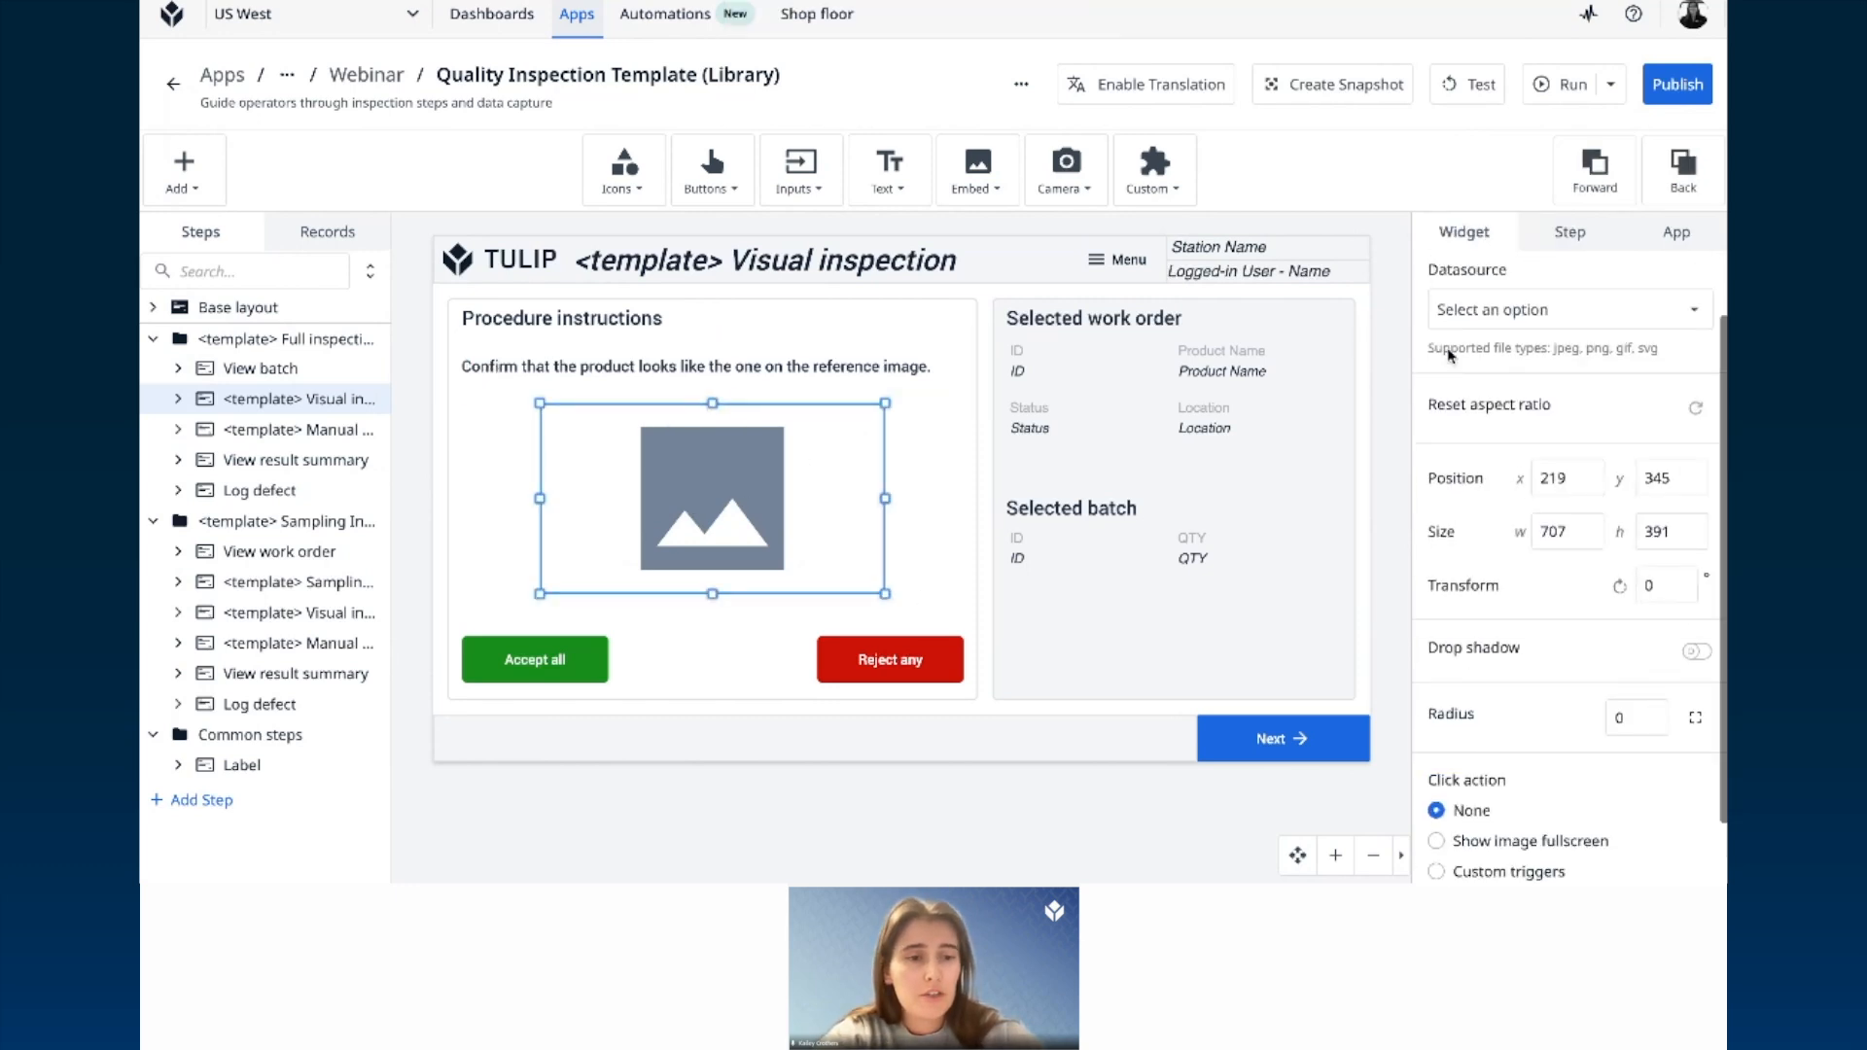
pyautogui.click(1563, 387)
pyautogui.click(1511, 427)
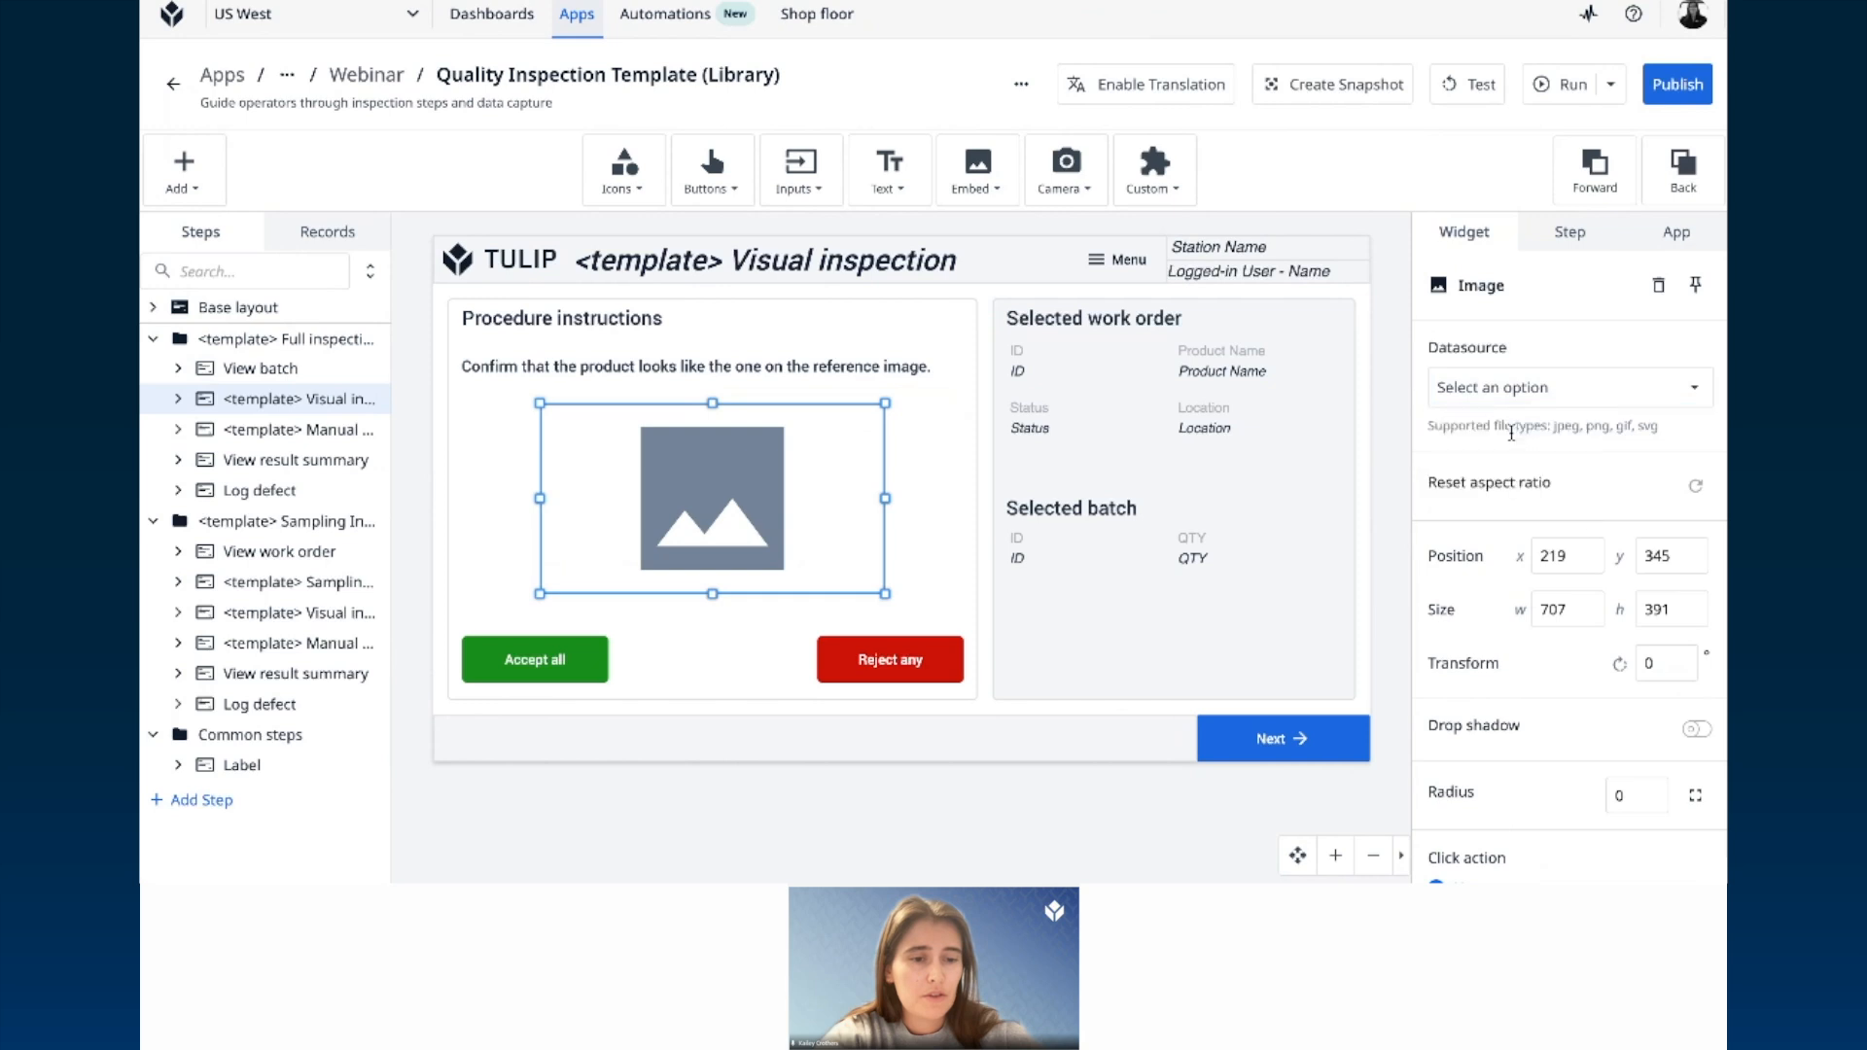
pyautogui.click(1693, 436)
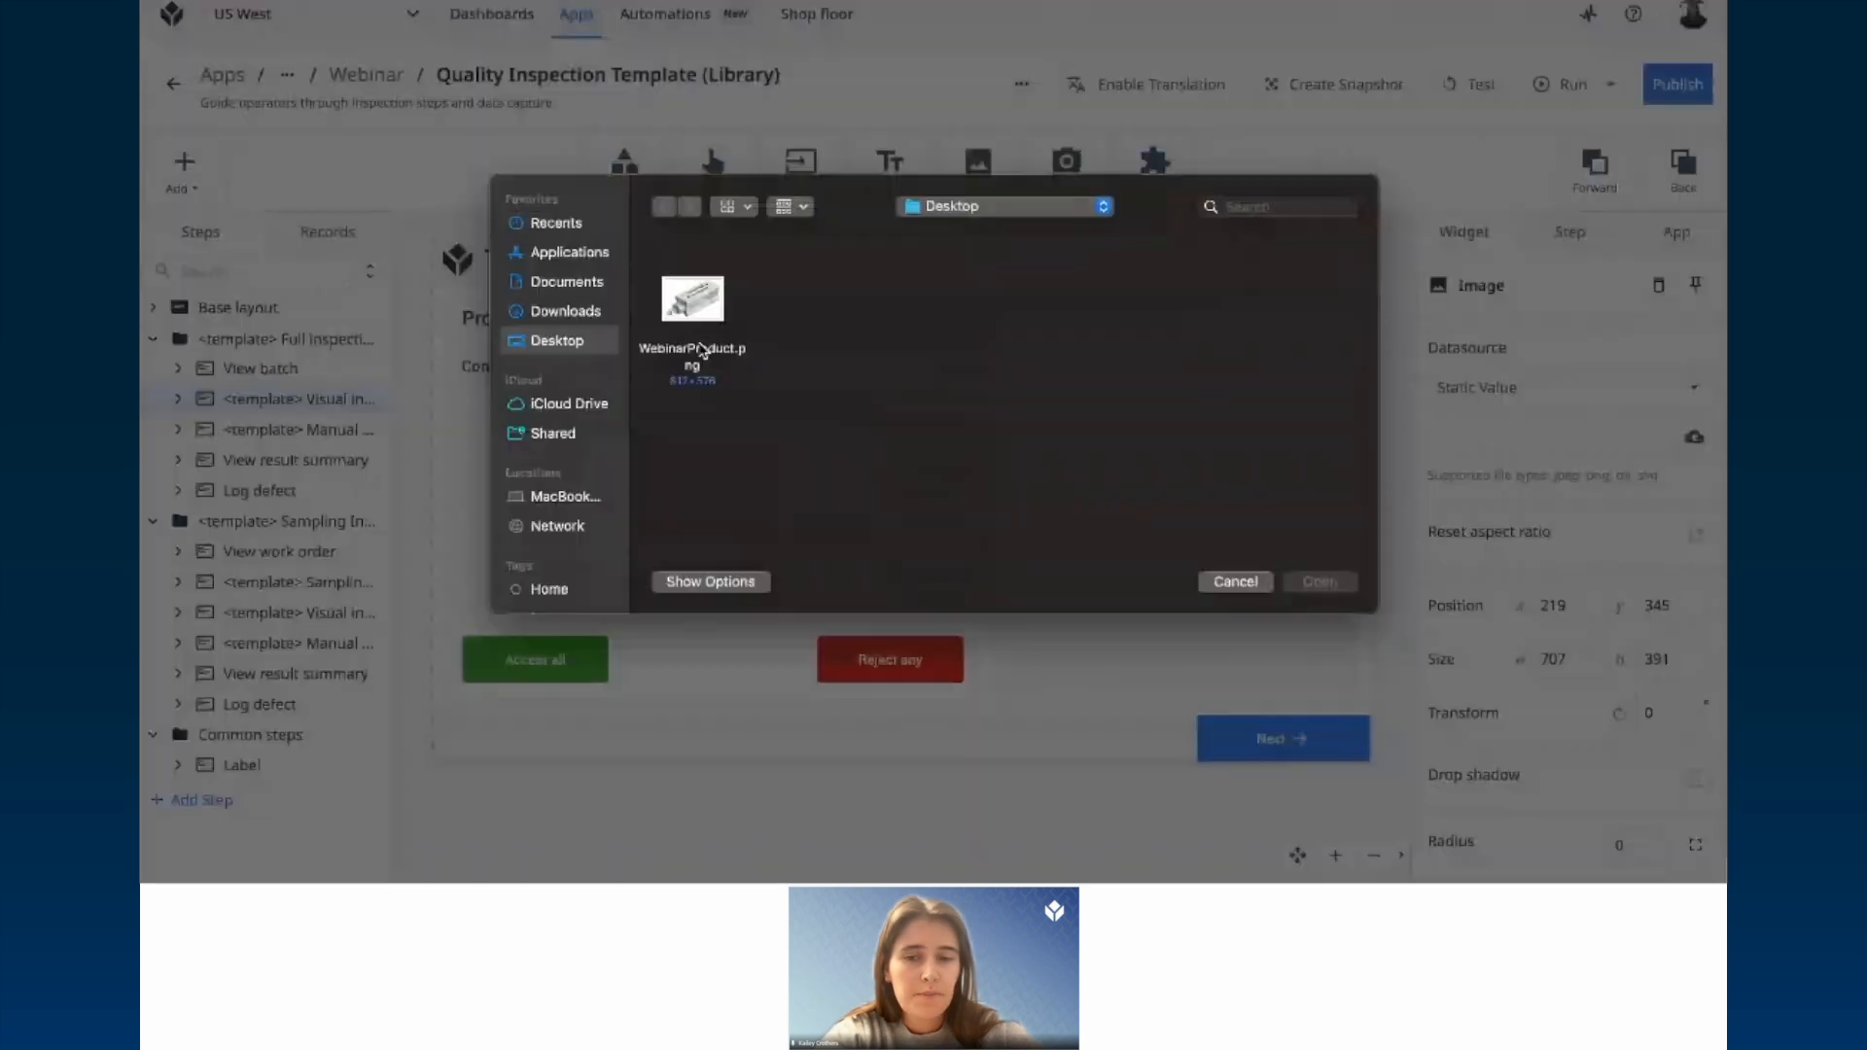
pyautogui.click(692, 309)
pyautogui.doubleClick(690, 313)
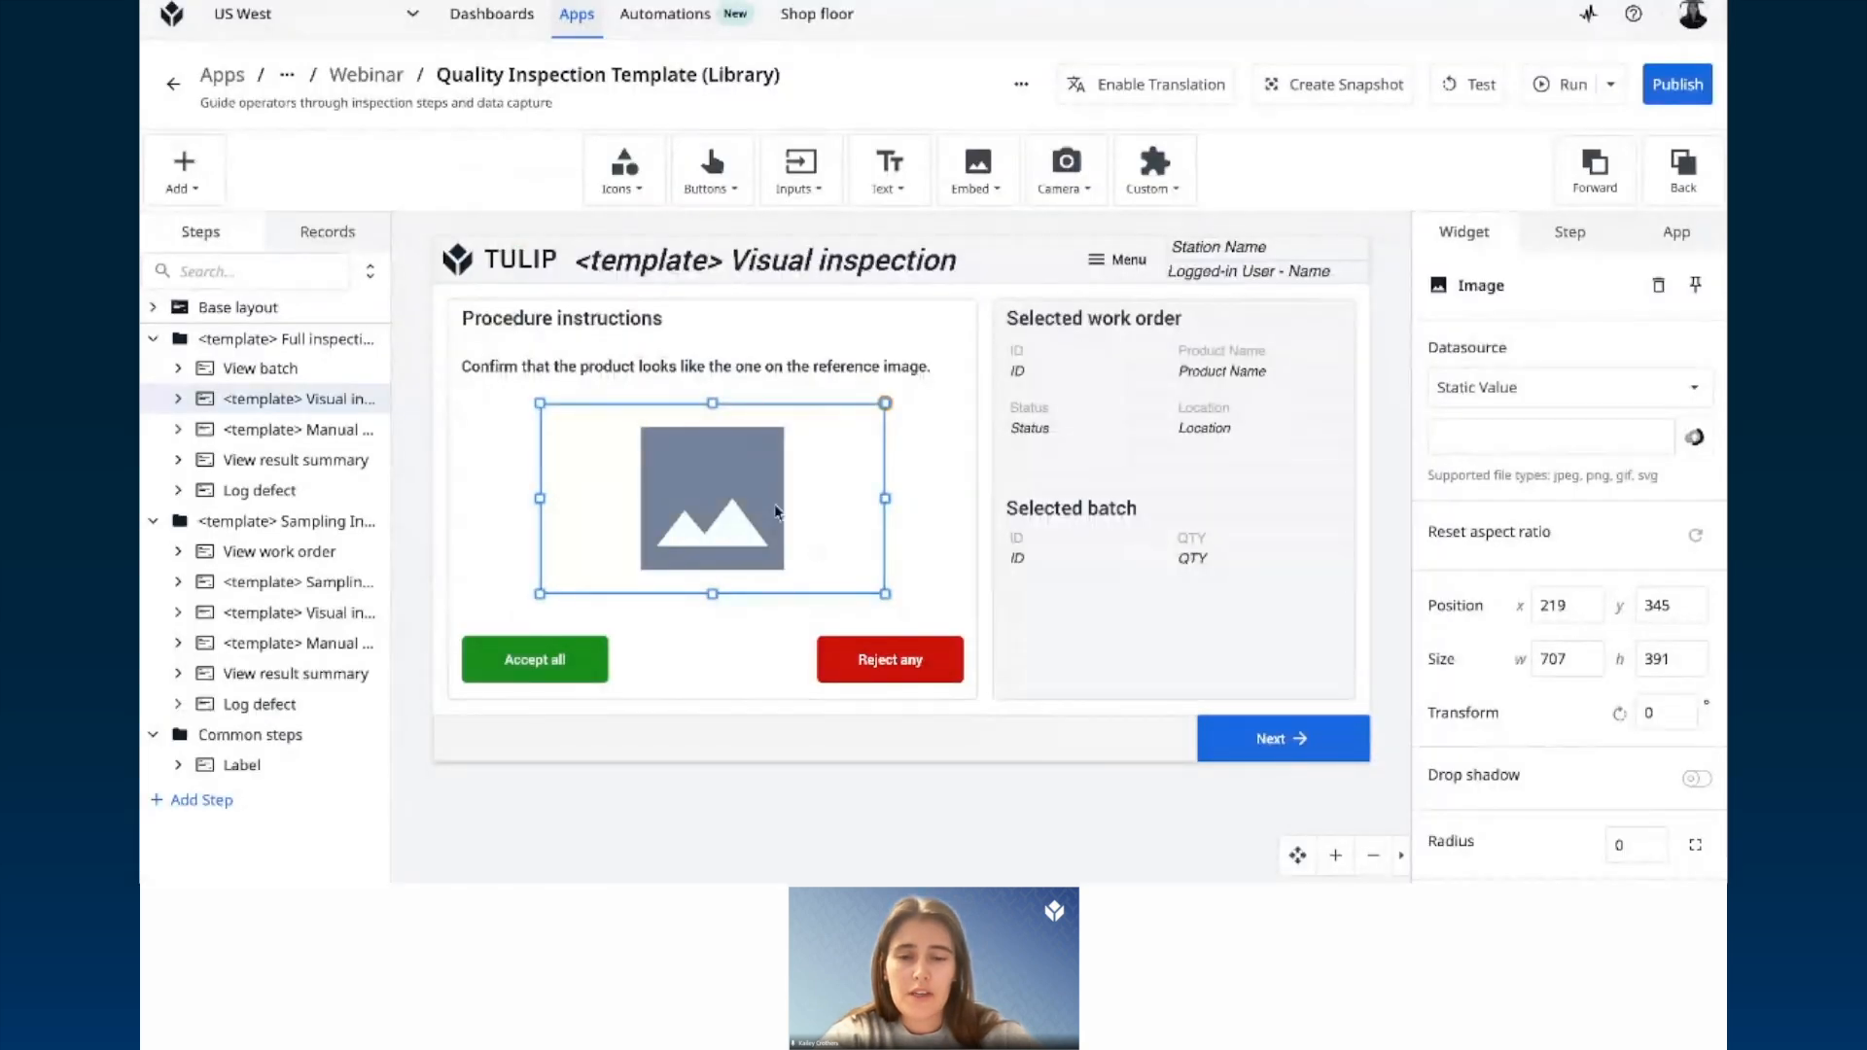
pyautogui.moveTo(709, 519); pyautogui.dragTo(726, 516)
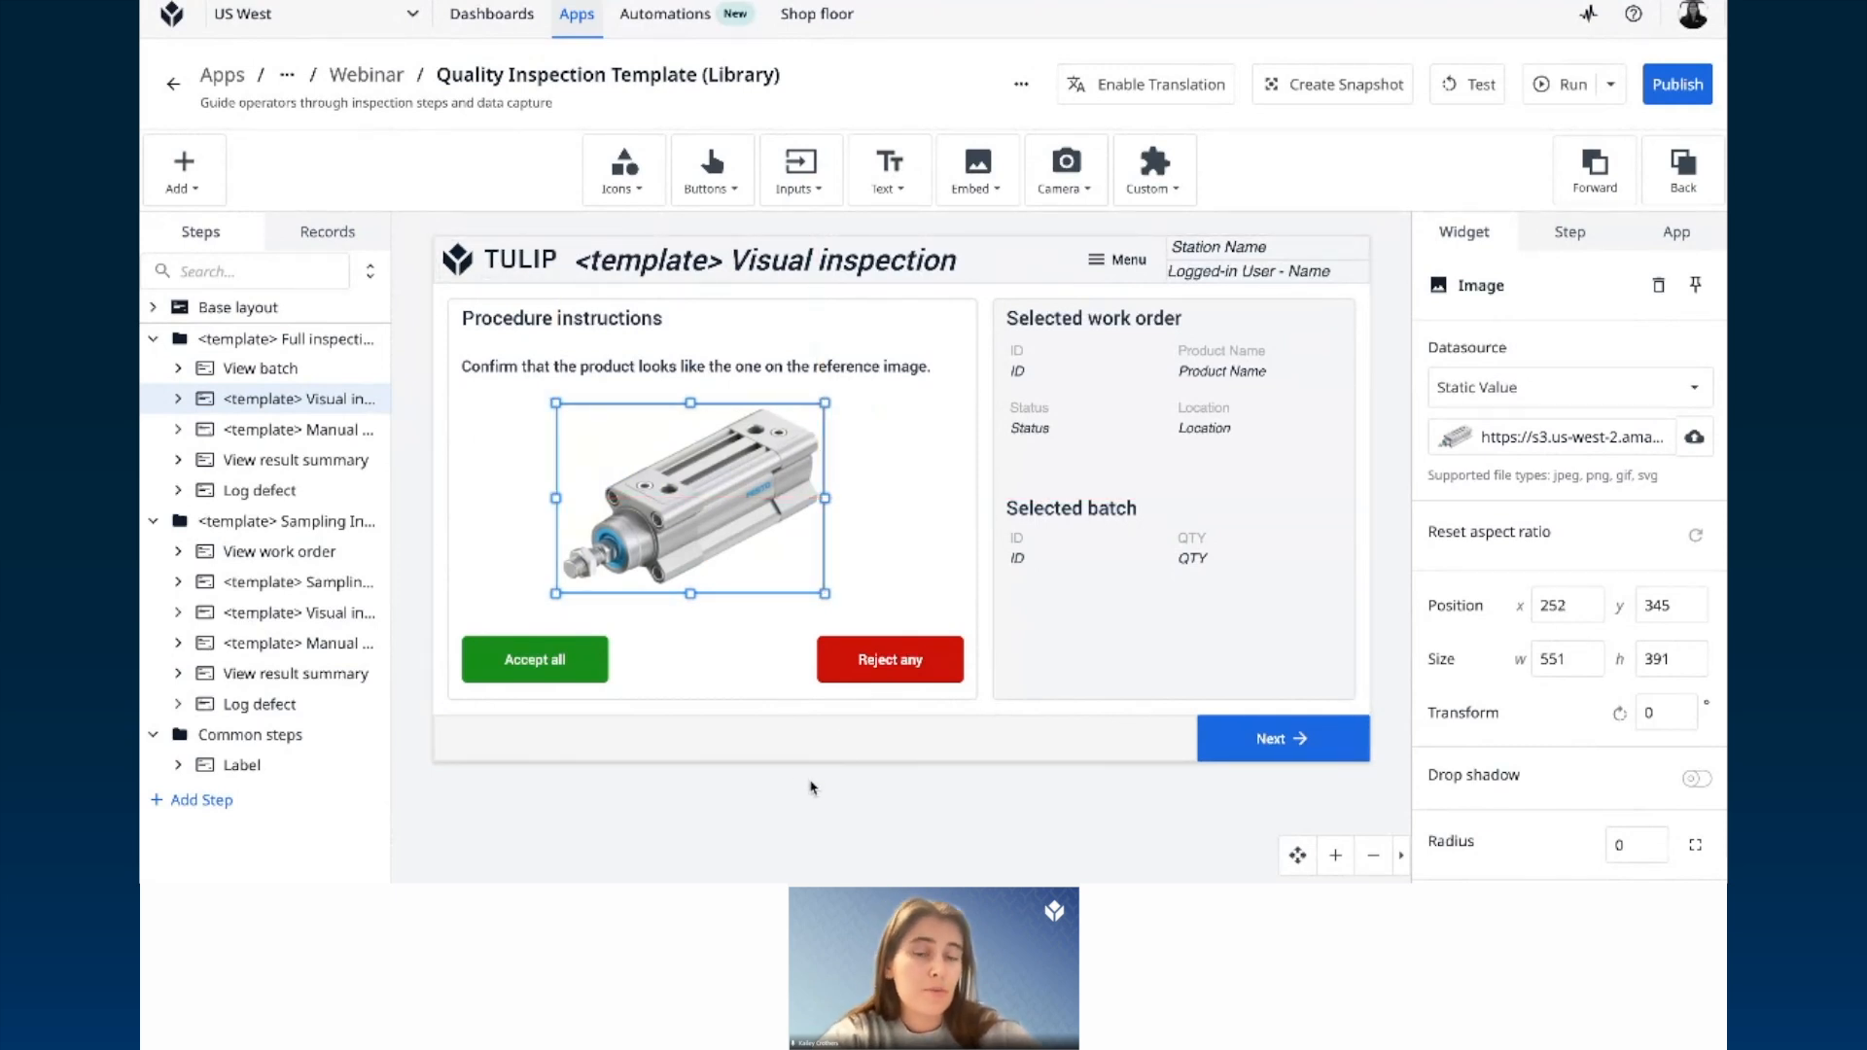
# Step: Examine the conditions and record-storing actions of the Log Inspection Results trigger on the Accept all button
pyautogui.click(550, 664)
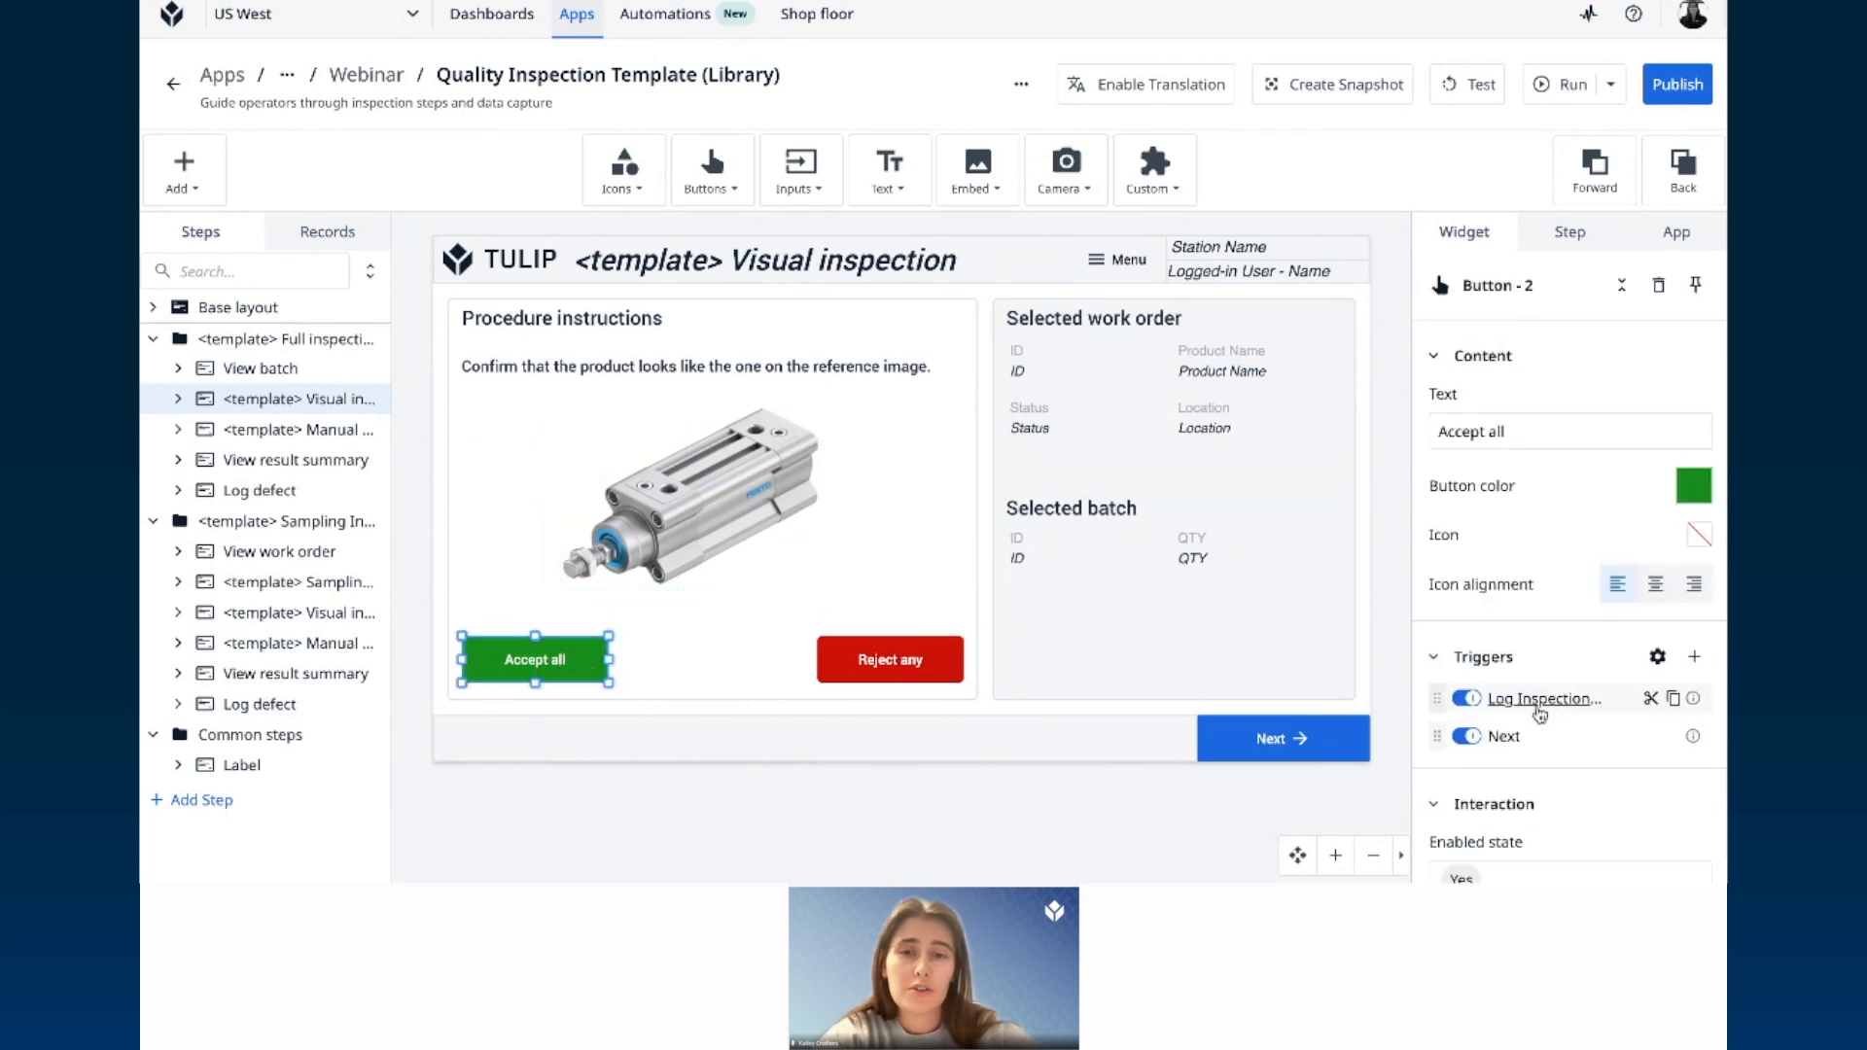
pyautogui.click(1573, 704)
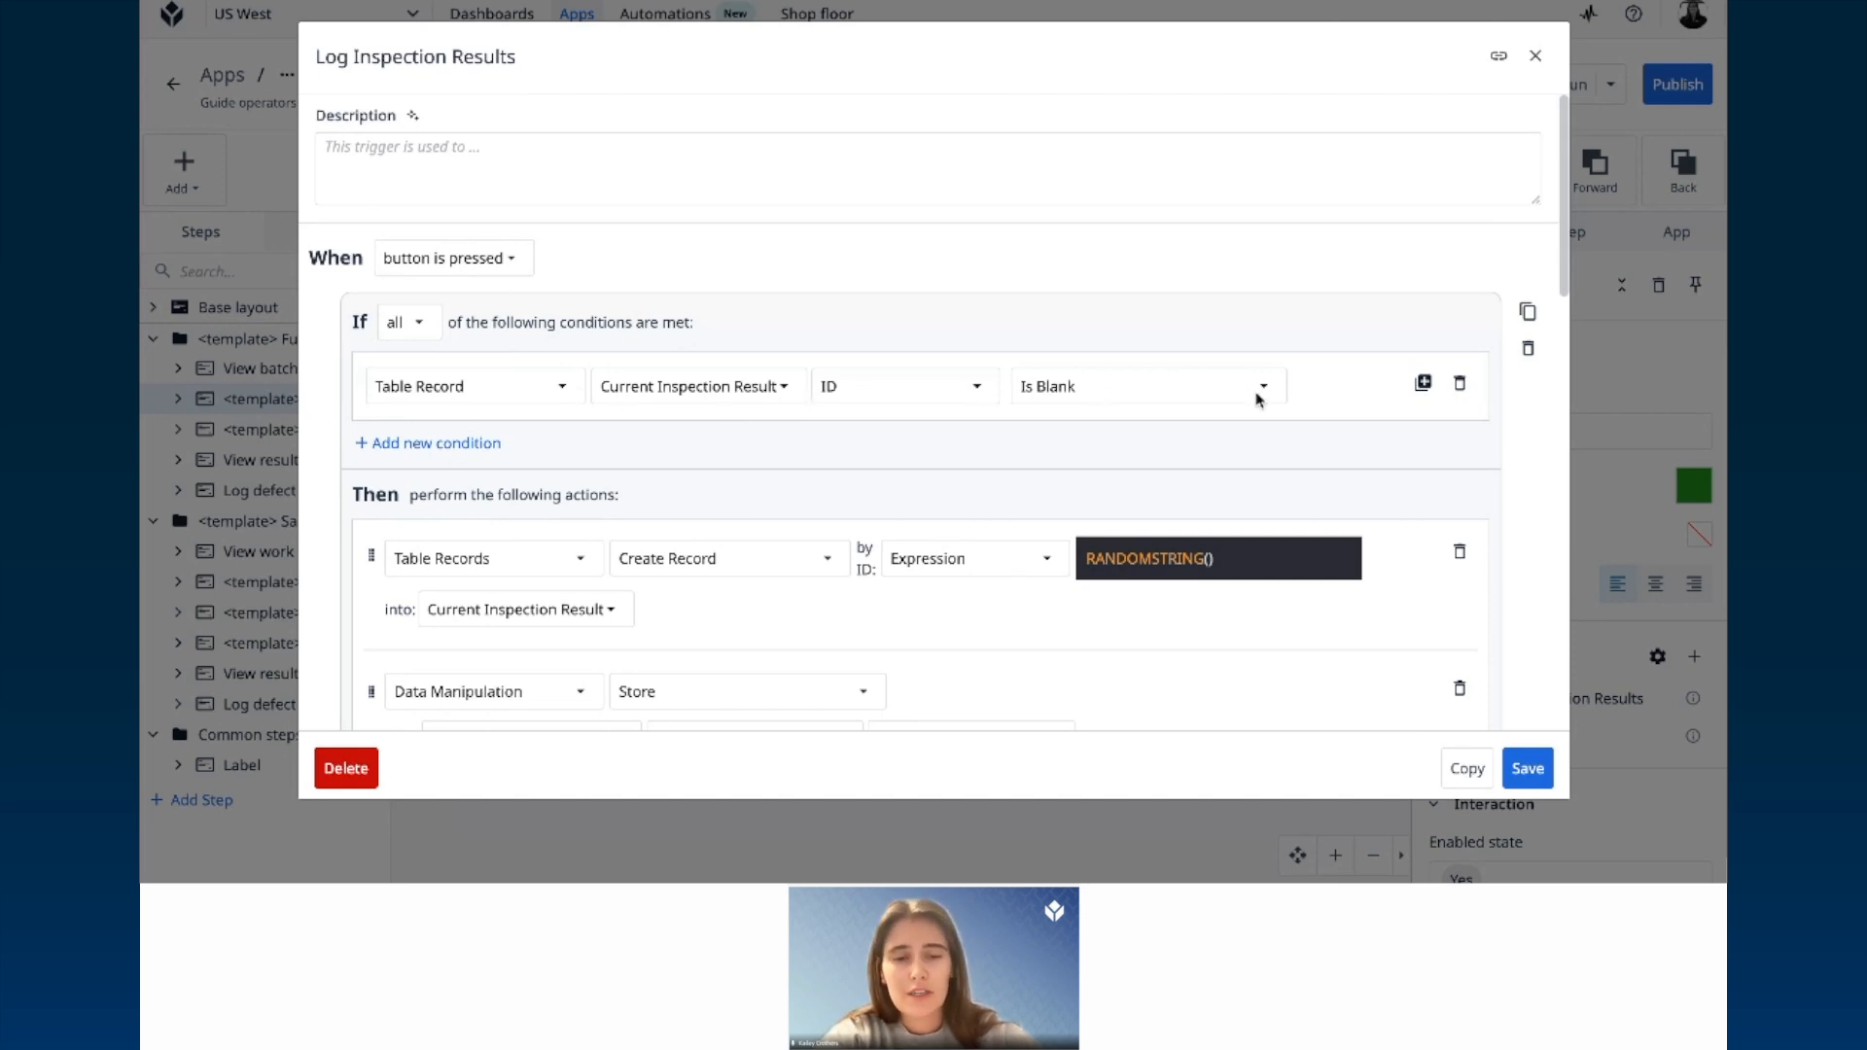
pyautogui.scroll(-1, 1242, 393)
pyautogui.scroll(-3, 1242, 394)
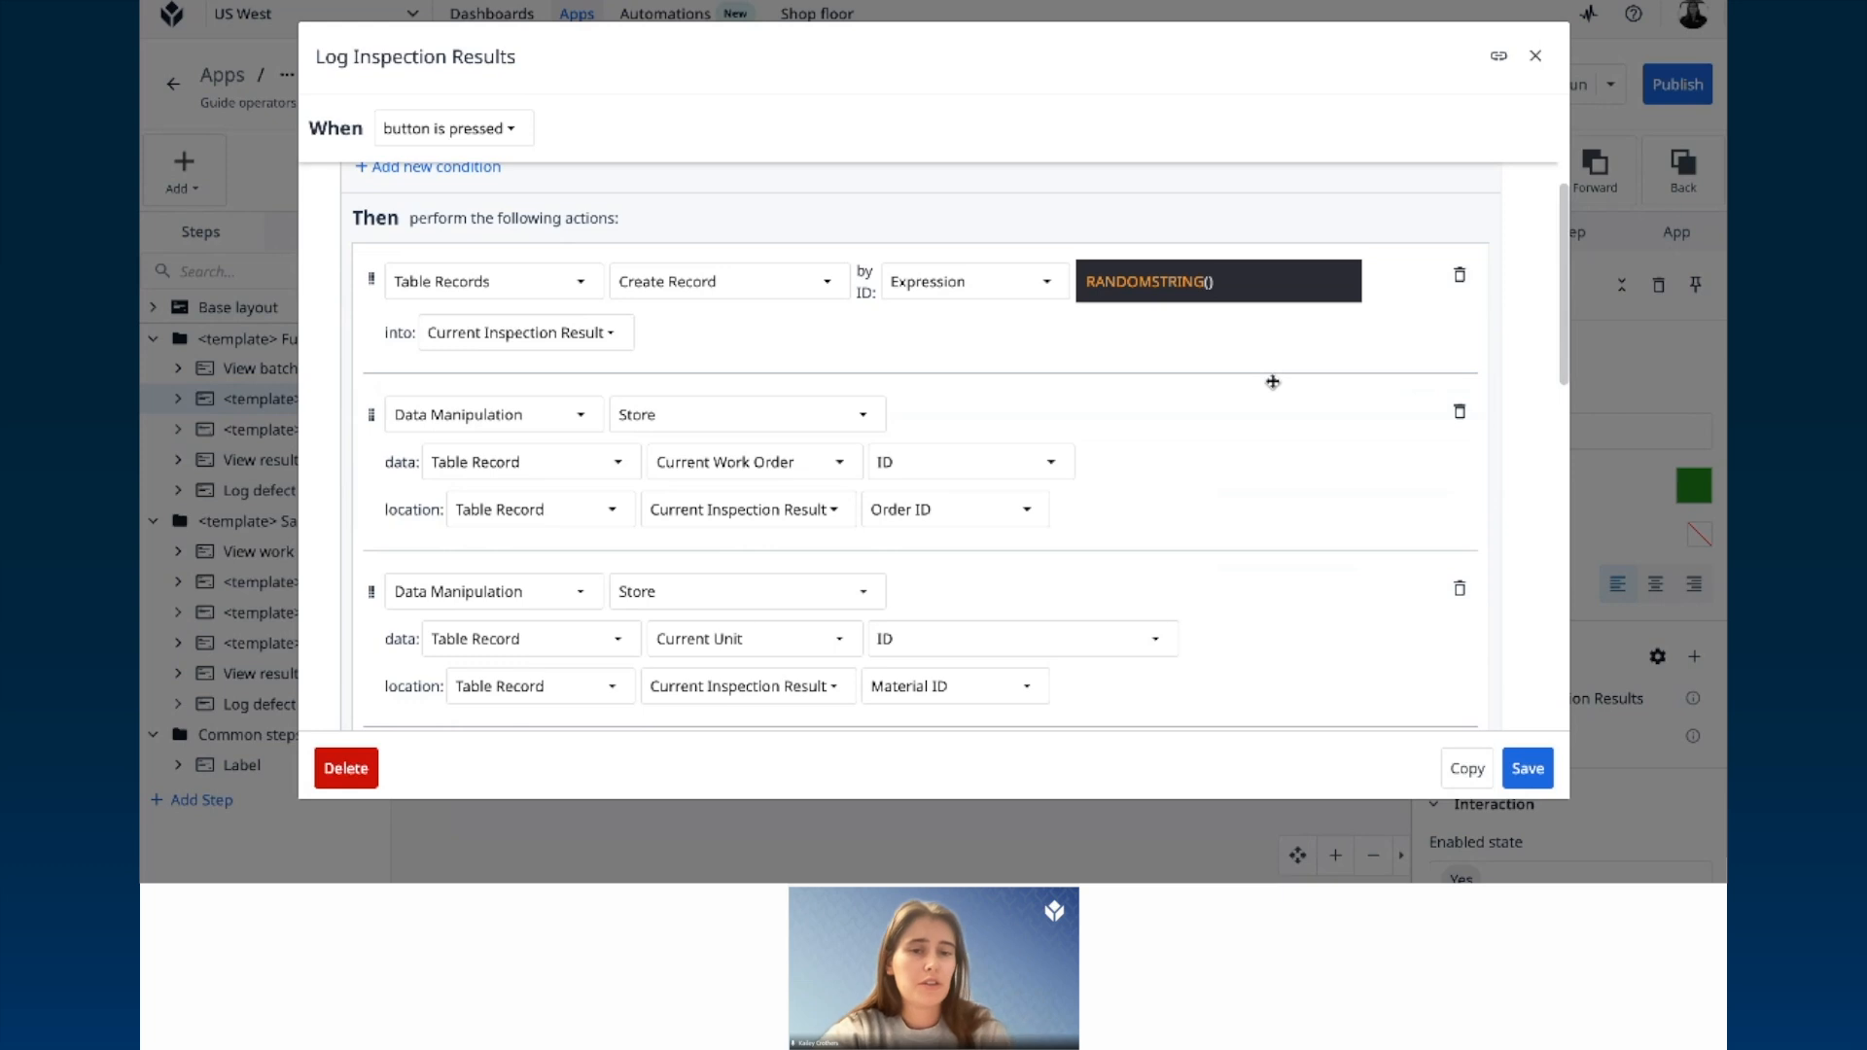
pyautogui.scroll(-3, 1272, 381)
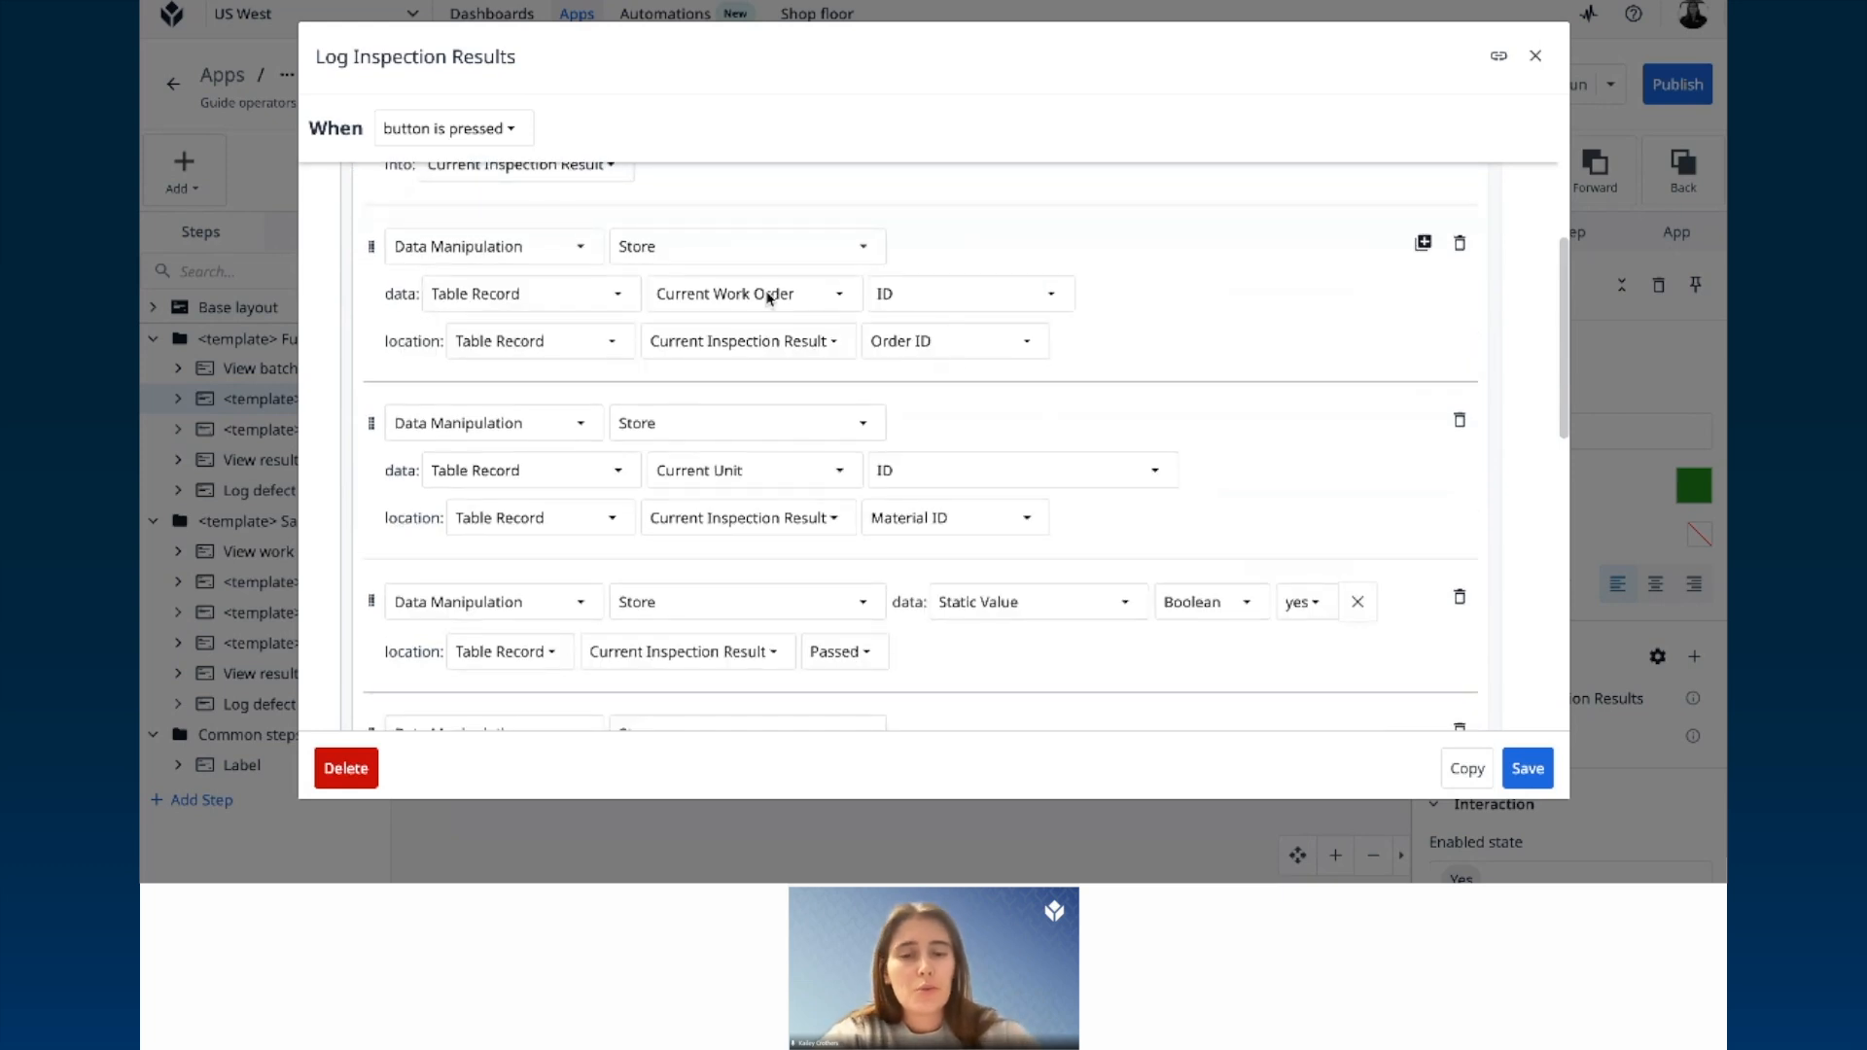
pyautogui.scroll(-2, 875, 369)
pyautogui.scroll(-10, 1001, 451)
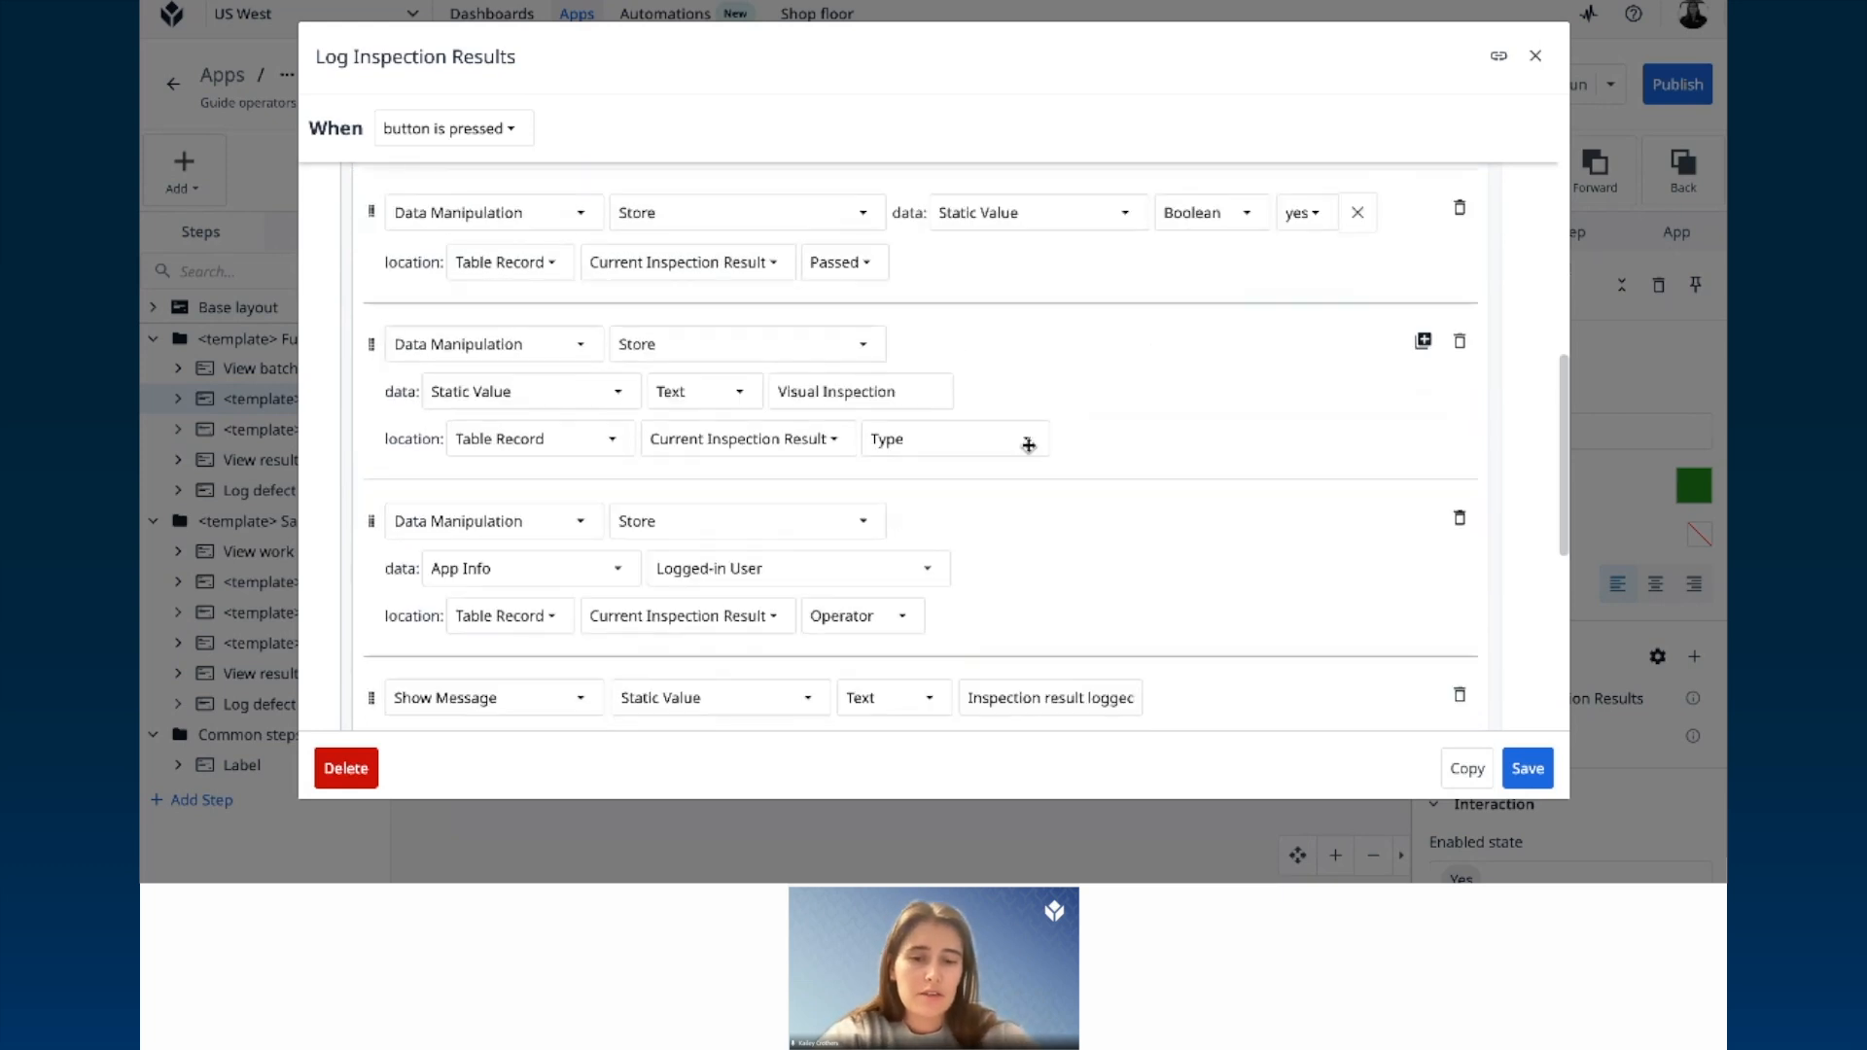
pyautogui.scroll(5, 1098, 333)
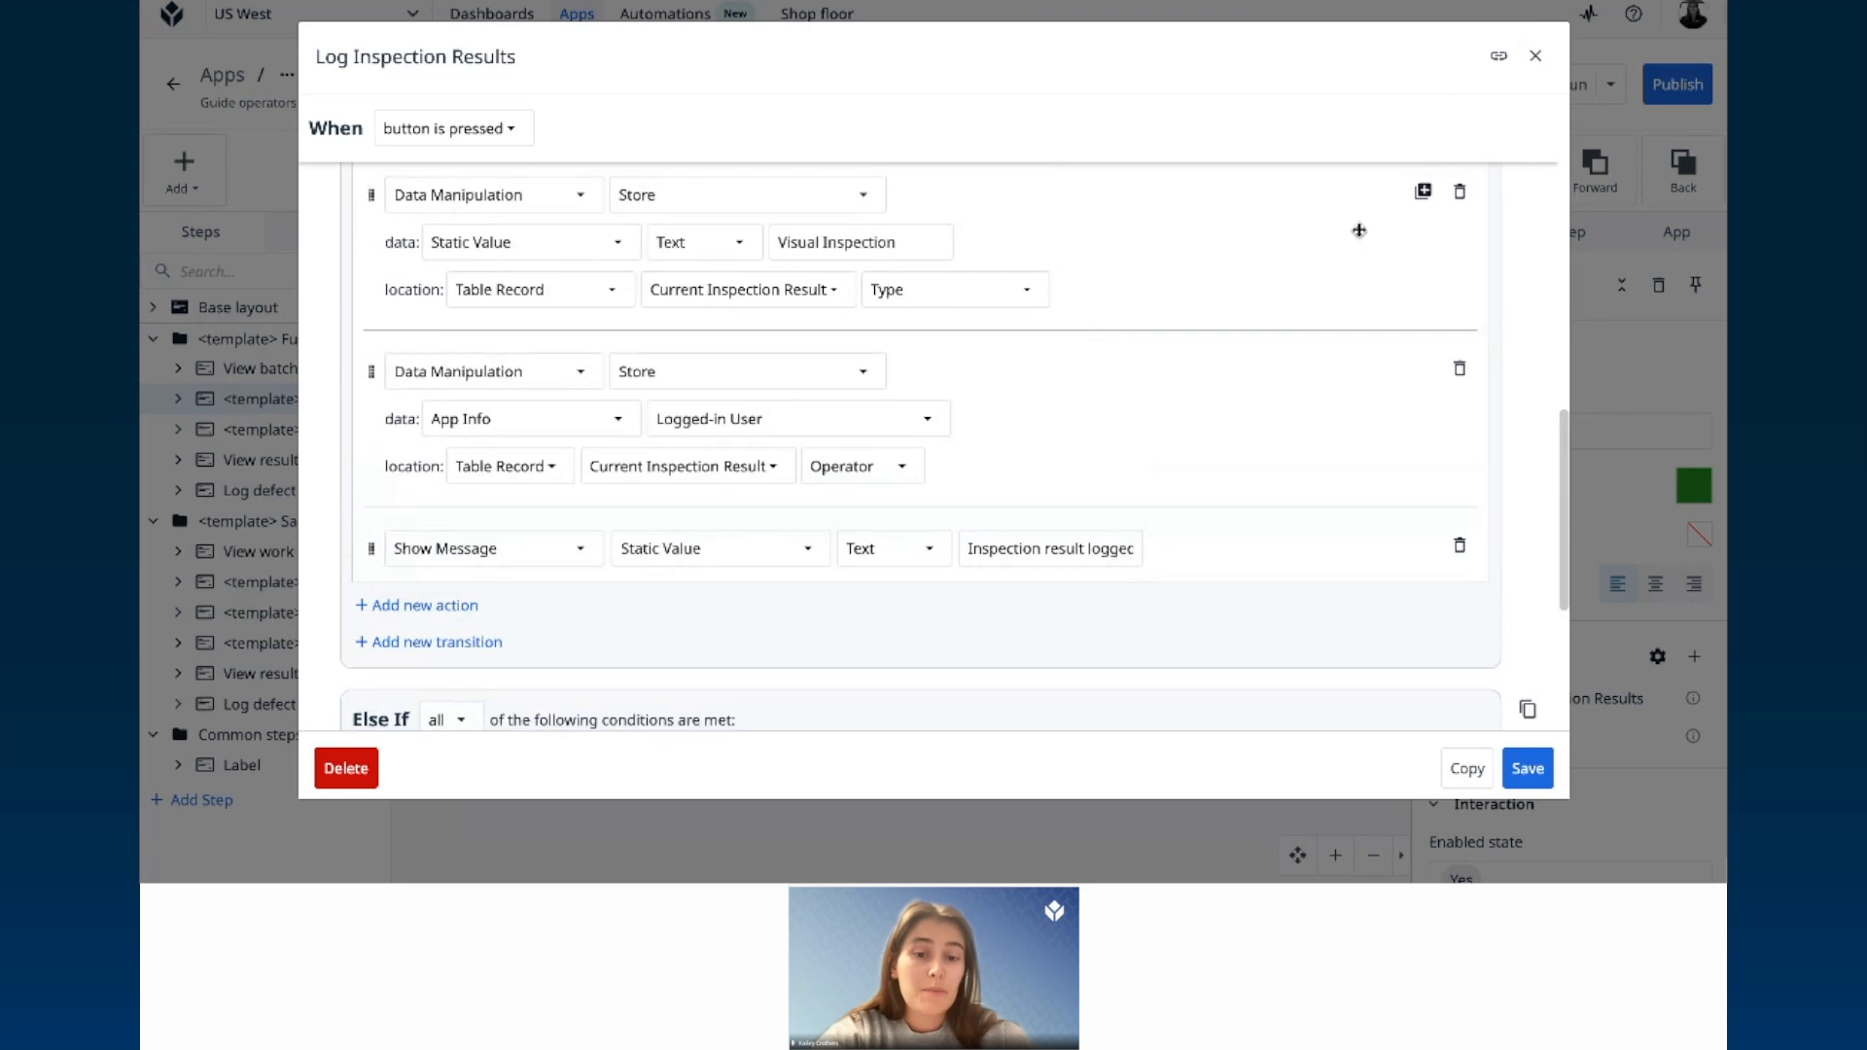
pyautogui.click(1535, 56)
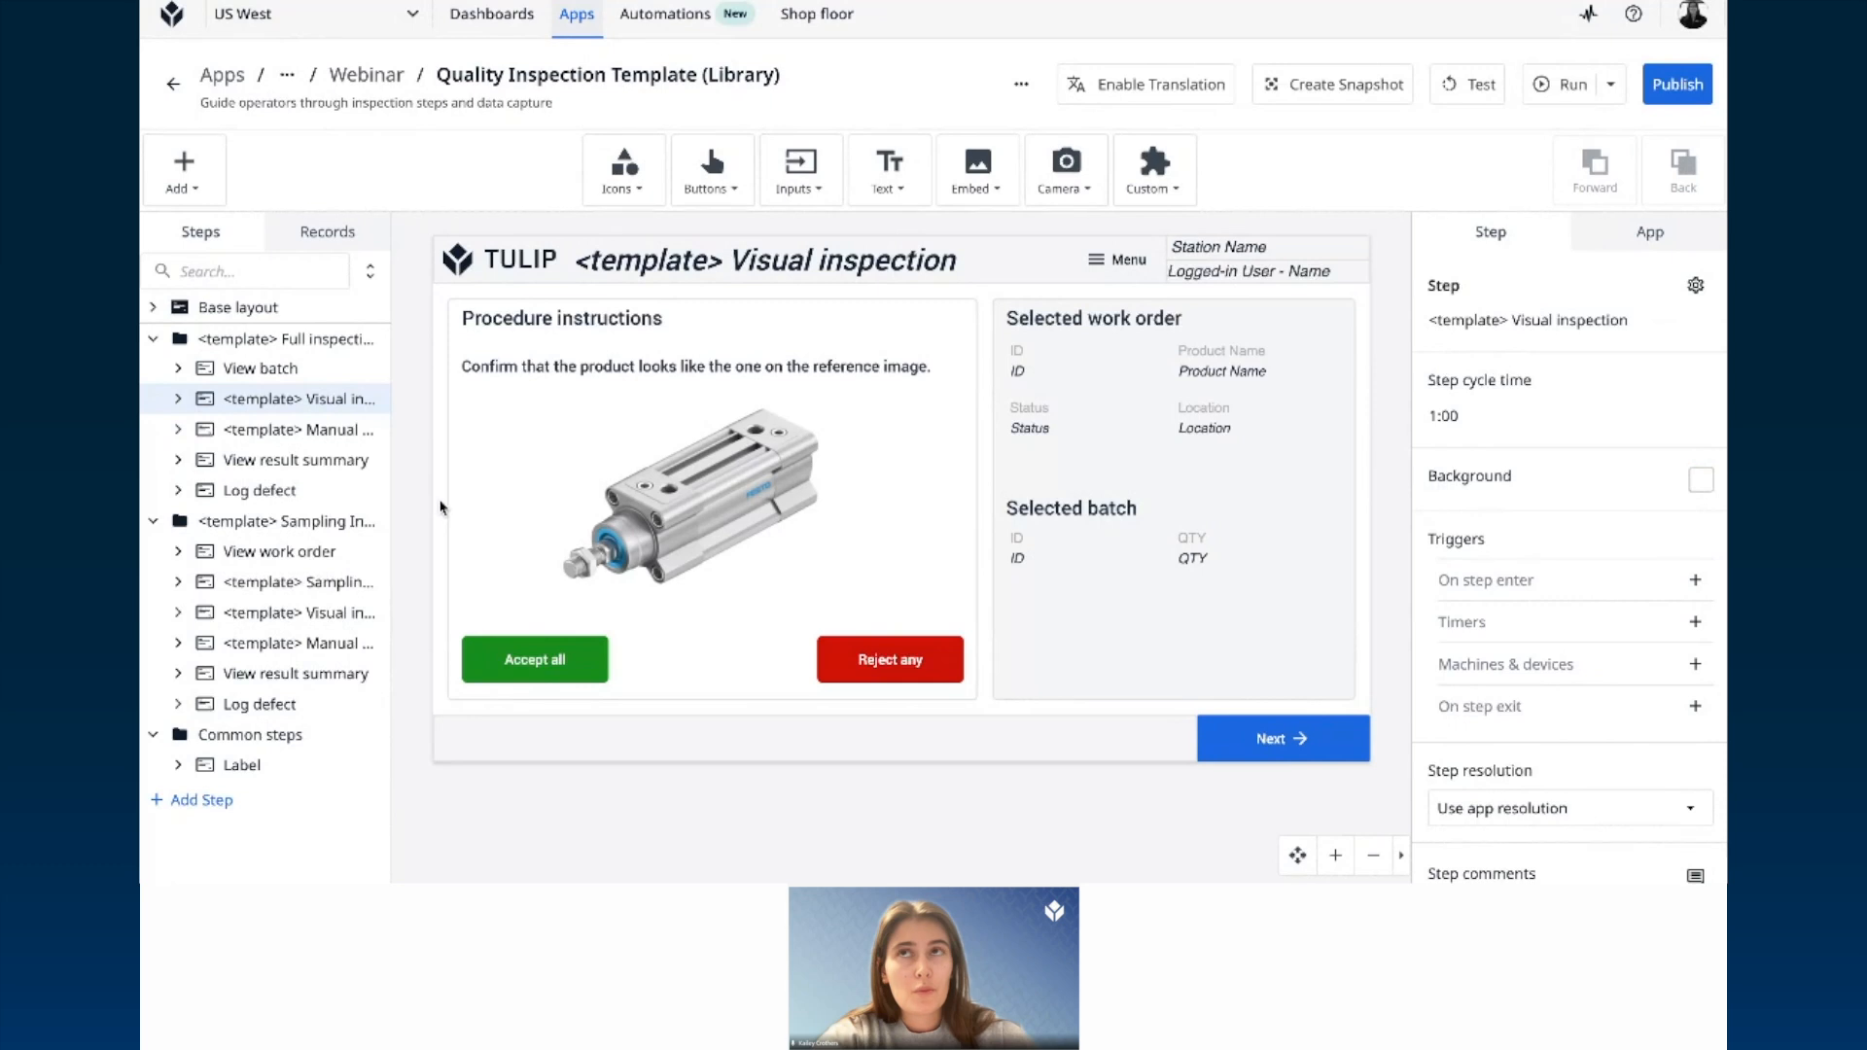
pyautogui.click(577, 664)
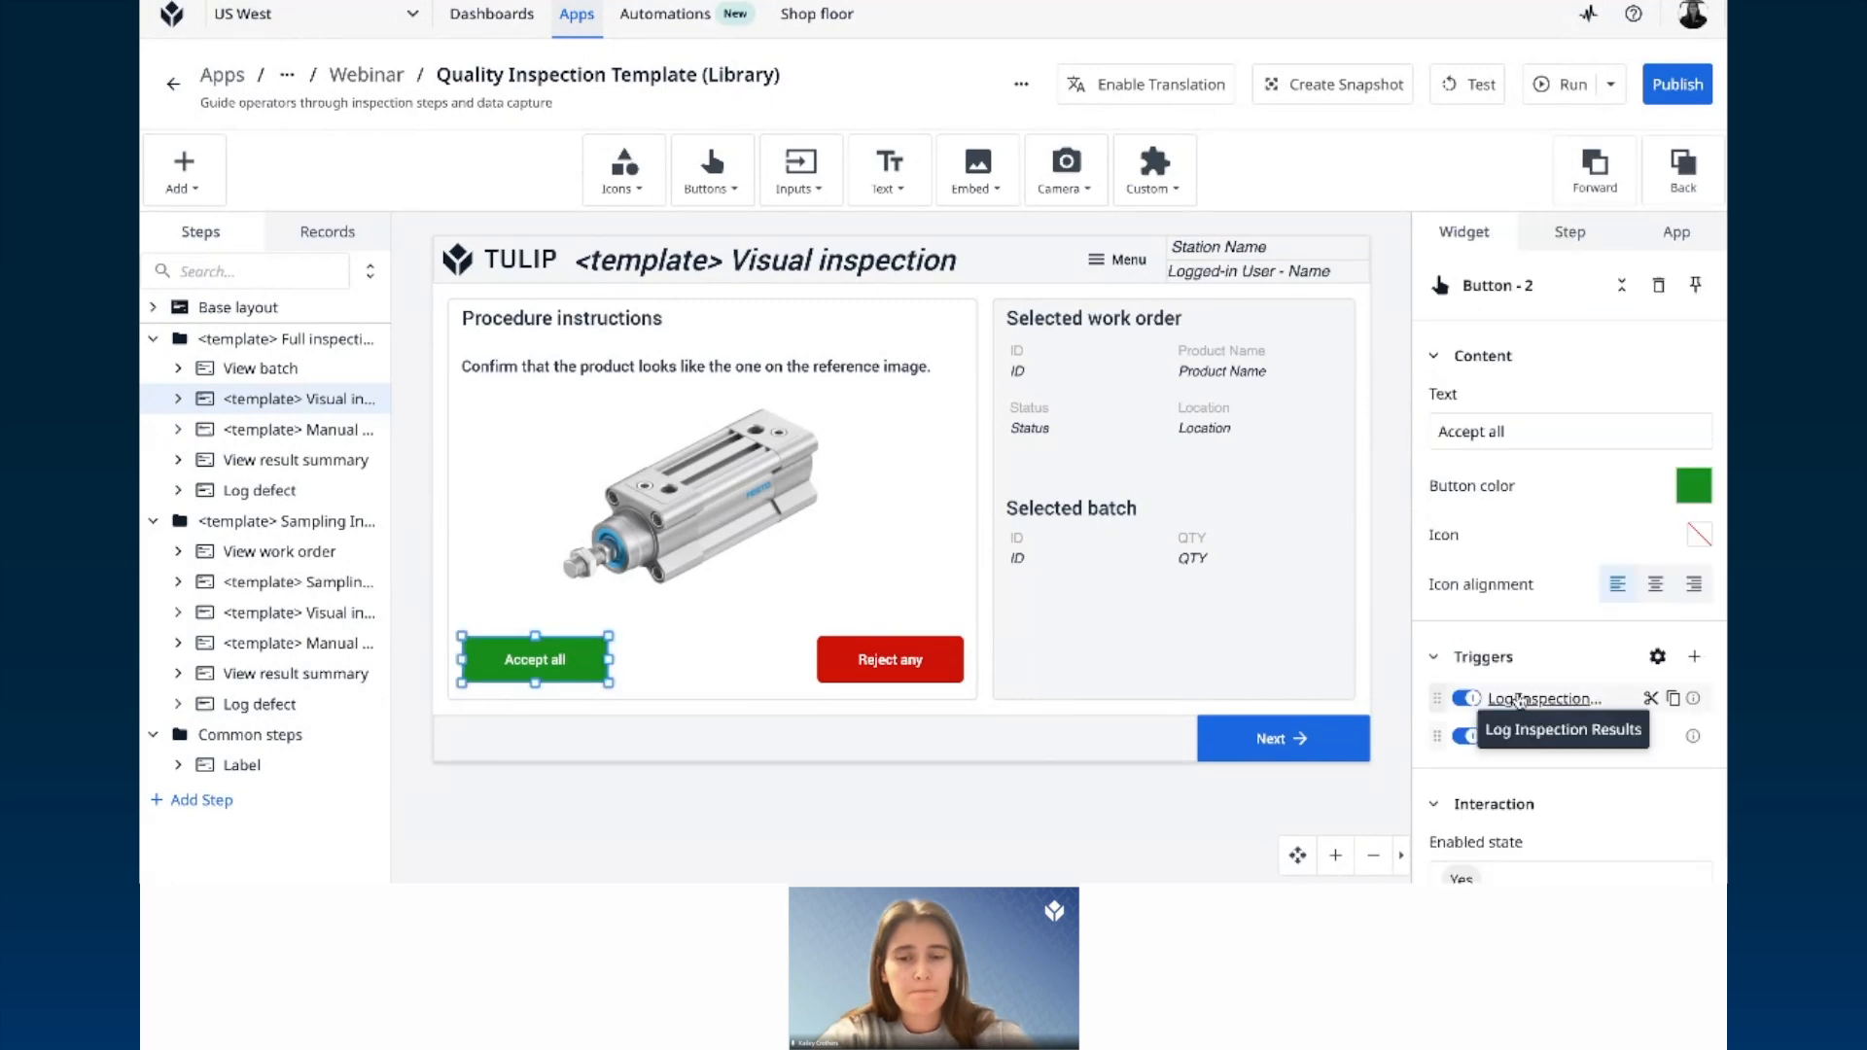
pyautogui.click(778, 802)
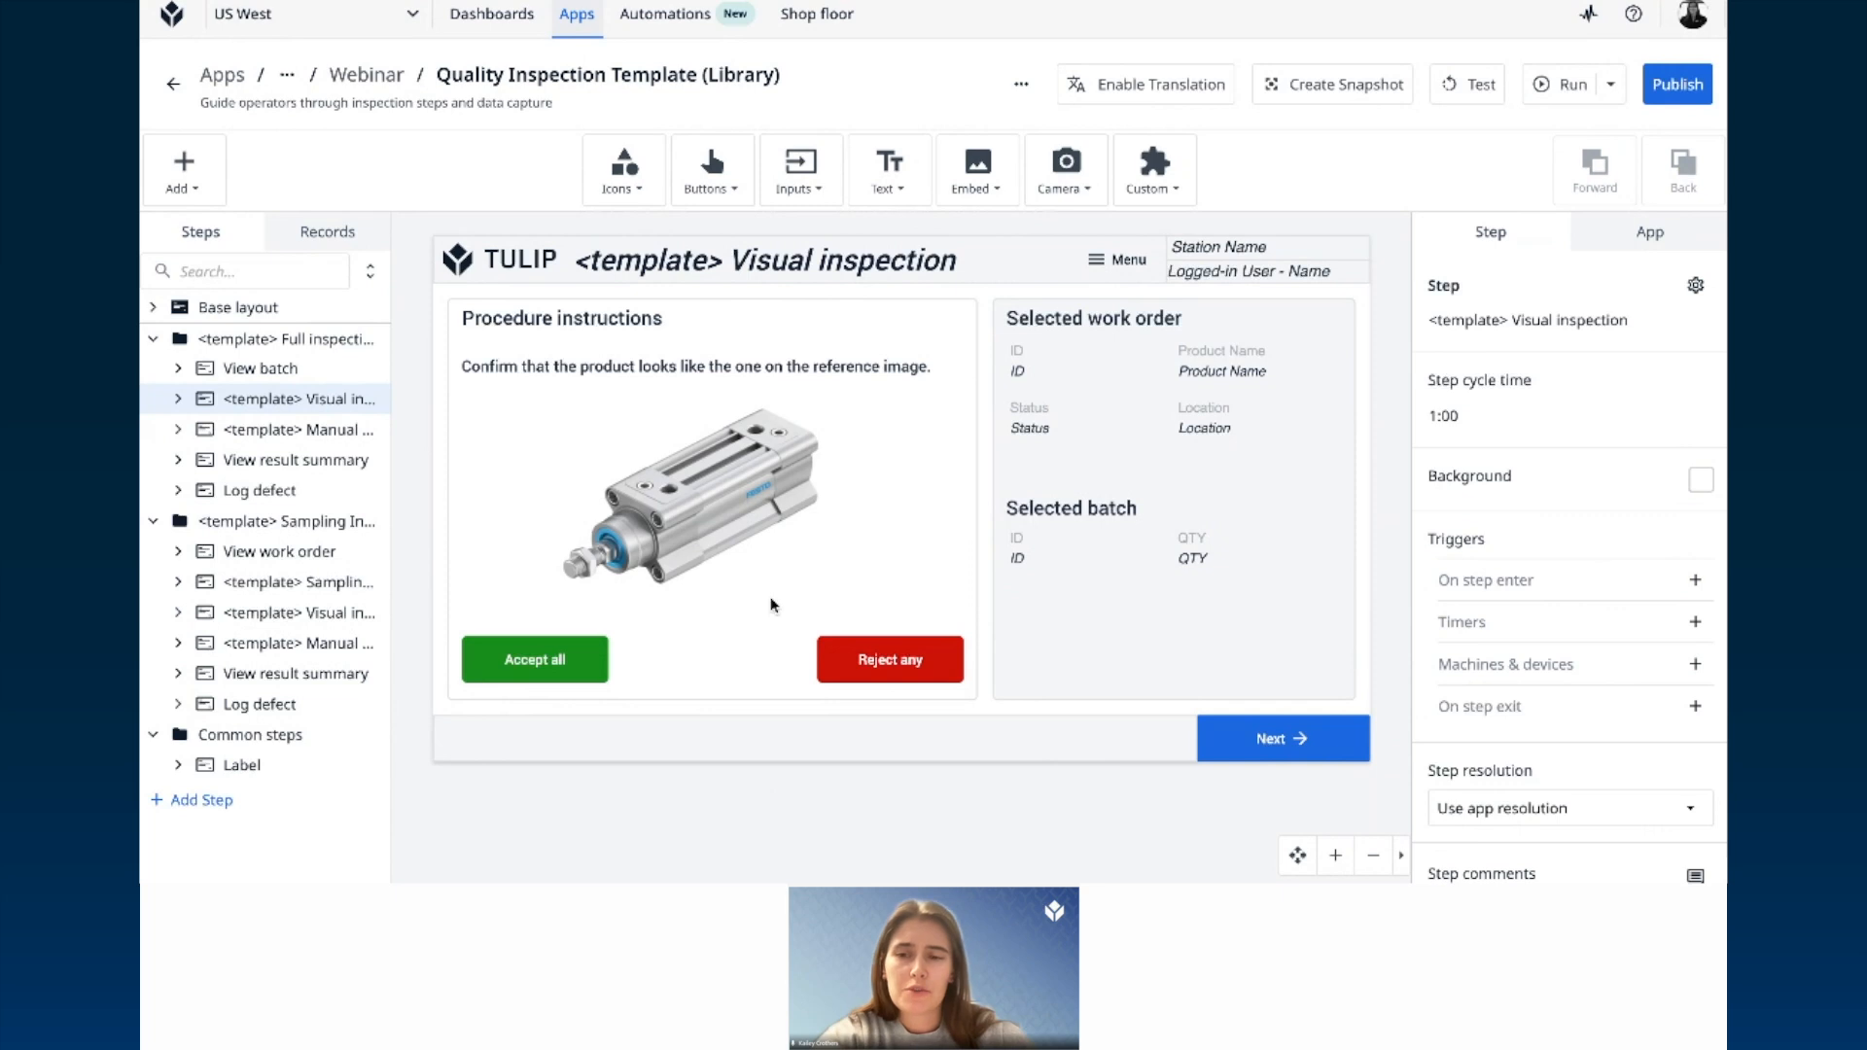
# Step: Check the step-enter triggers of the Base layout and the full-inspection View batch step
pyautogui.click(266, 311)
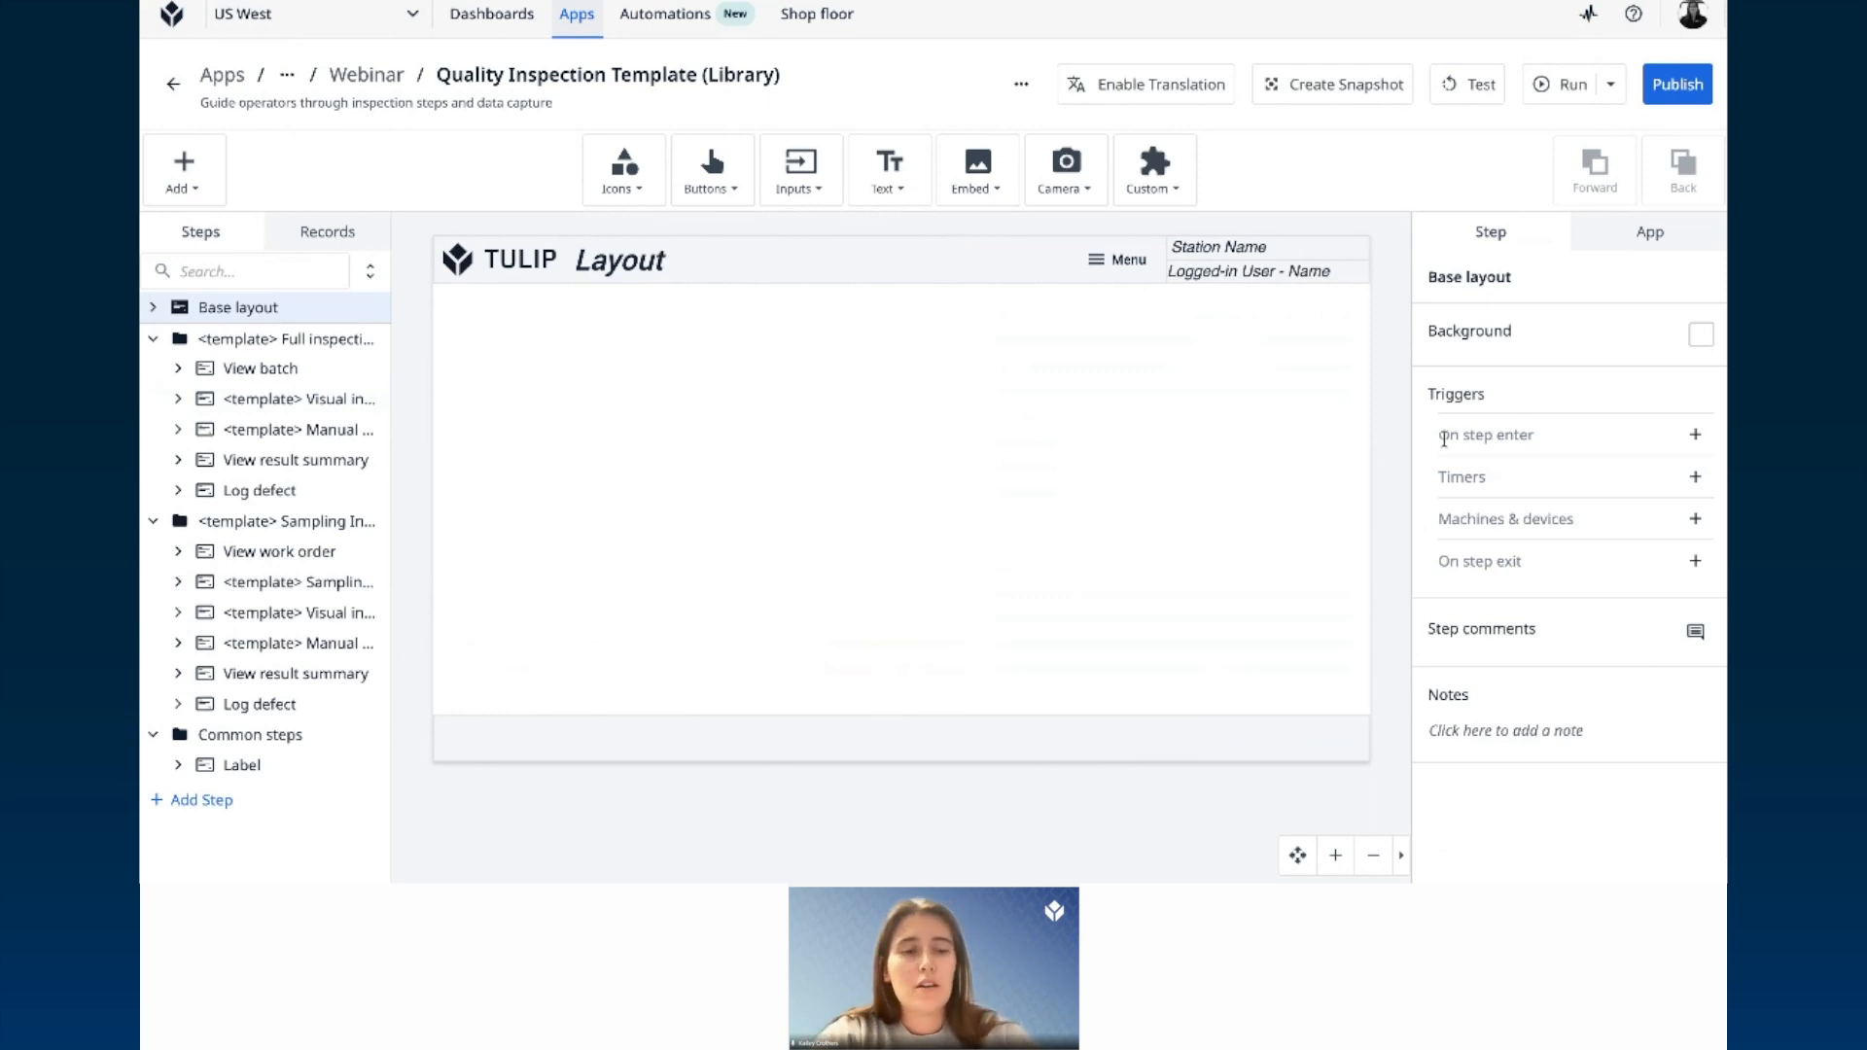
pyautogui.moveTo(1437, 442); pyautogui.dragTo(1536, 445)
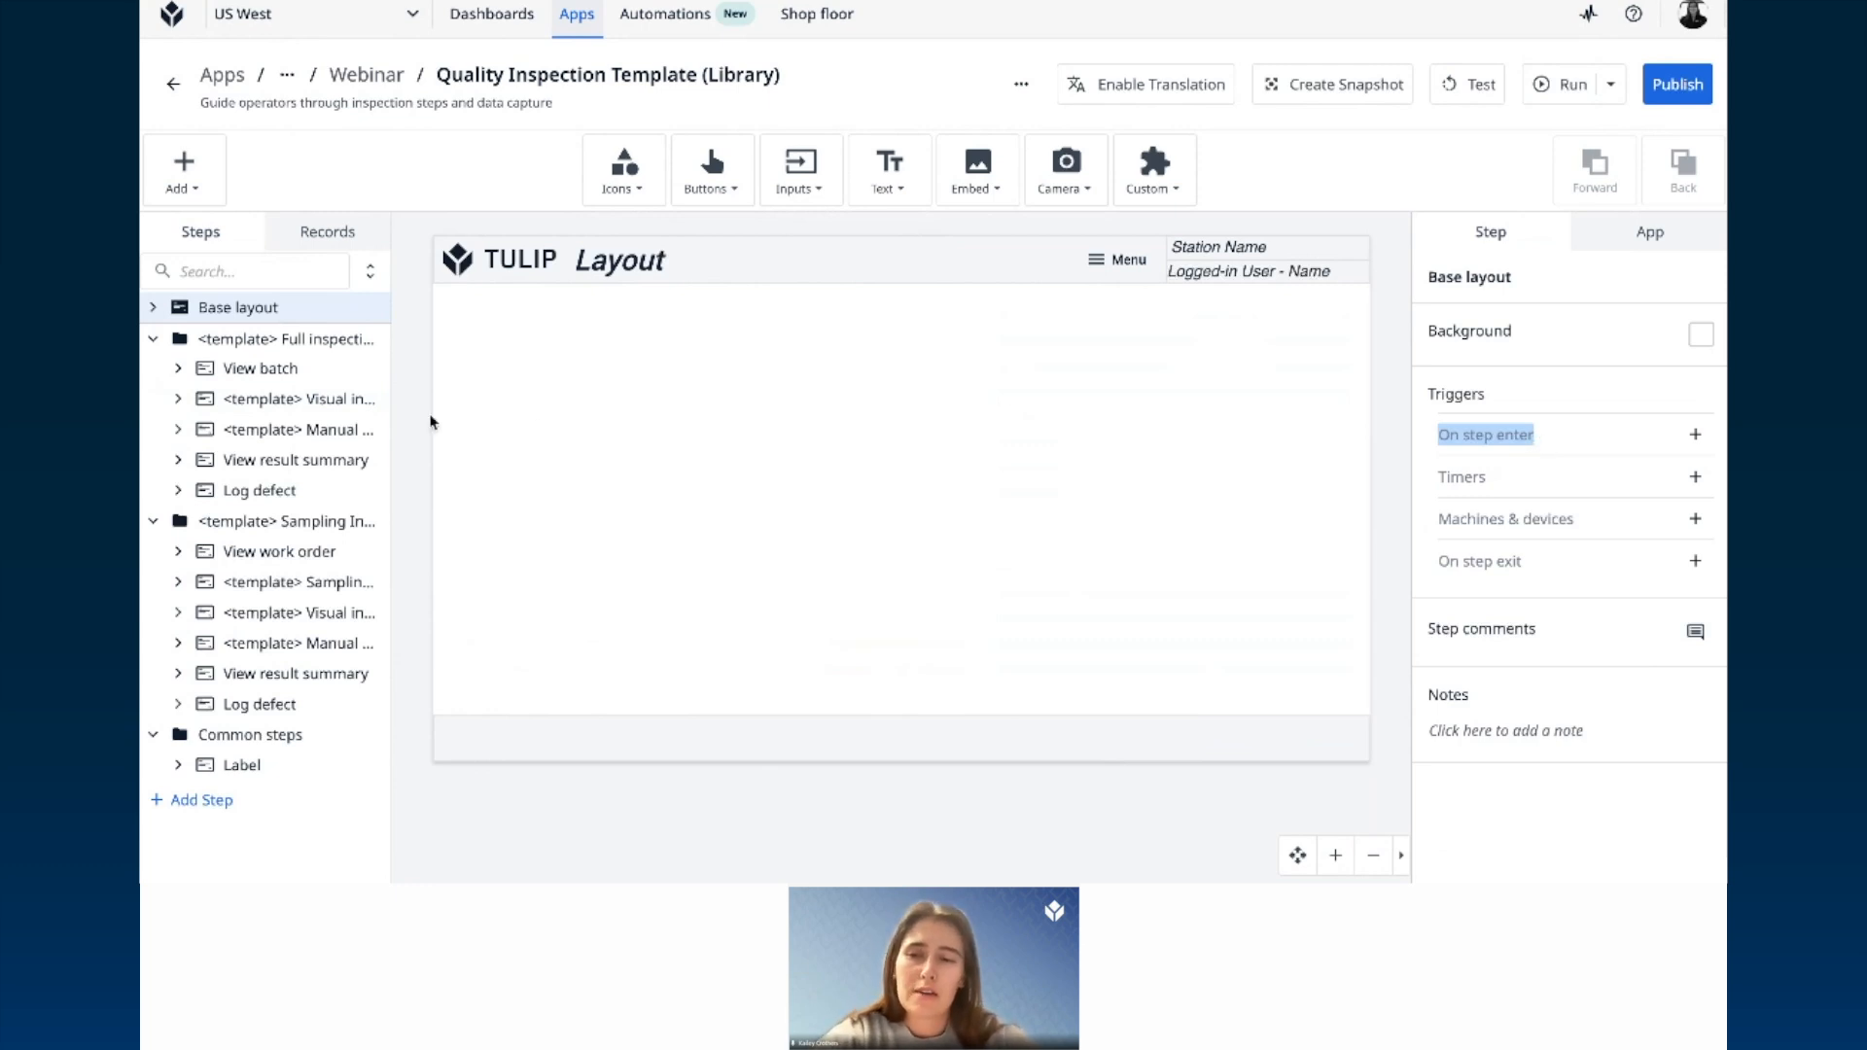
pyautogui.click(267, 371)
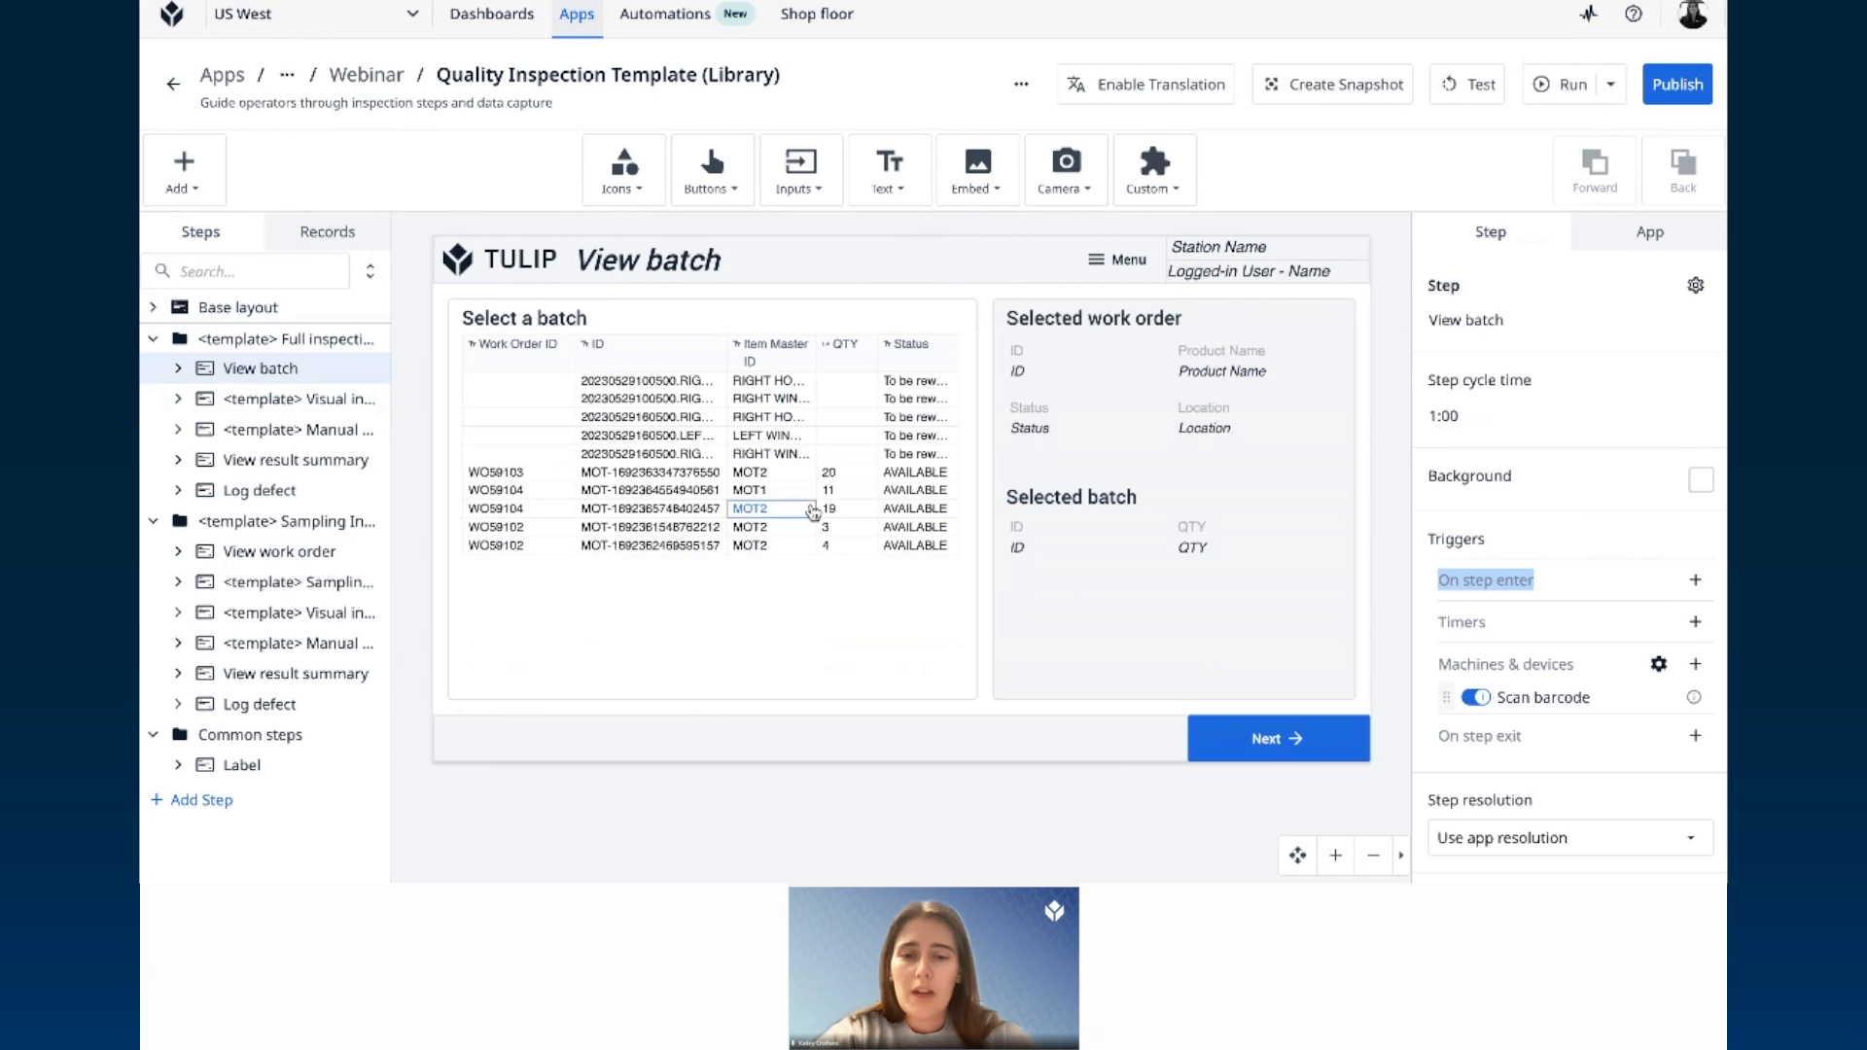
# Step: Review the reference image and the Accept all, Reject any and Next buttons on the full-inspection Visual inspection step
pyautogui.click(268, 402)
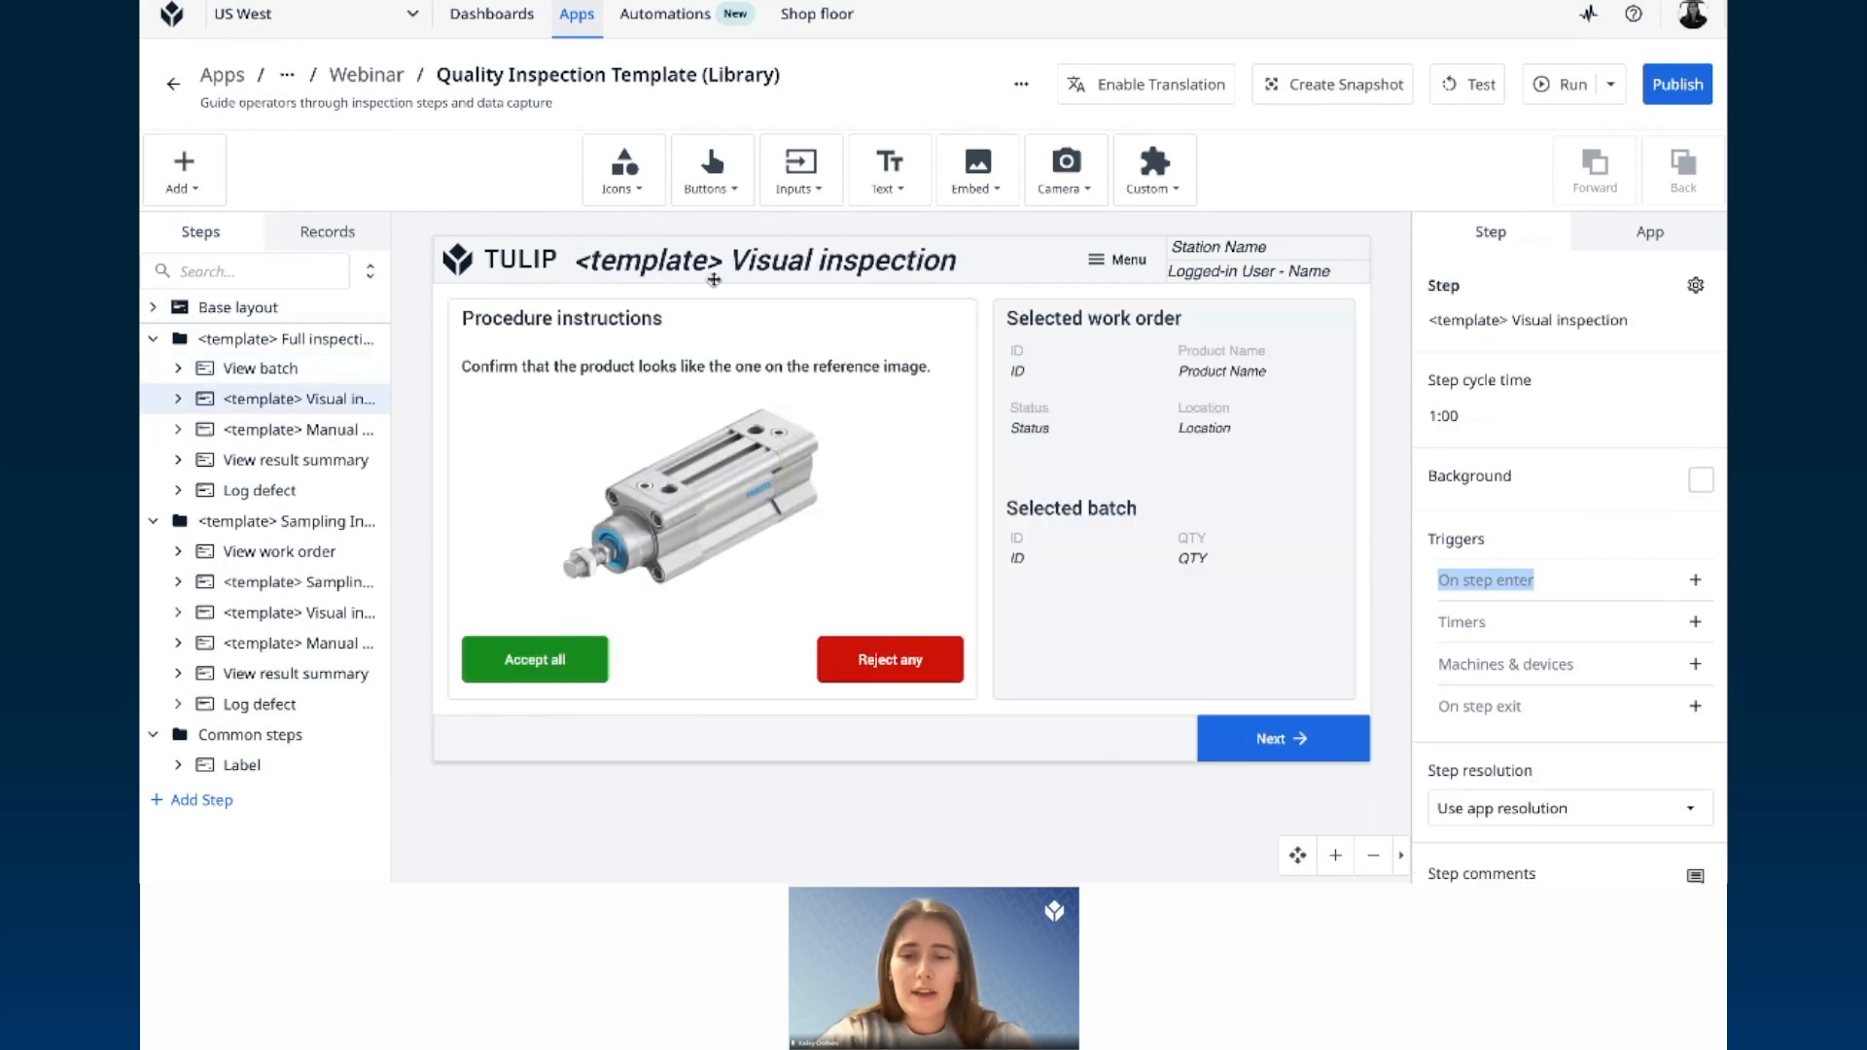
pyautogui.click(757, 500)
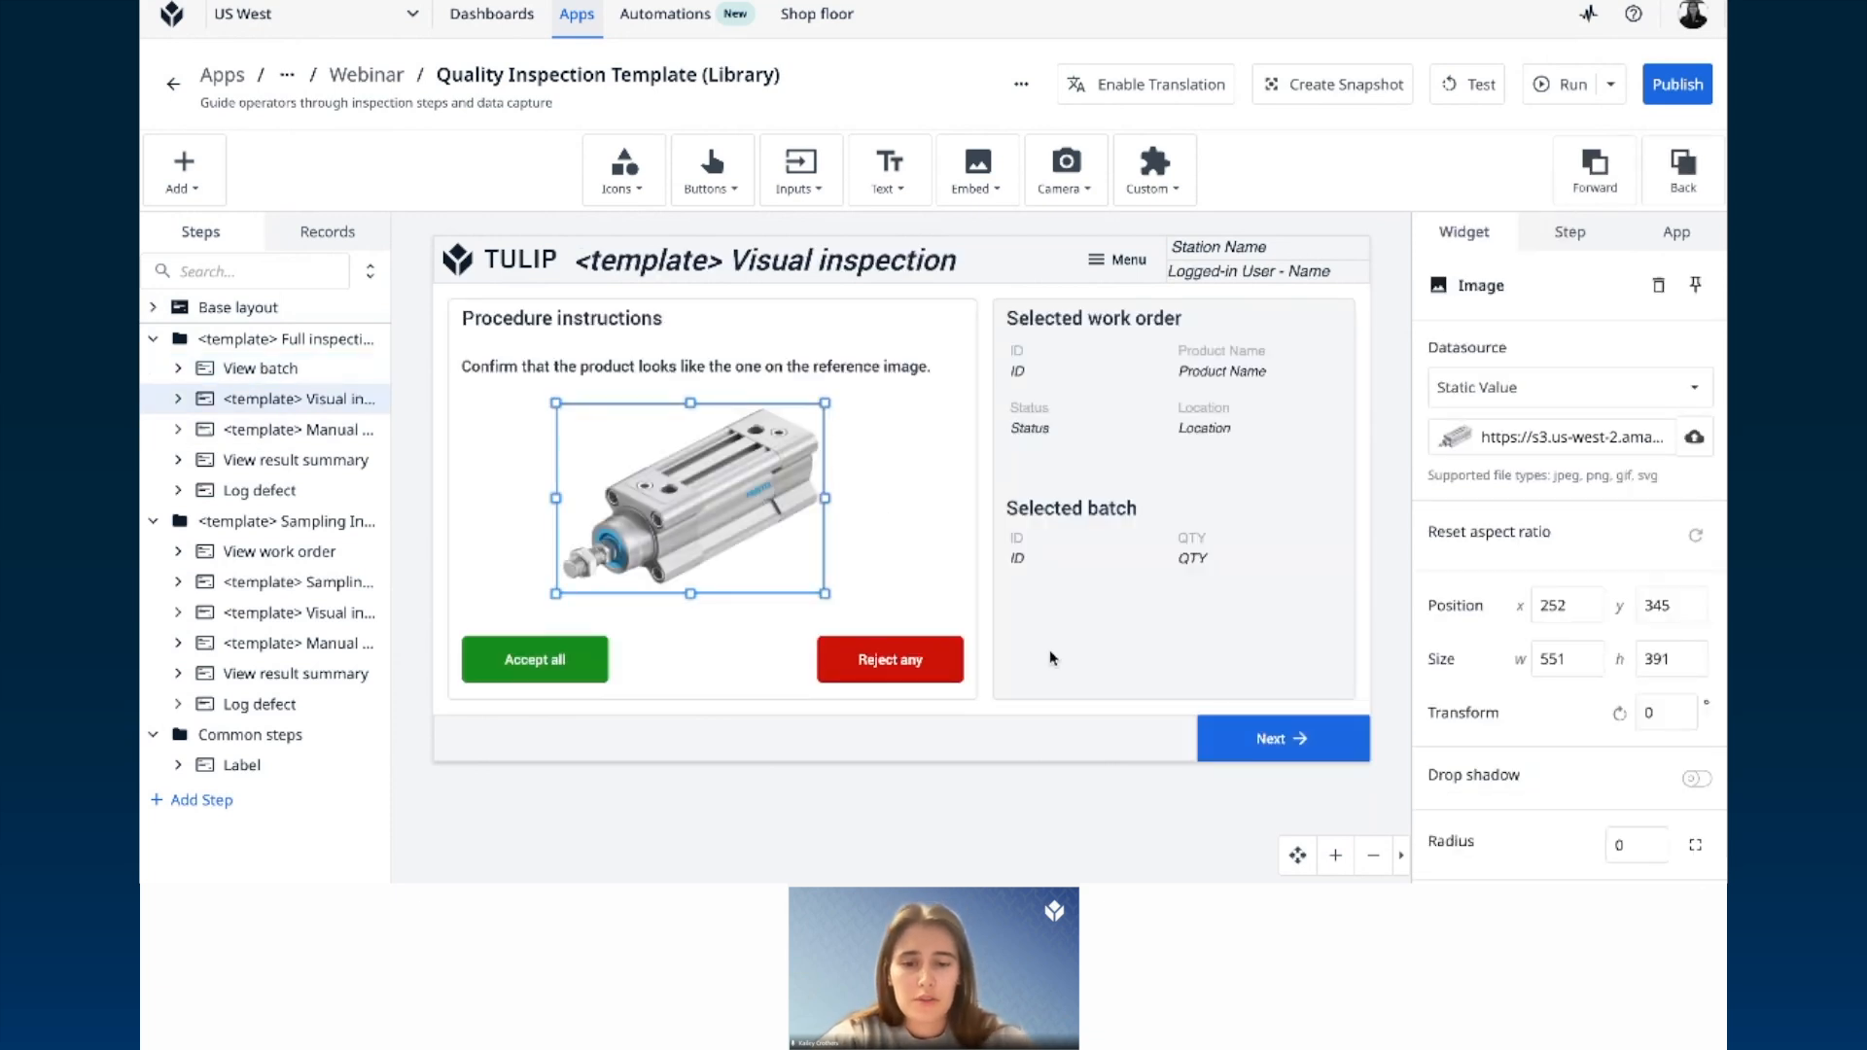
pyautogui.click(547, 670)
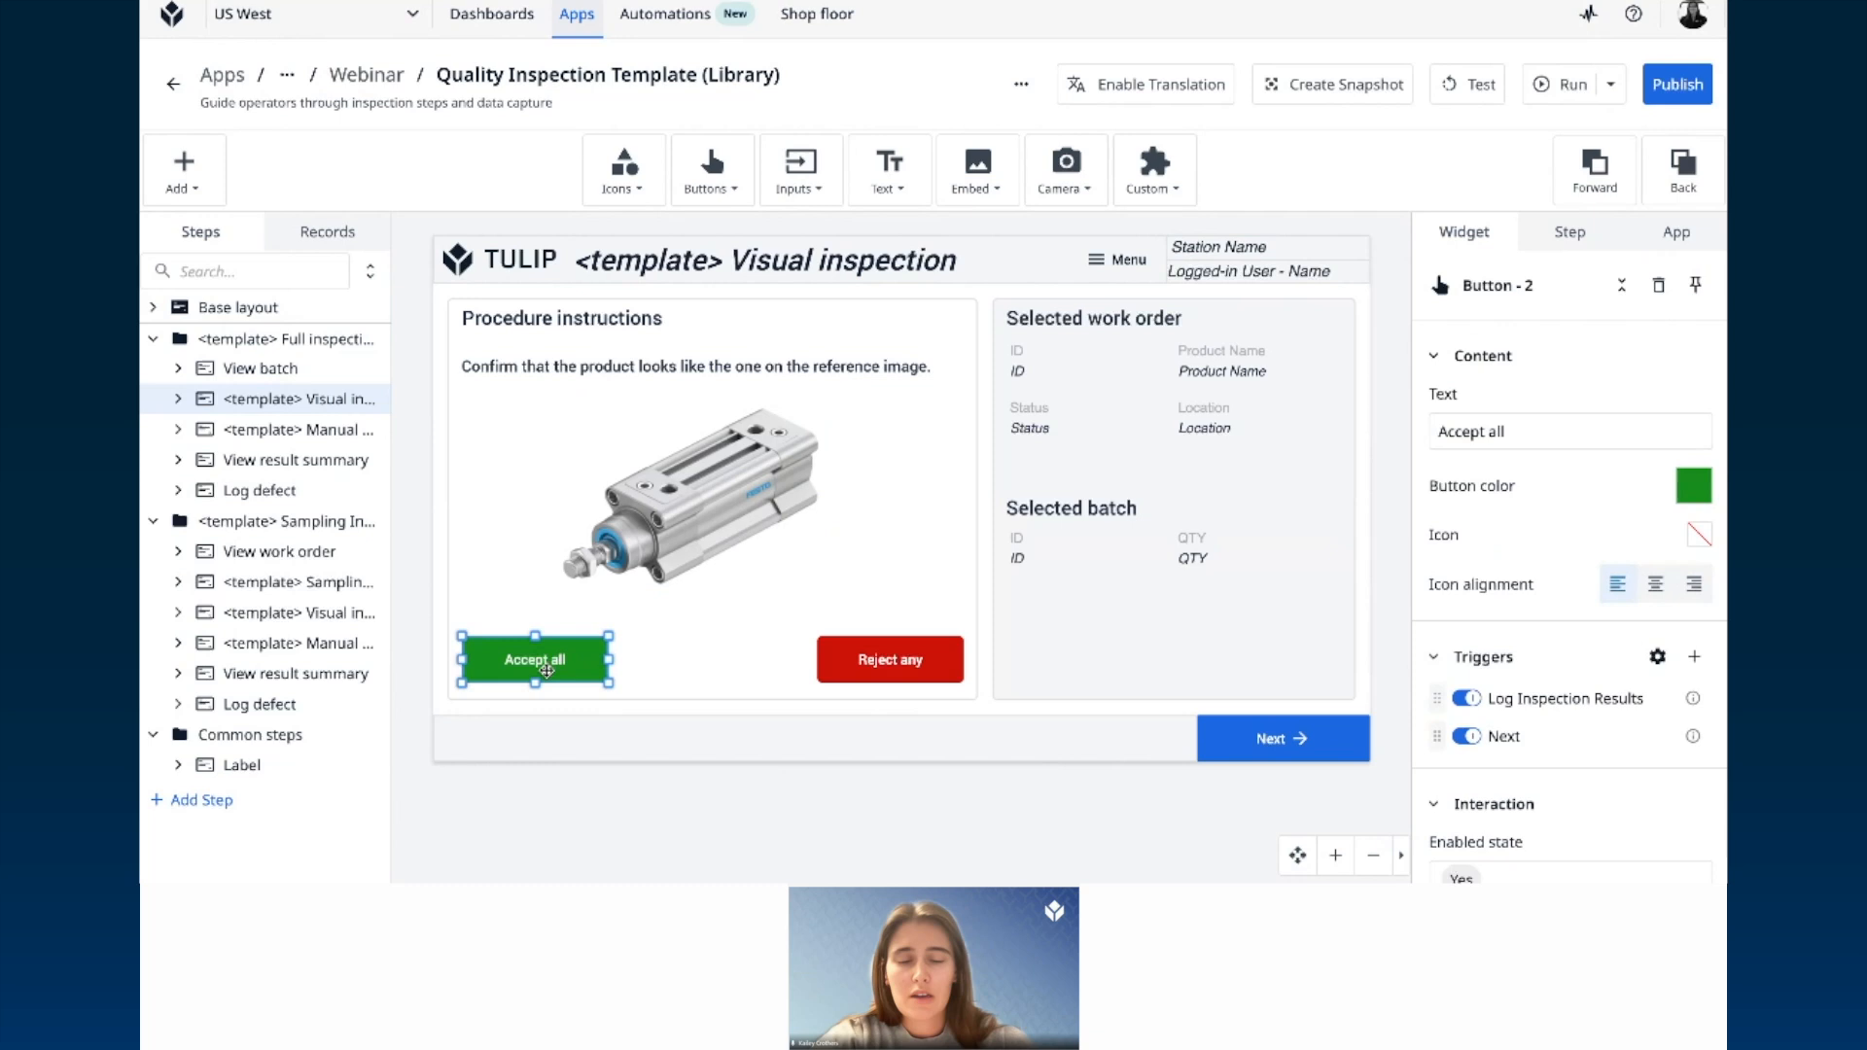
pyautogui.click(885, 670)
pyautogui.click(1257, 738)
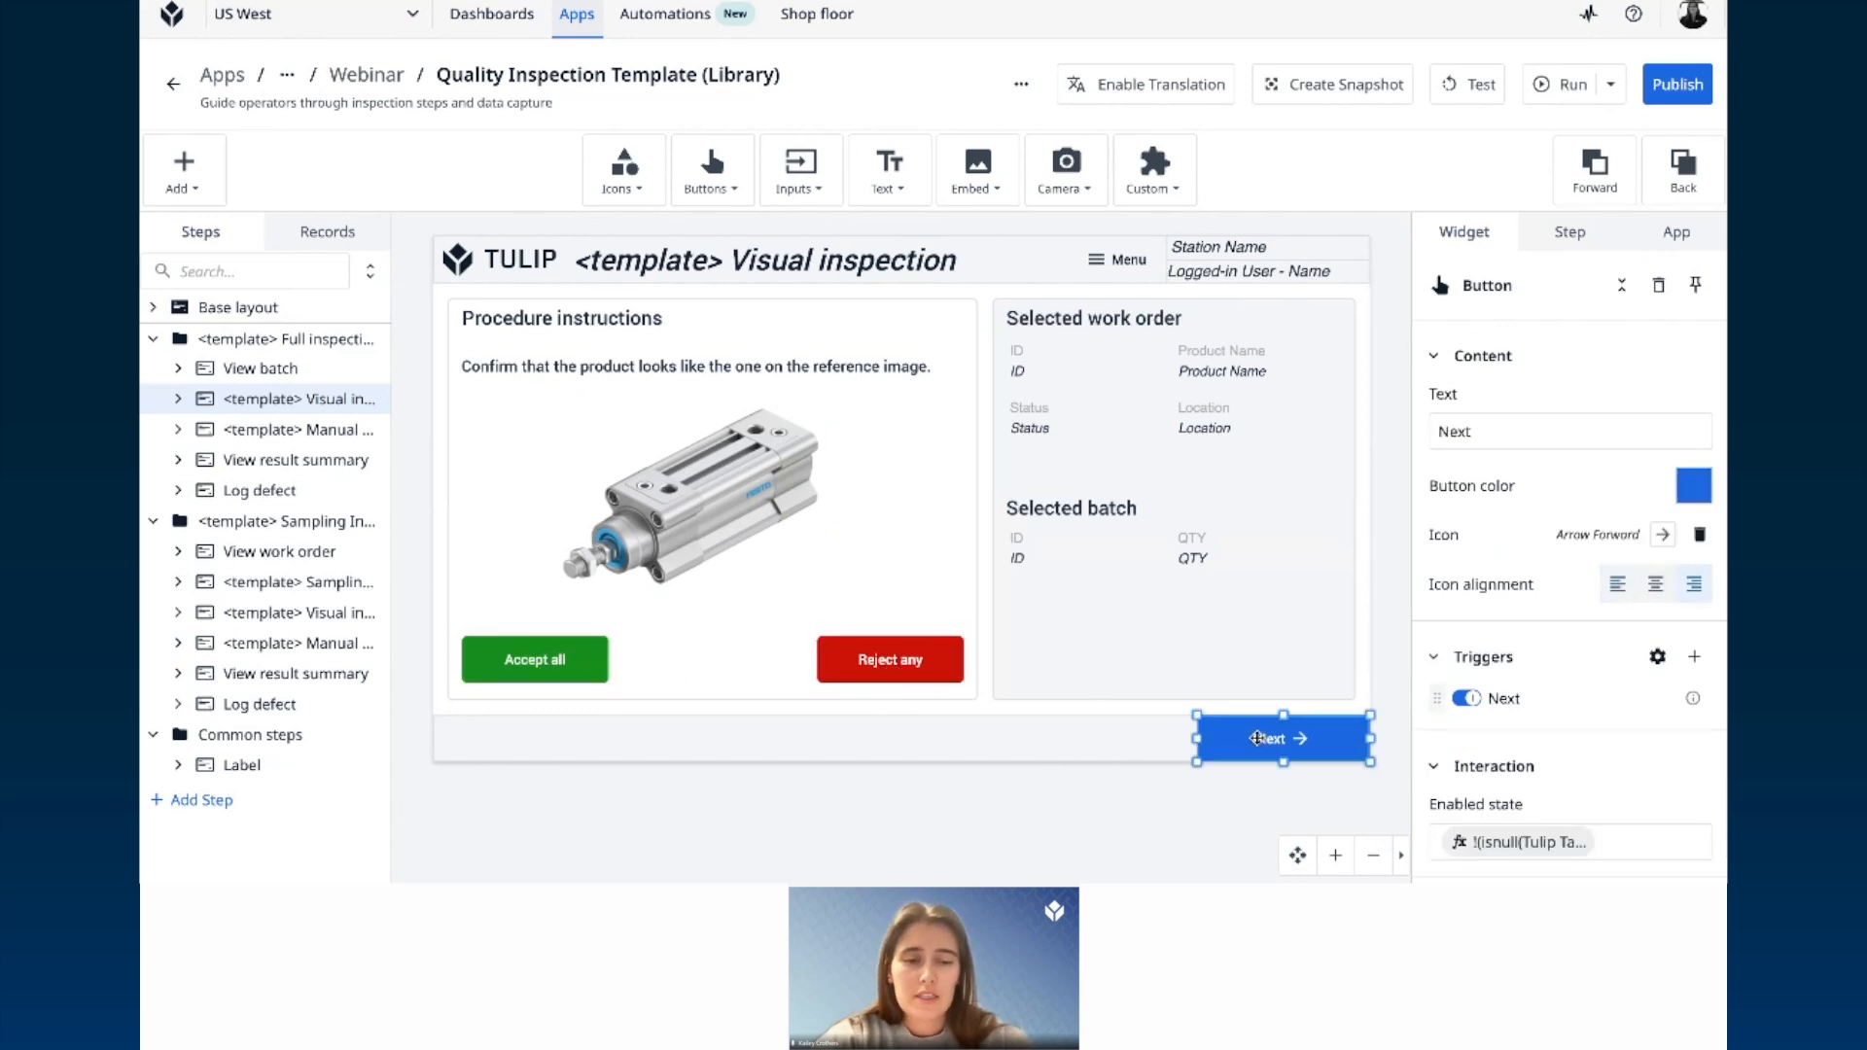
# Step: Go to the full-inspection Manual value input step and inspect its limit labels and Measured value input
pyautogui.click(260, 428)
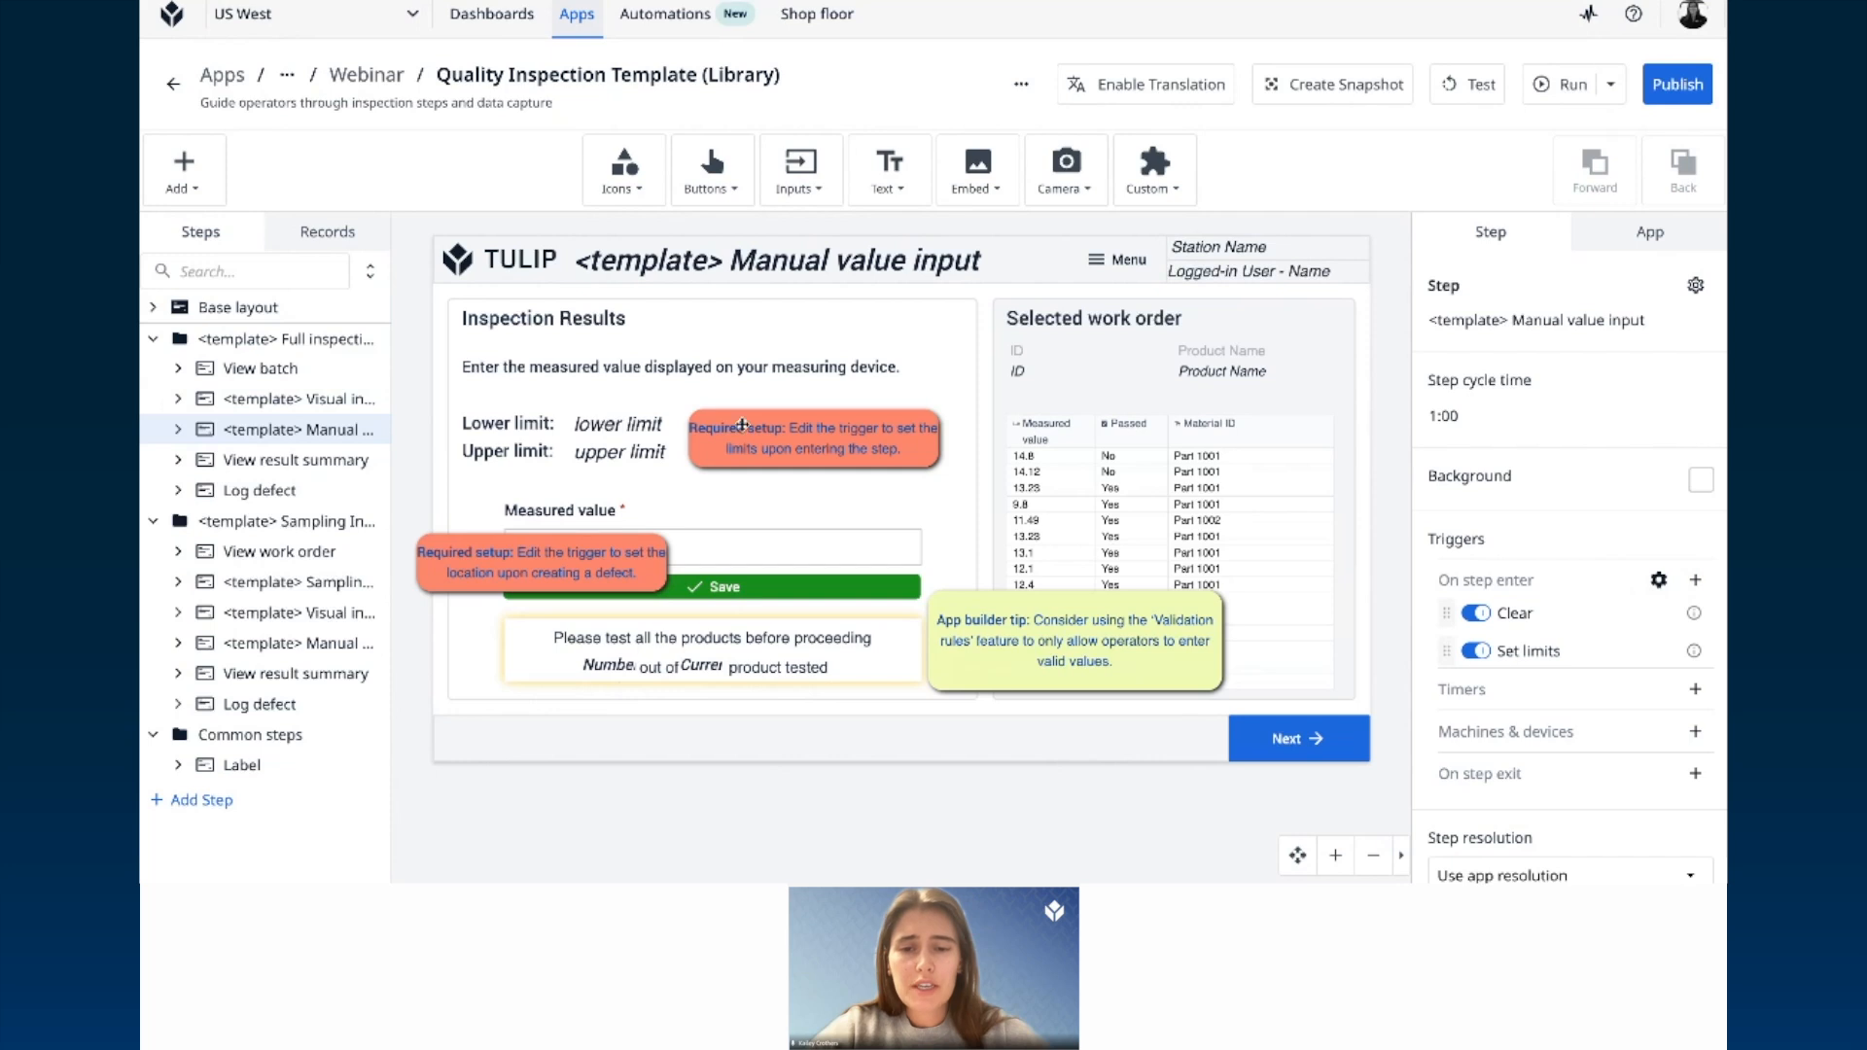
pyautogui.click(523, 422)
pyautogui.click(512, 452)
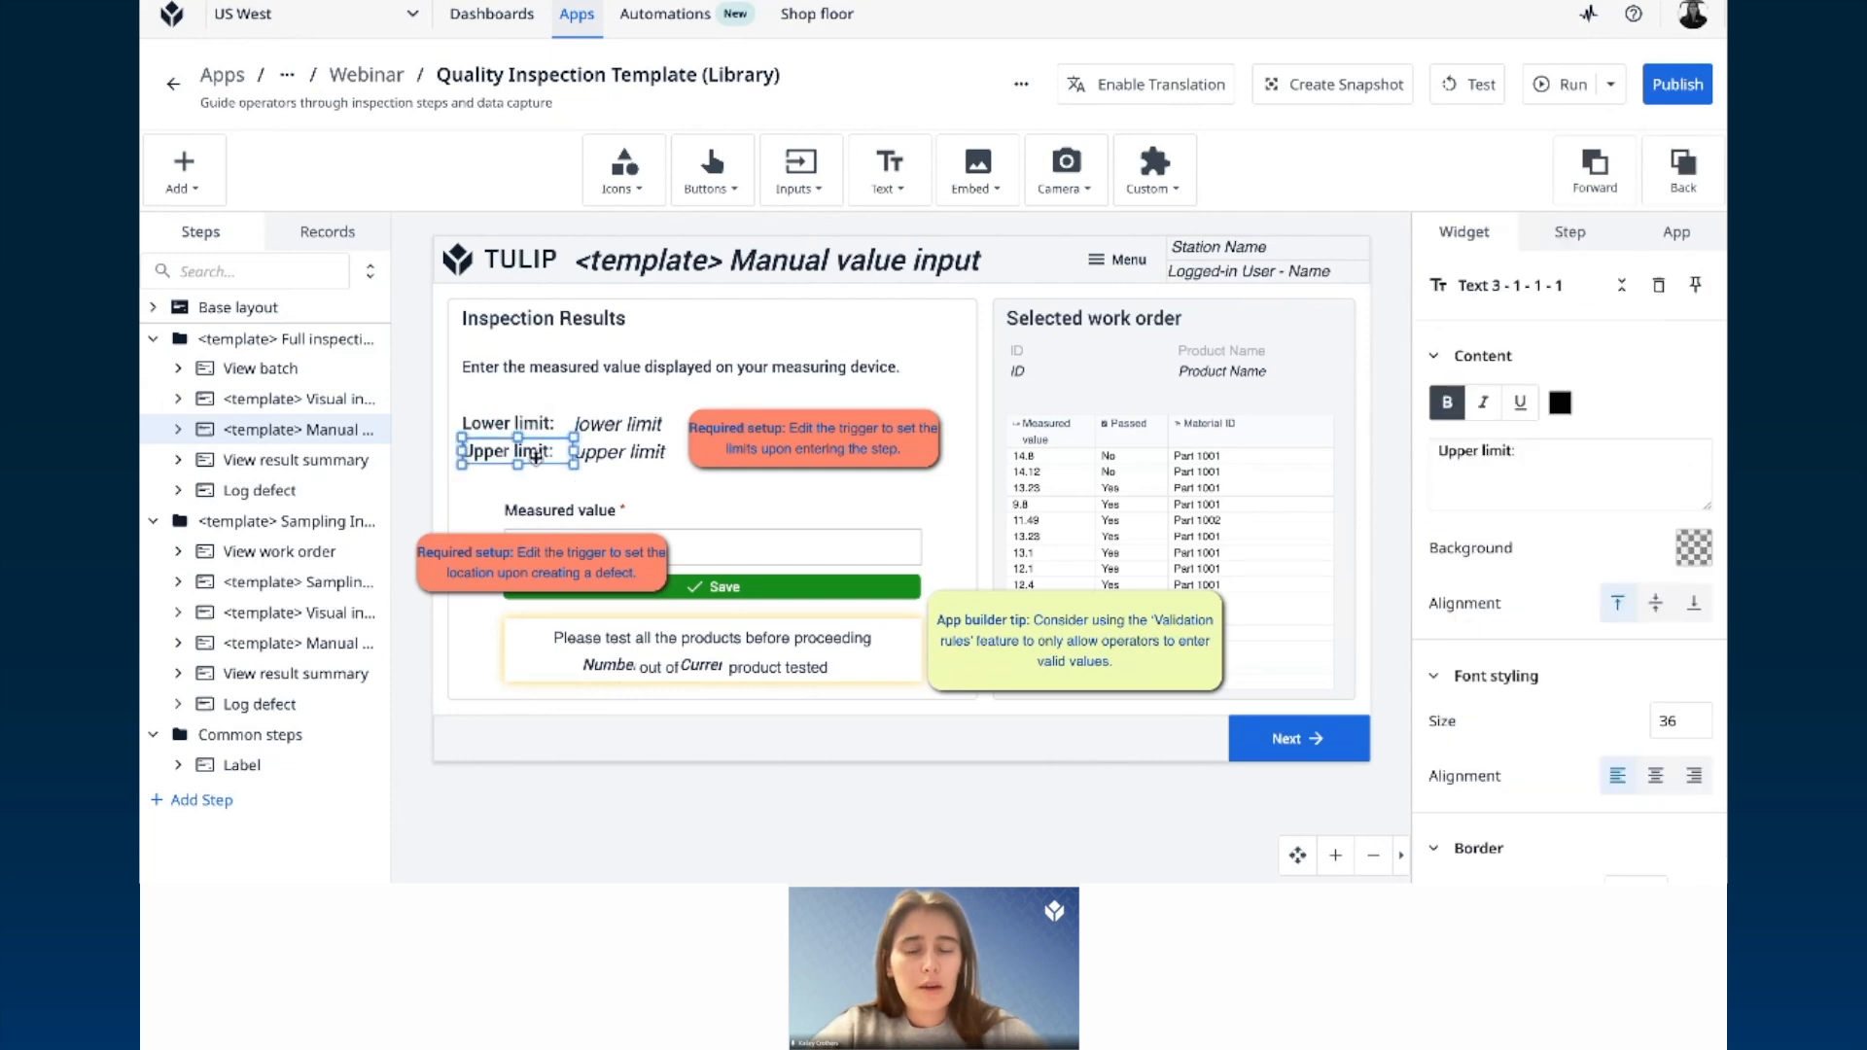
pyautogui.click(732, 543)
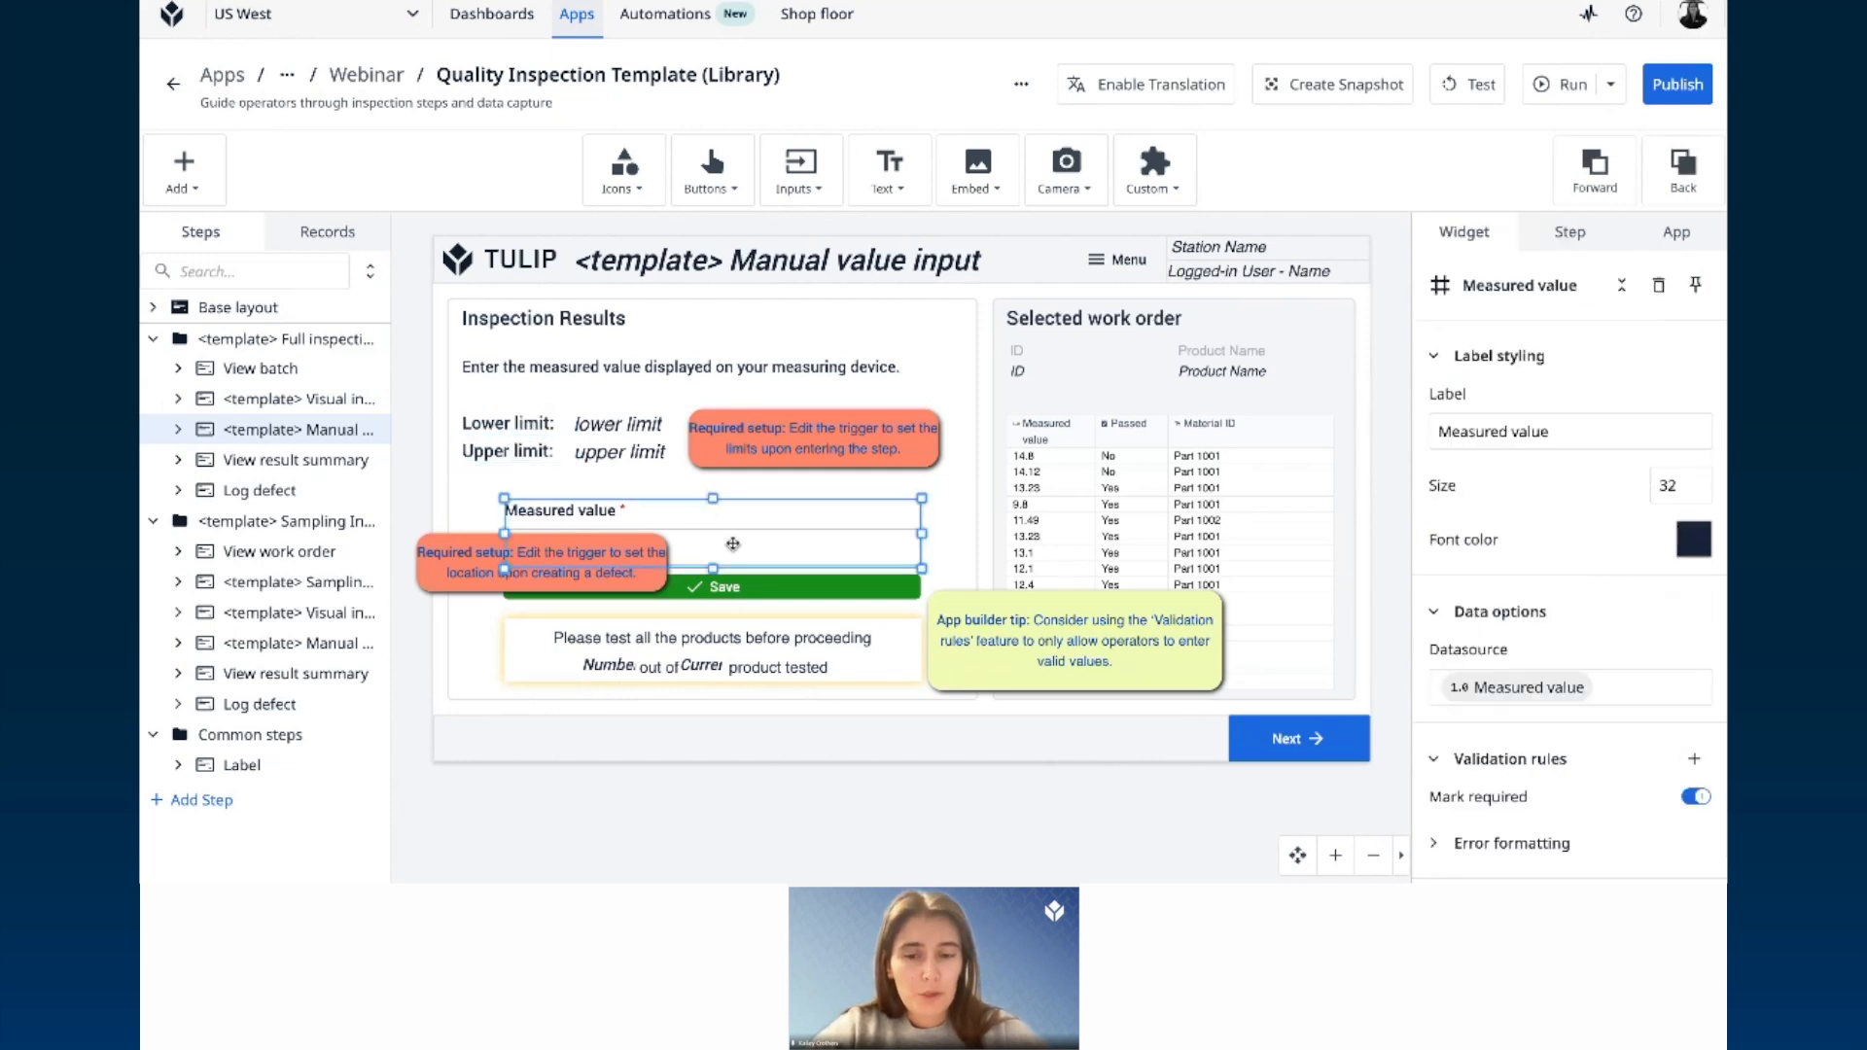
# Step: Delete both required-setup notes and the app-builder-tip note from the full-inspection Manual value input step
pyautogui.click(918, 444)
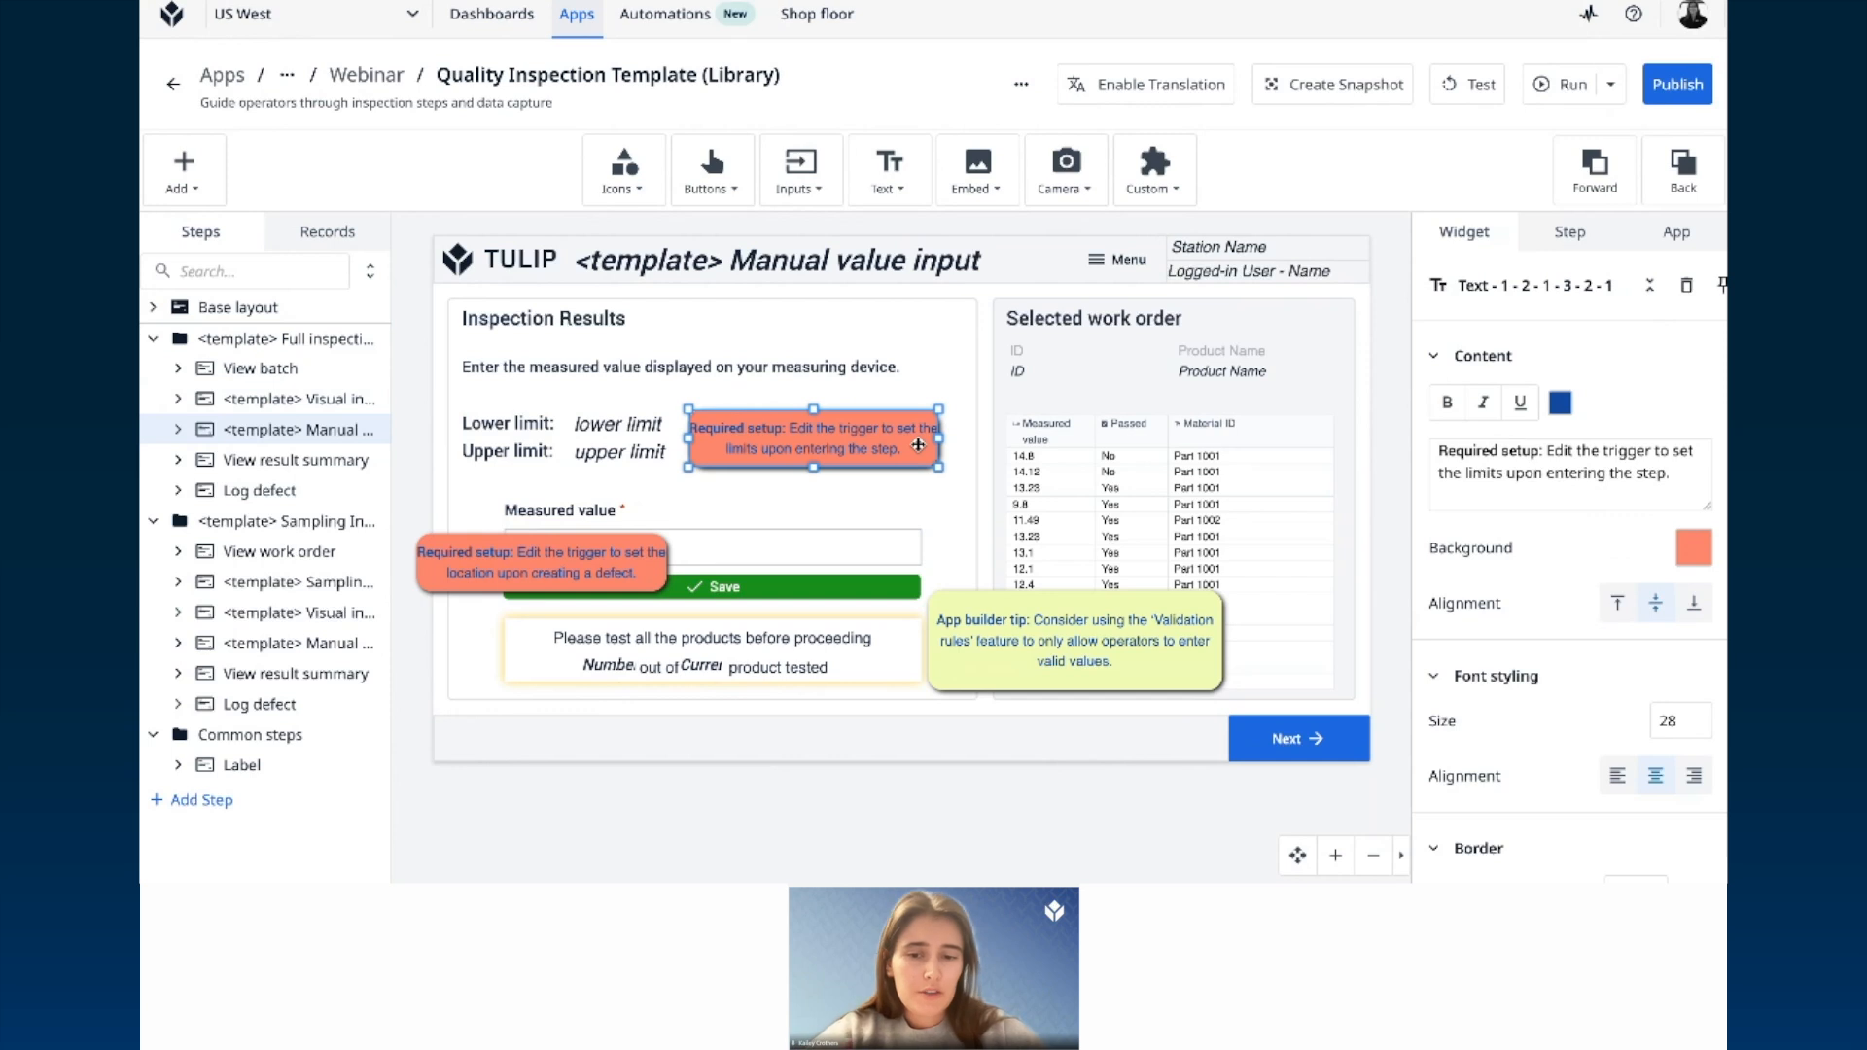
pyautogui.click(599, 566)
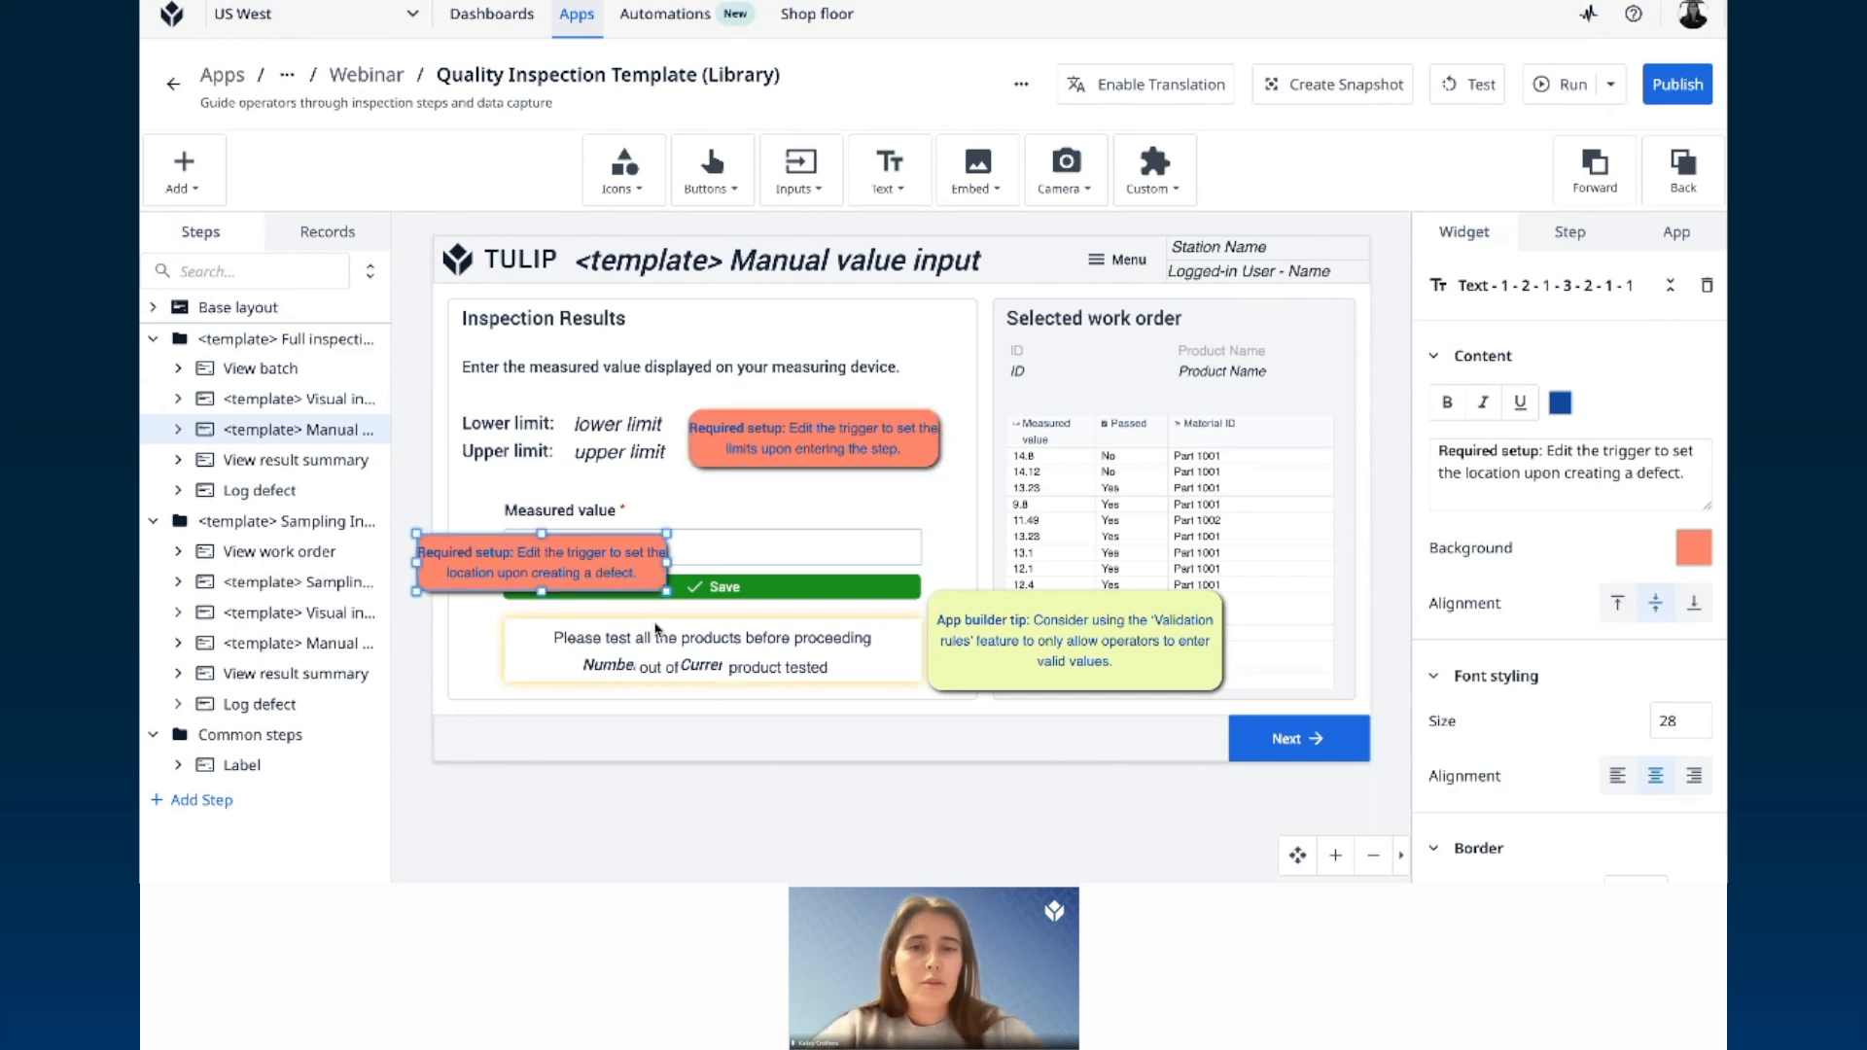
pyautogui.press('Delete')
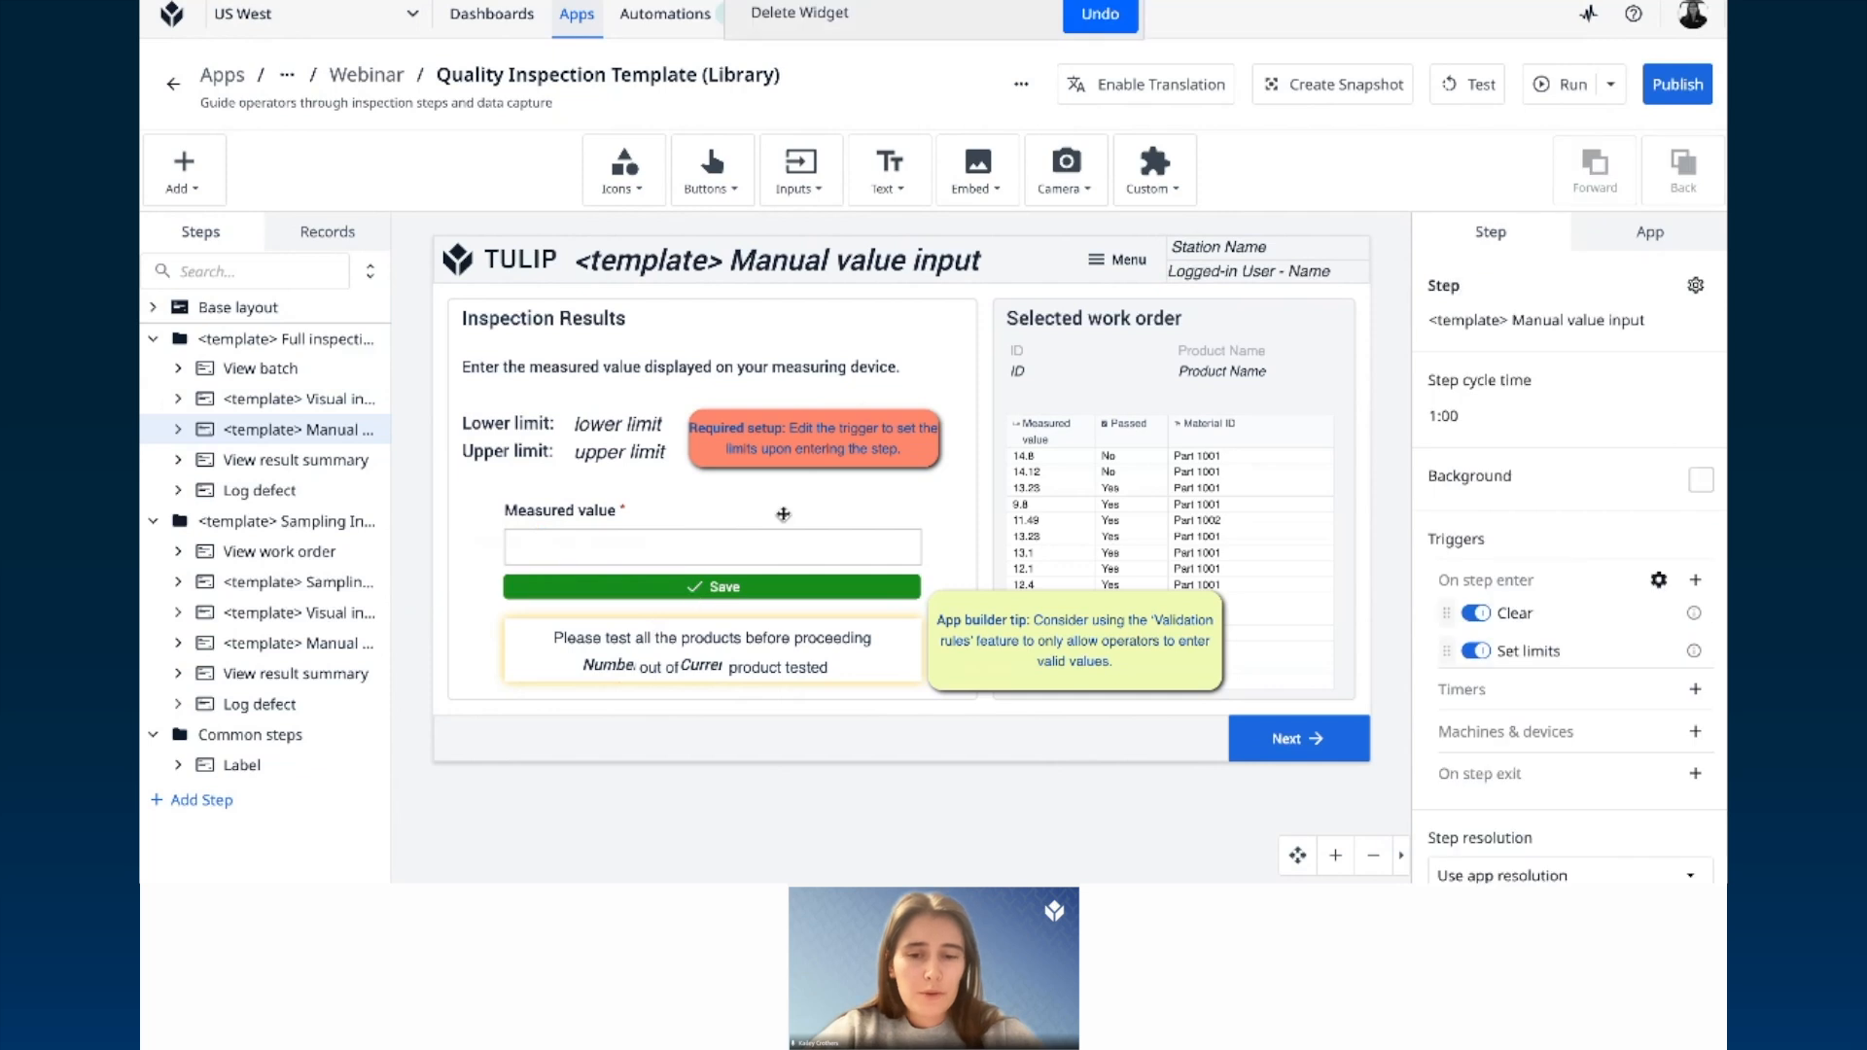
pyautogui.click(865, 433)
pyautogui.press('Delete')
pyautogui.click(949, 637)
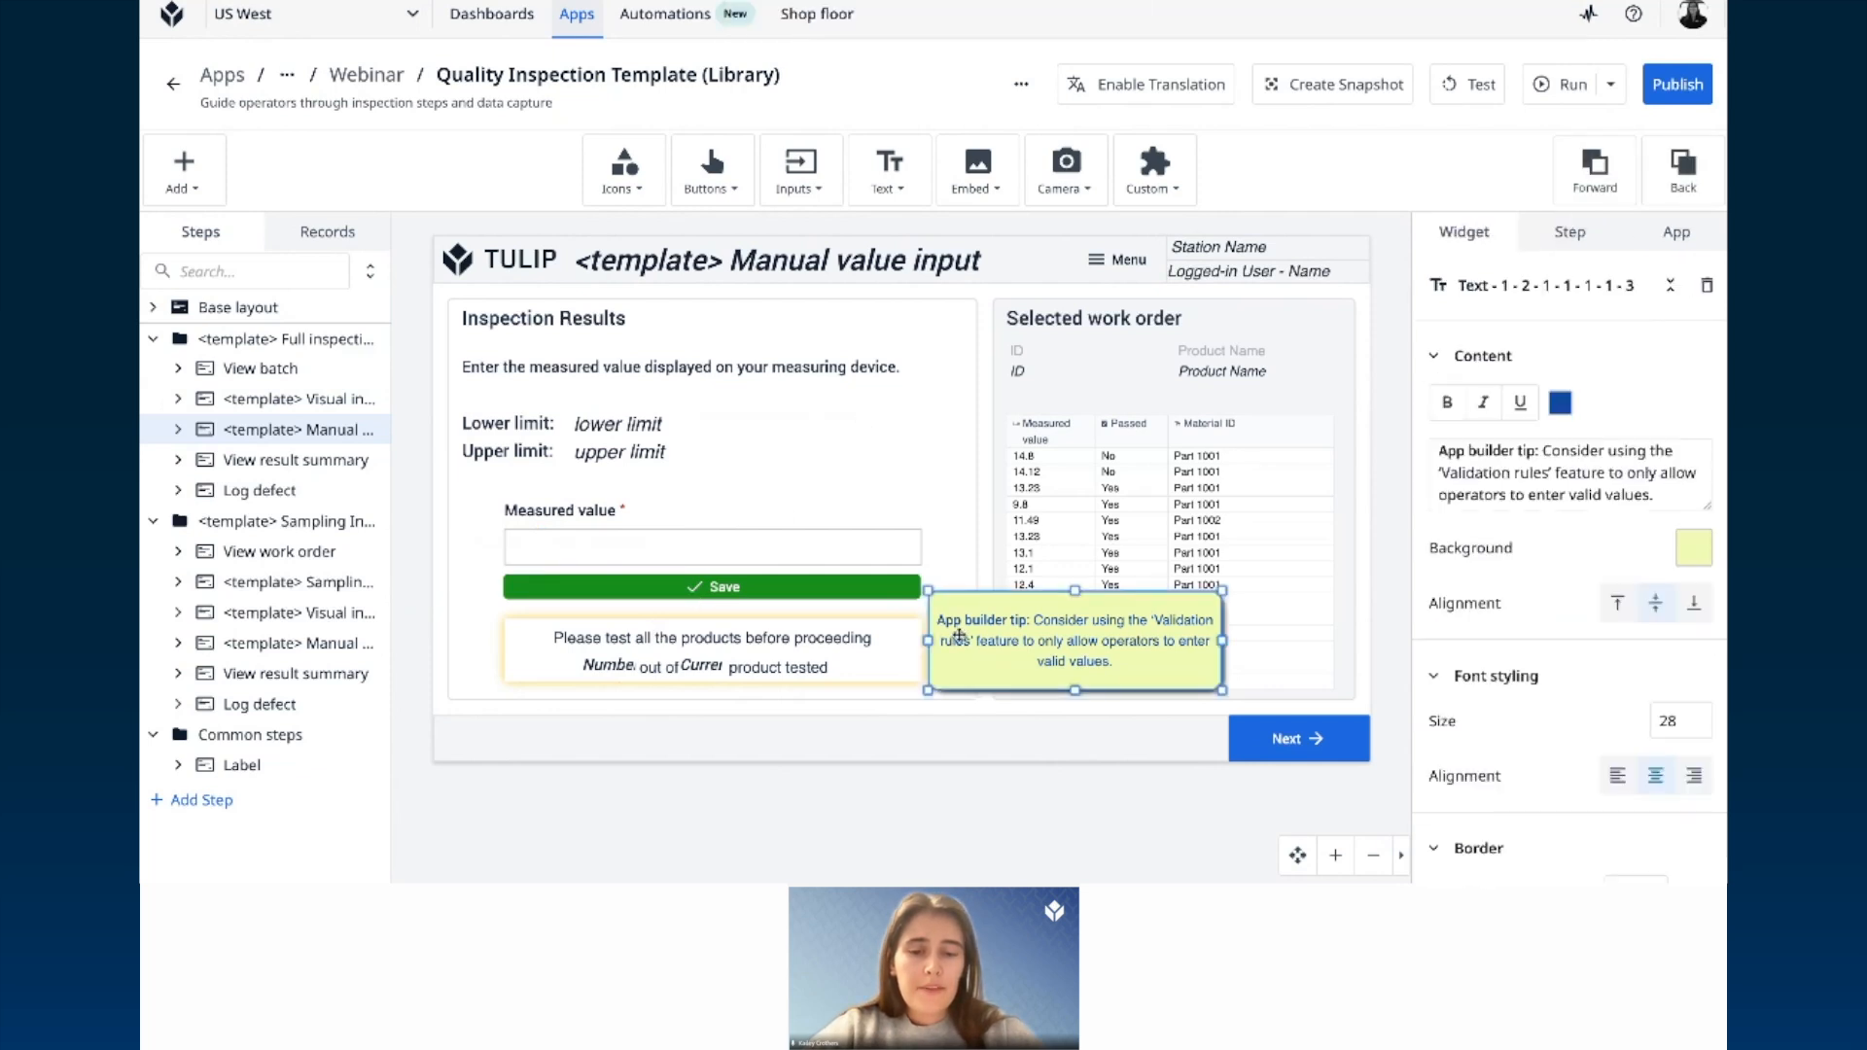
pyautogui.press('Delete')
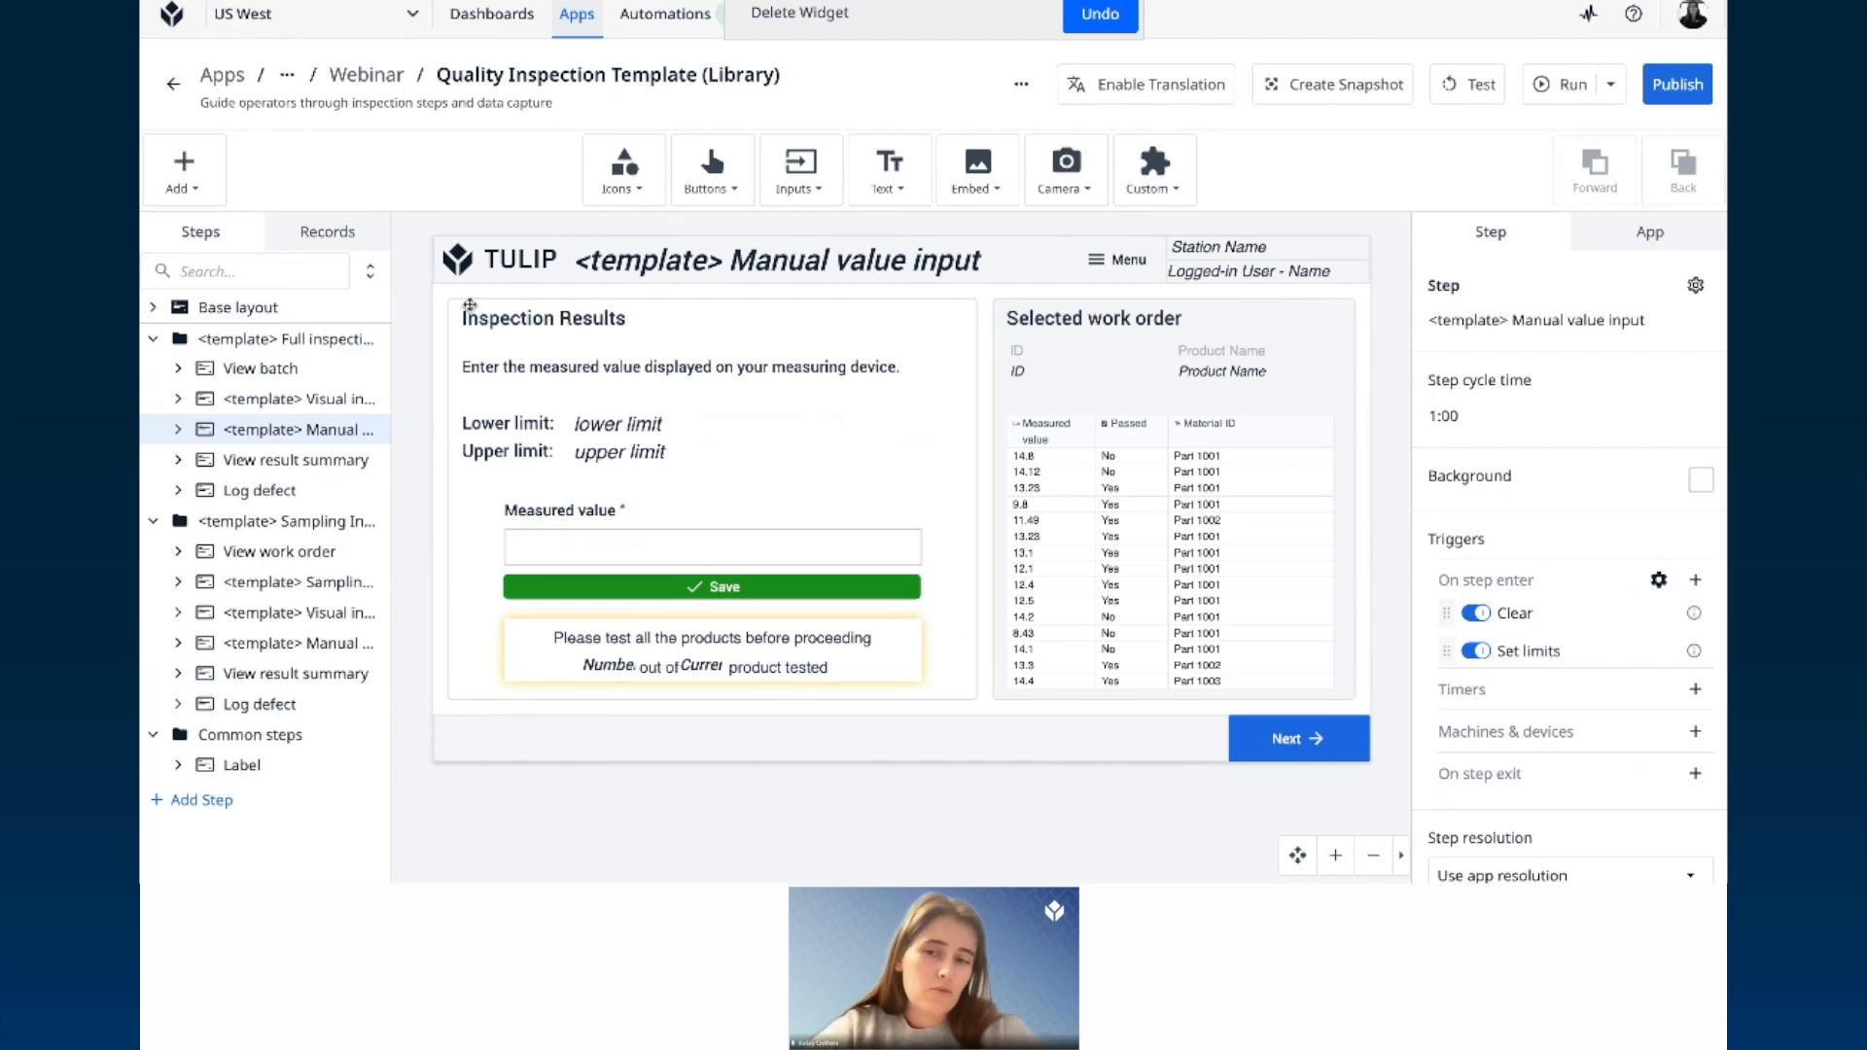
# Step: Look through the app's tables, queries and record placeholders, and return to the list of steps
pyautogui.click(364, 240)
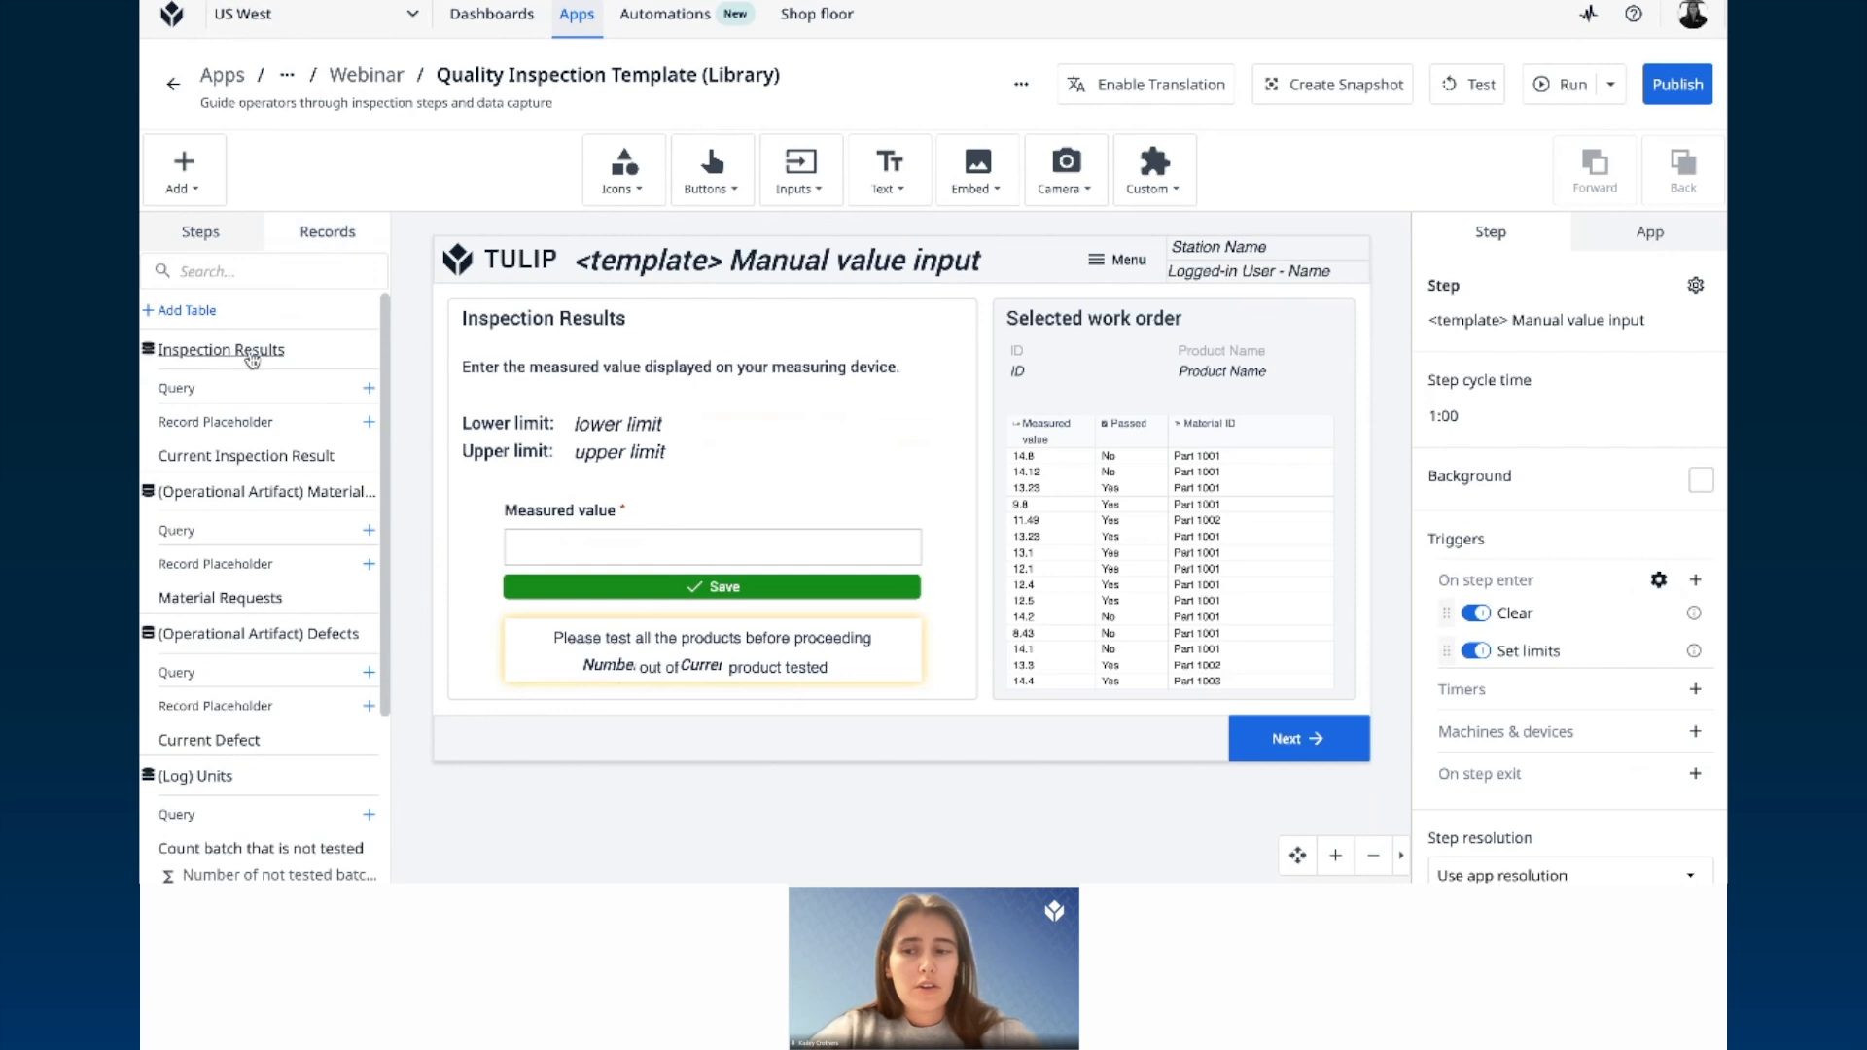
pyautogui.scroll(-4, 277, 481)
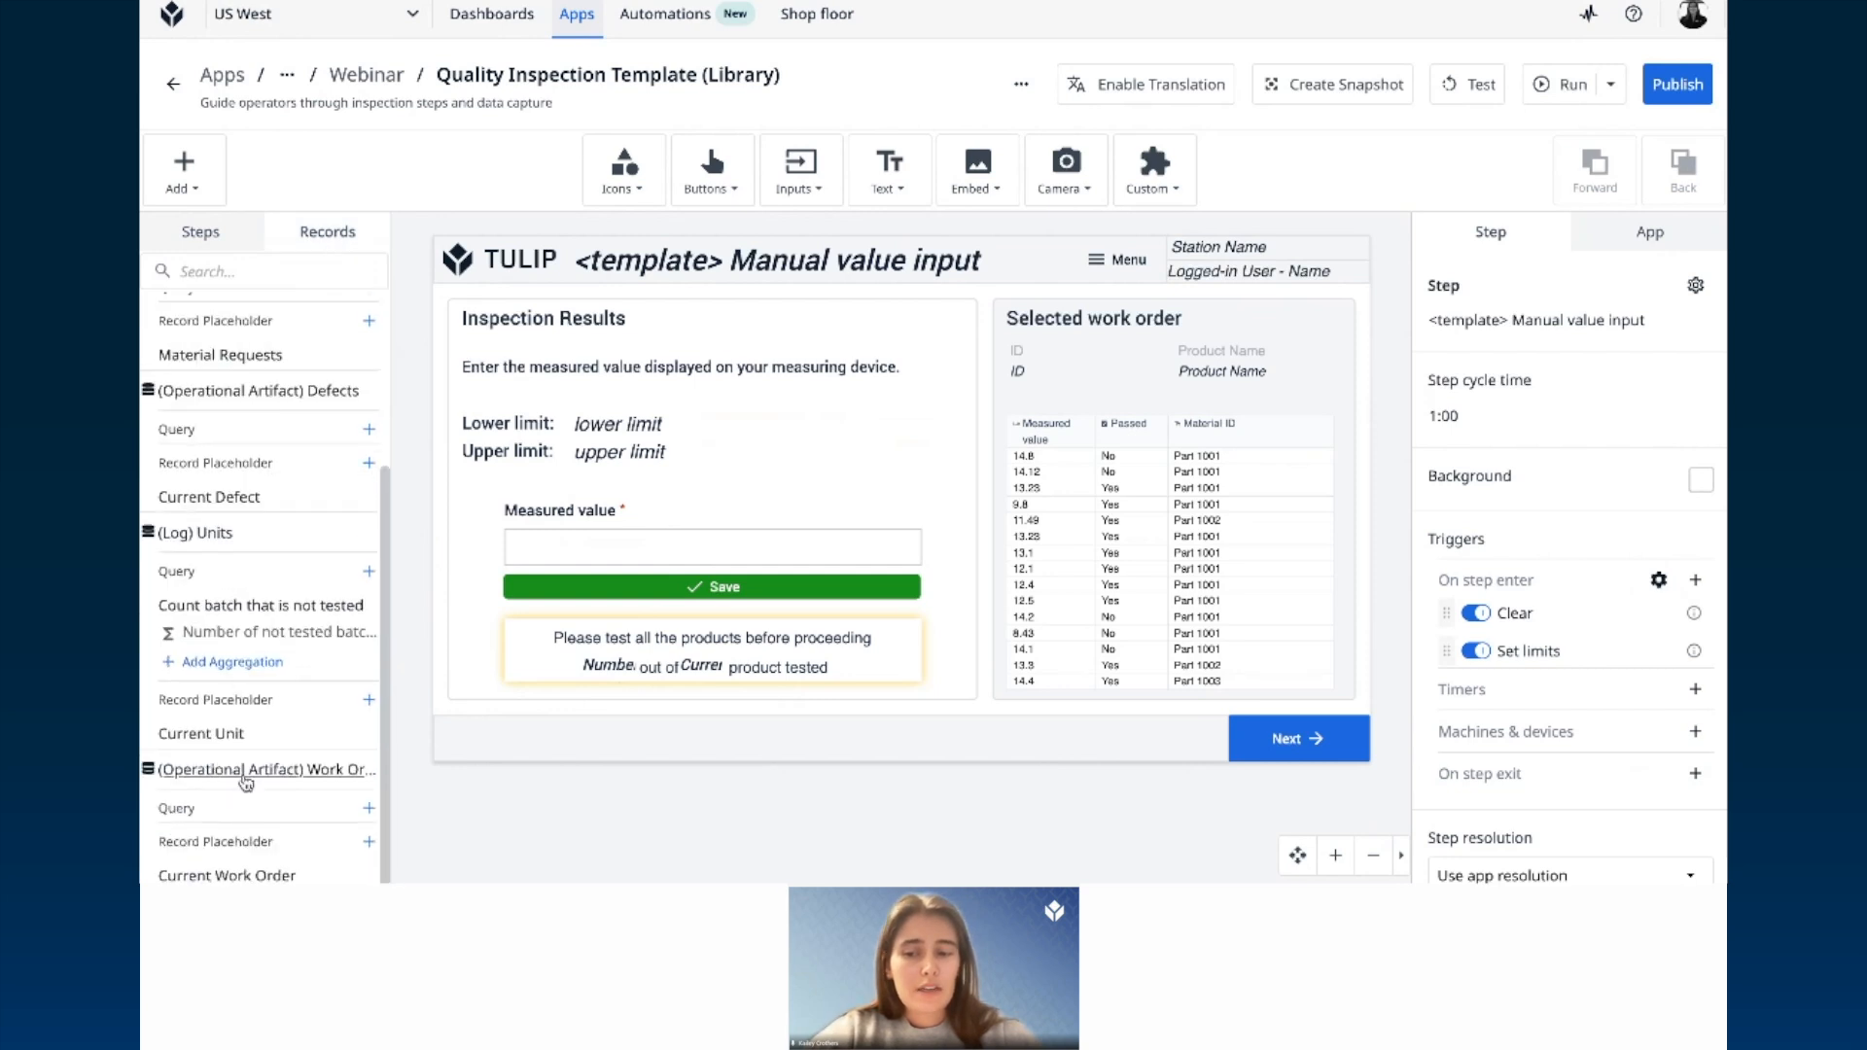
pyautogui.scroll(4, 284, 433)
pyautogui.scroll(-4, 287, 428)
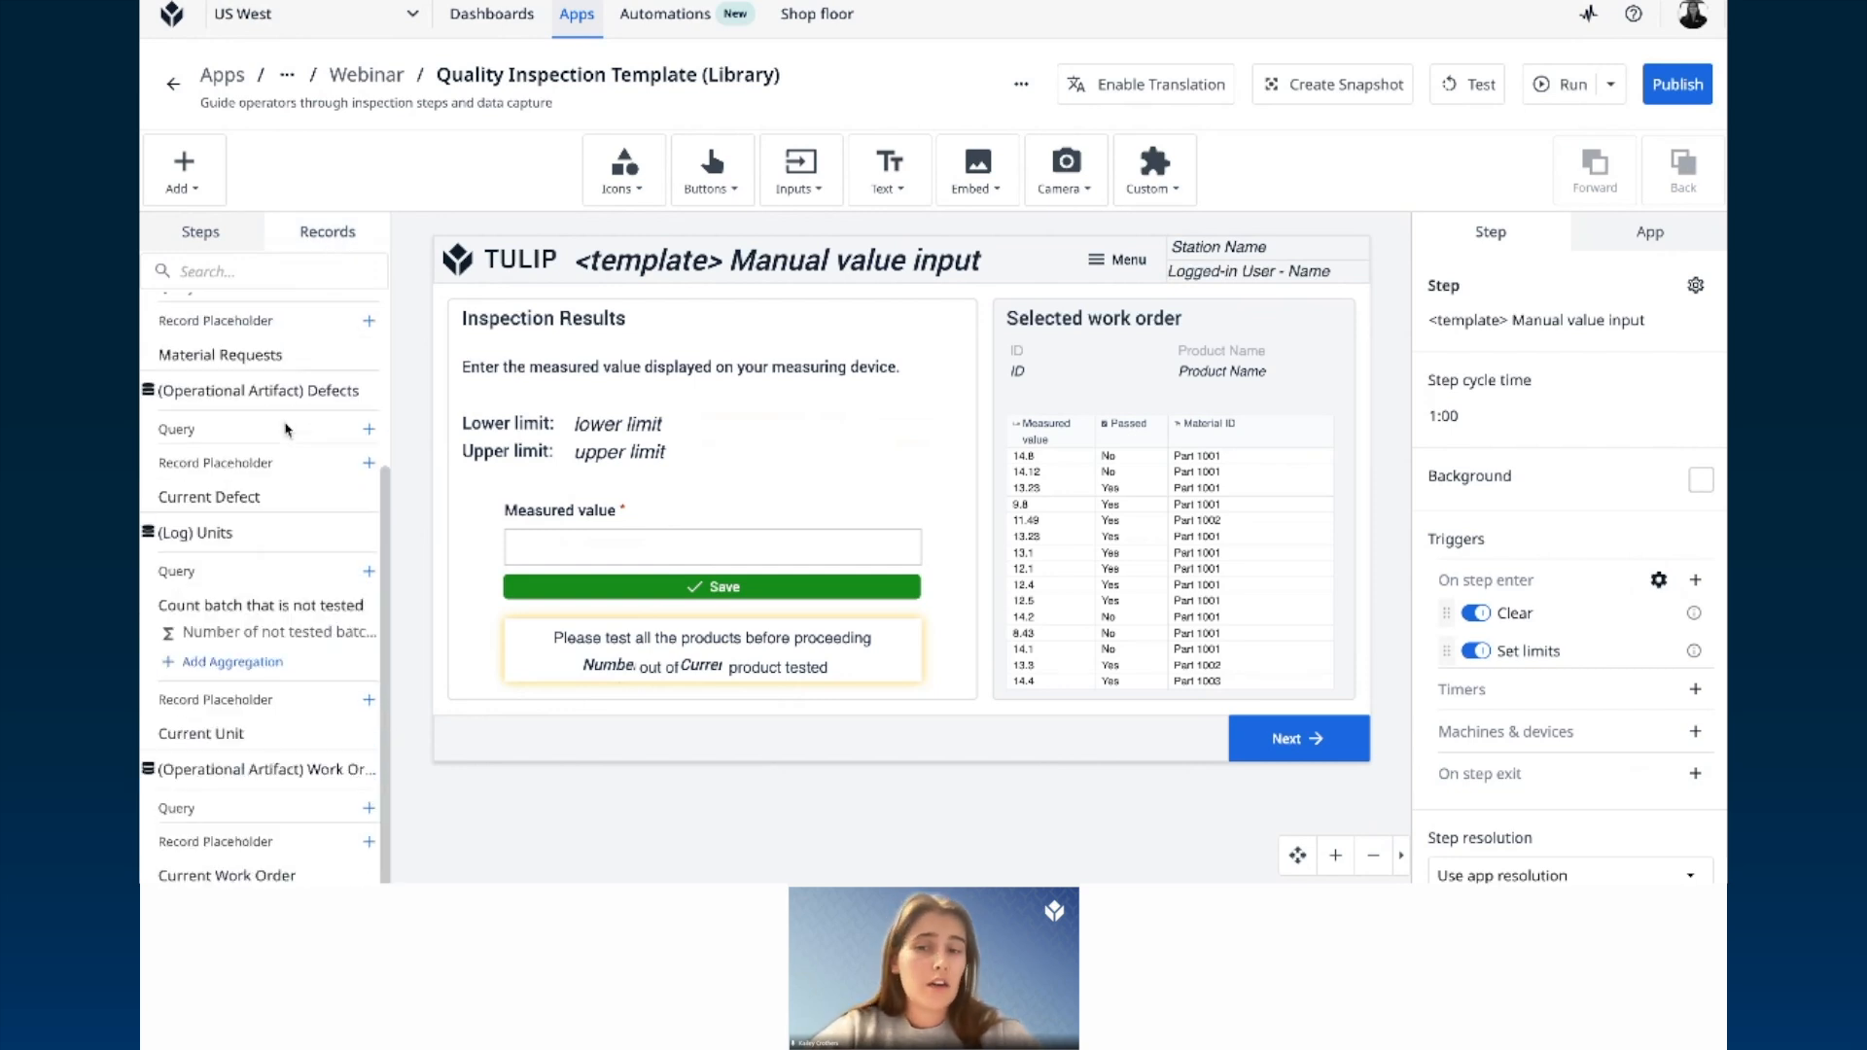
pyautogui.scroll(4, 287, 428)
pyautogui.click(240, 231)
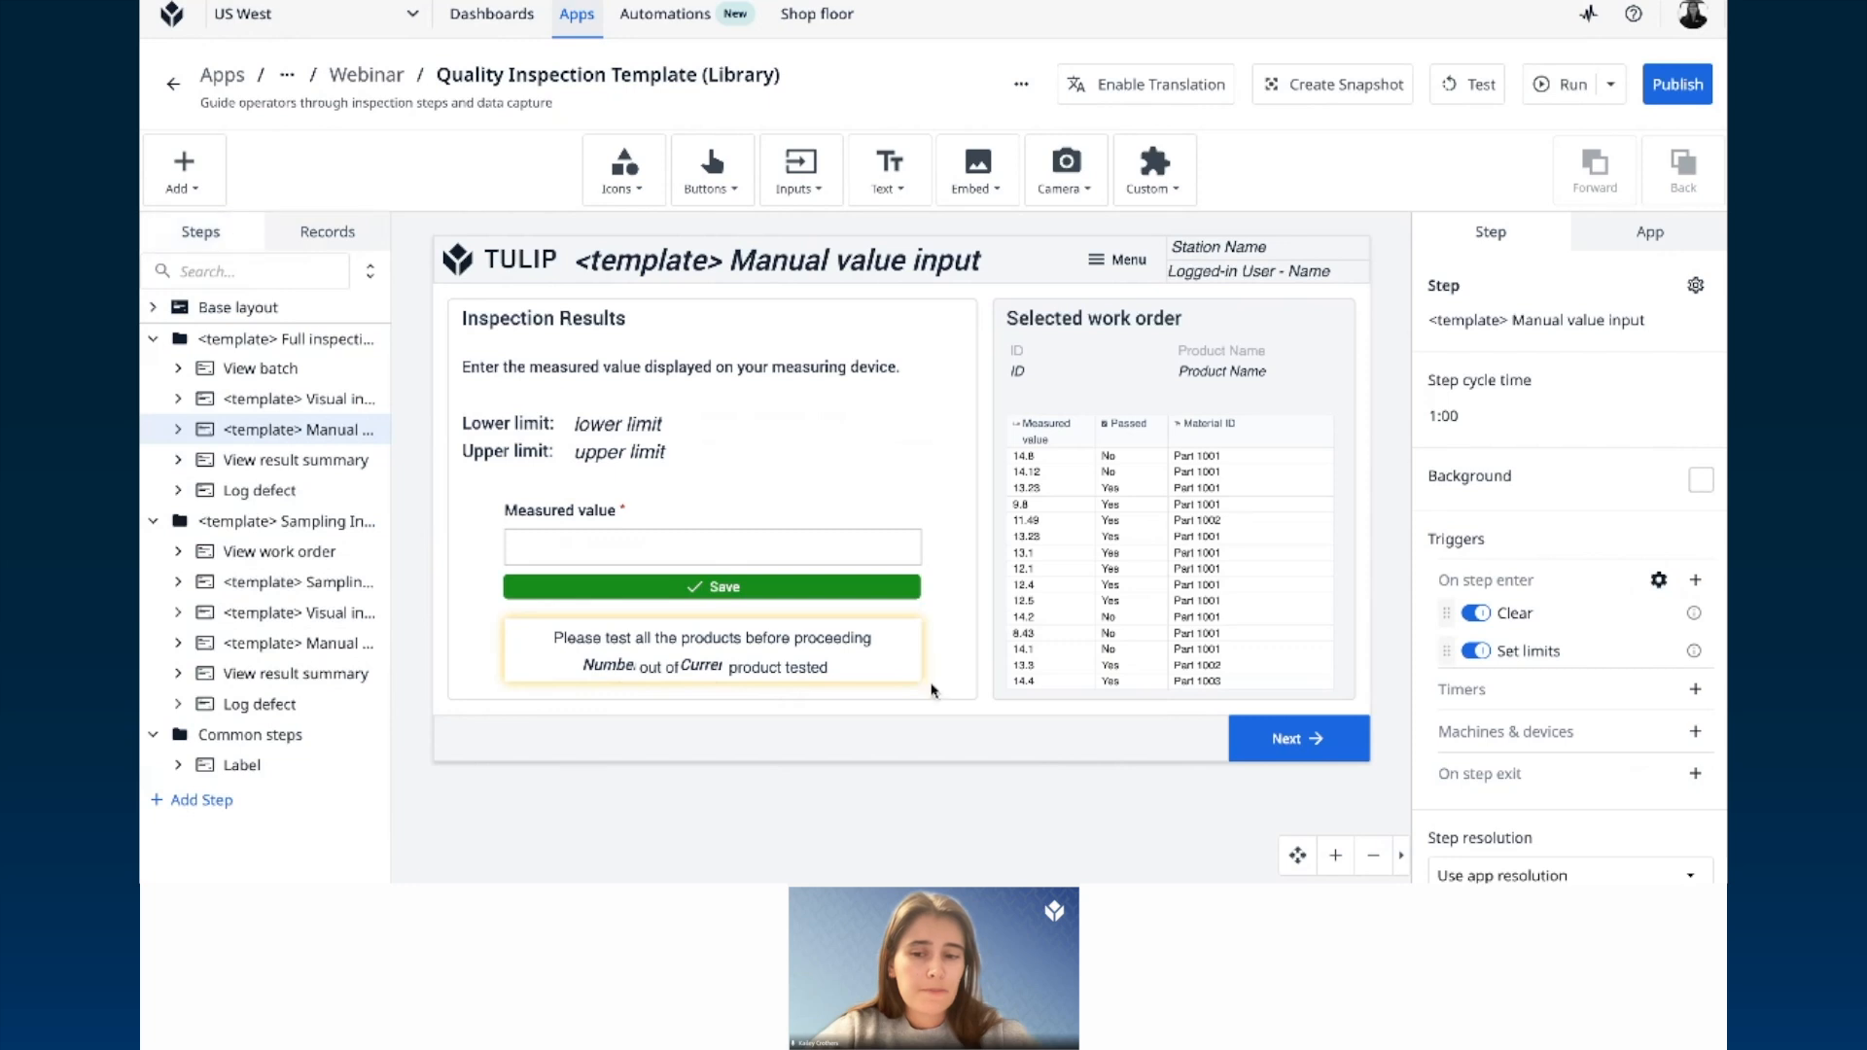
# Step: Inspect the datasources of the lower limit and upper limit variable fields on the Manual value input step
pyautogui.click(636, 431)
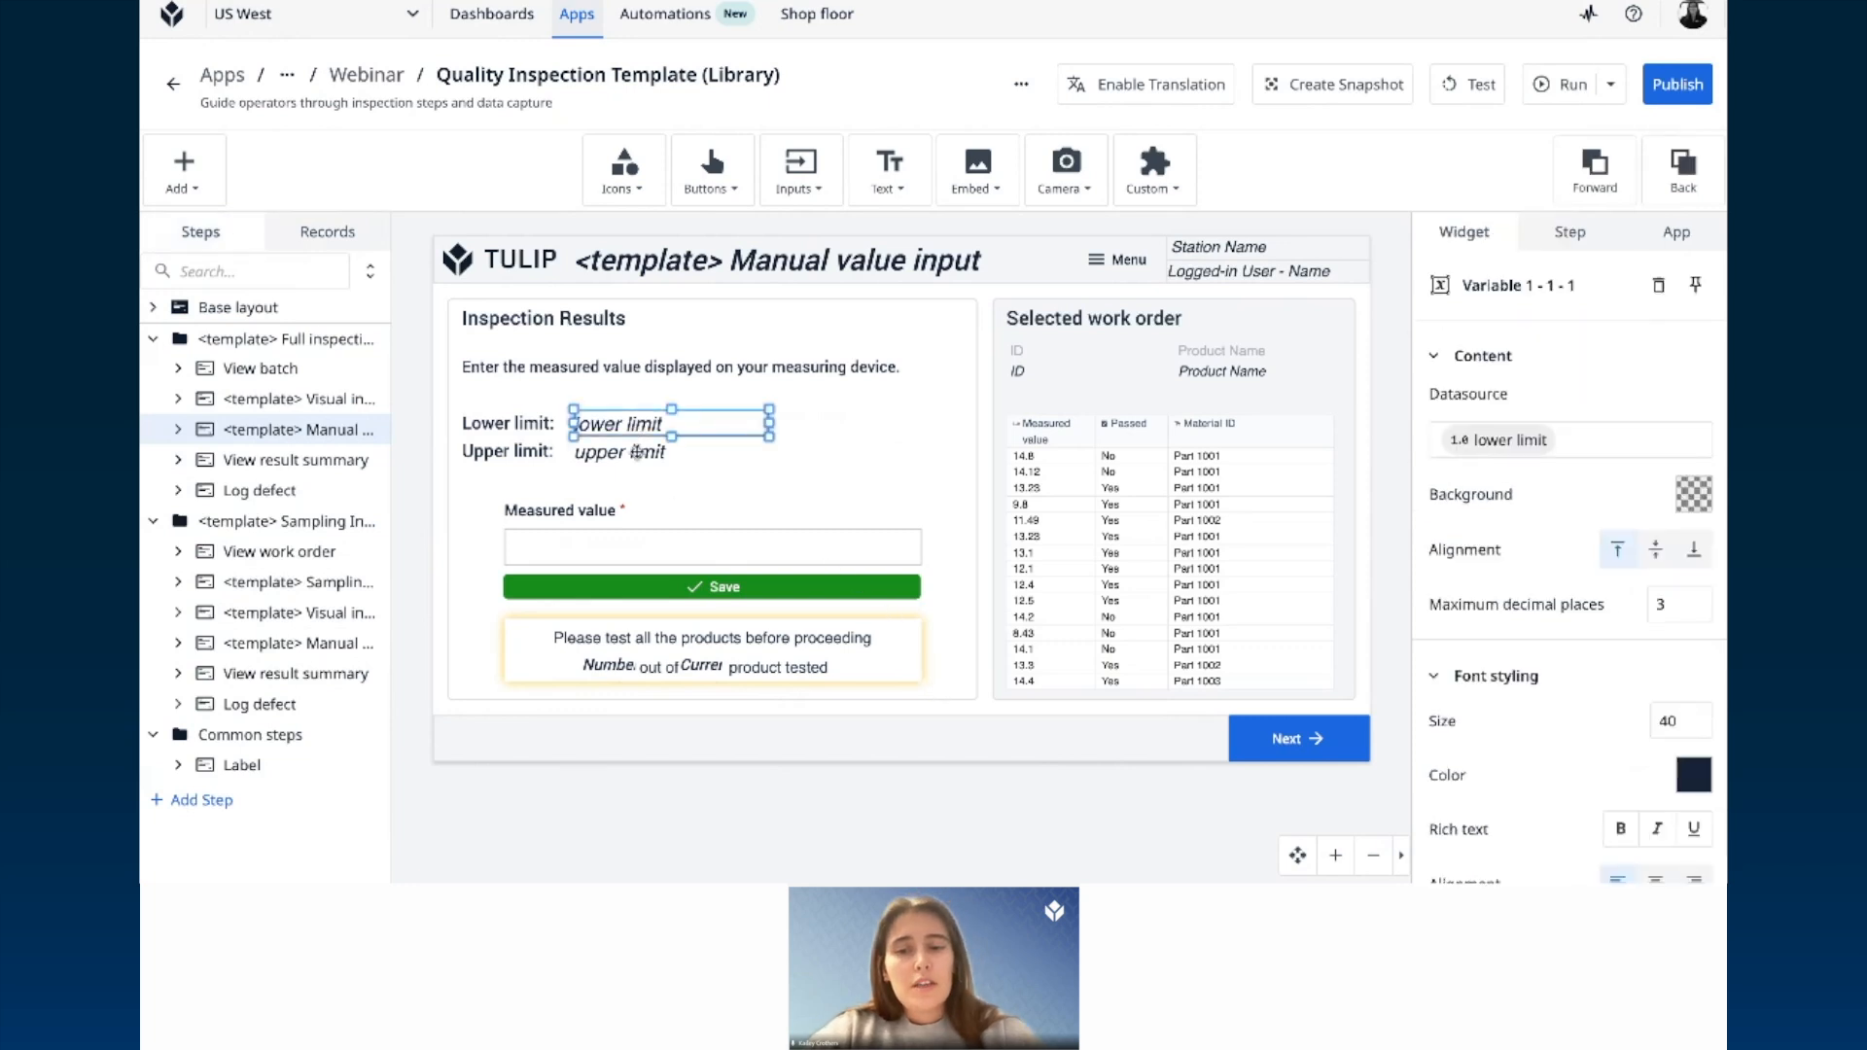
pyautogui.click(637, 454)
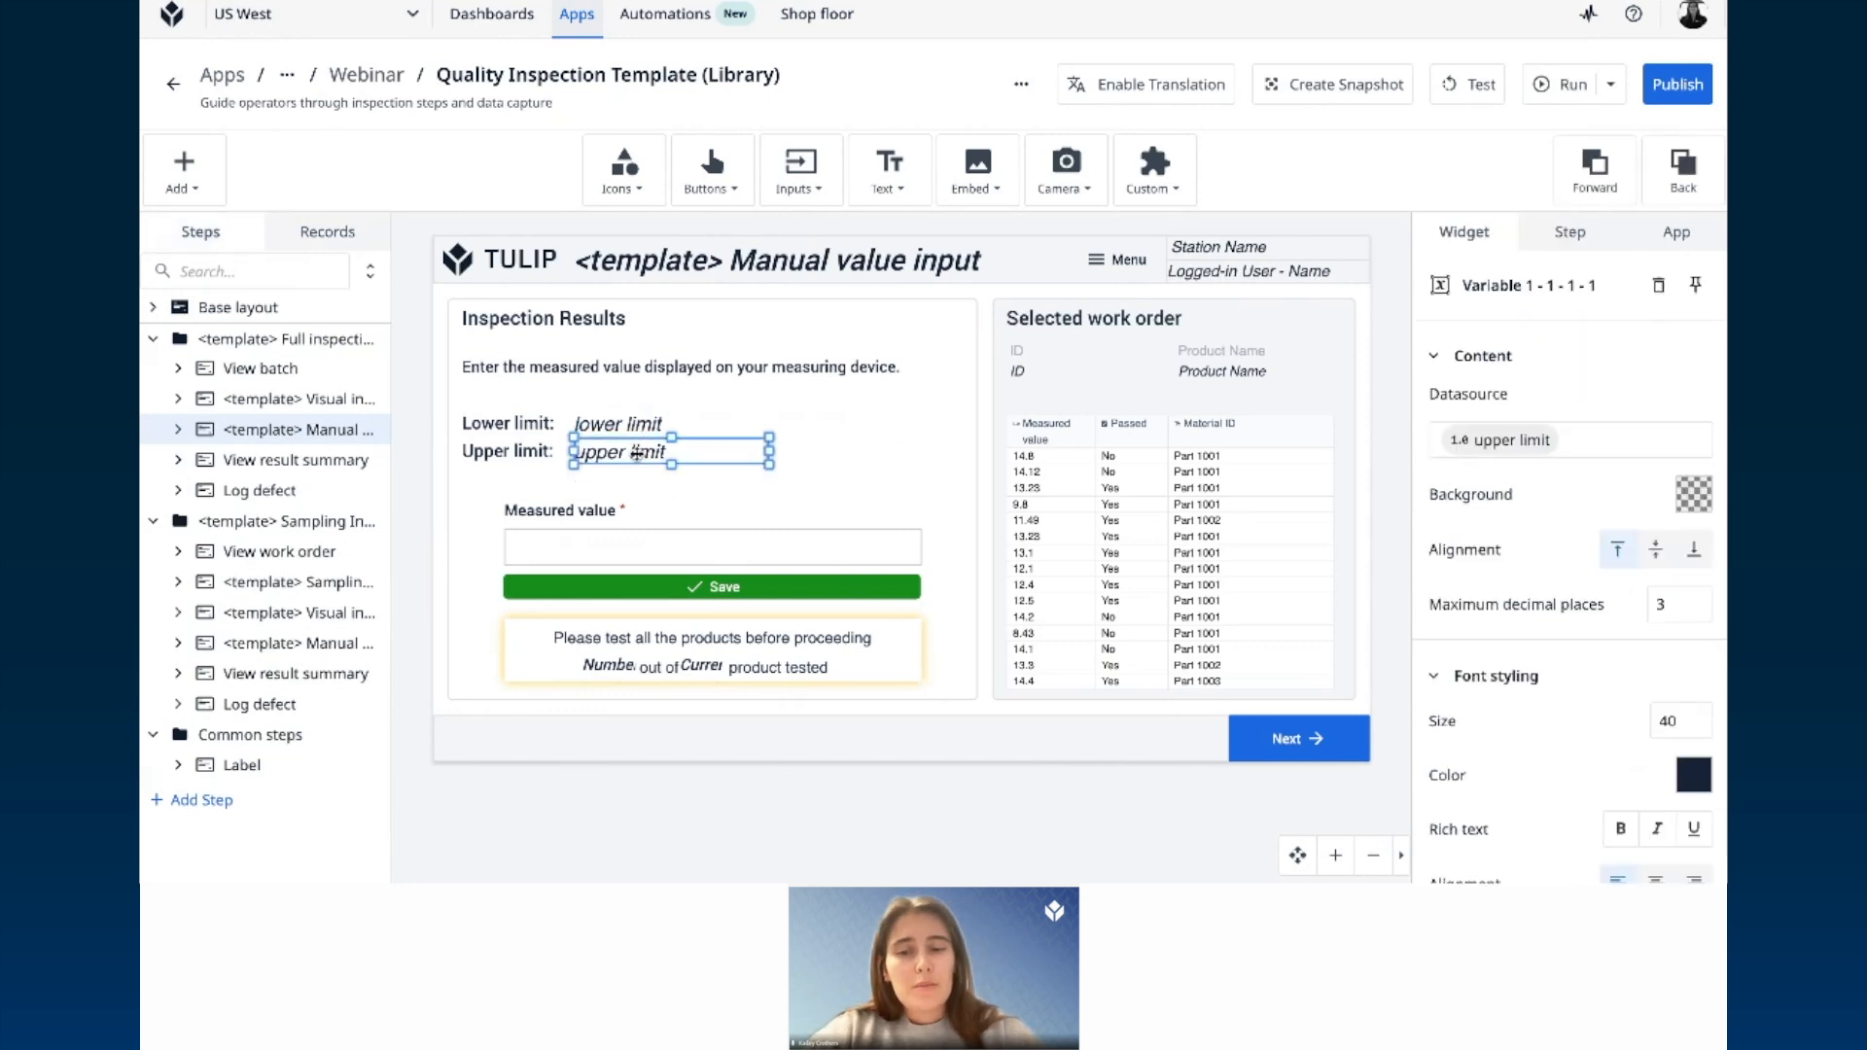
pyautogui.click(1025, 811)
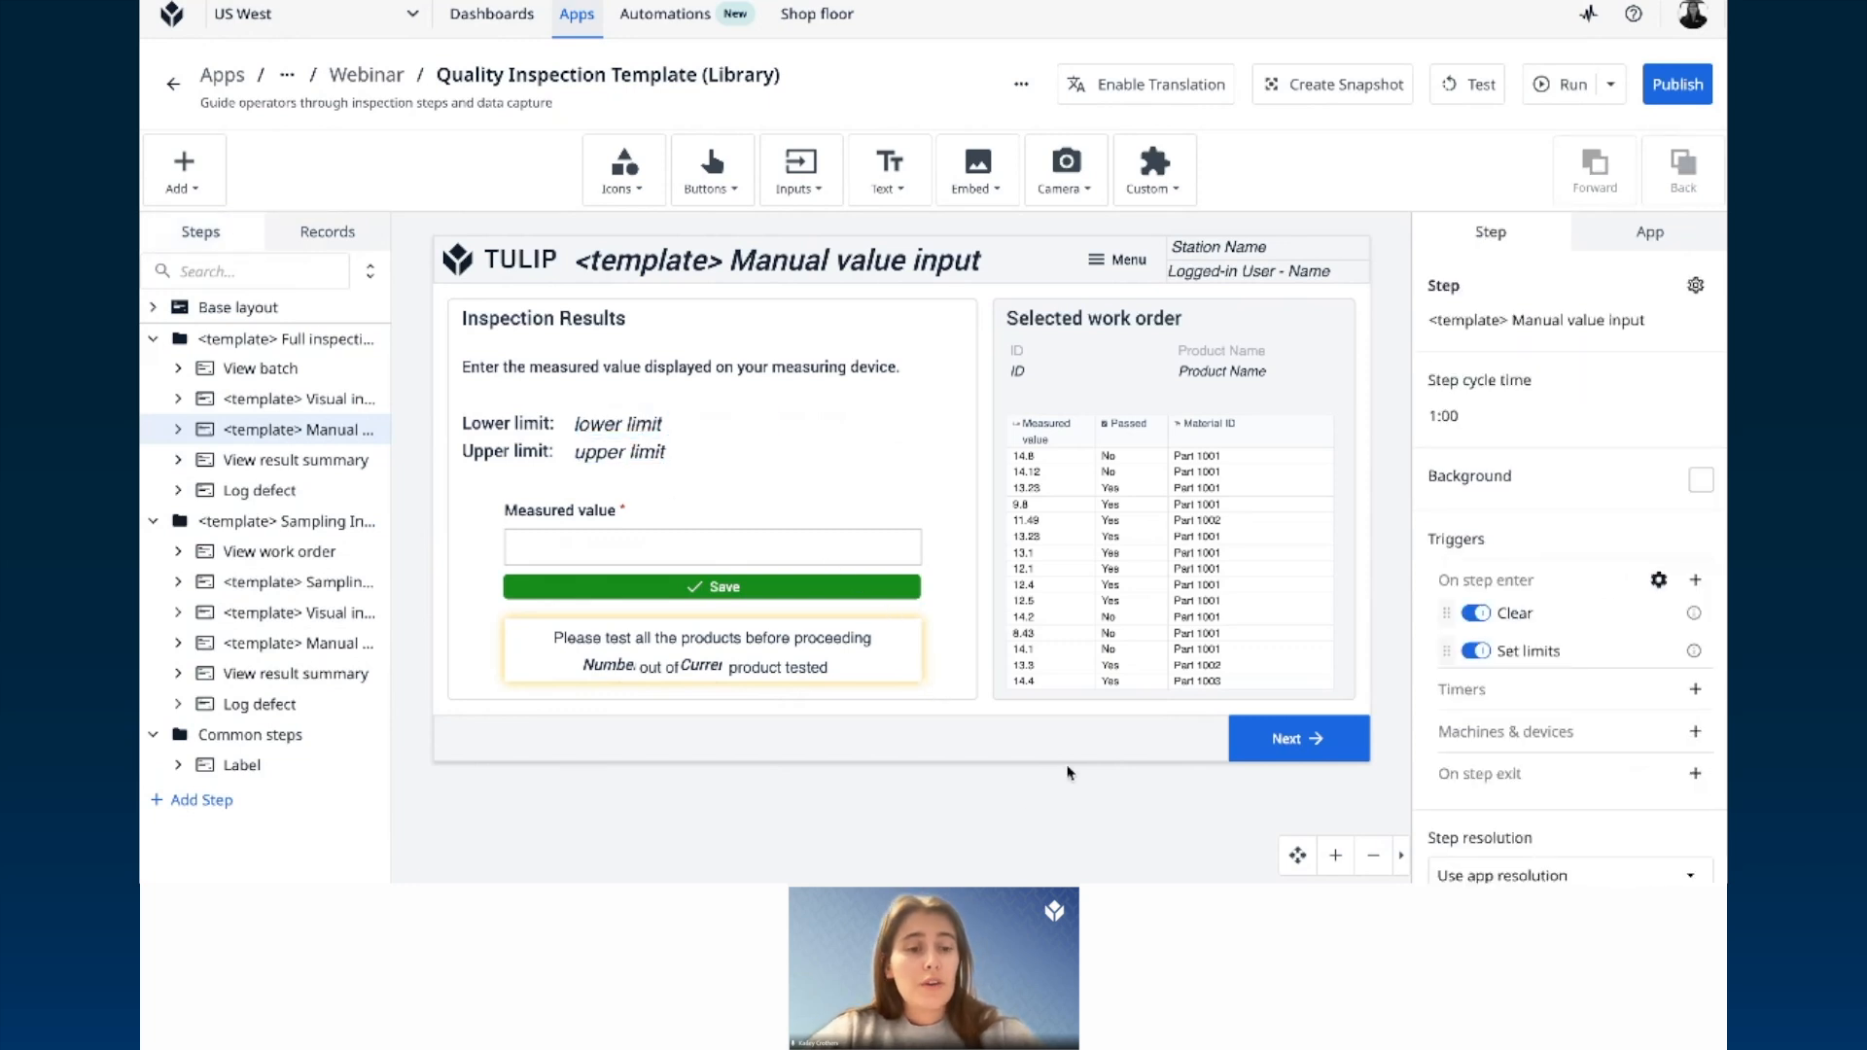
# Step: Review the step's Set limits trigger and the static values it stores in the lower limit and upper limit variables
pyautogui.click(1530, 652)
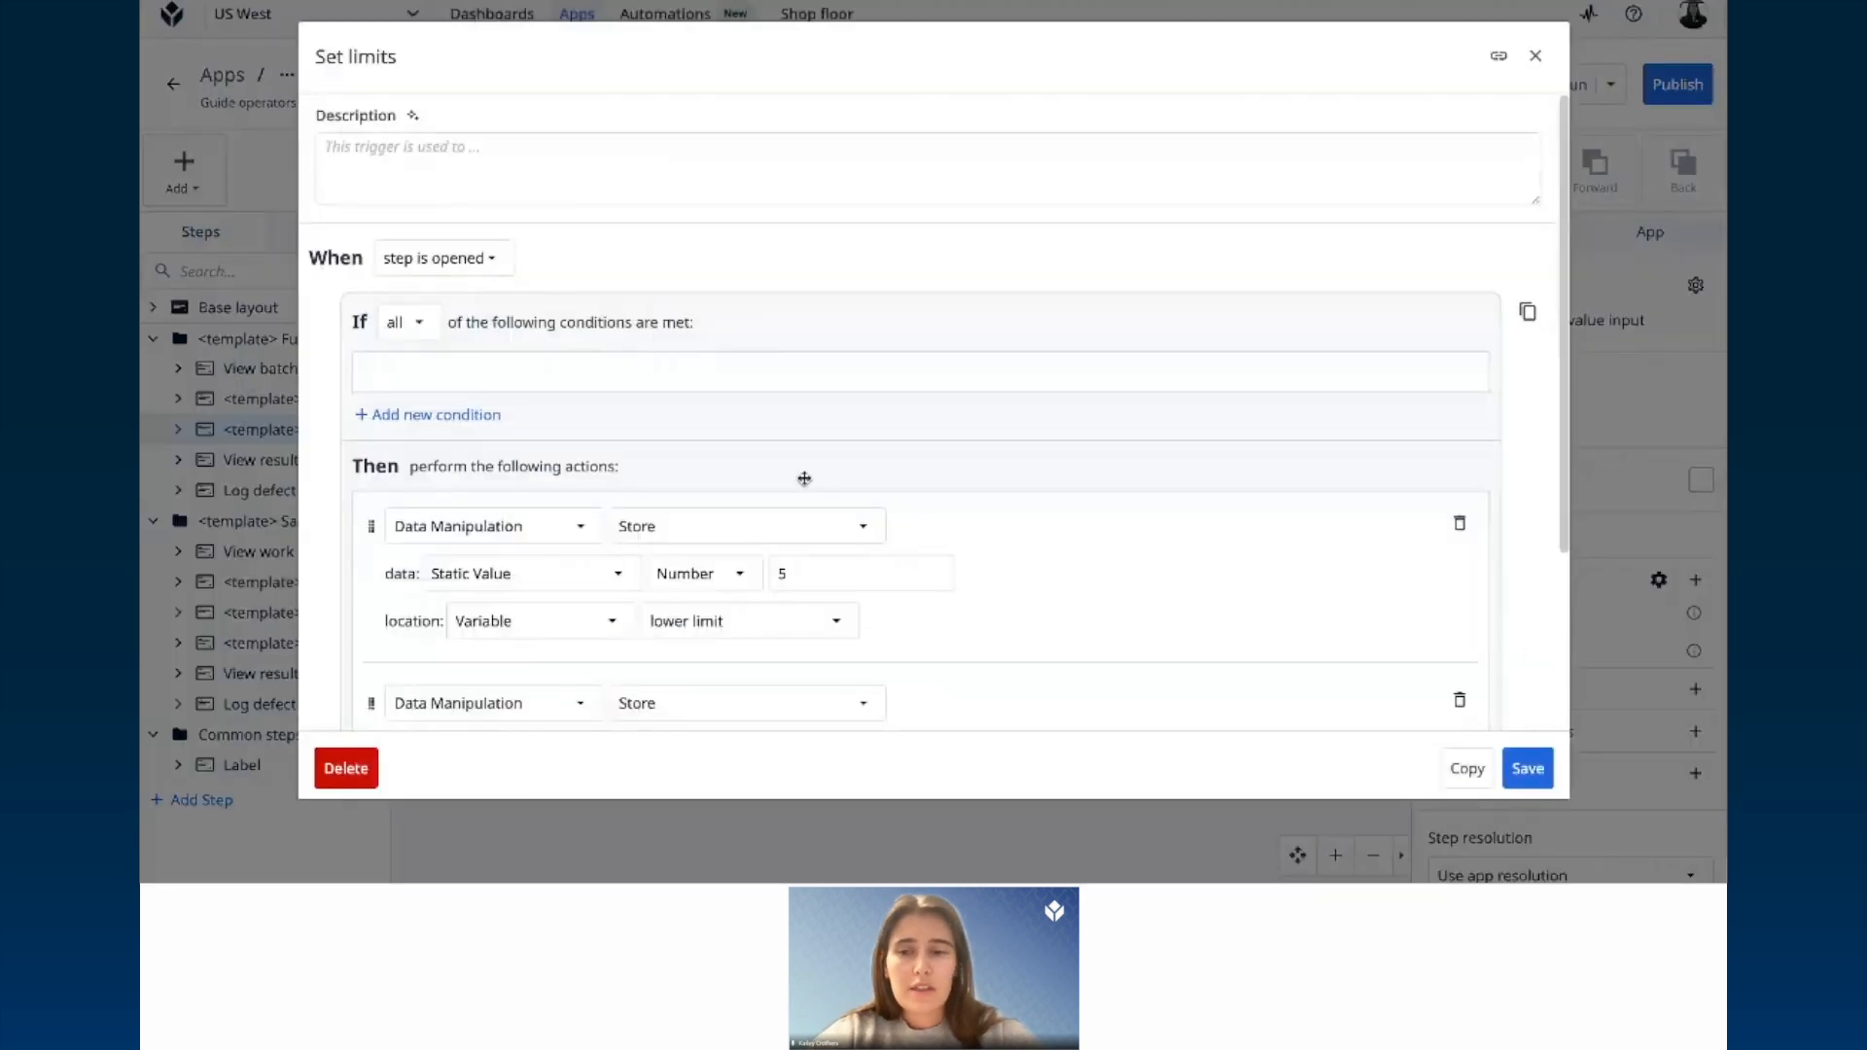
pyautogui.scroll(-3, 992, 416)
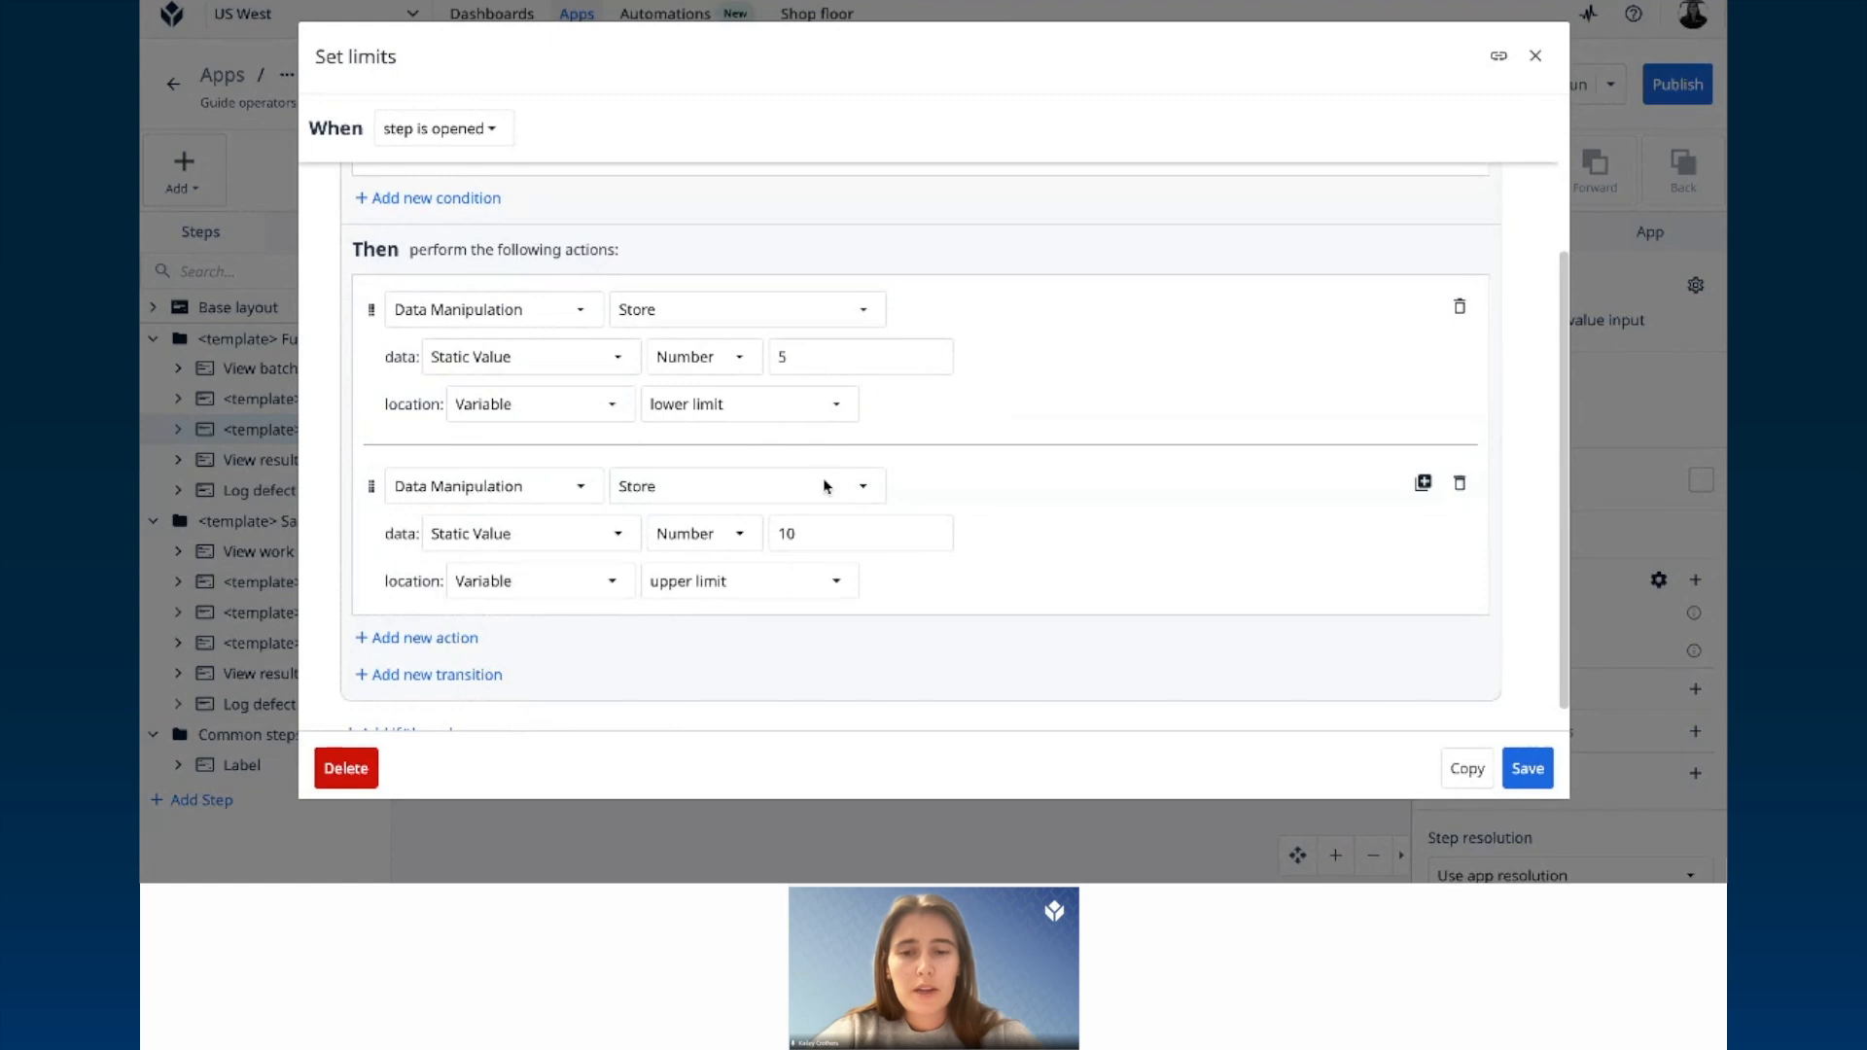
pyautogui.doubleClick(829, 357)
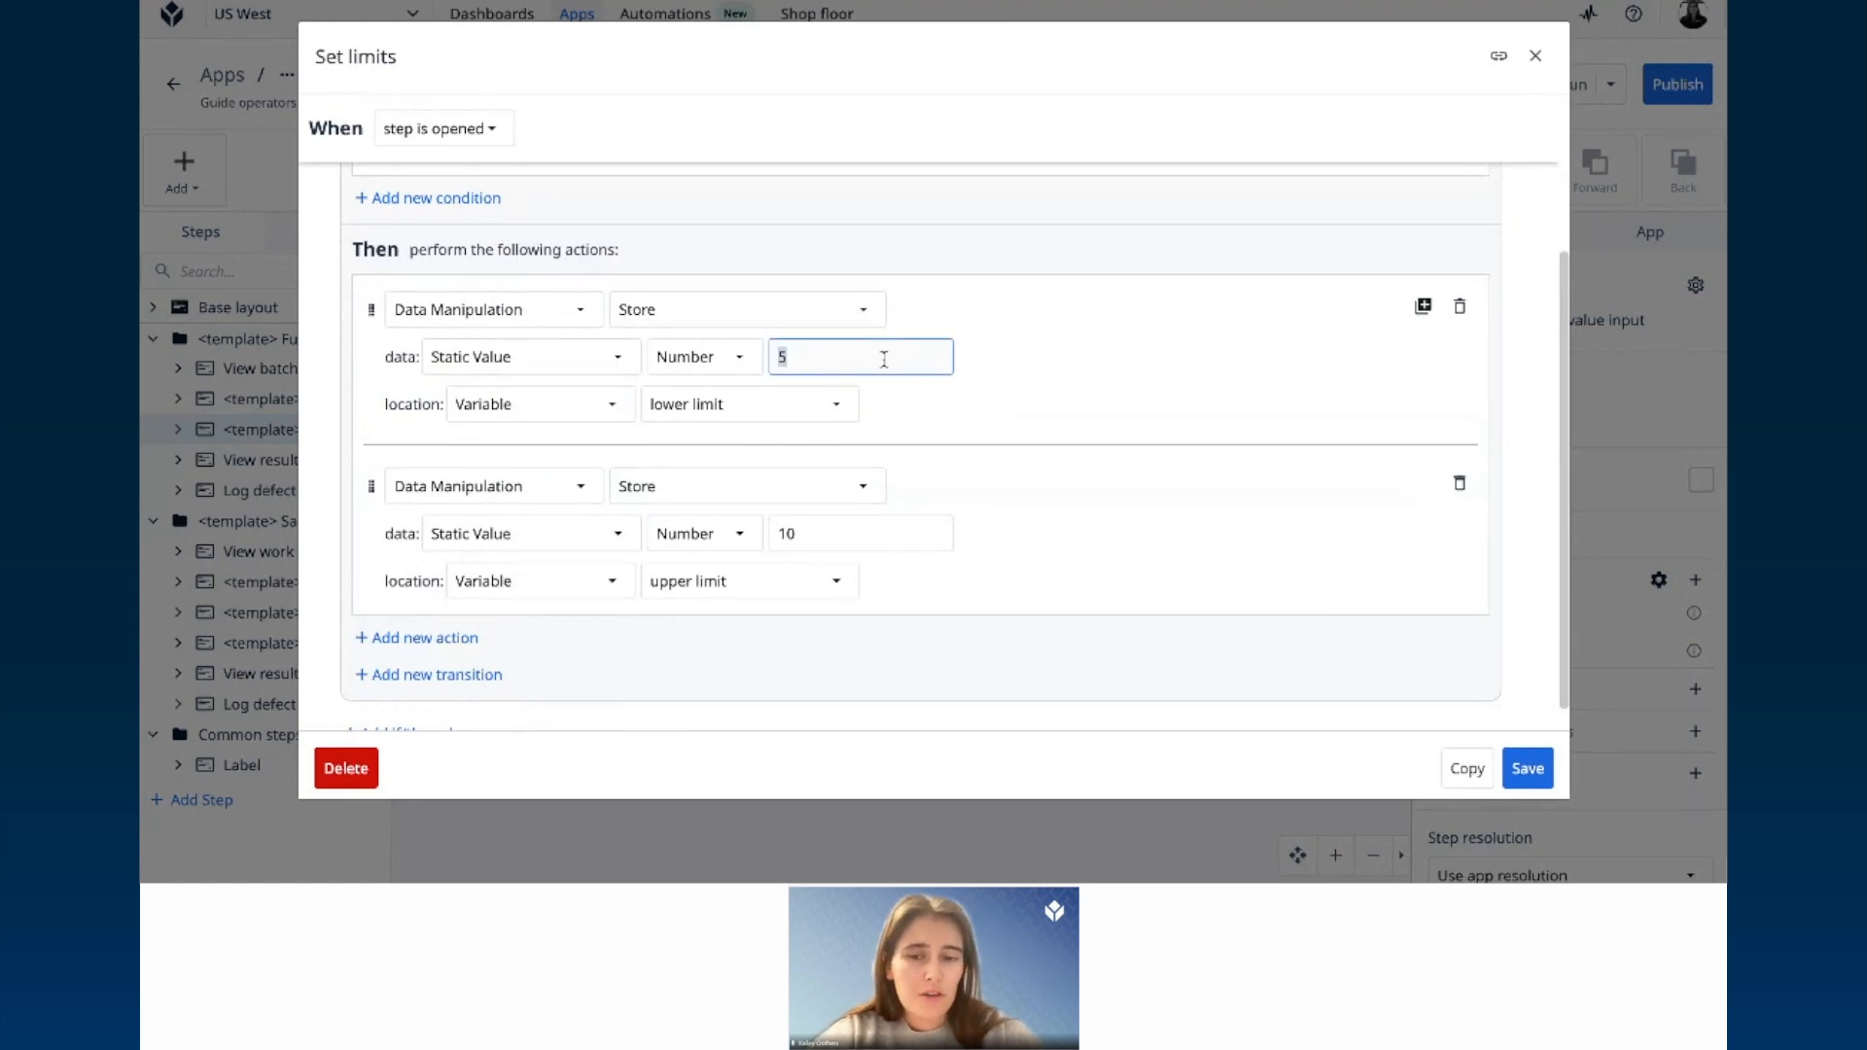
pyautogui.click(886, 554)
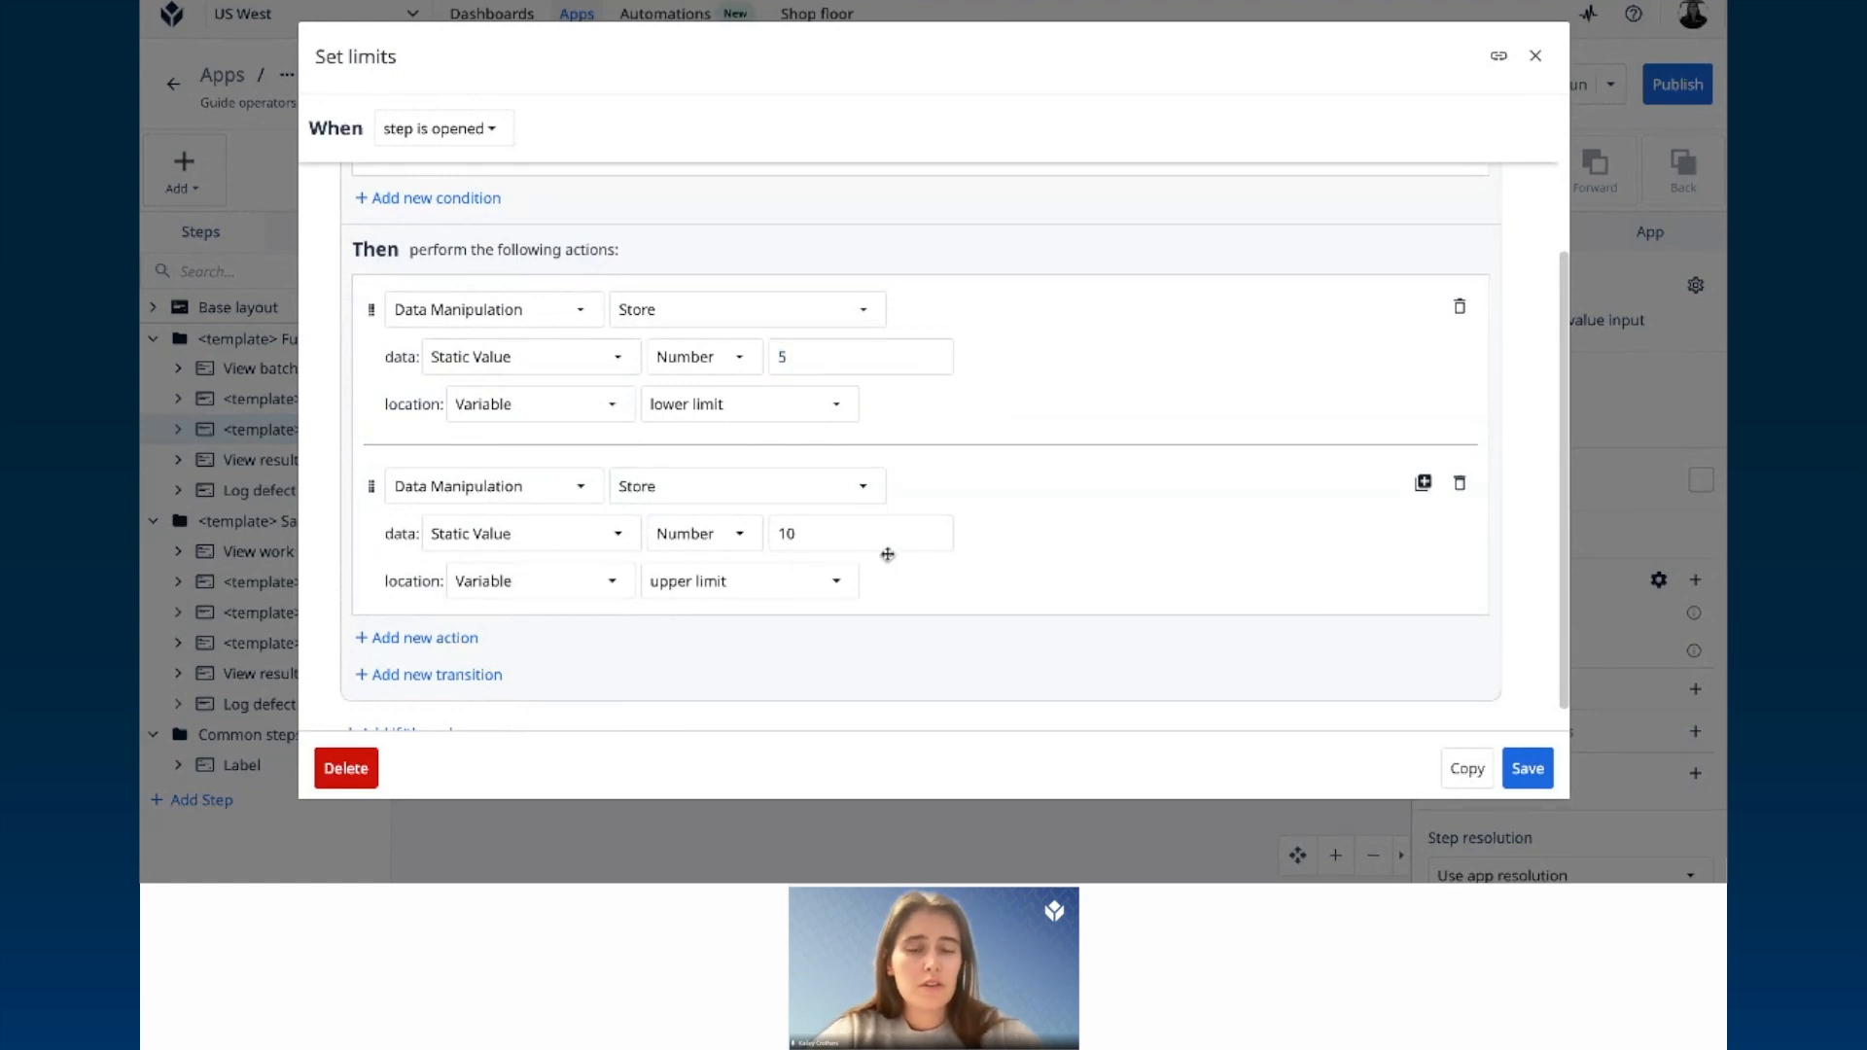
pyautogui.click(886, 534)
pyautogui.scroll(-1, 888, 525)
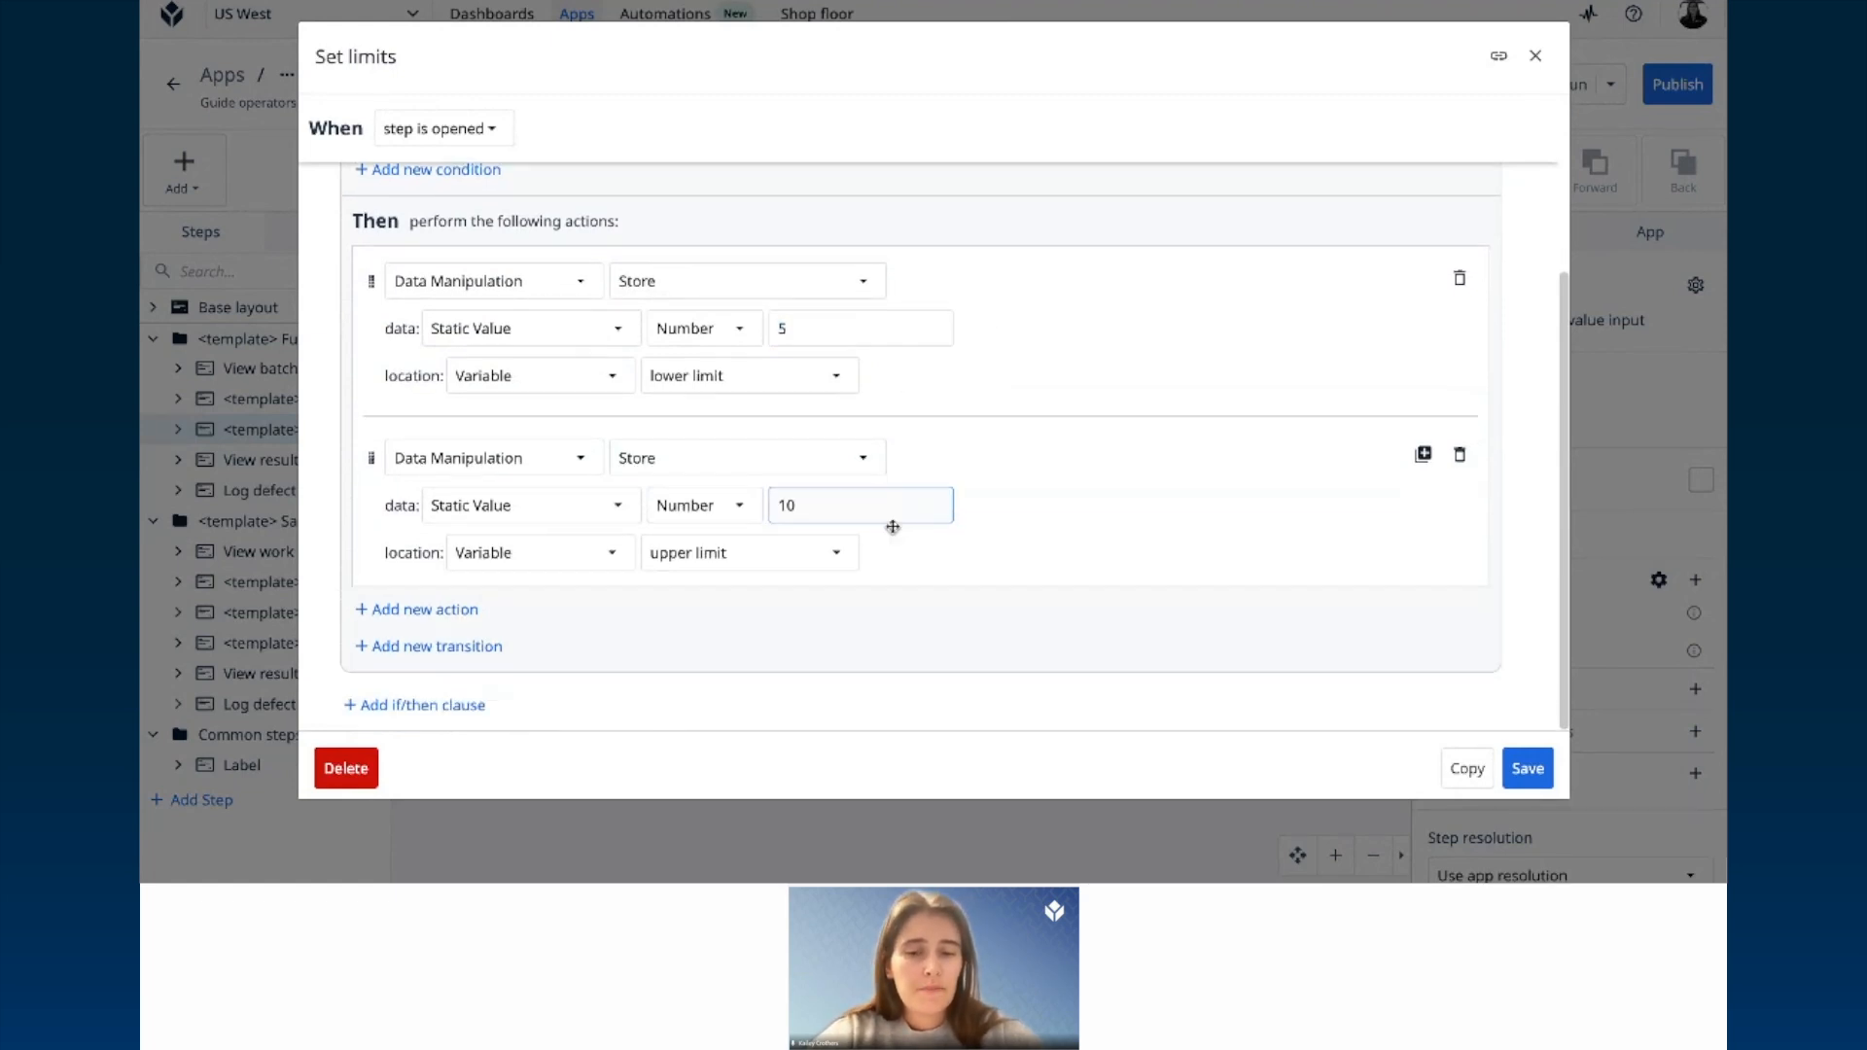
pyautogui.click(1535, 57)
# Step: Inspect the Save button's trigger for recording a passed result and the Measured value input's datasource
pyautogui.click(851, 583)
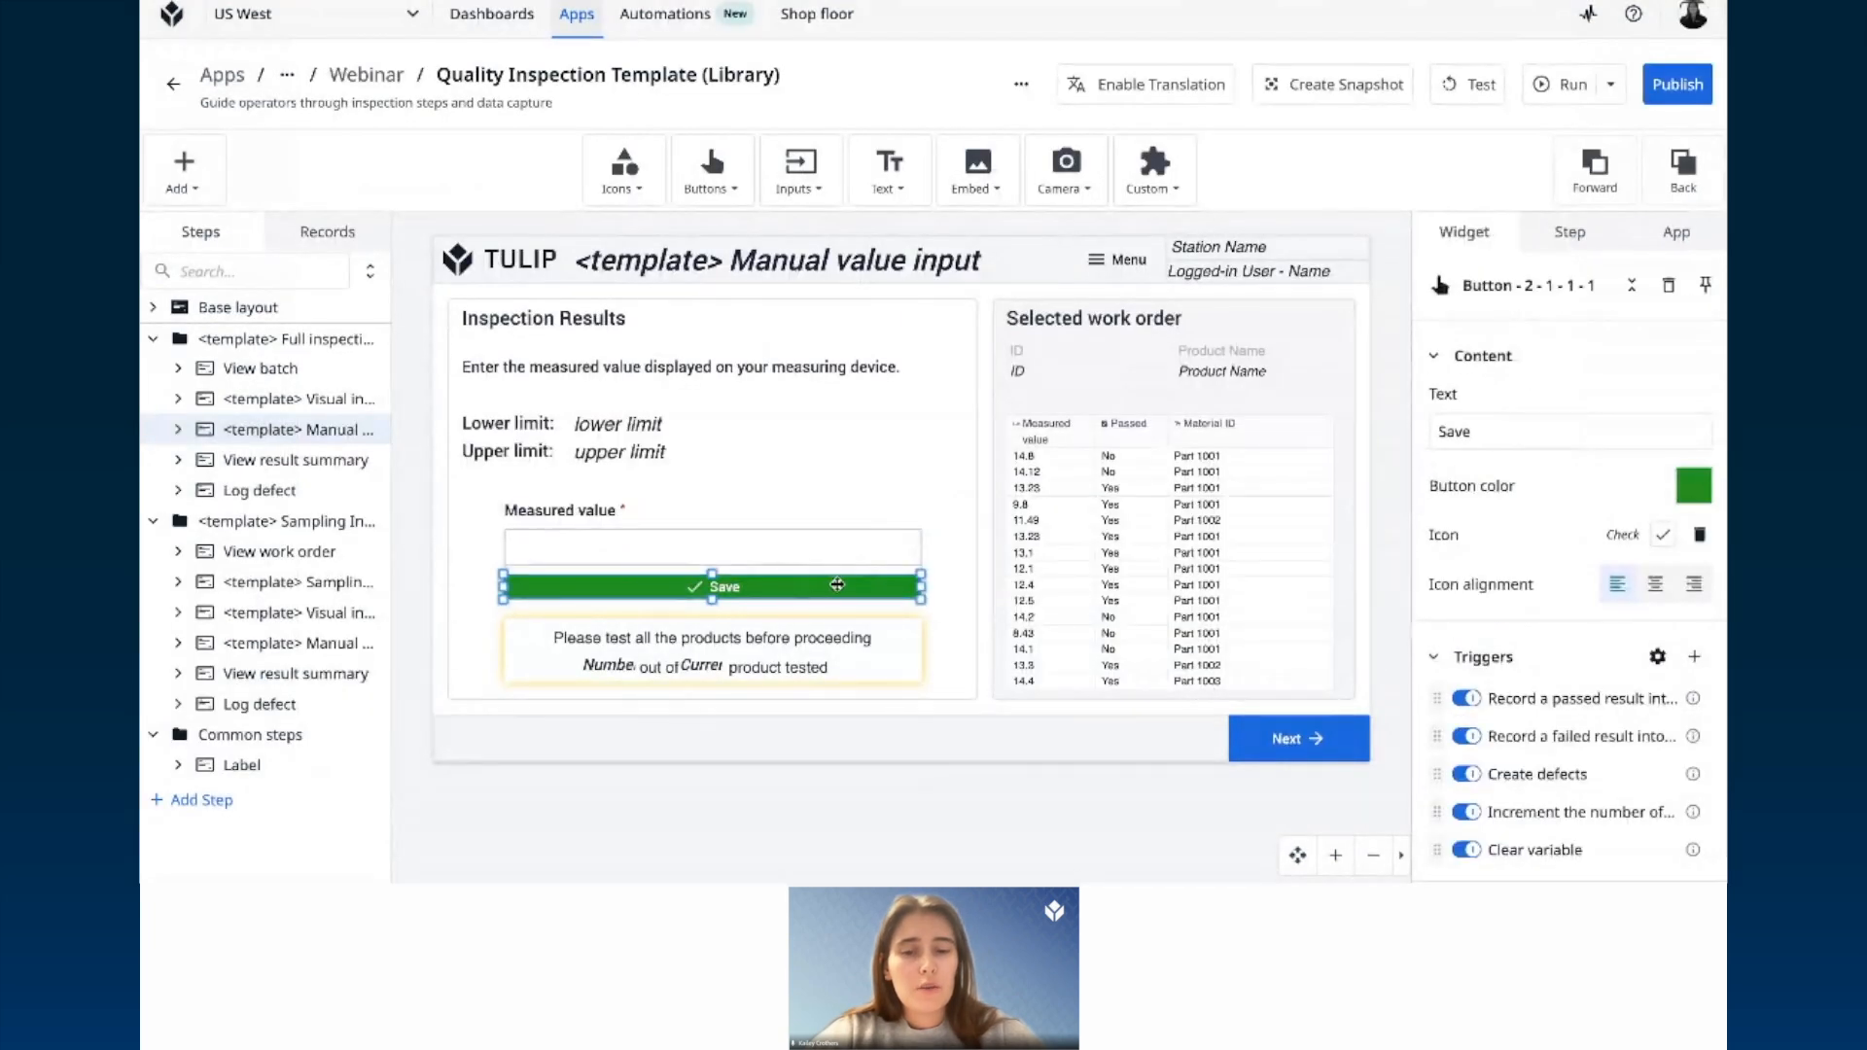
pyautogui.scroll(-3, 1561, 603)
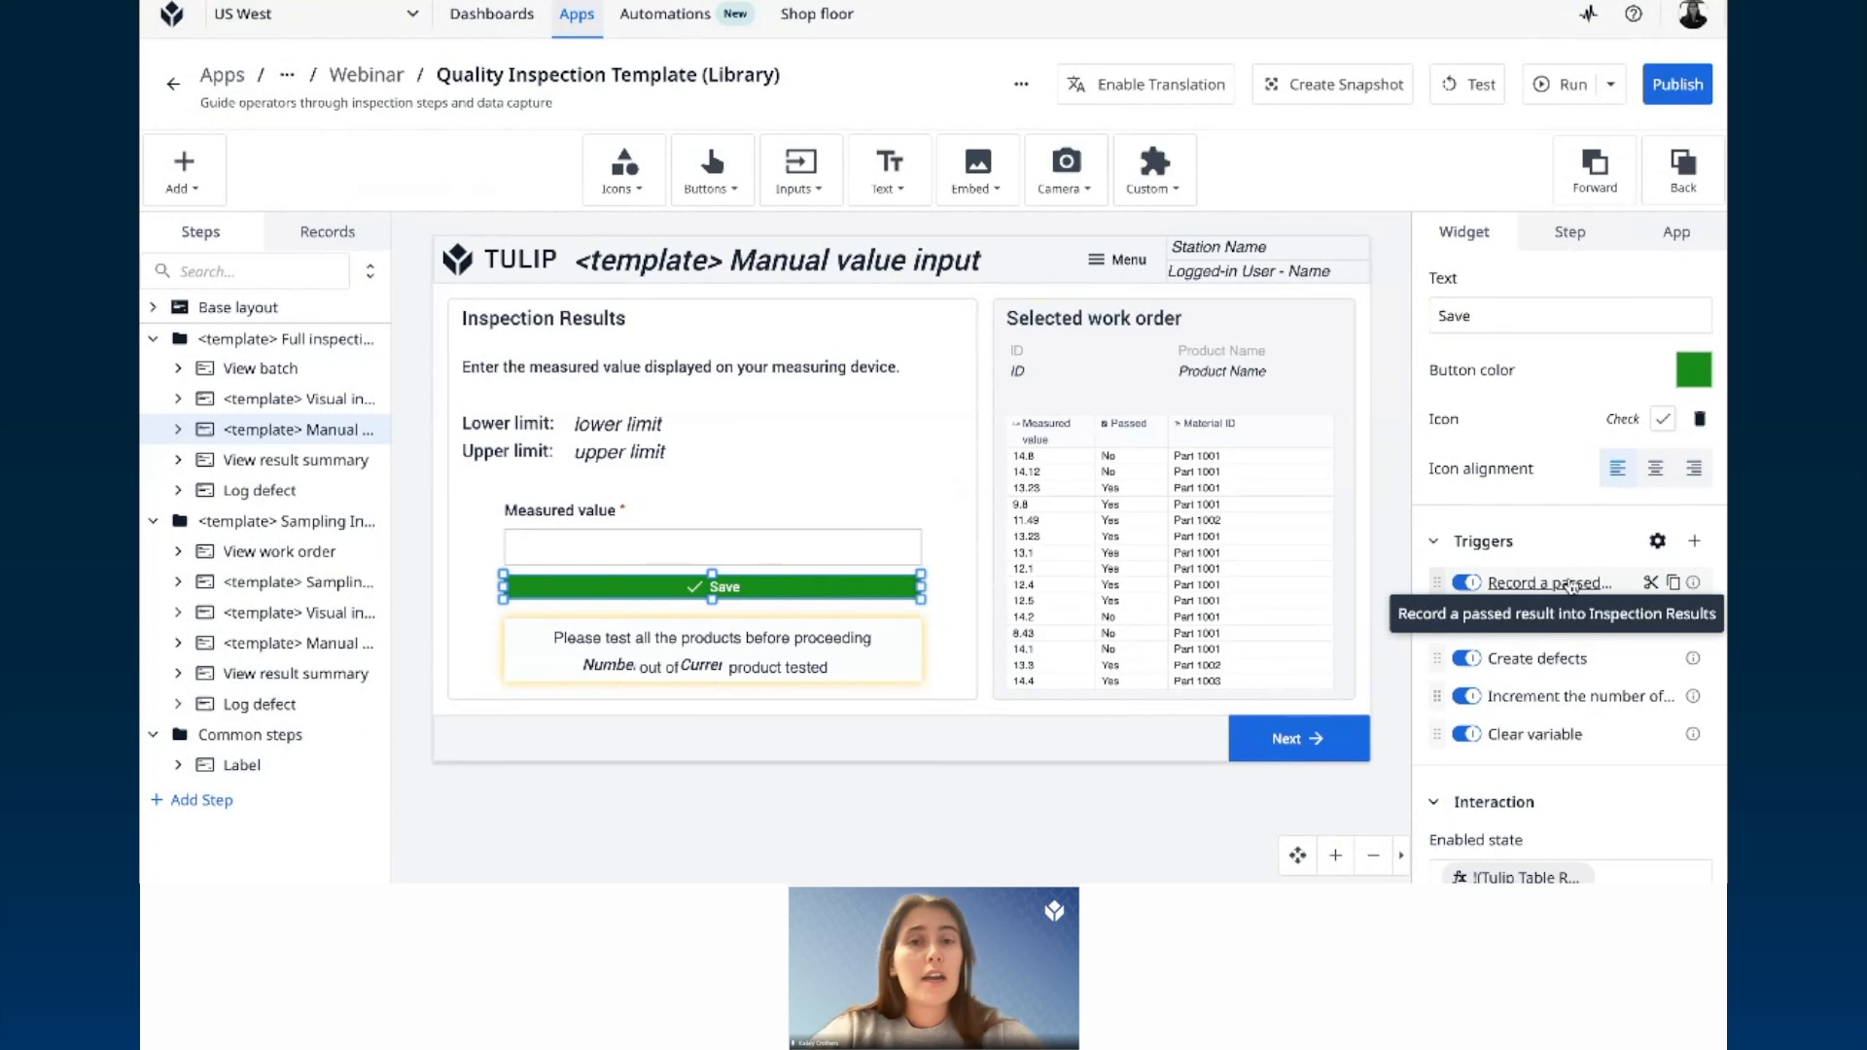
pyautogui.click(1570, 583)
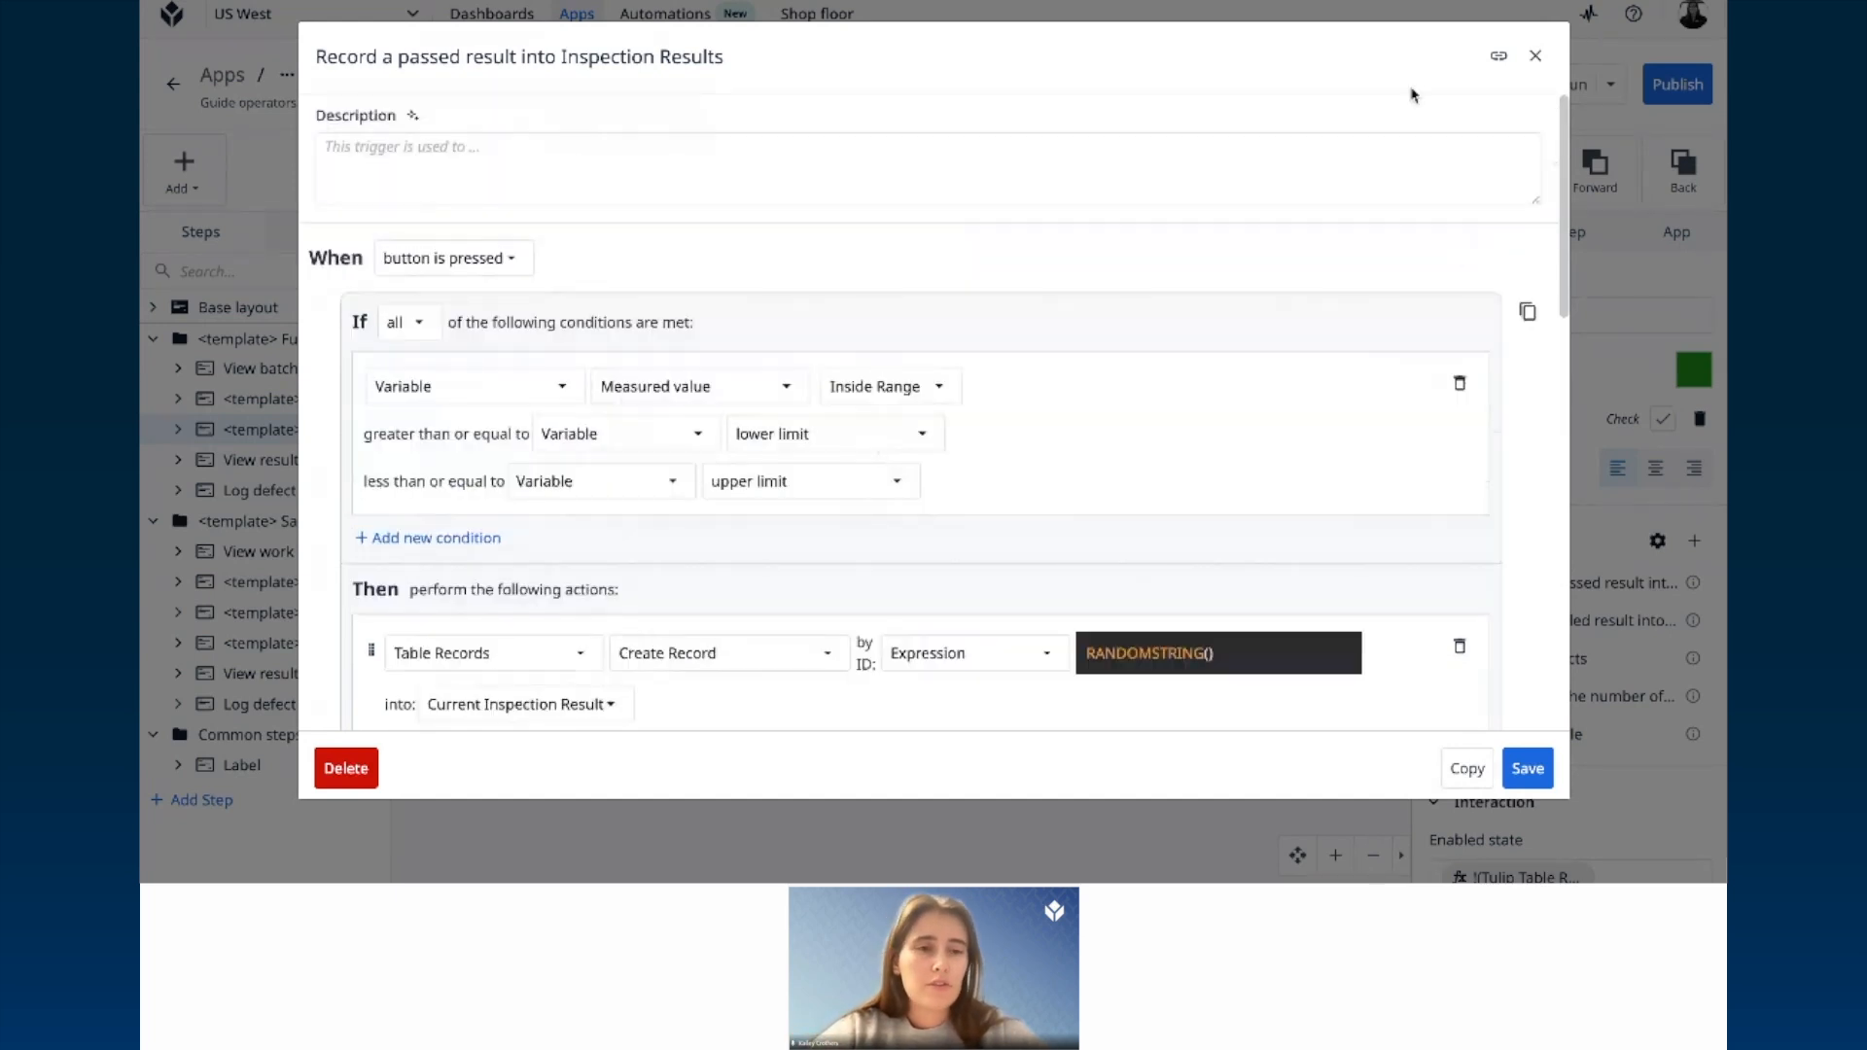
pyautogui.click(1536, 56)
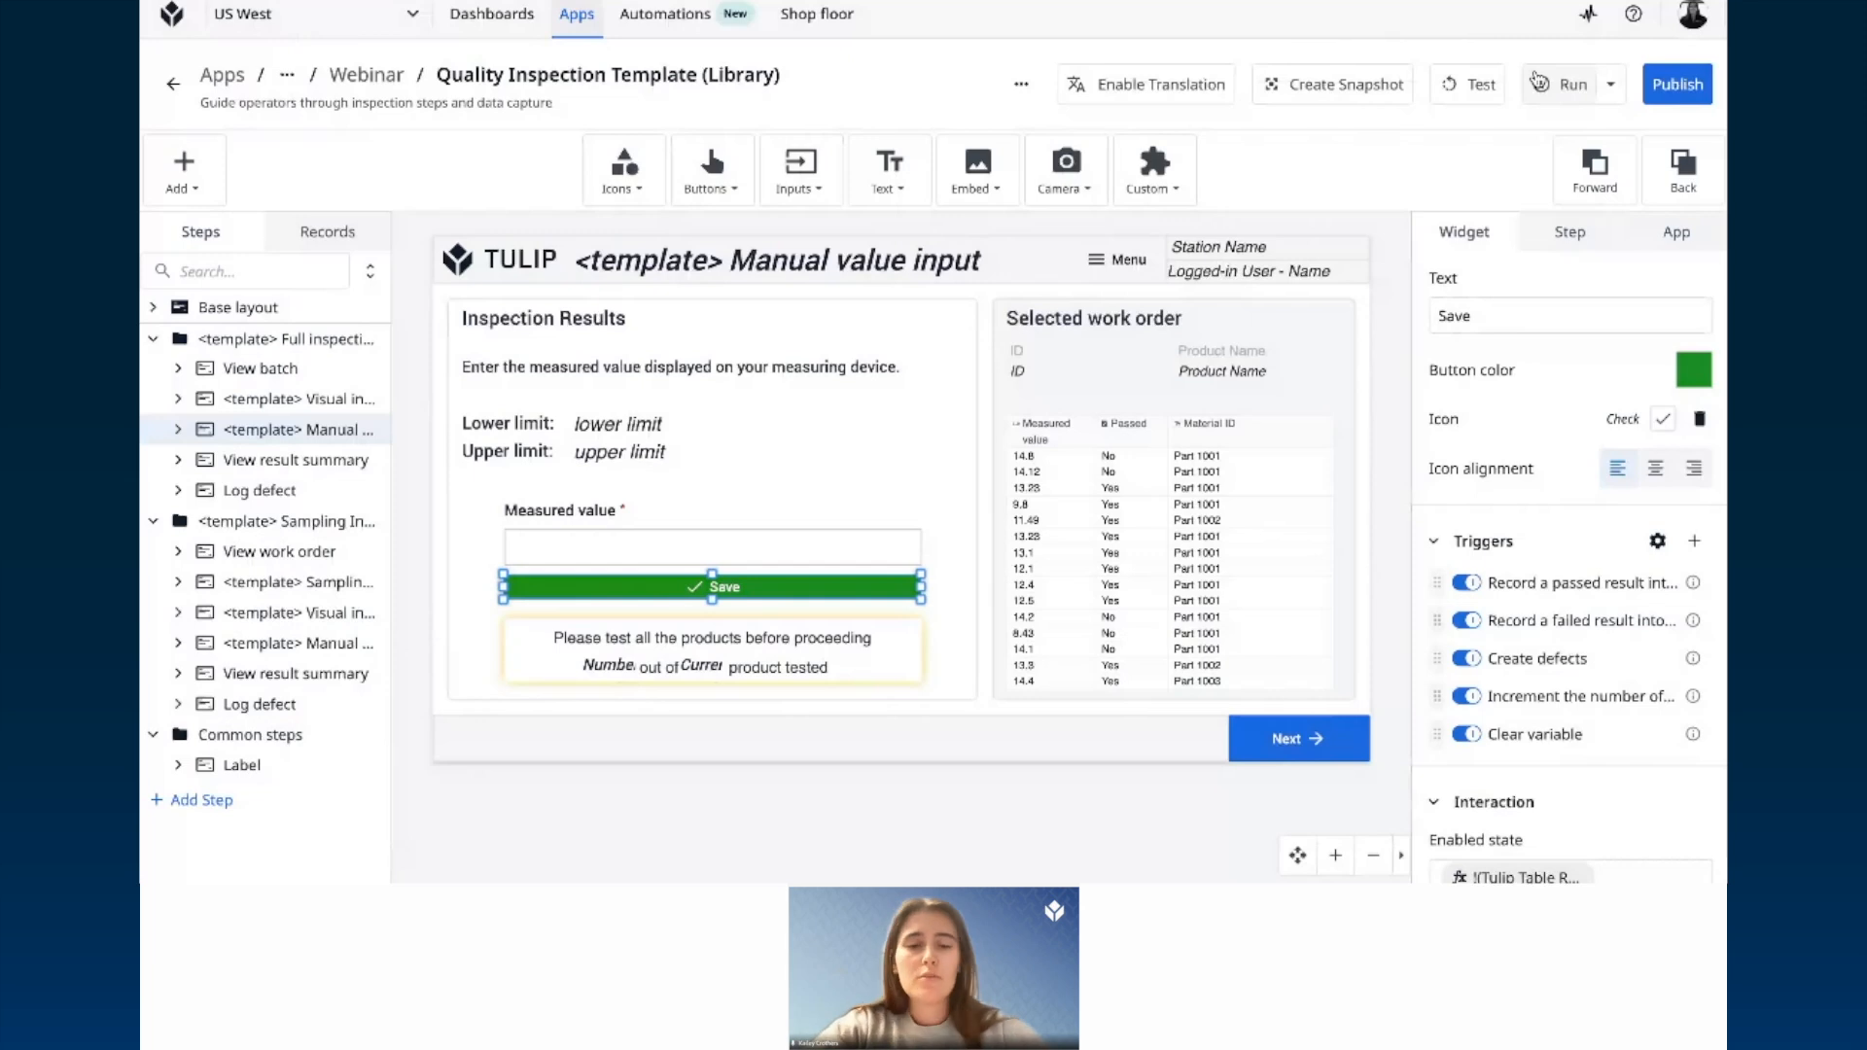
pyautogui.click(793, 803)
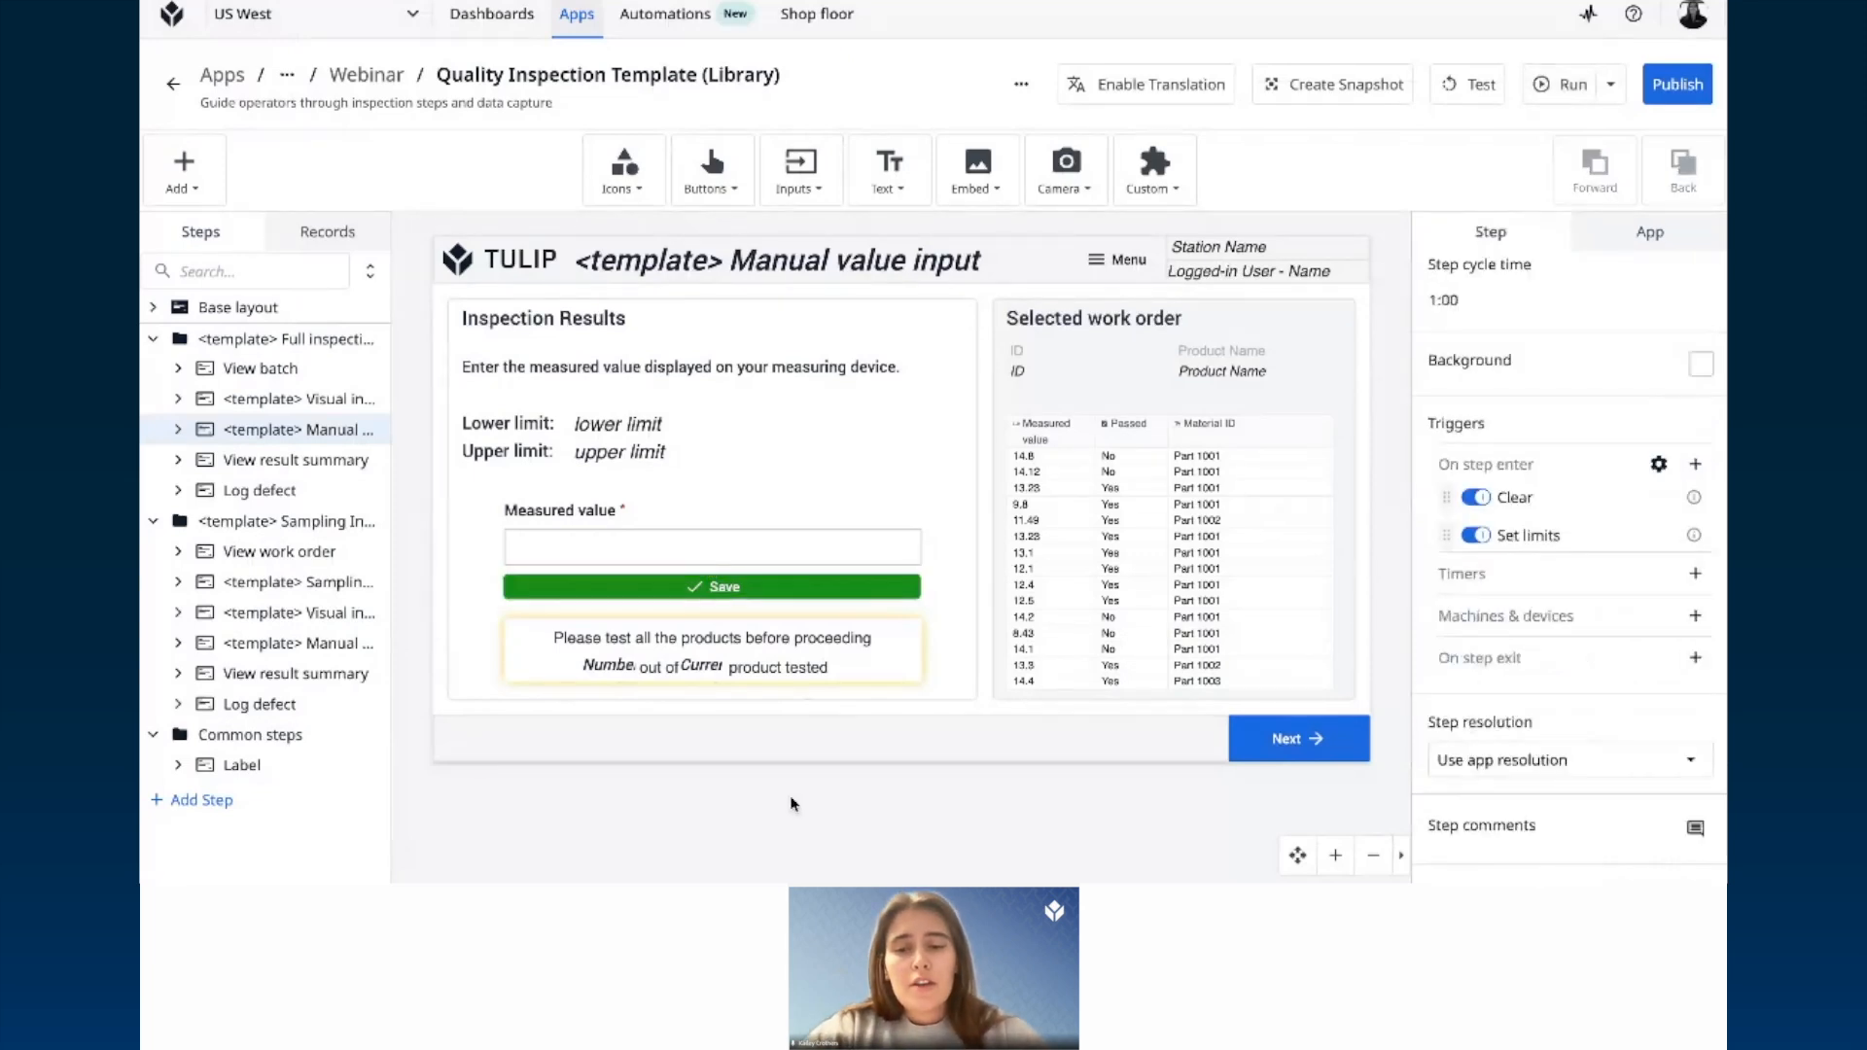
pyautogui.click(756, 541)
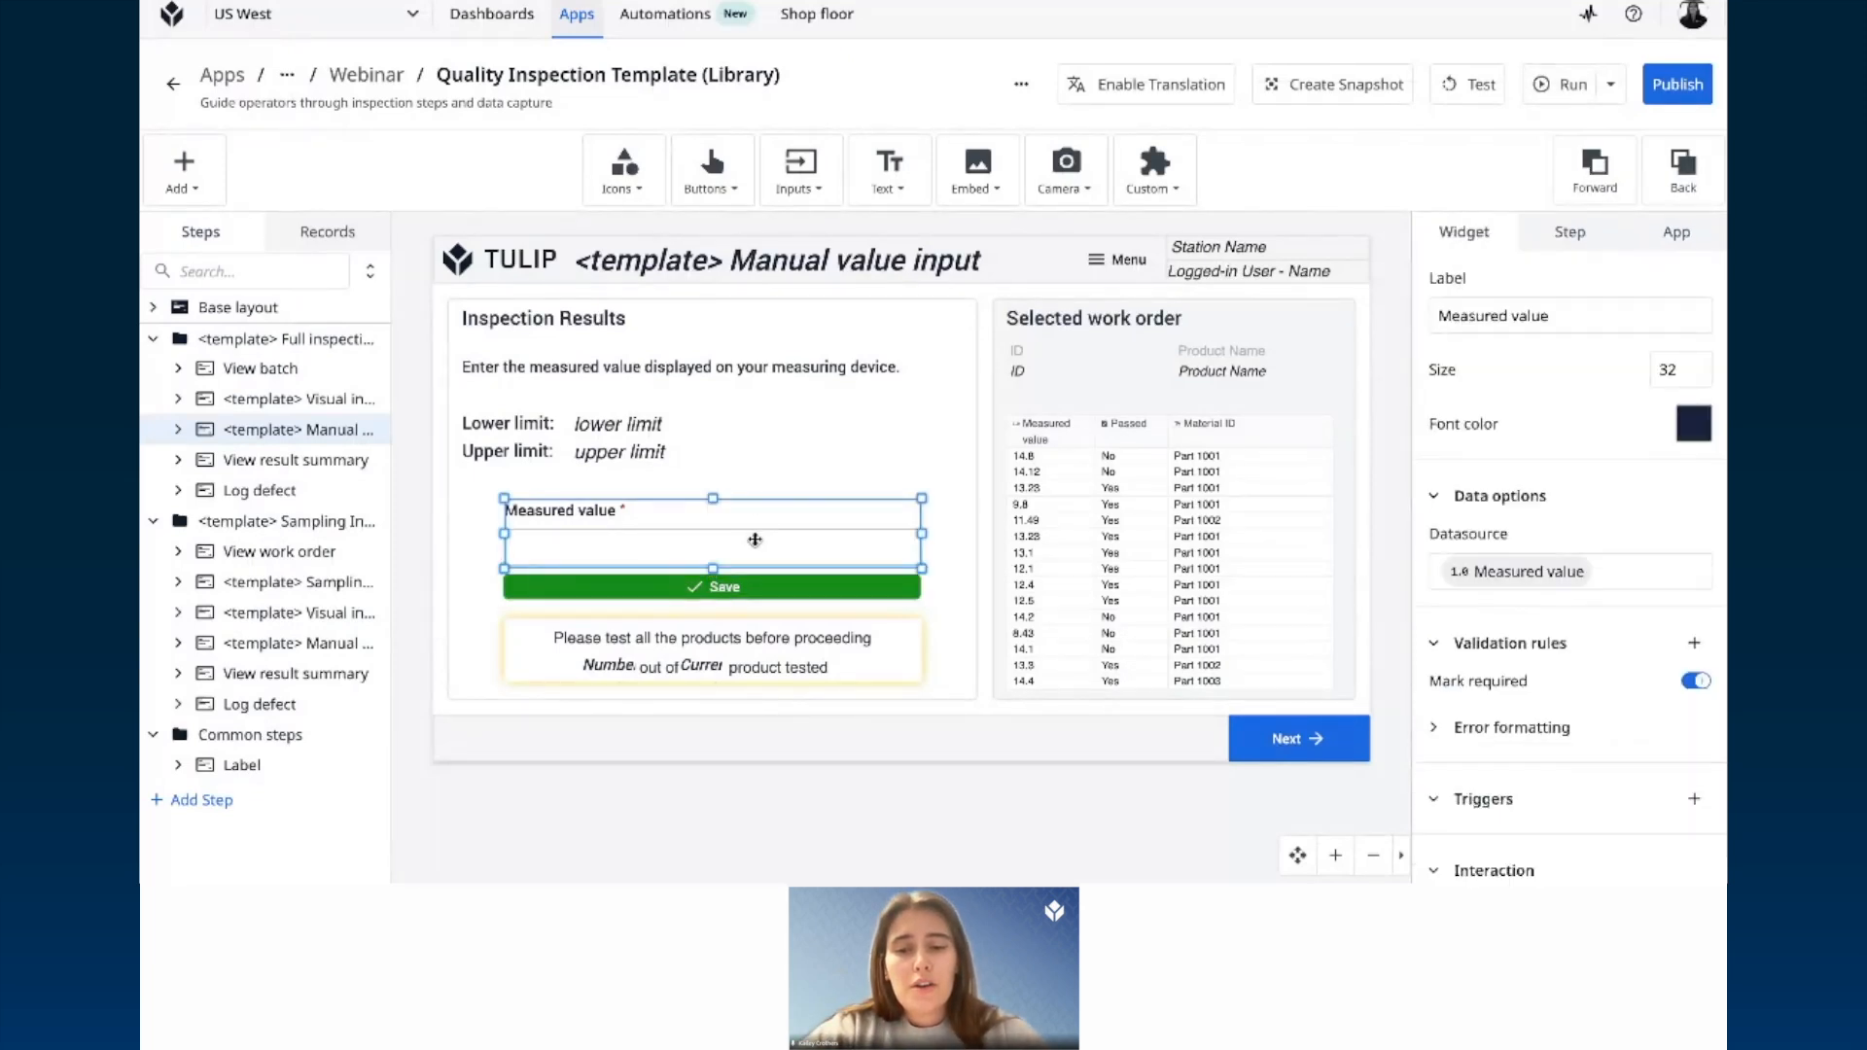
pyautogui.click(694, 803)
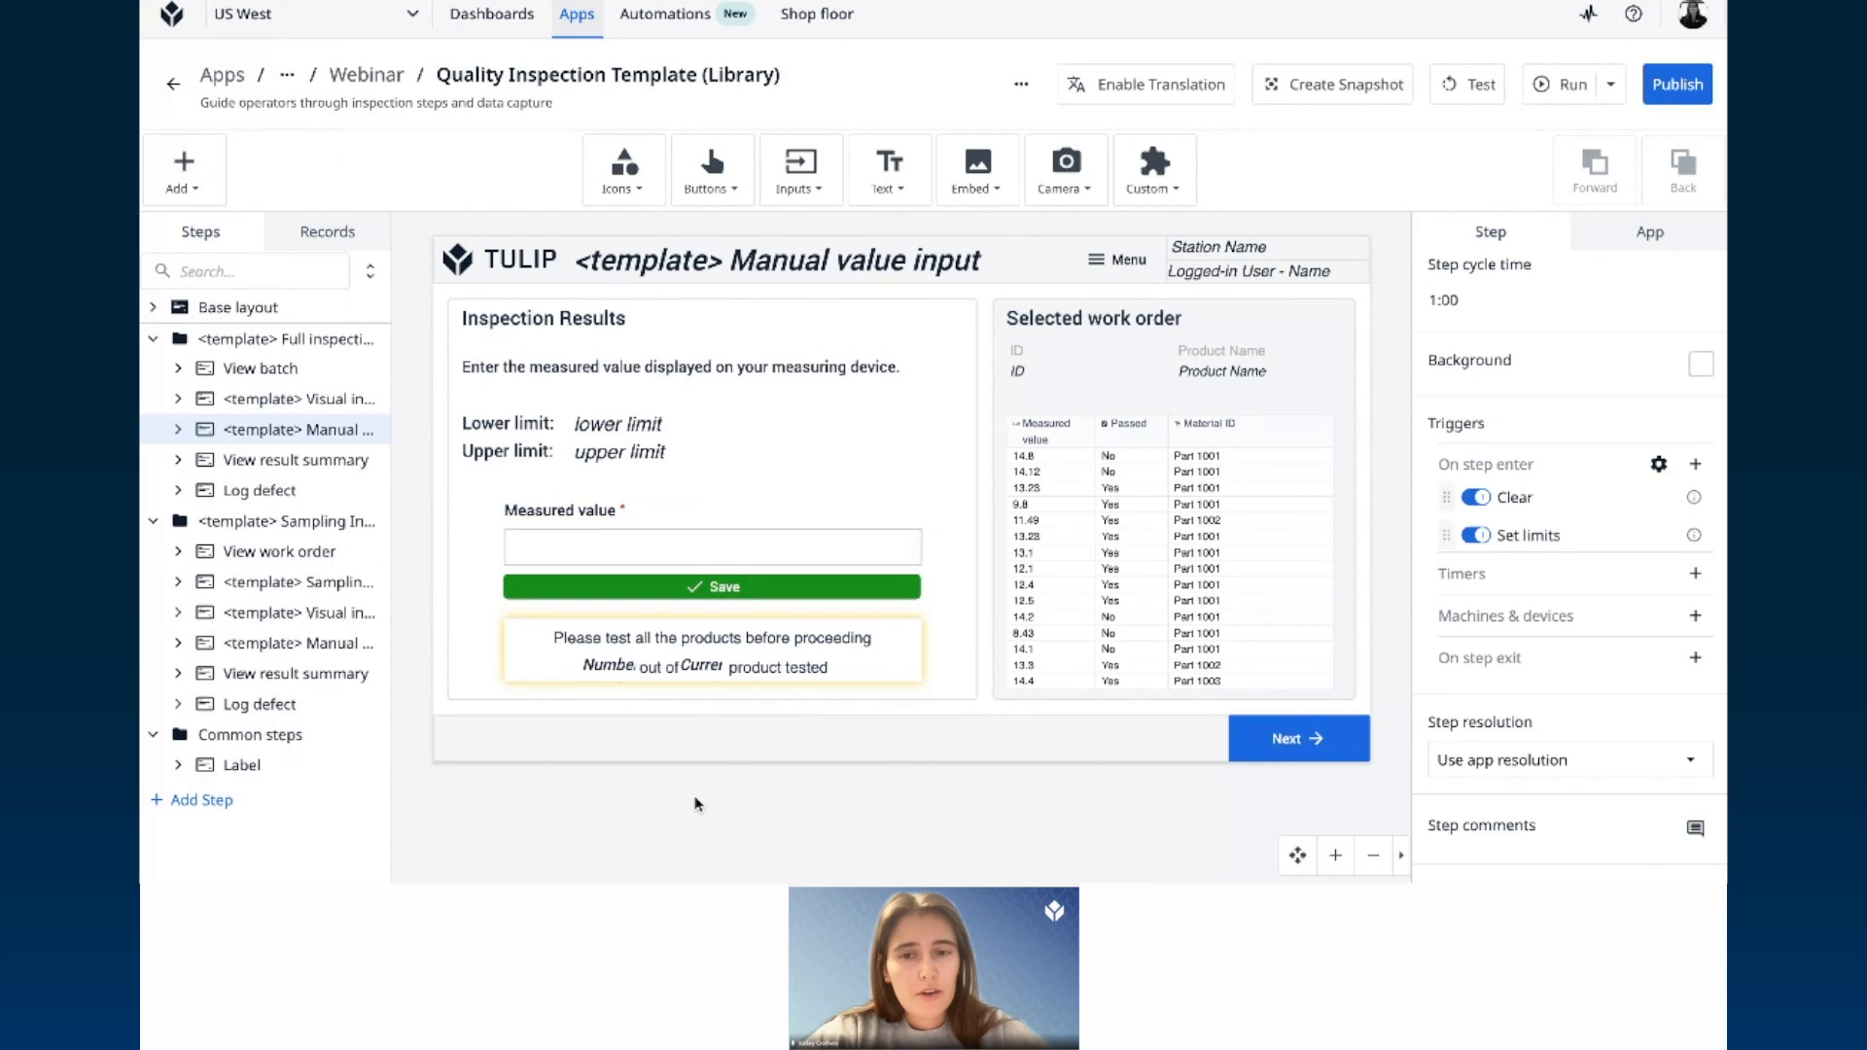
# Step: Add the custom Linear gauge (Mark) widget beside the limit fields, sized about 522 by 156
pyautogui.click(1155, 177)
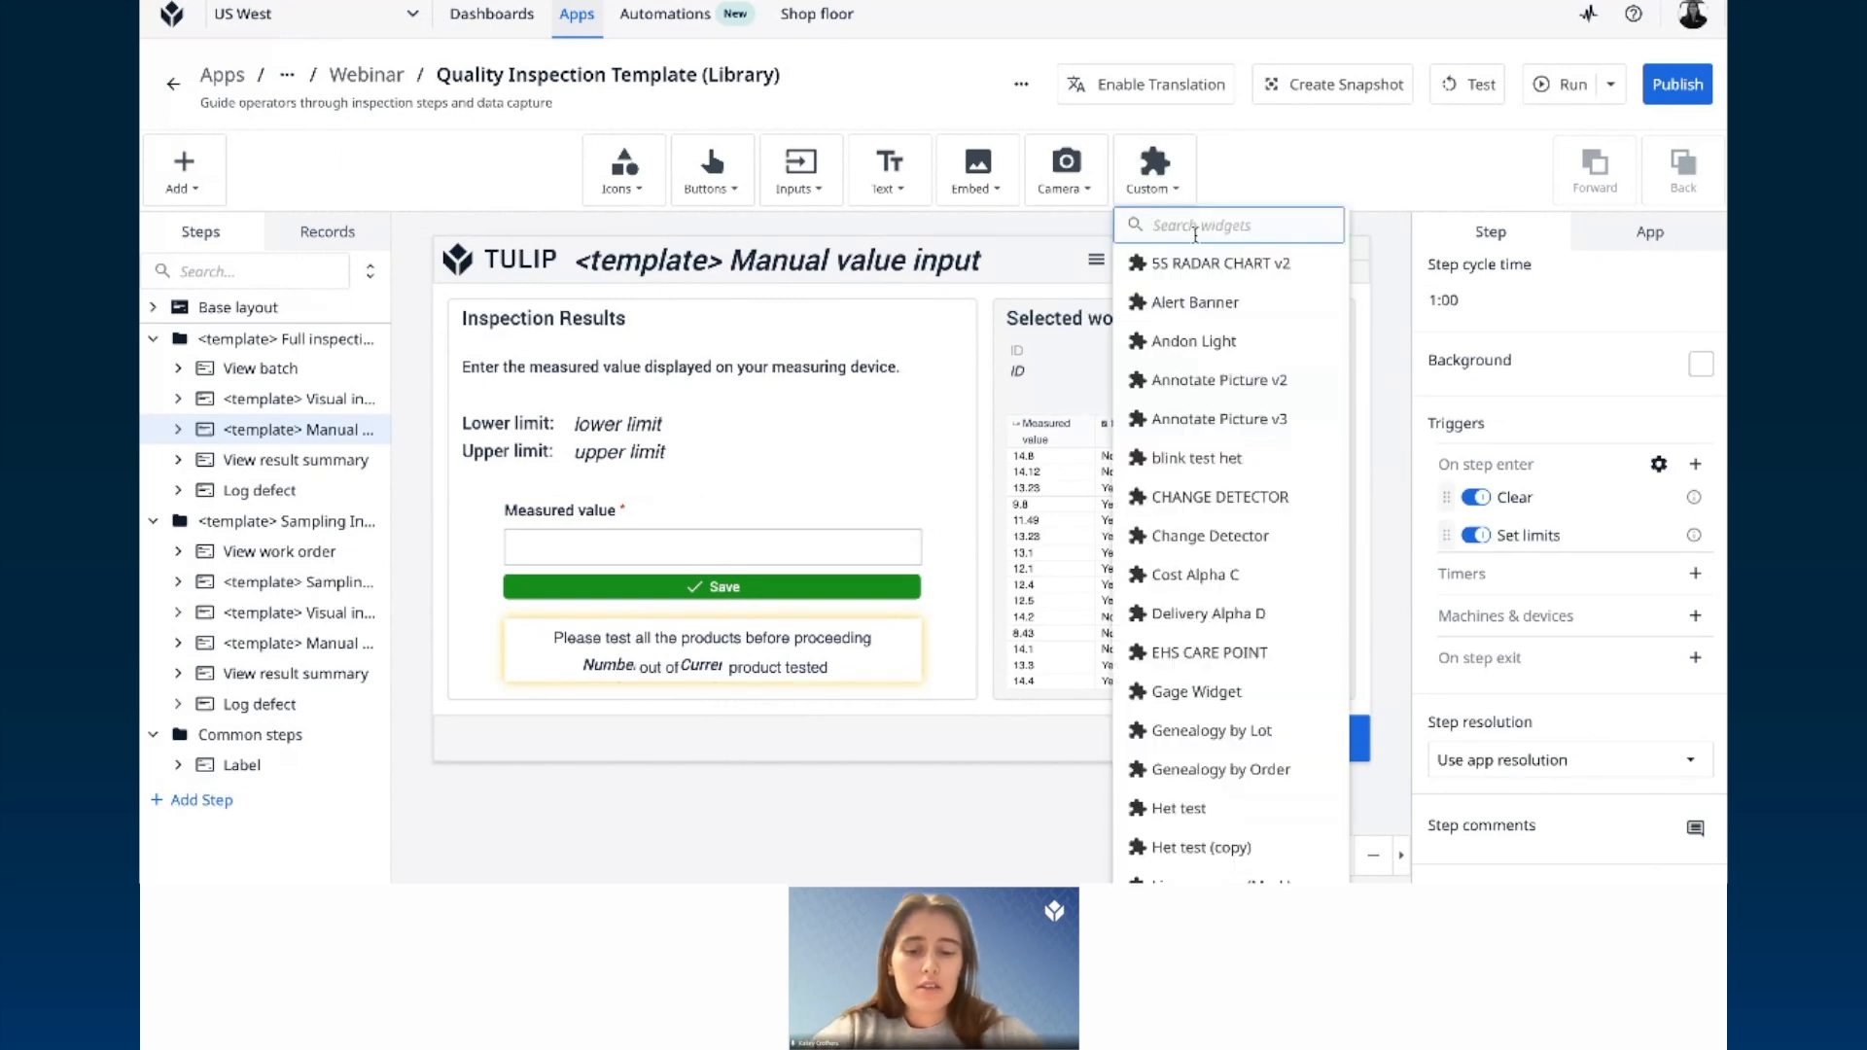
pyautogui.write('gau')
pyautogui.click(1206, 260)
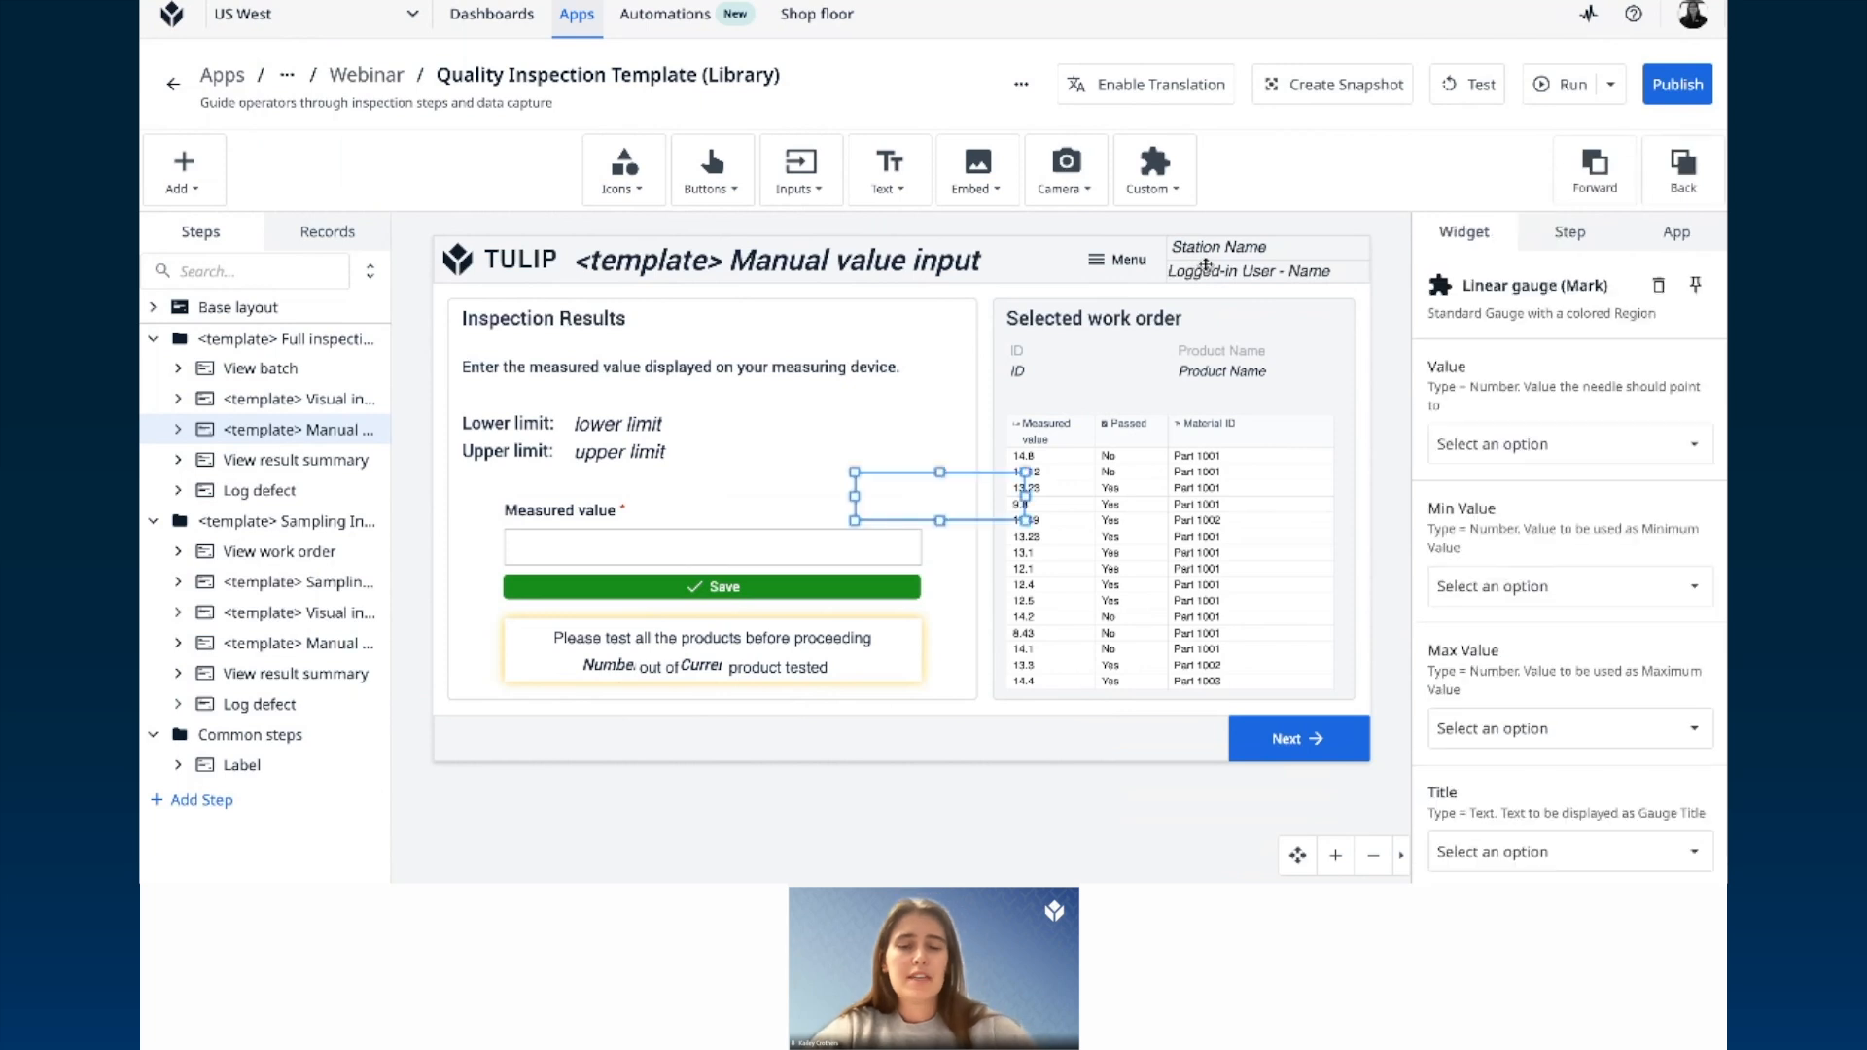
pyautogui.moveTo(969, 502)
pyautogui.mouseDown()
pyautogui.moveTo(867, 455)
pyautogui.moveTo(967, 491)
pyautogui.mouseUp()
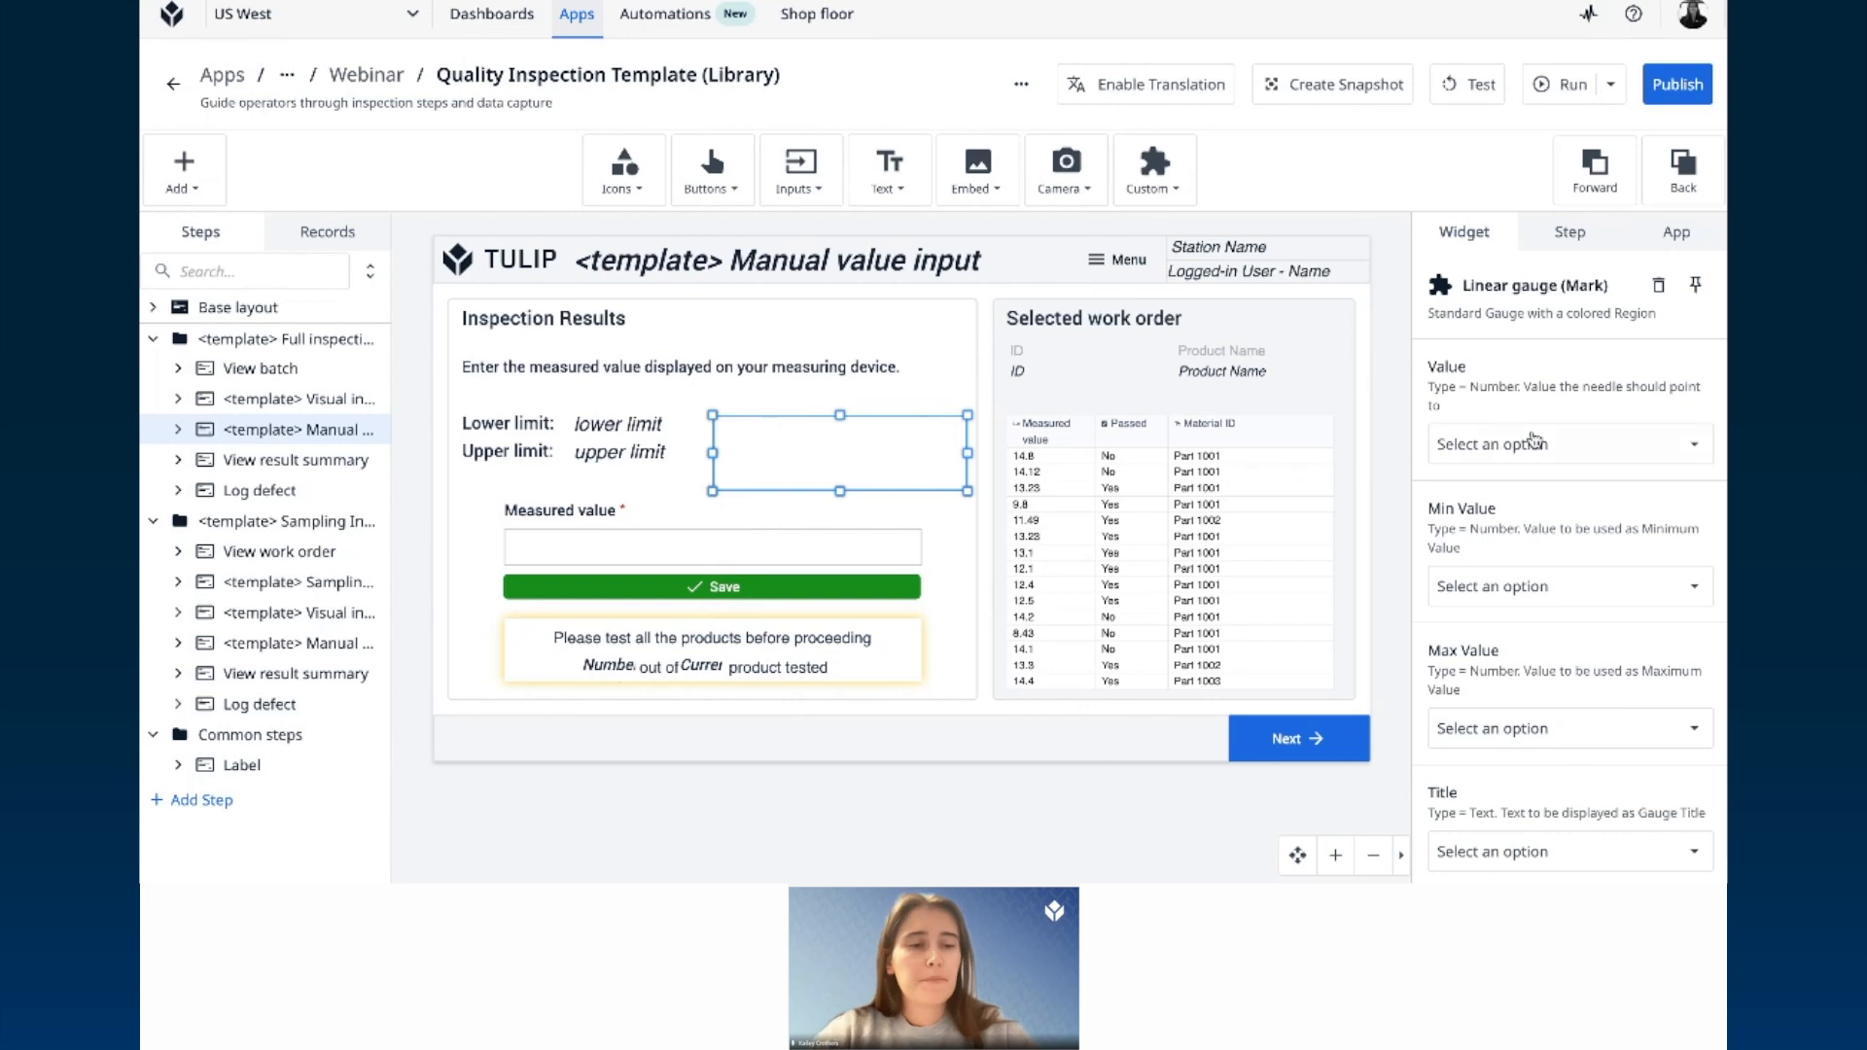
# Step: Bind the linear gauge's Value to the Measured value variable
pyautogui.click(1592, 454)
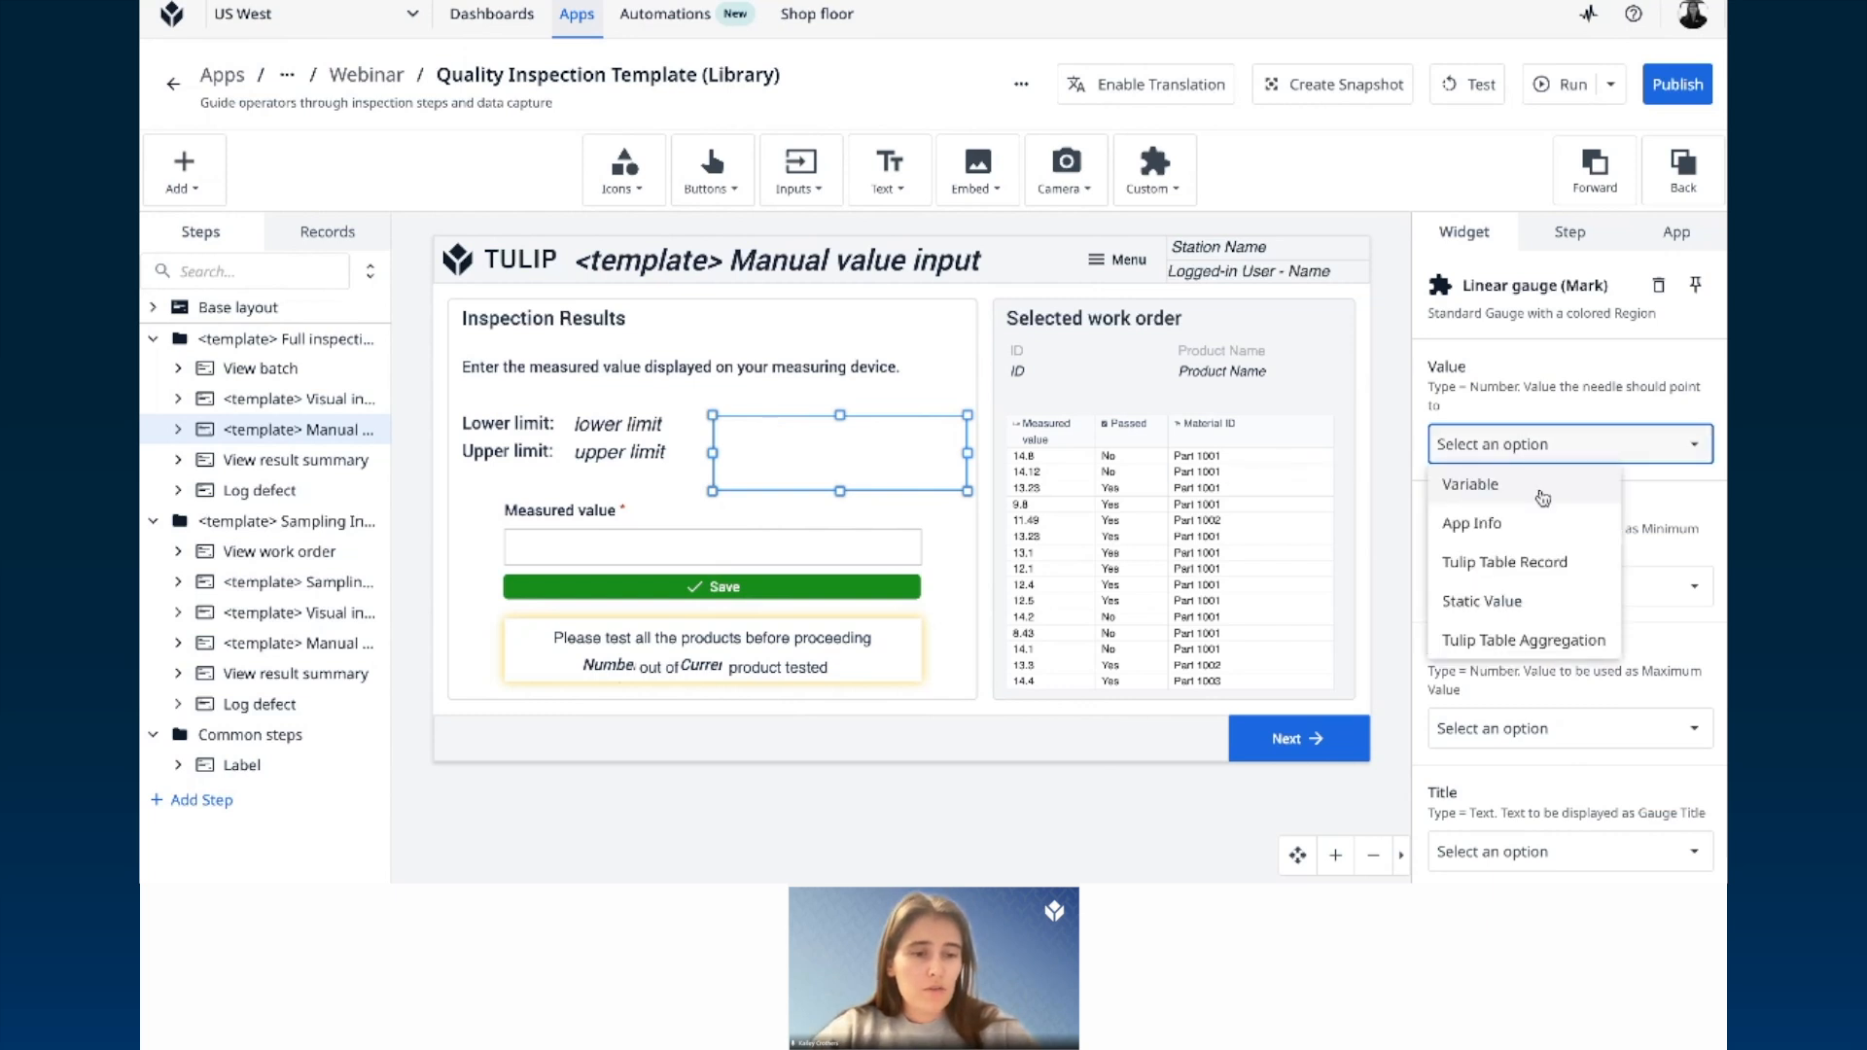
pyautogui.click(648, 547)
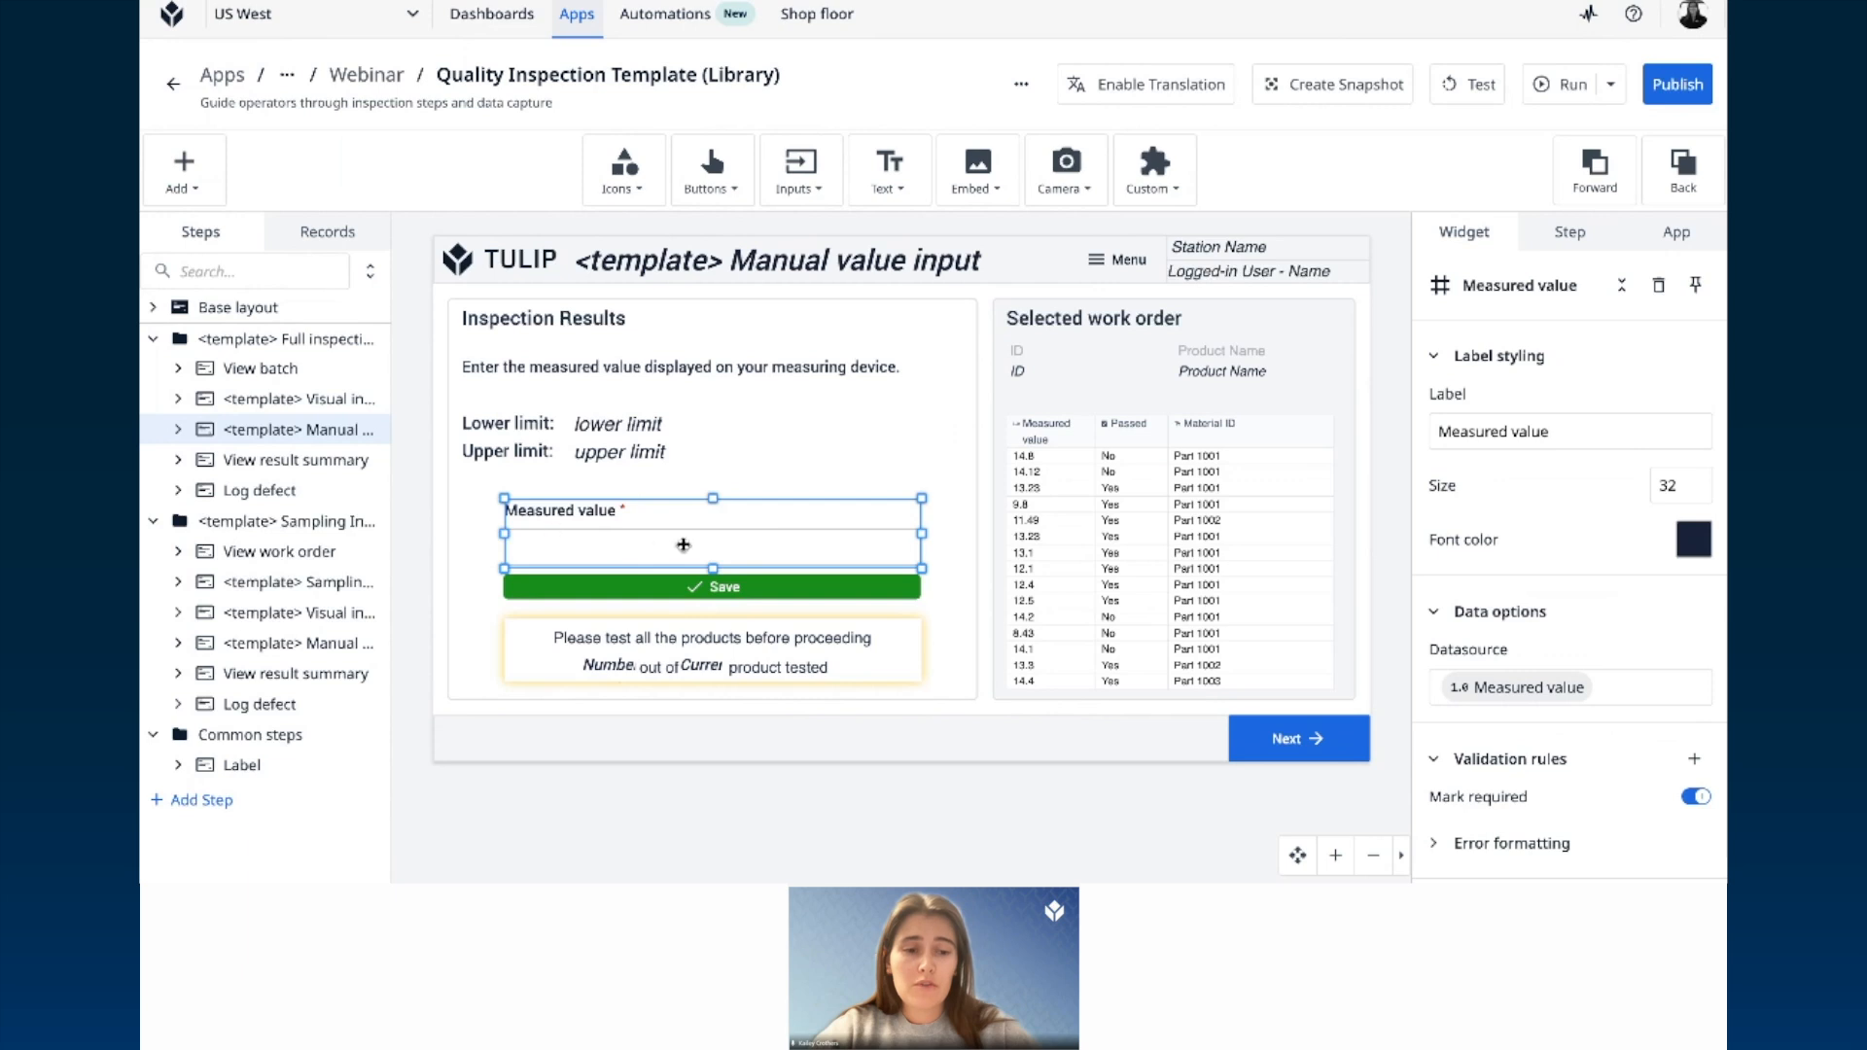
pyautogui.click(813, 441)
pyautogui.click(1542, 449)
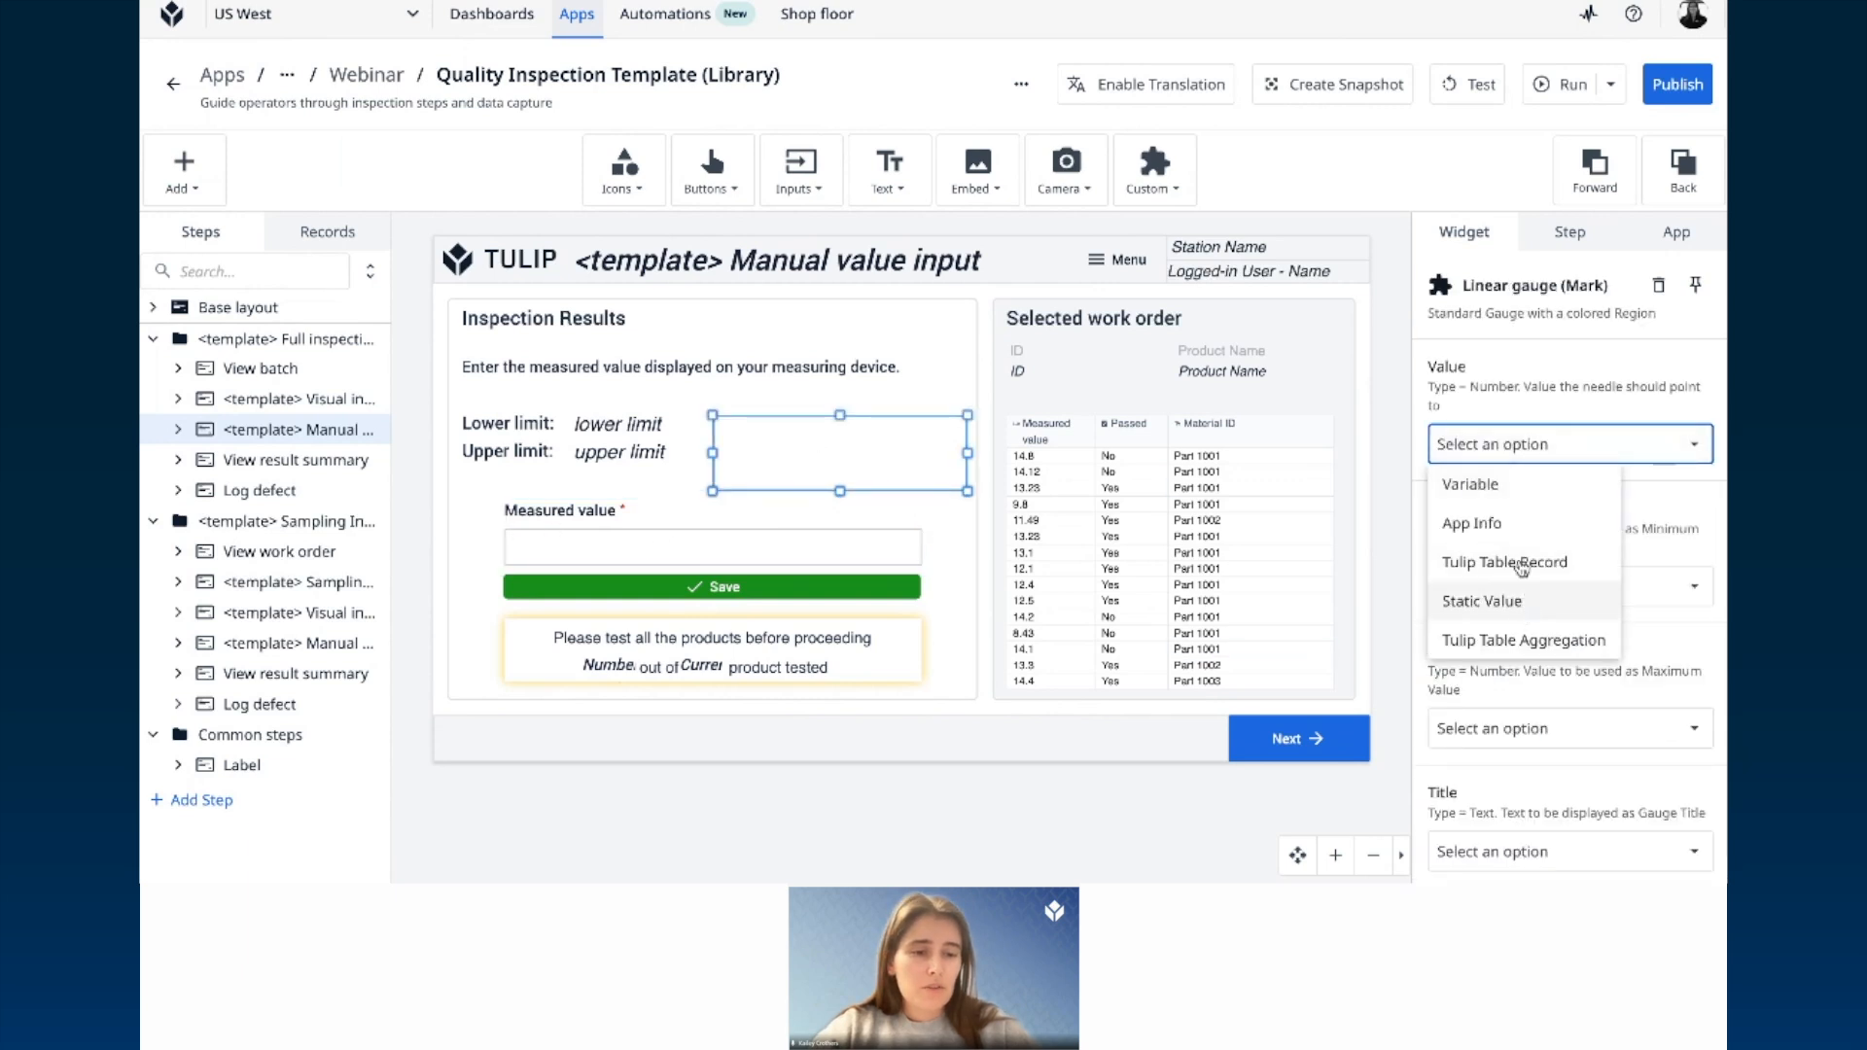
pyautogui.click(1516, 485)
pyautogui.click(1525, 493)
pyautogui.write('mea')
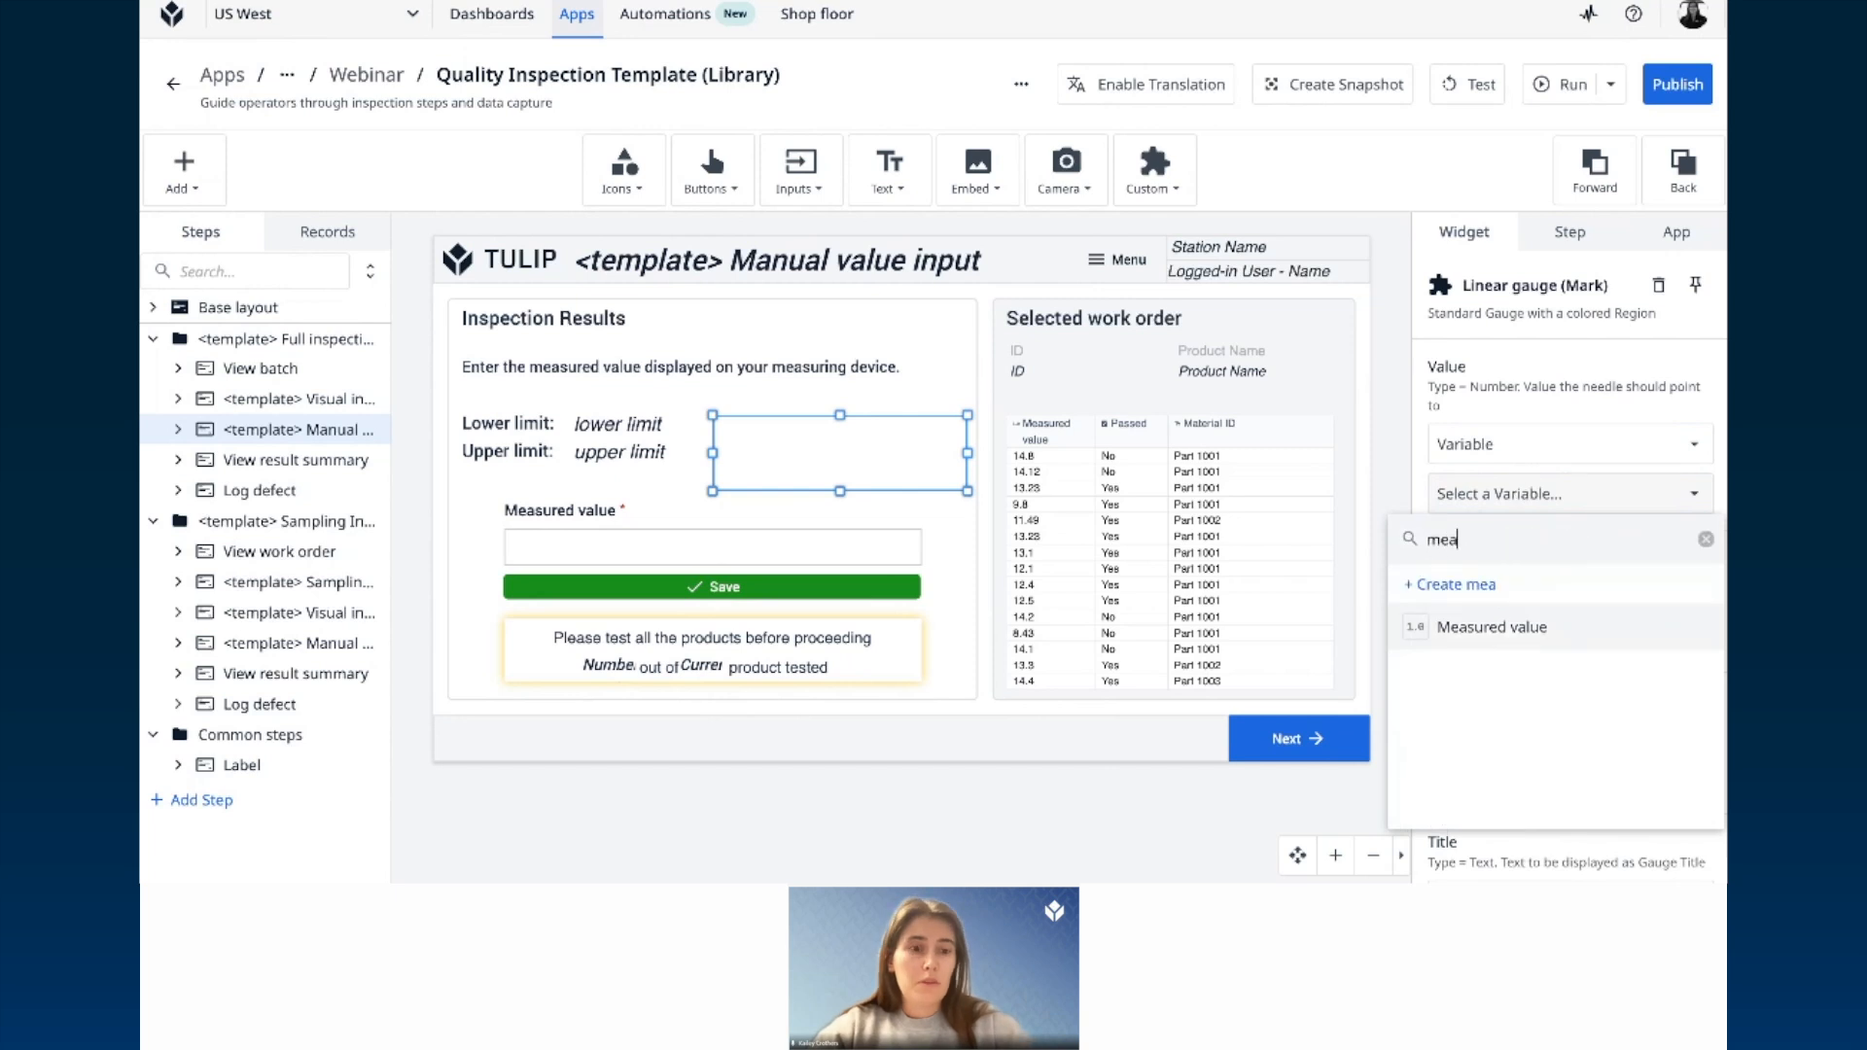
pyautogui.write('s')
pyautogui.press('BackSpace')
pyautogui.click(1511, 622)
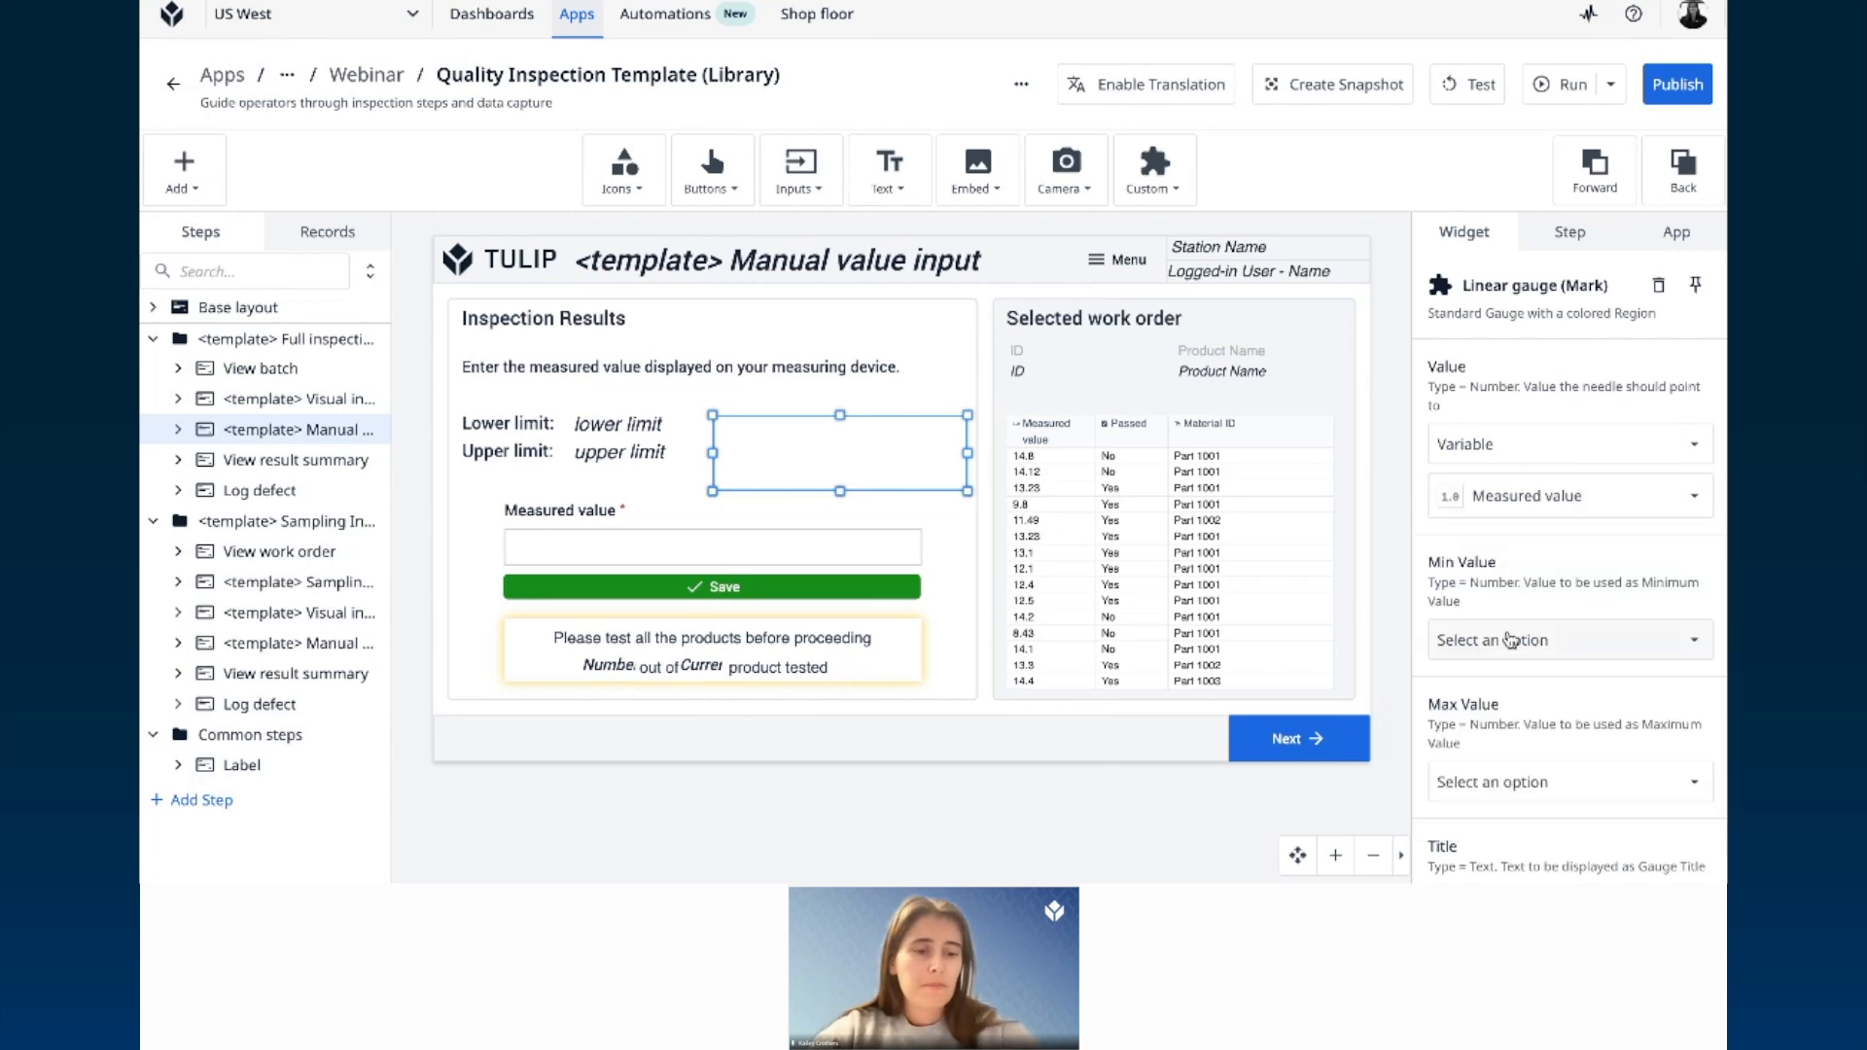
# Step: Set the gauge's Min Value to a static 0 and its Max Value to a static 25
pyautogui.scroll(-3, 1546, 487)
pyautogui.click(1523, 363)
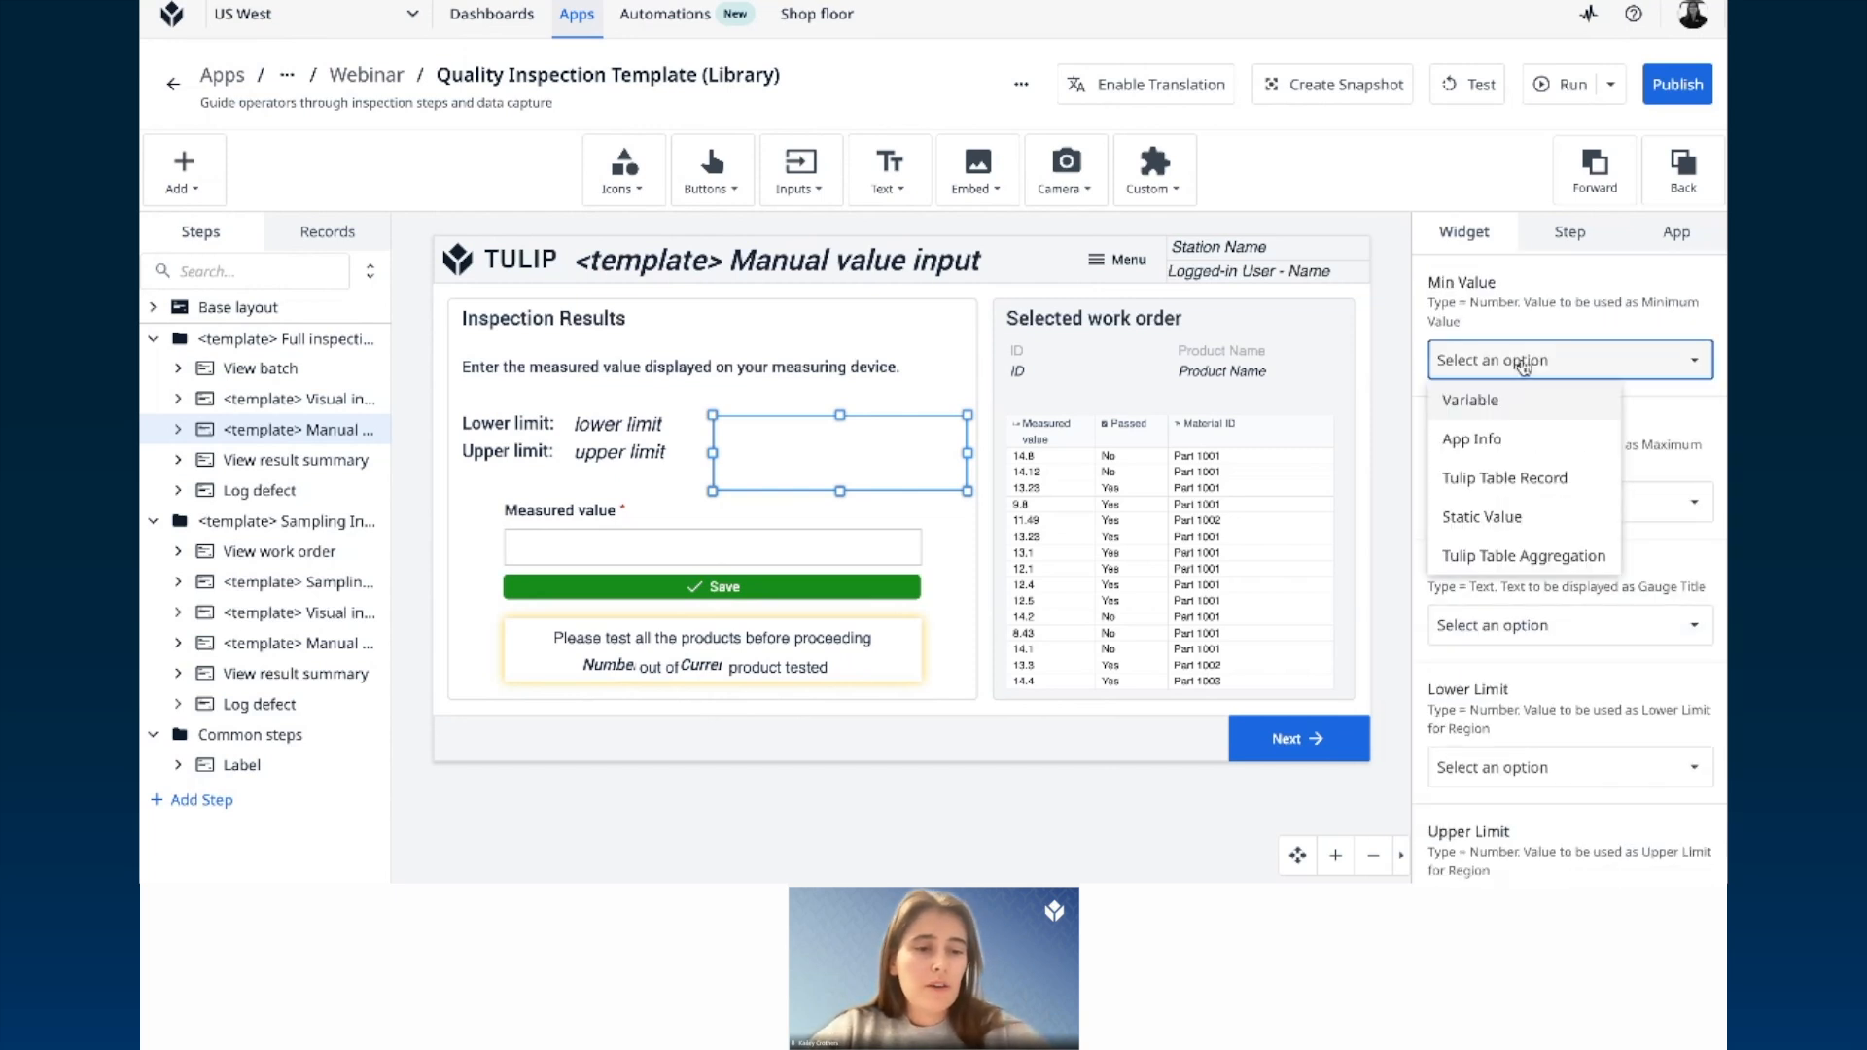
pyautogui.click(1513, 516)
pyautogui.click(1509, 411)
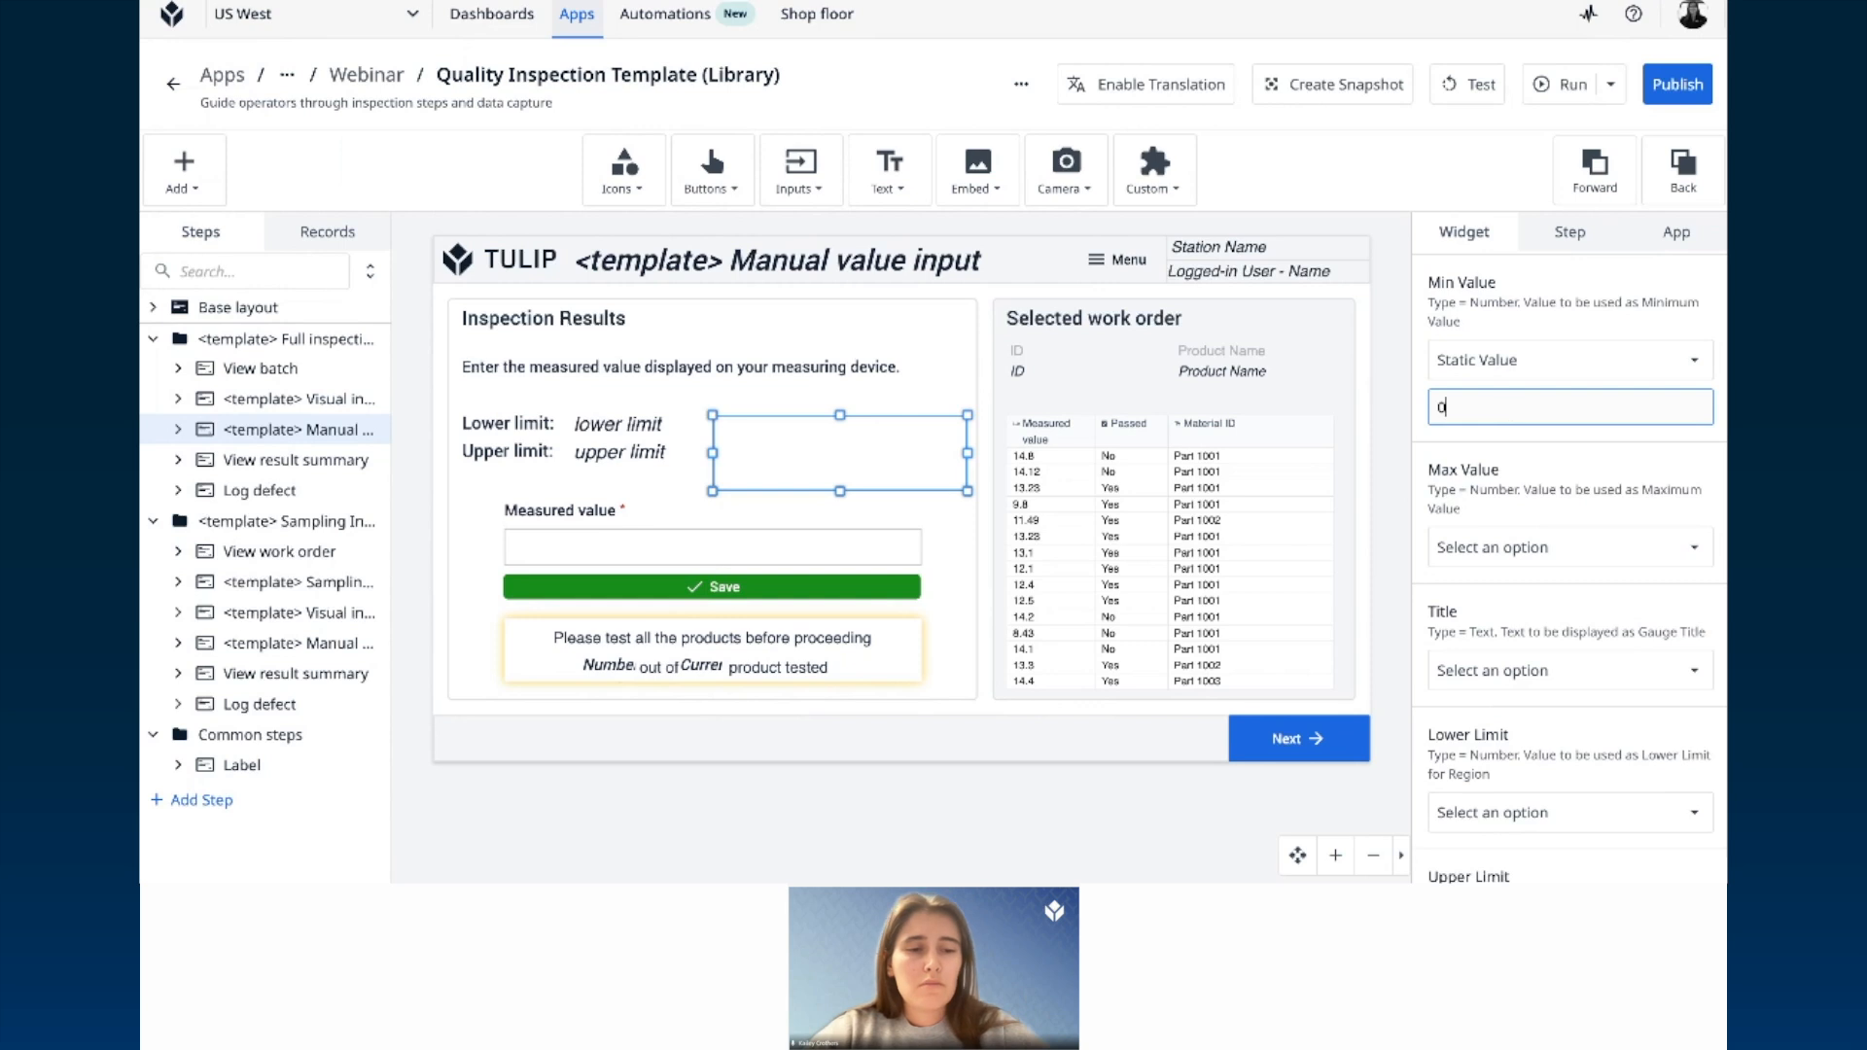
pyautogui.scroll(-1, 1517, 457)
pyautogui.click(1512, 488)
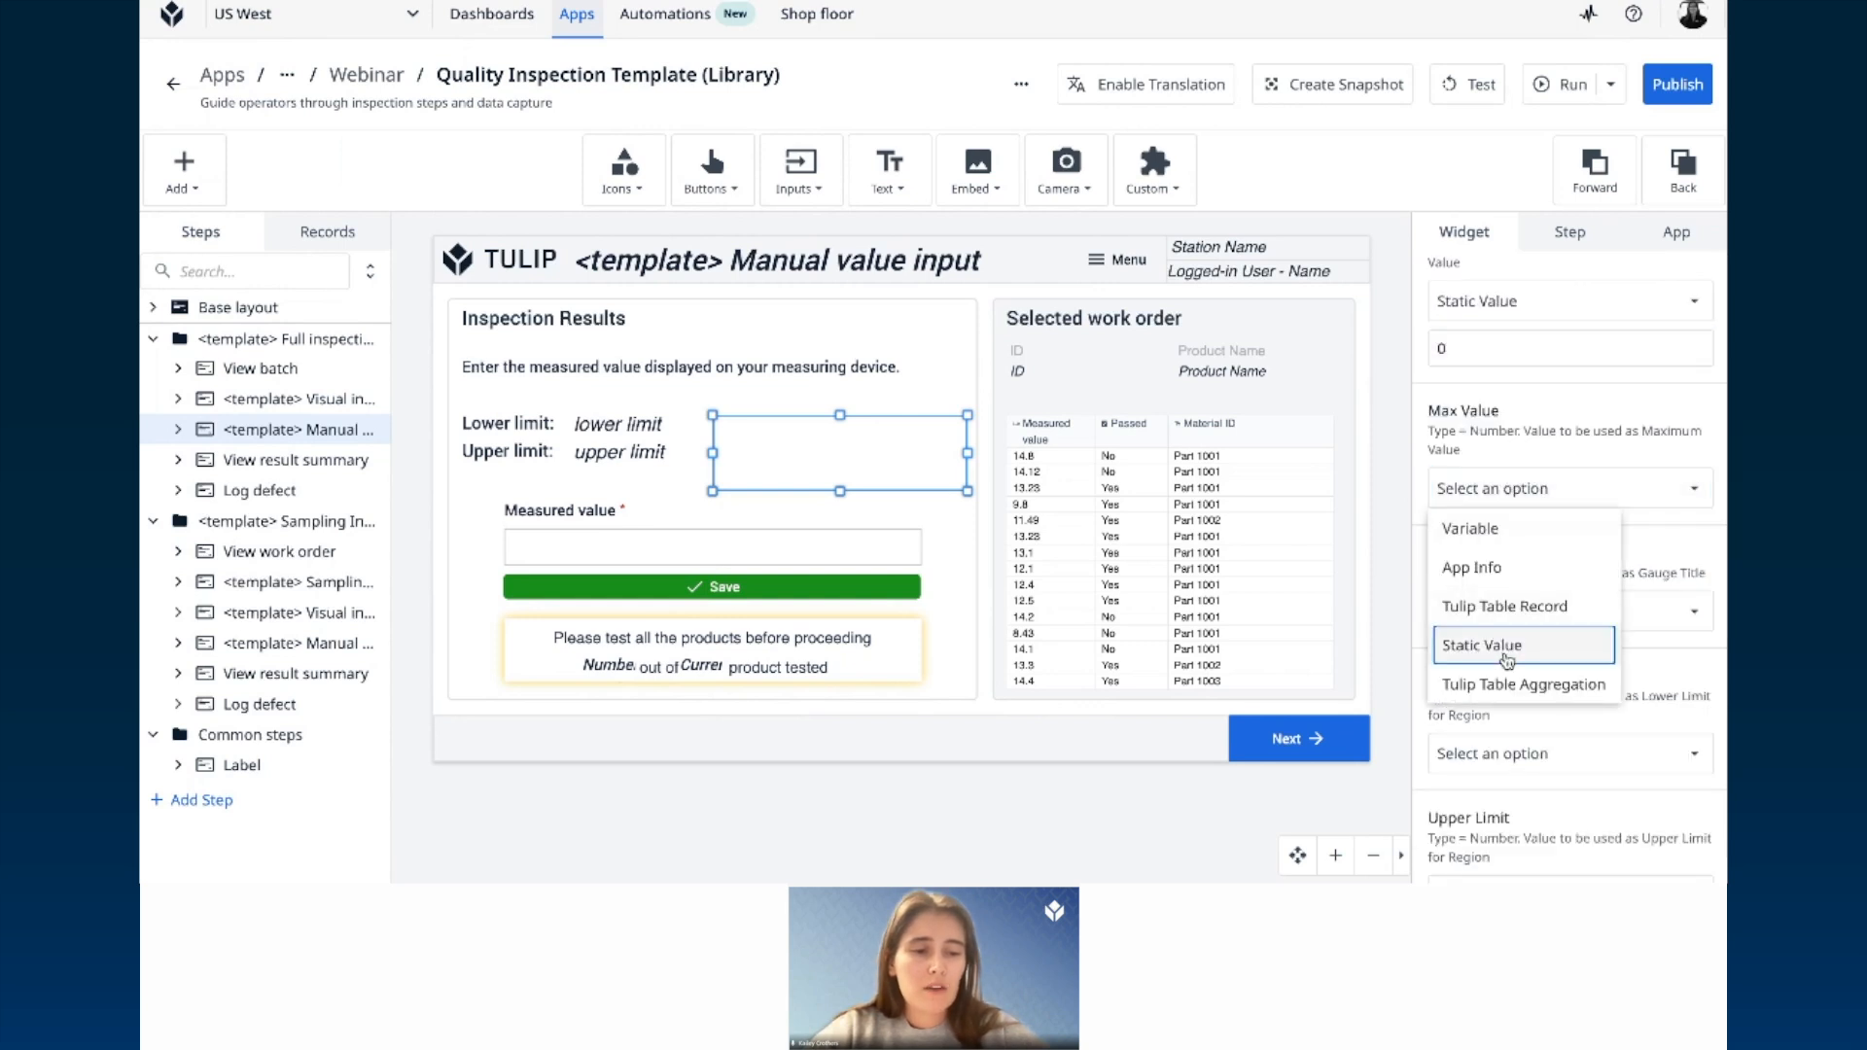
pyautogui.click(1493, 646)
pyautogui.click(1507, 532)
pyautogui.write('25')
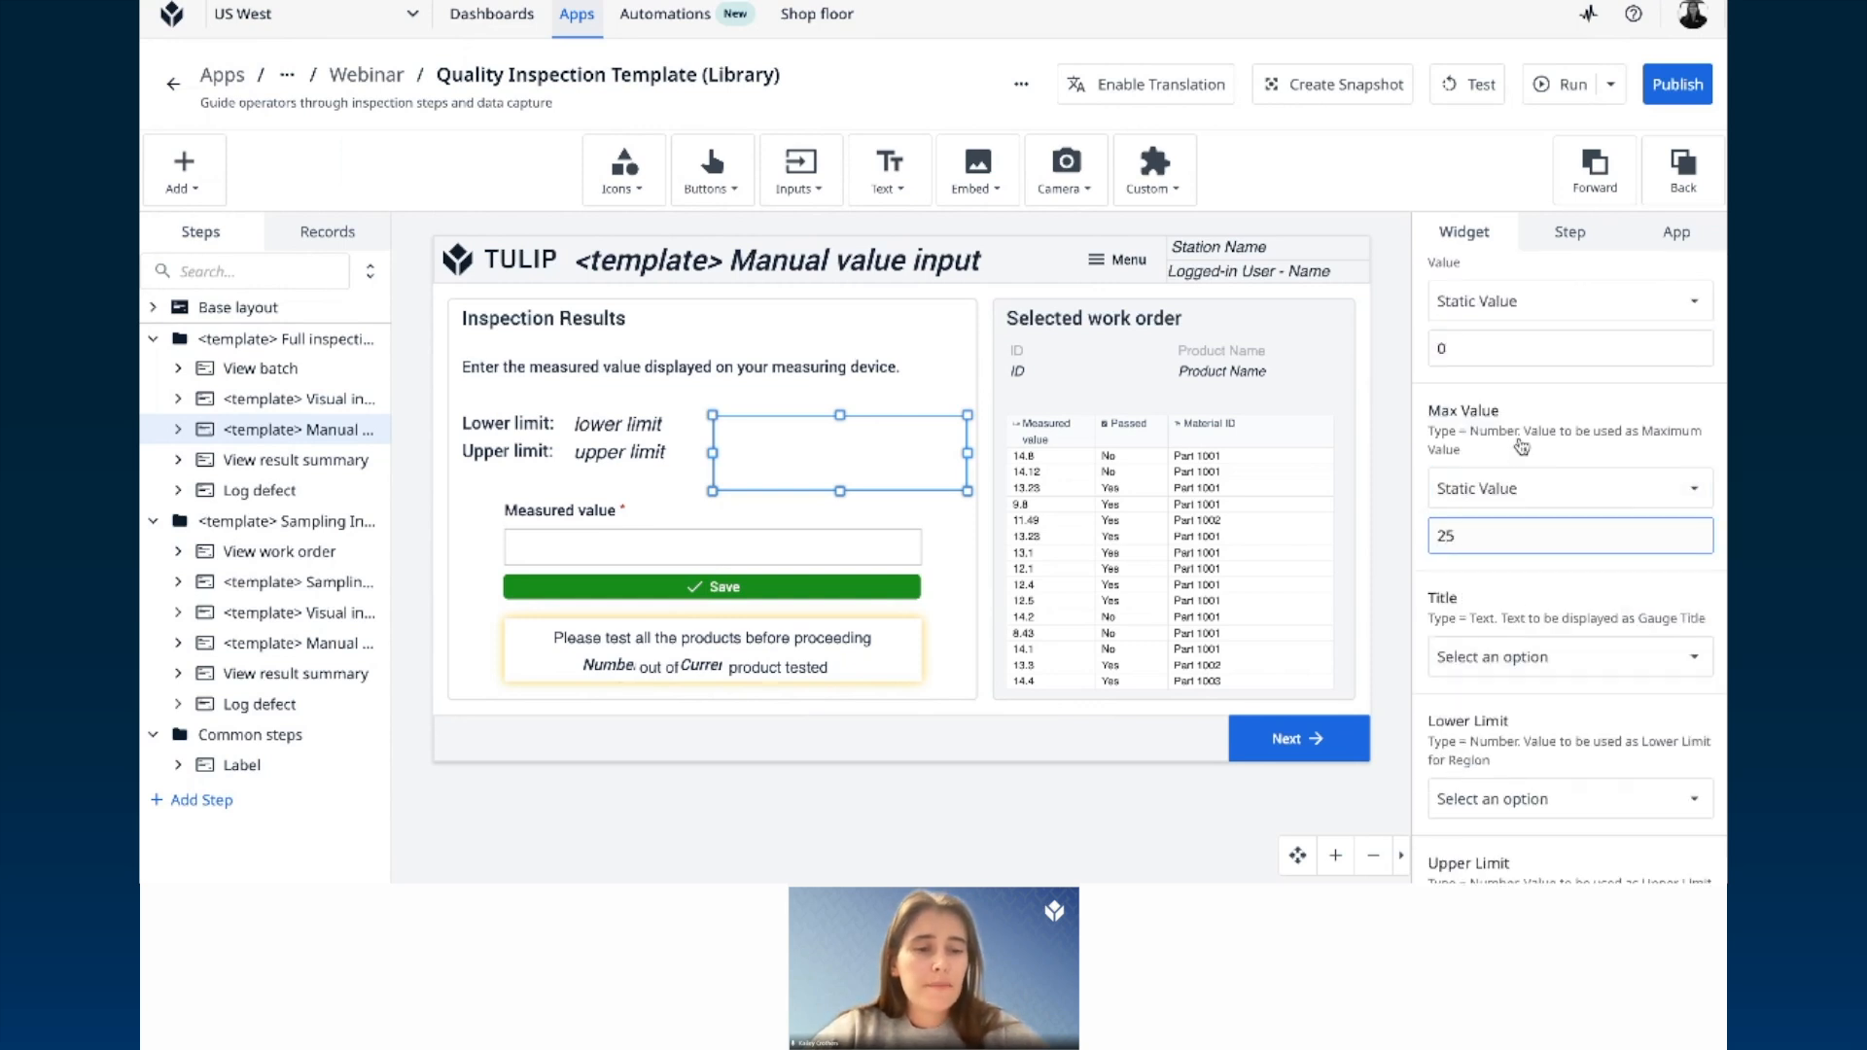
# Step: Bind the gauge's Lower Limit to the lower limit variable
pyautogui.scroll(-2, 1522, 446)
pyautogui.scroll(-2, 1522, 446)
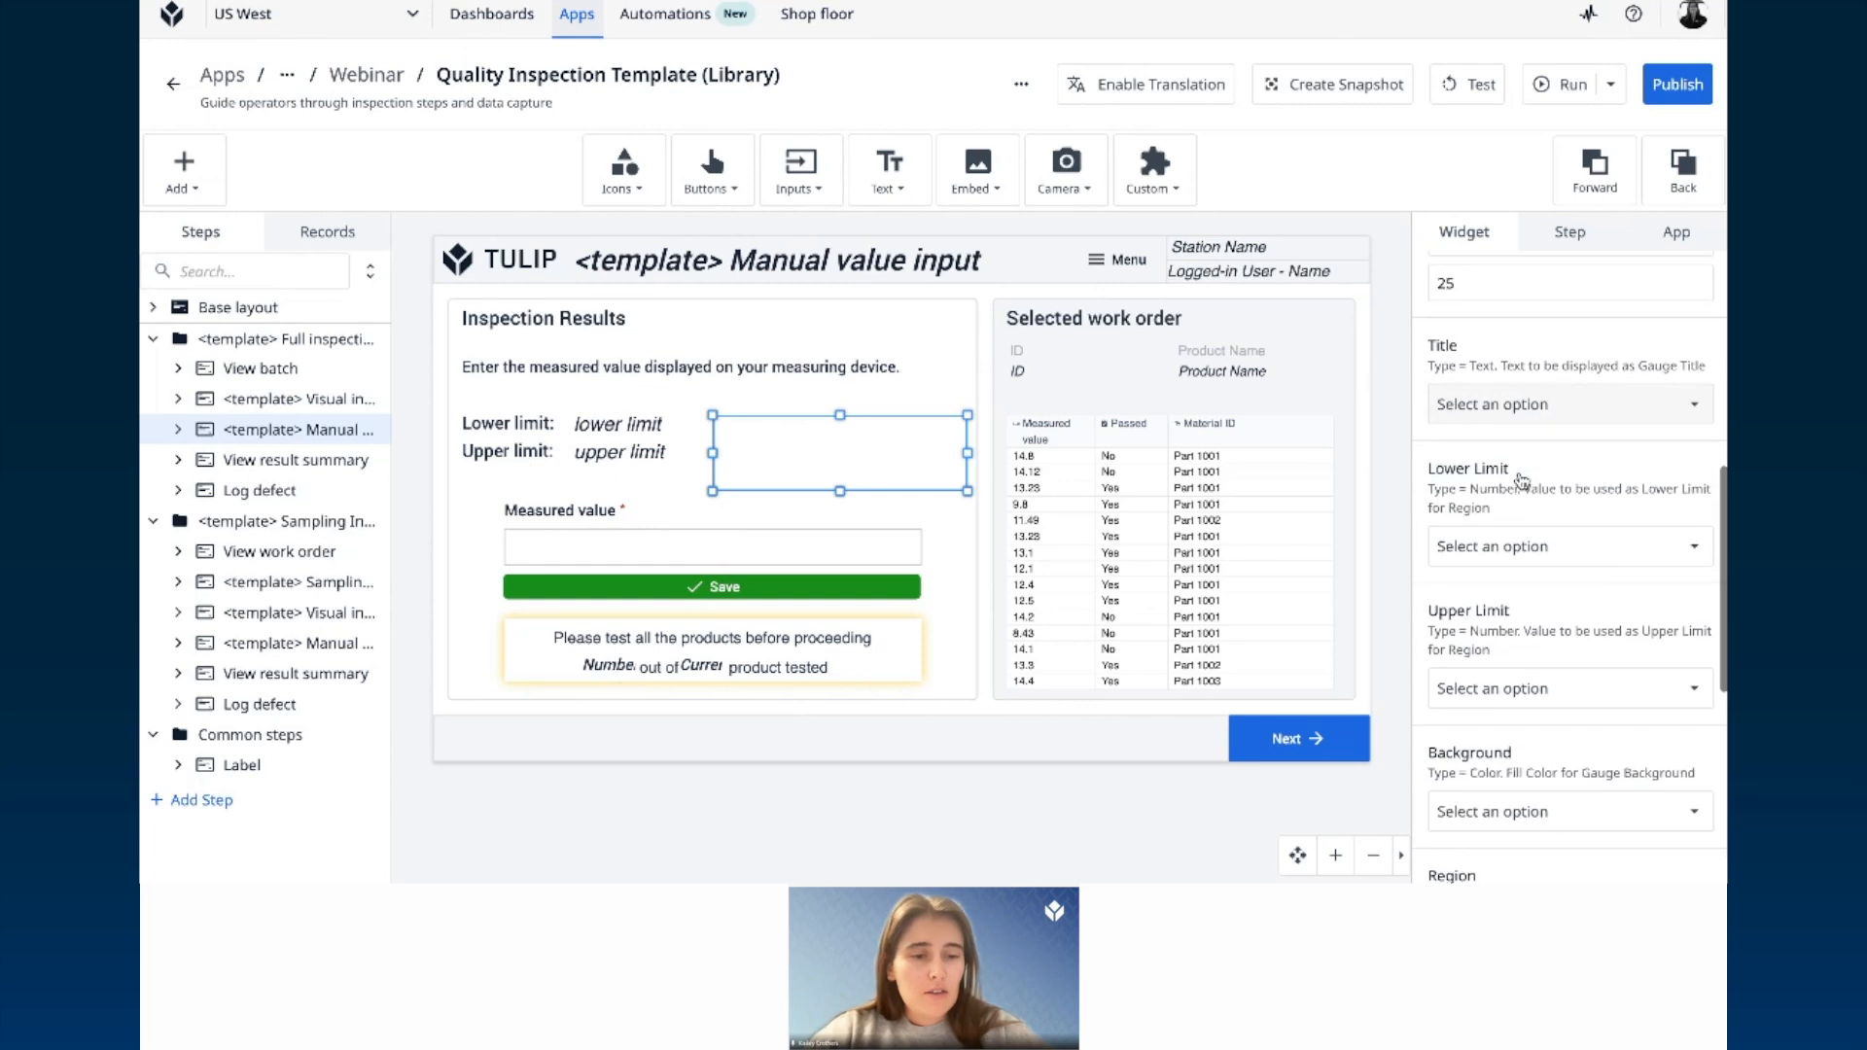
pyautogui.scroll(-1, 1529, 470)
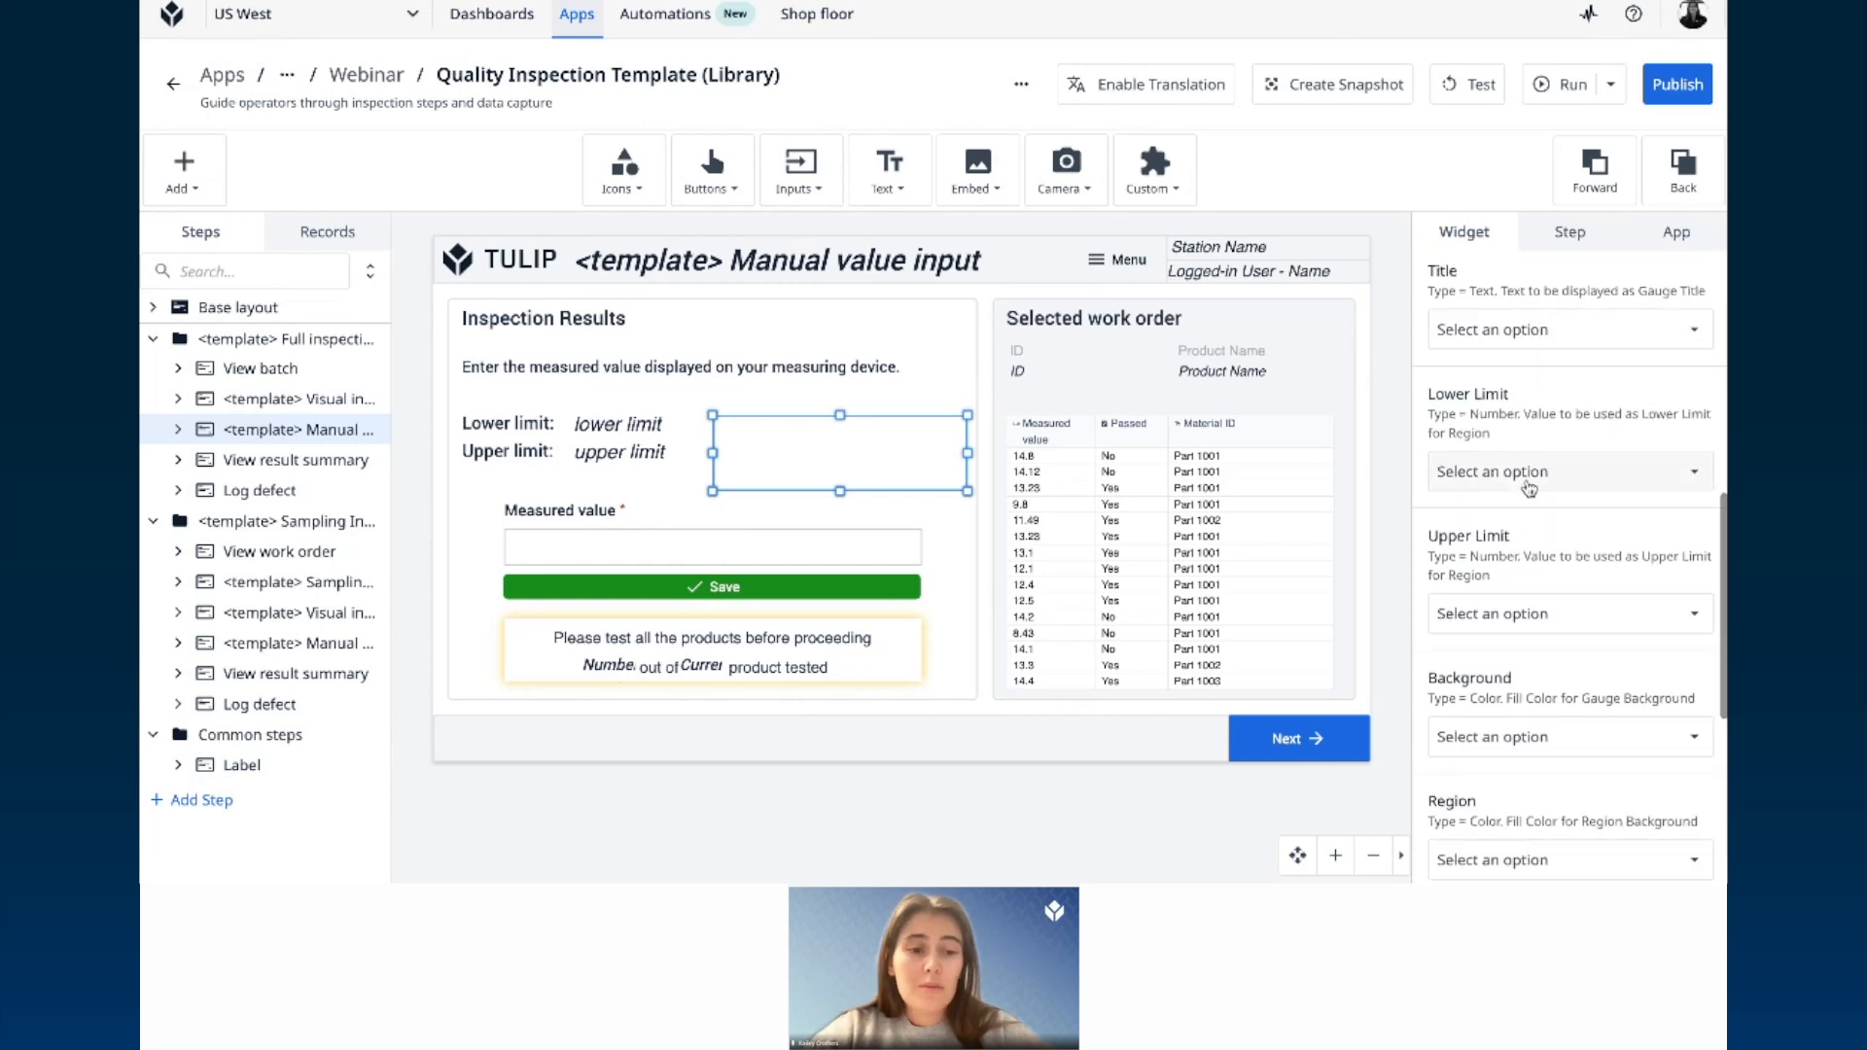
pyautogui.click(1541, 474)
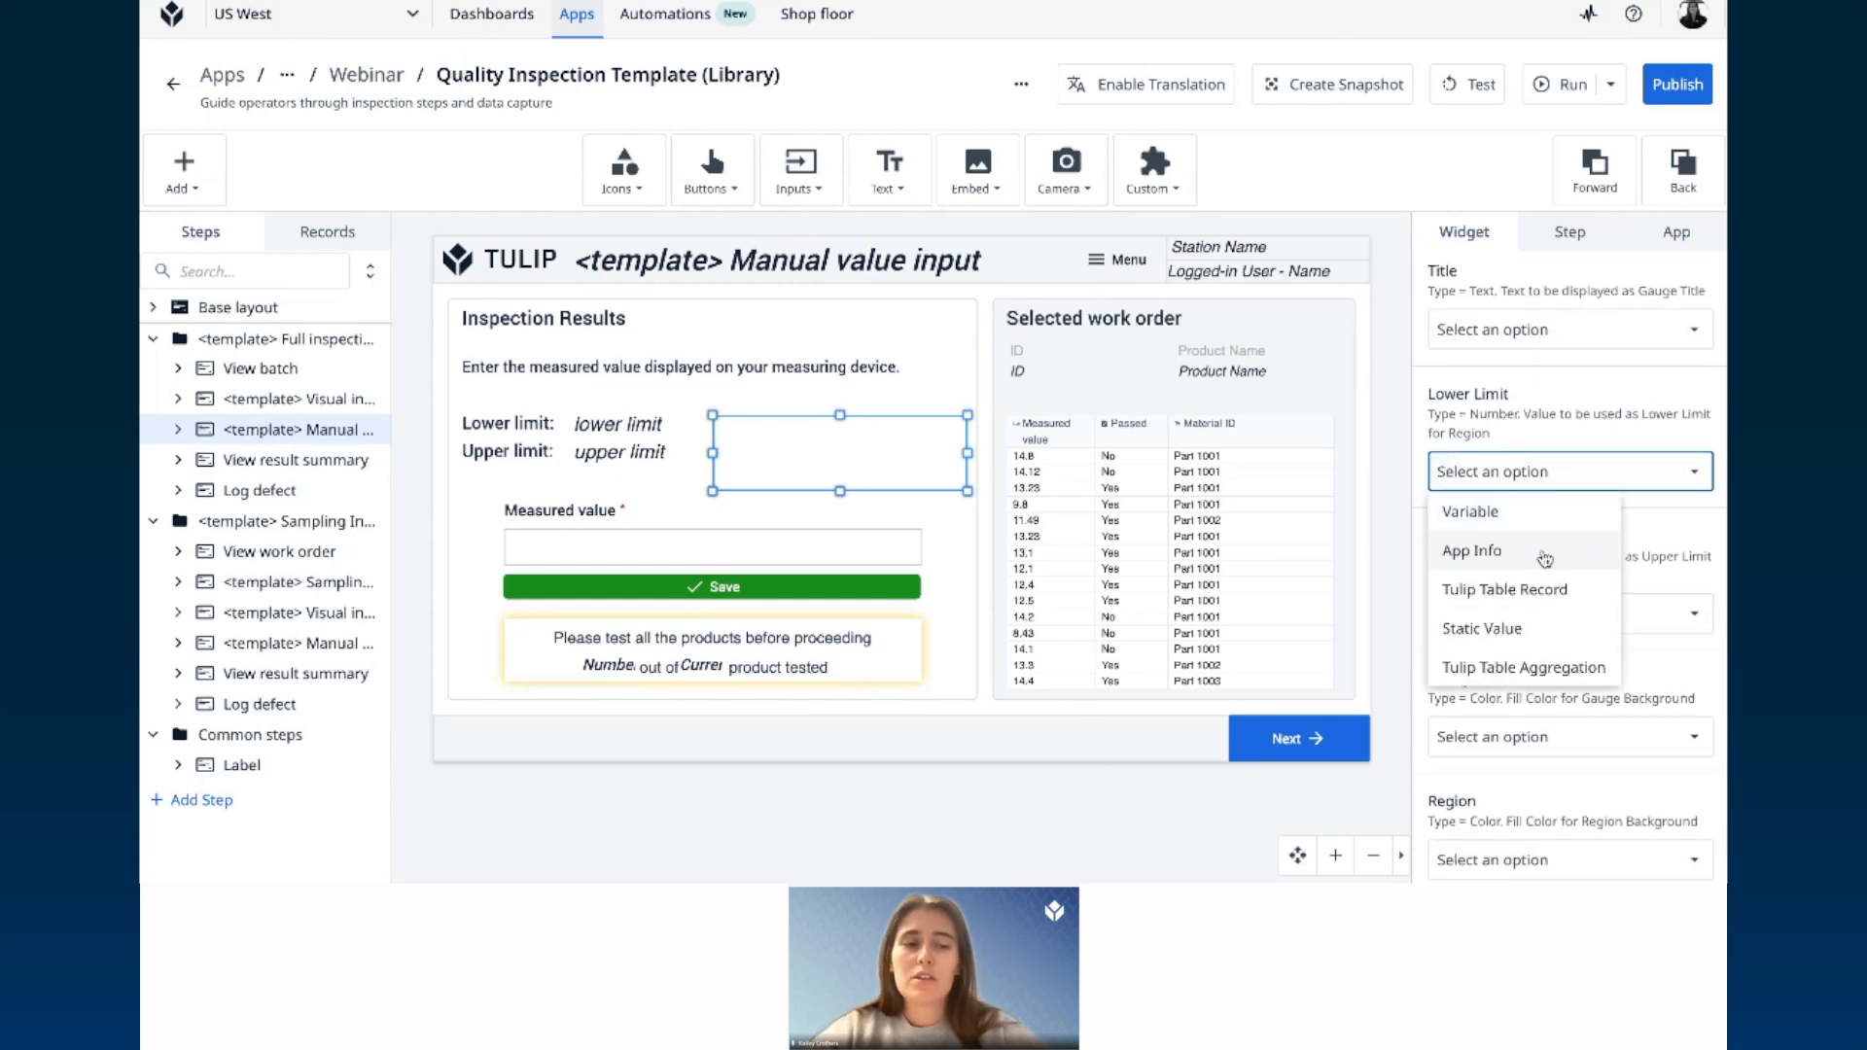
pyautogui.click(1531, 508)
pyautogui.click(1532, 525)
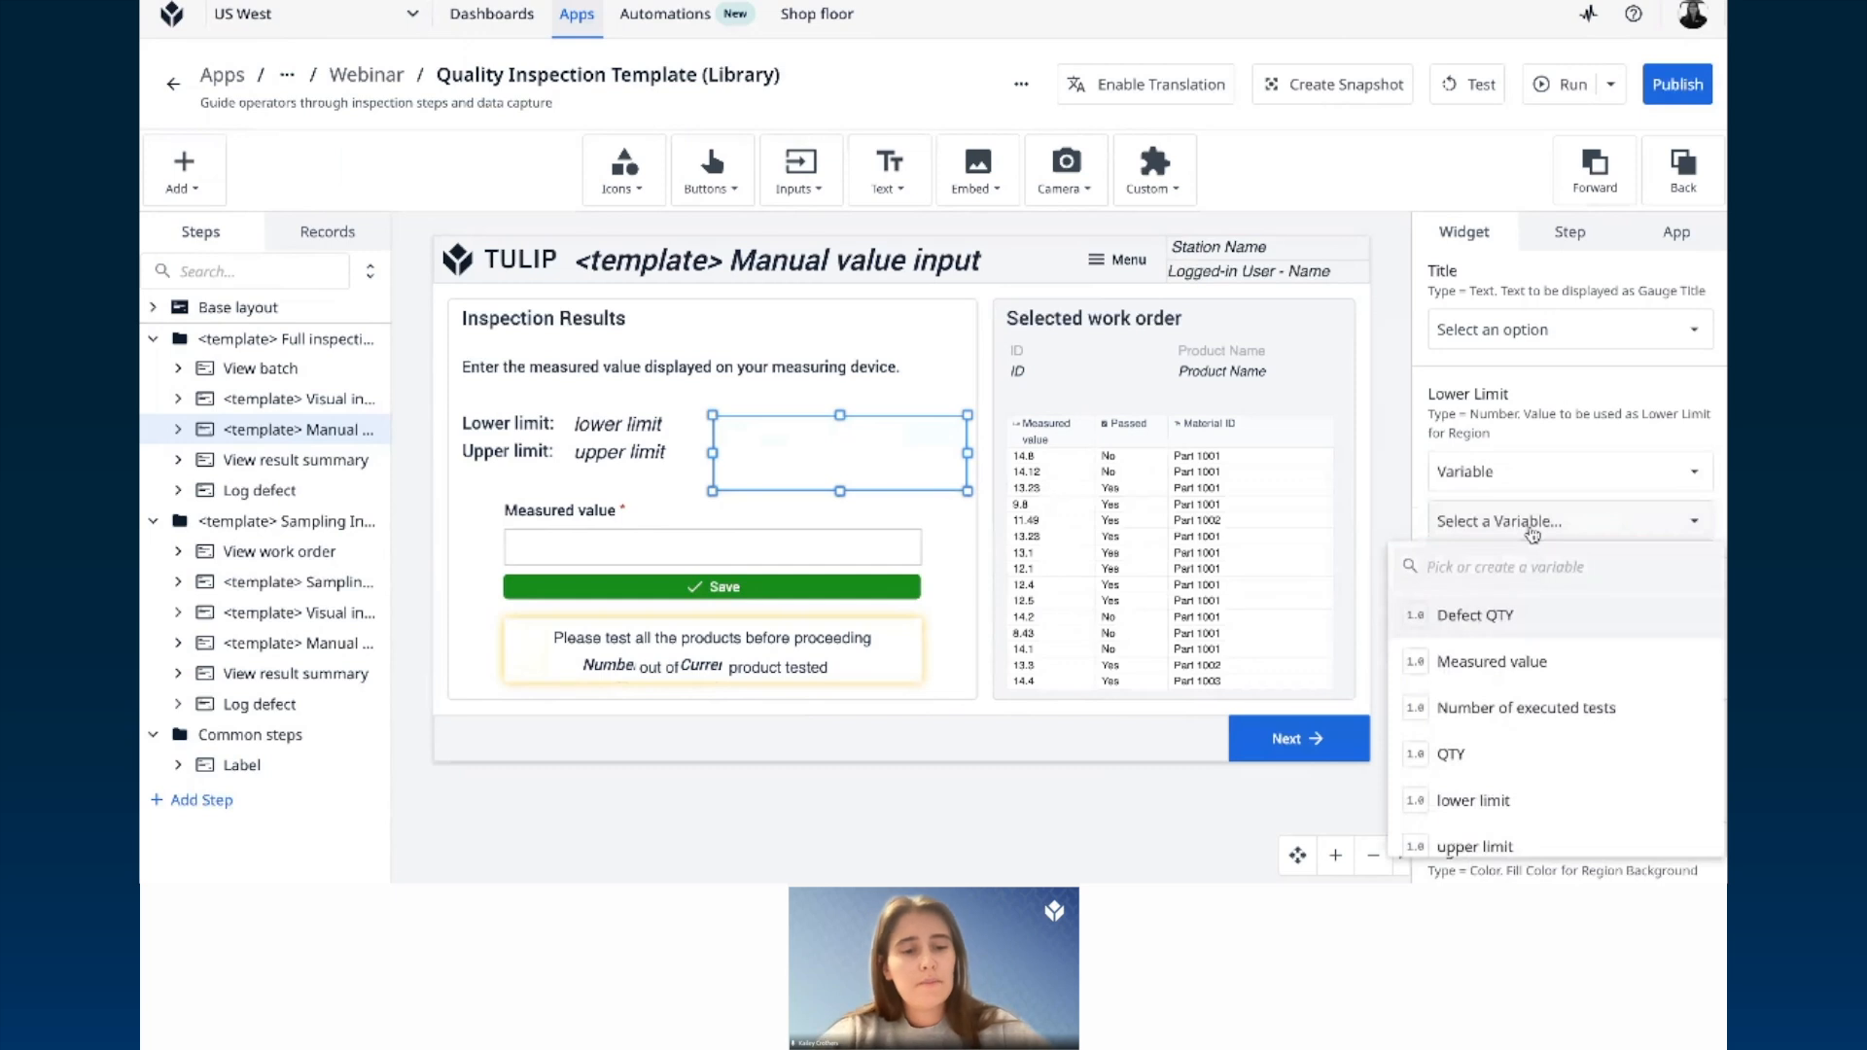
pyautogui.write('lower')
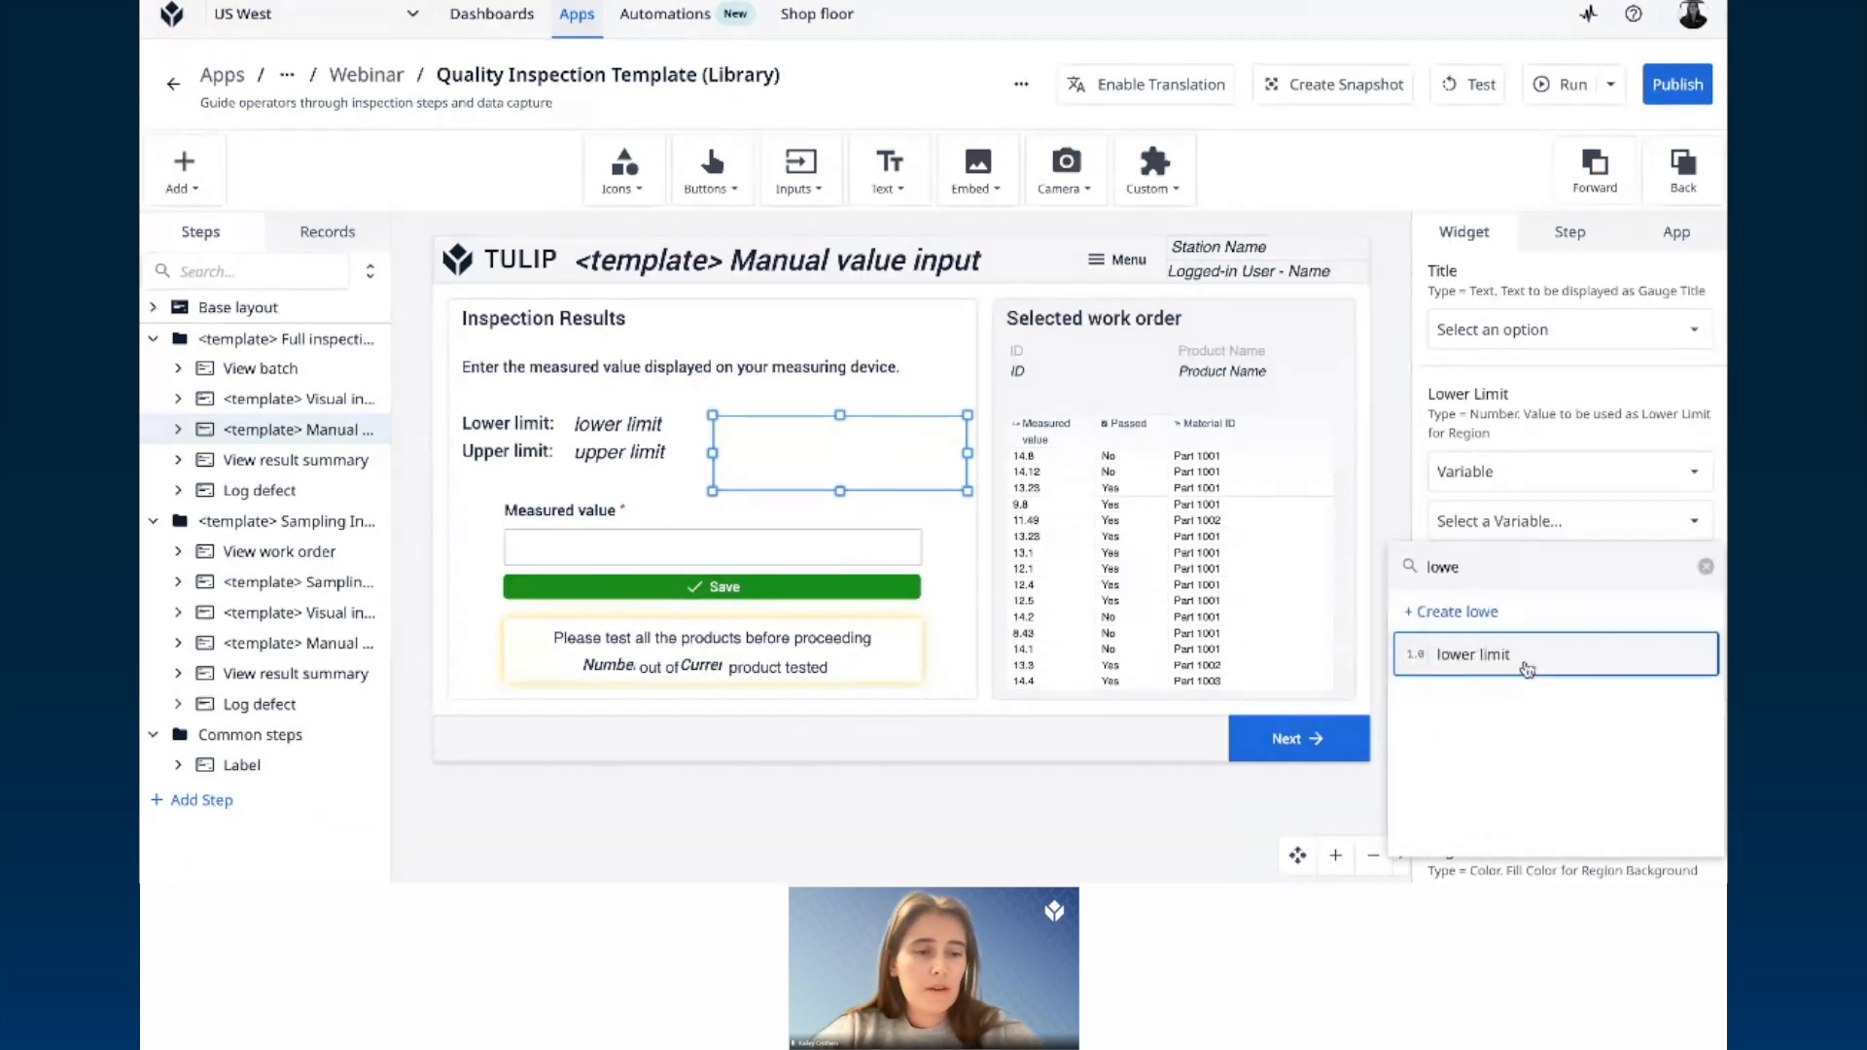
pyautogui.click(1516, 657)
# Step: Bind the gauge's Upper Limit to the upper limit variable
pyautogui.scroll(-2, 1518, 488)
pyautogui.click(1519, 476)
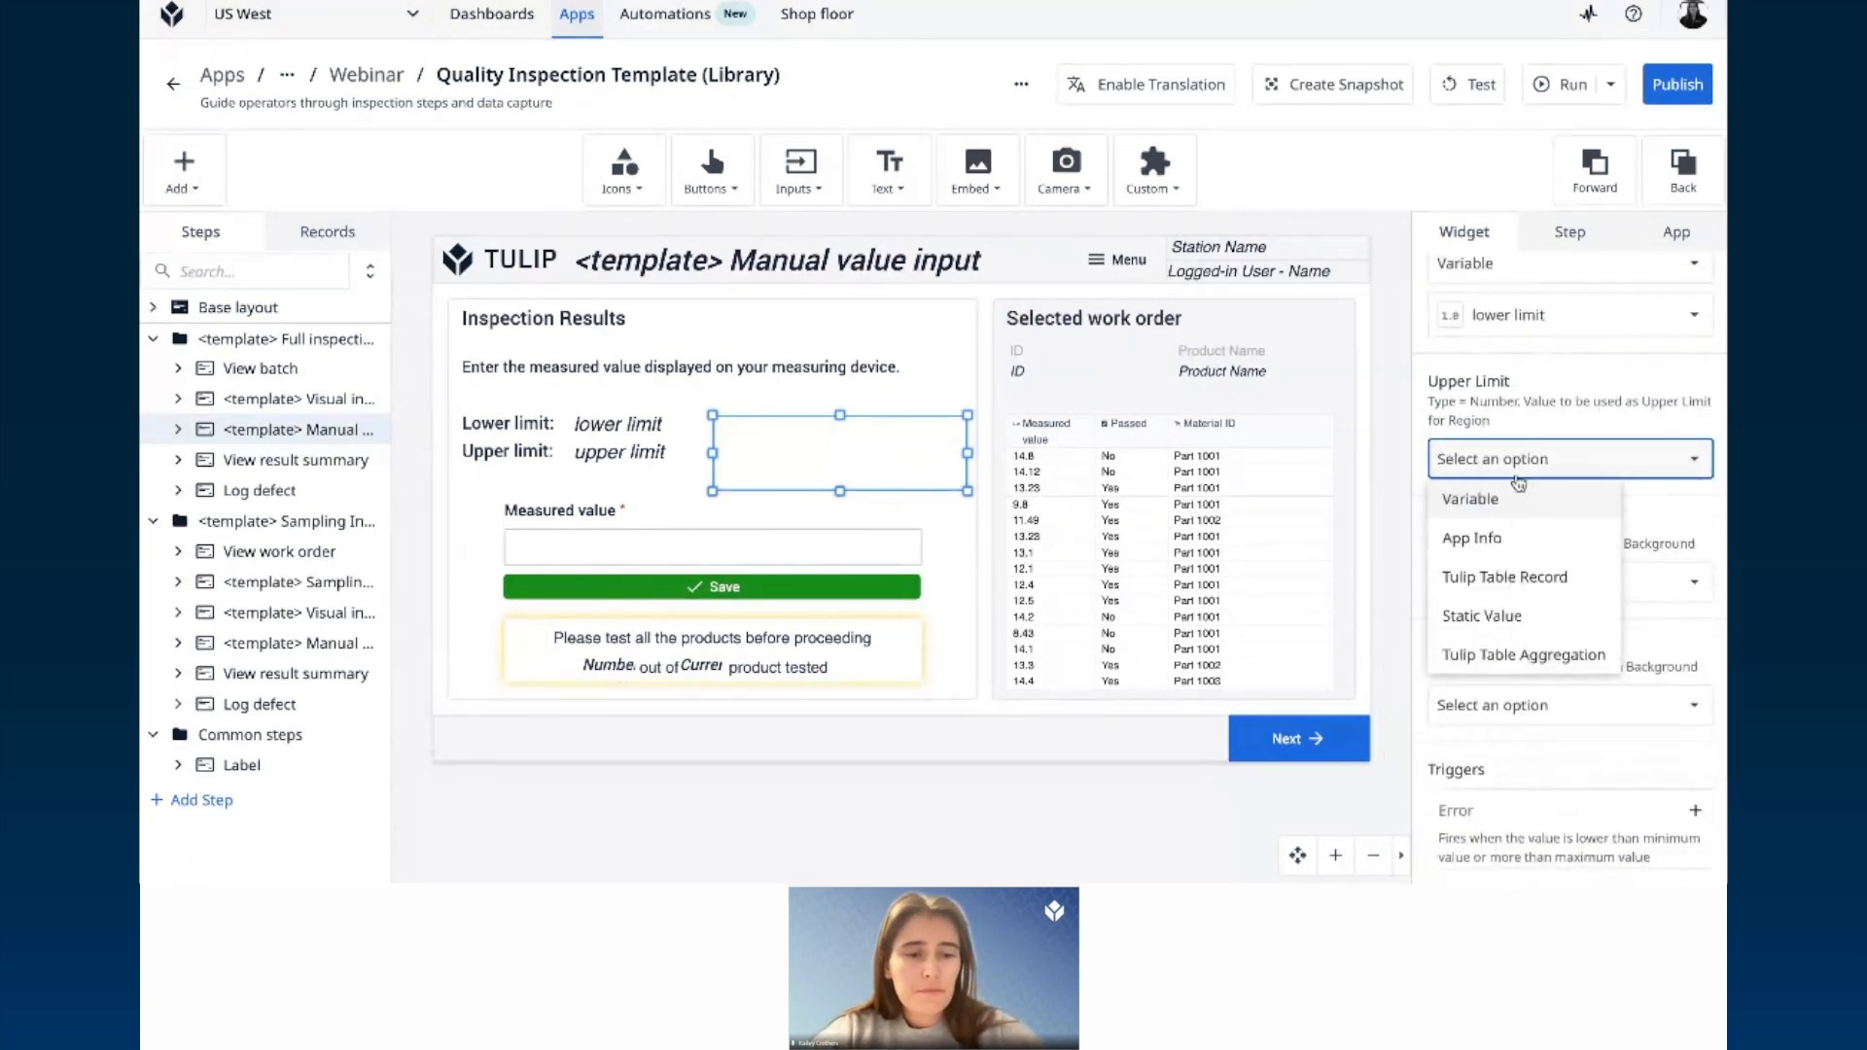
pyautogui.click(1512, 498)
pyautogui.click(1507, 507)
pyautogui.write('upp')
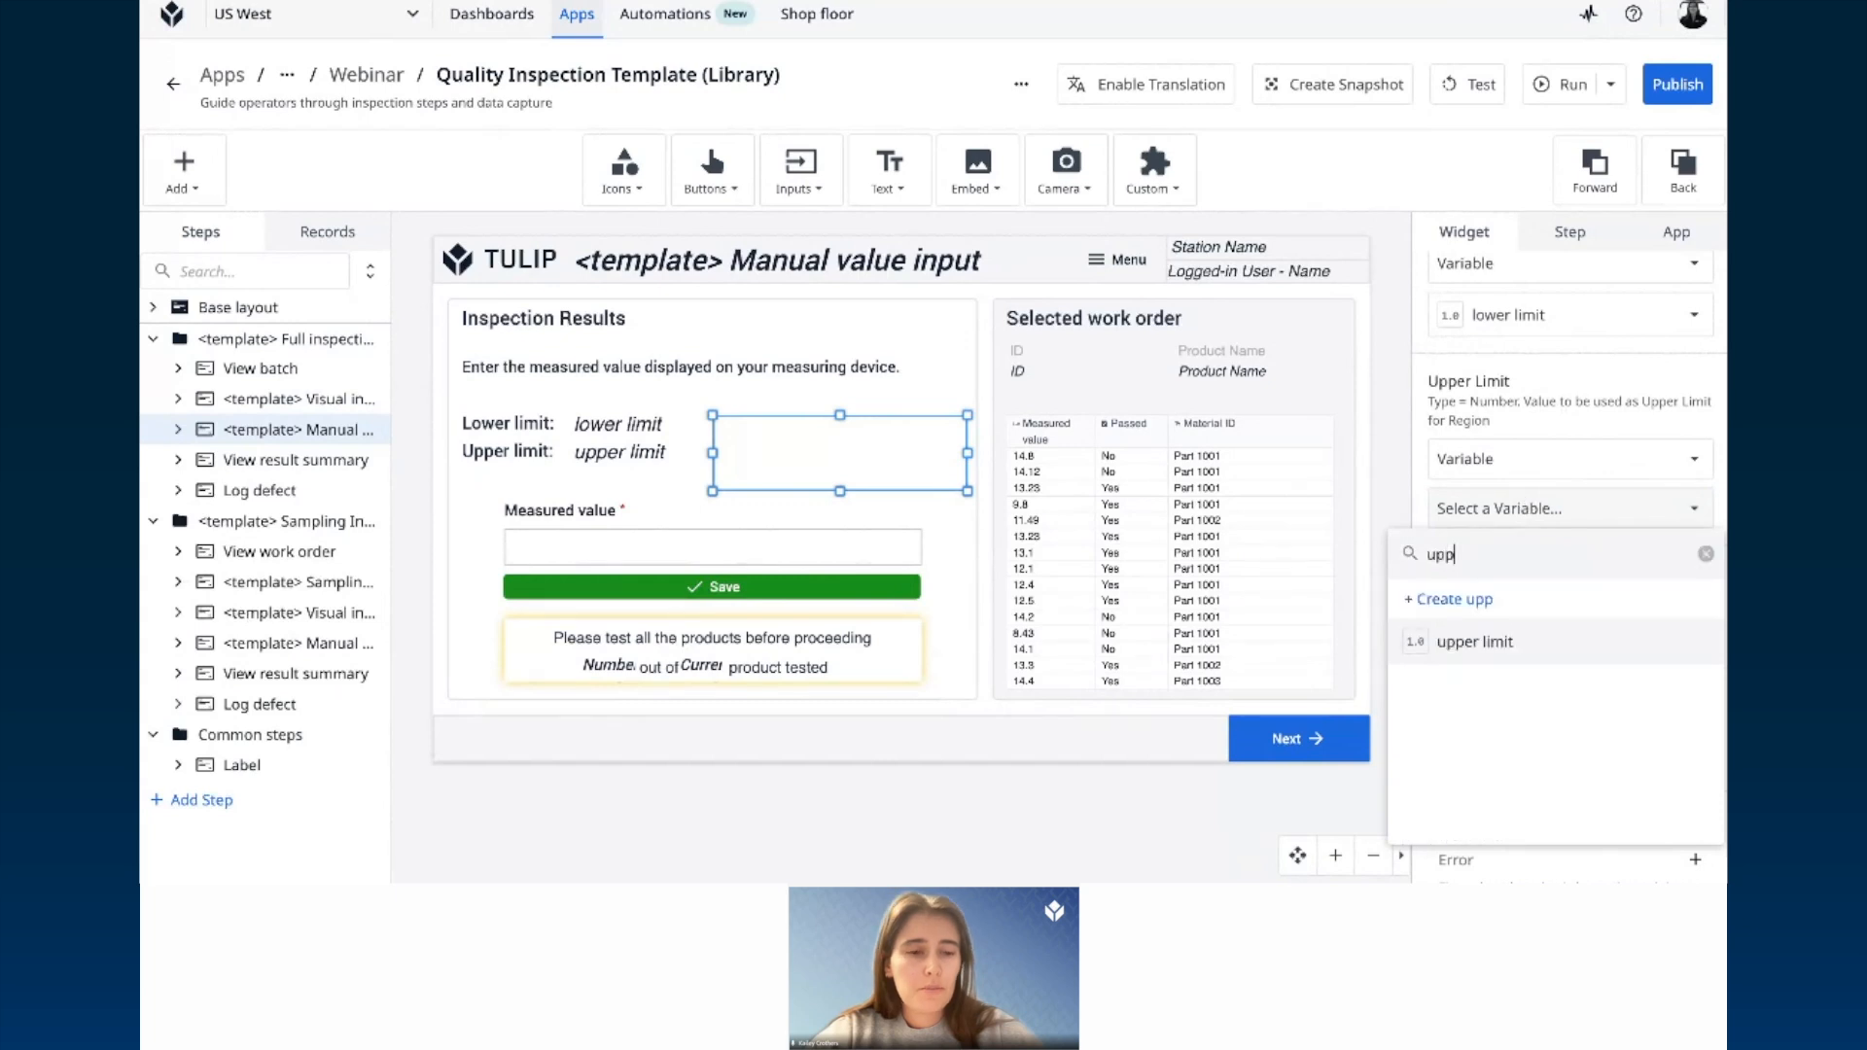
pyautogui.click(1504, 637)
# Step: Set the gauge's Background to a static white colour
pyautogui.scroll(-3, 1503, 642)
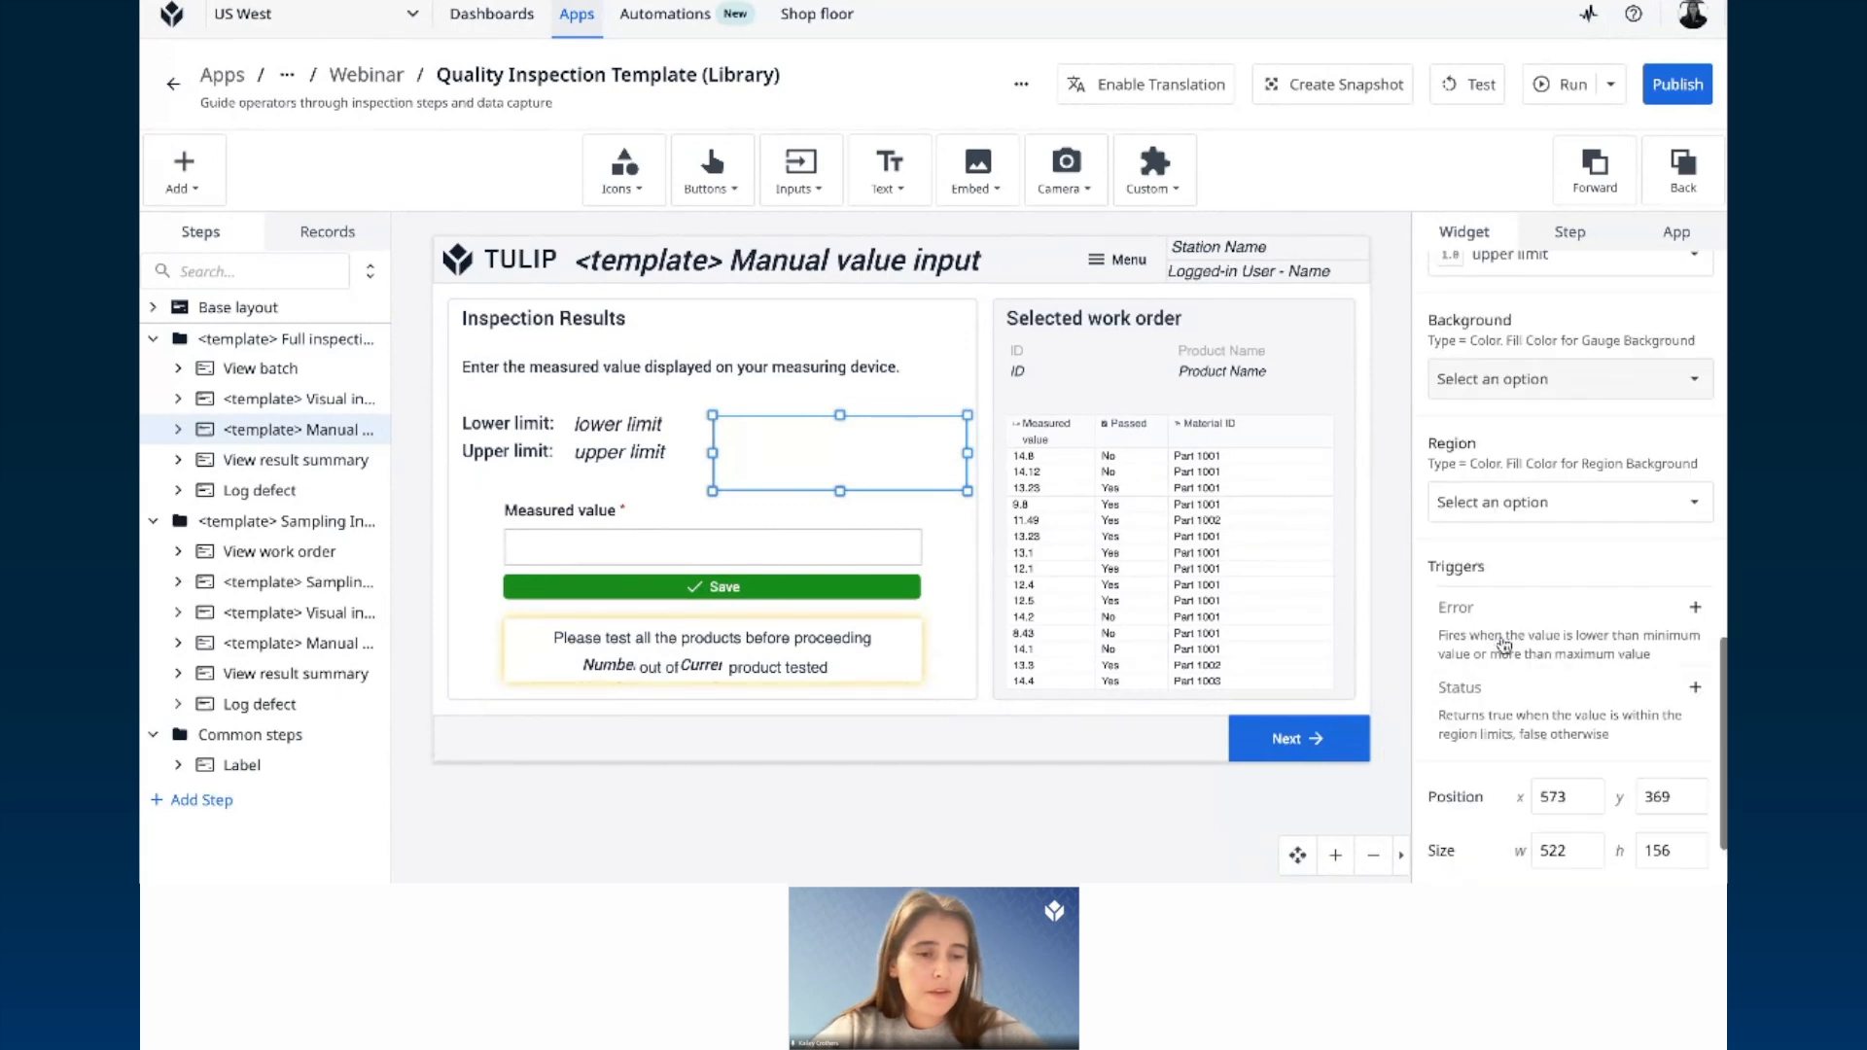
pyautogui.click(1507, 381)
pyautogui.click(1487, 529)
pyautogui.click(1456, 438)
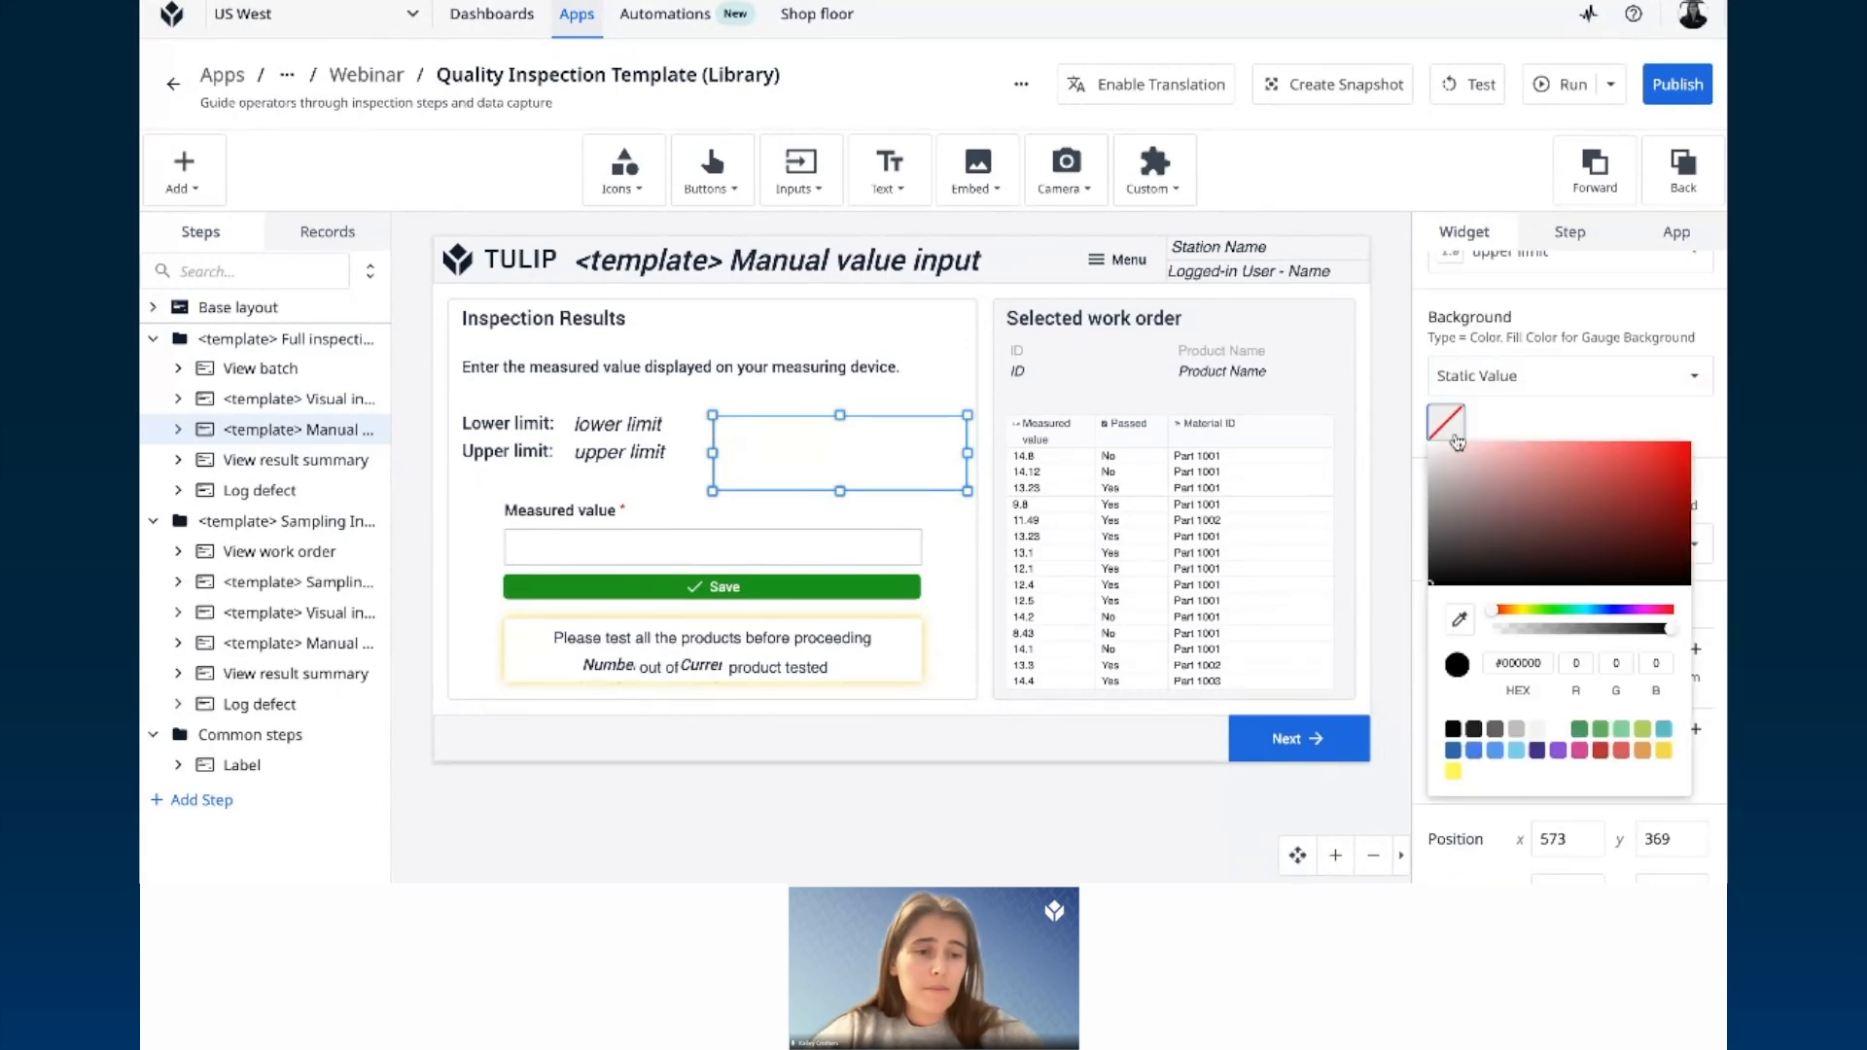
pyautogui.click(1556, 424)
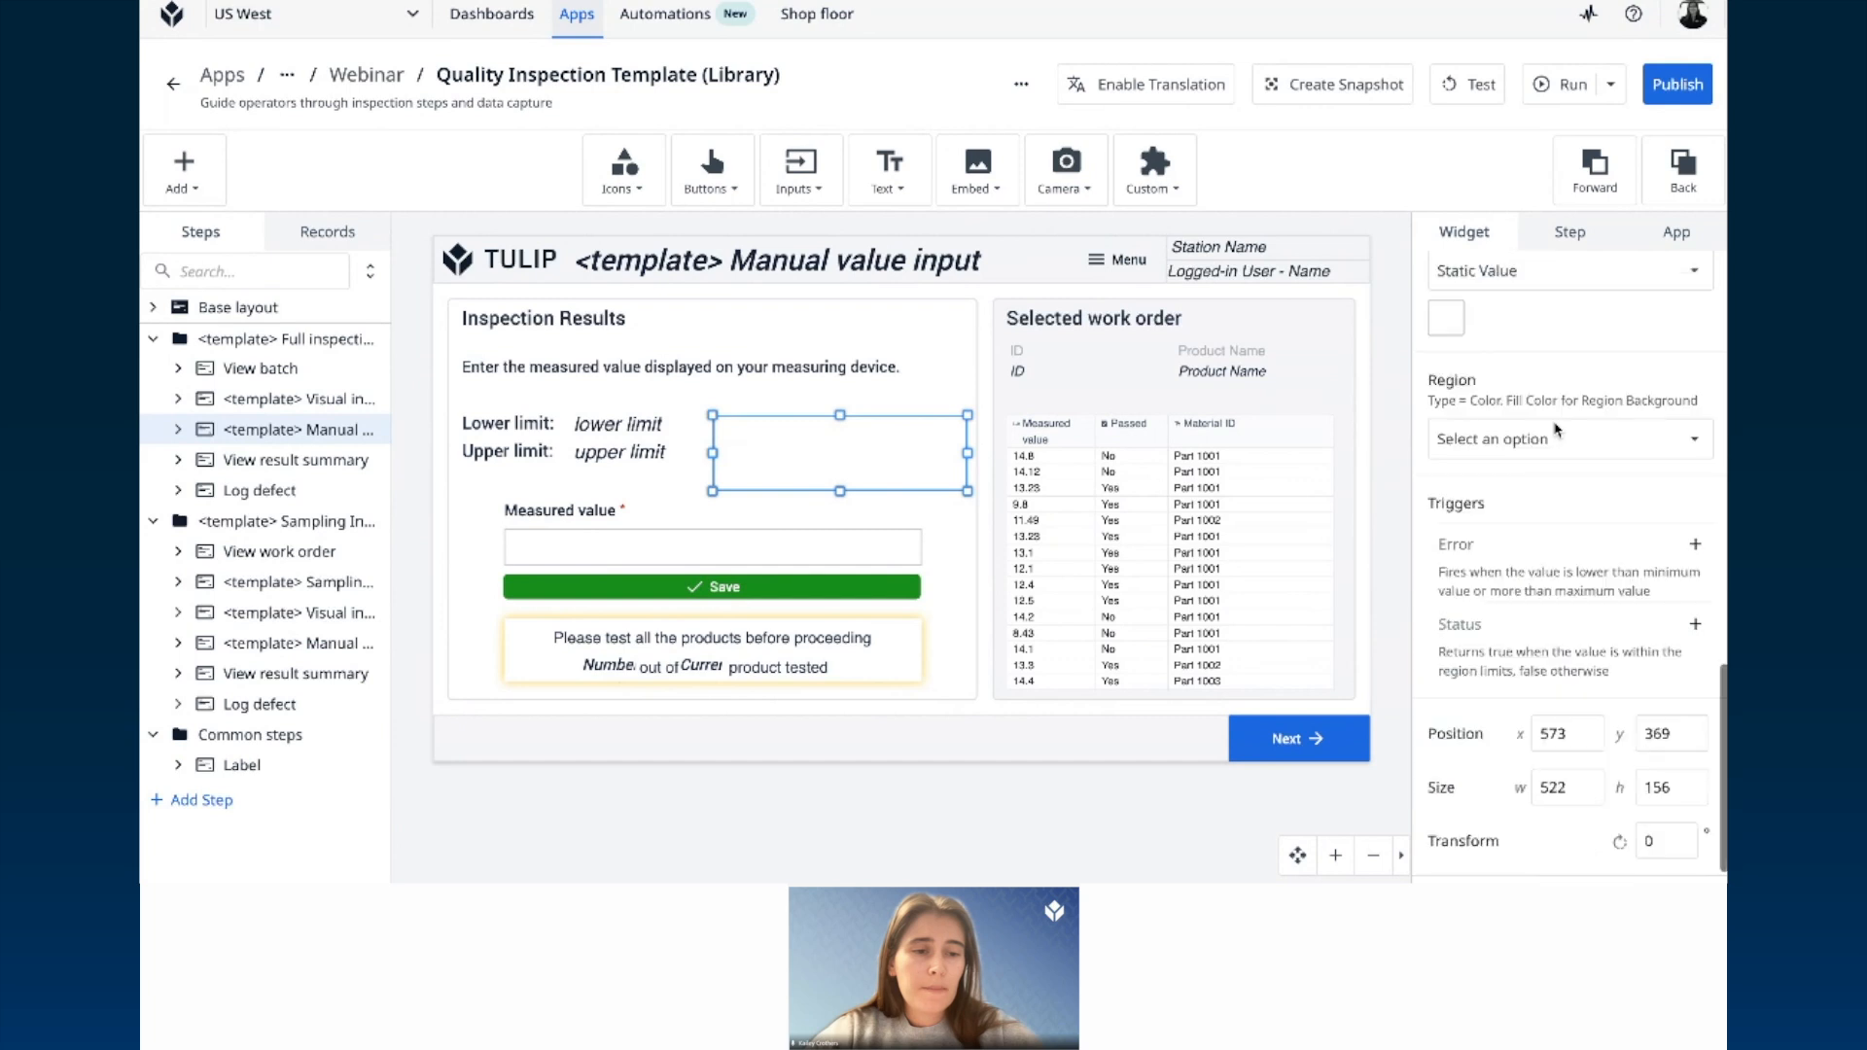
# Step: Set the linear gauge's Region to a static teal colour
pyautogui.scroll(-1, 1557, 425)
pyautogui.click(1557, 394)
pyautogui.click(1510, 551)
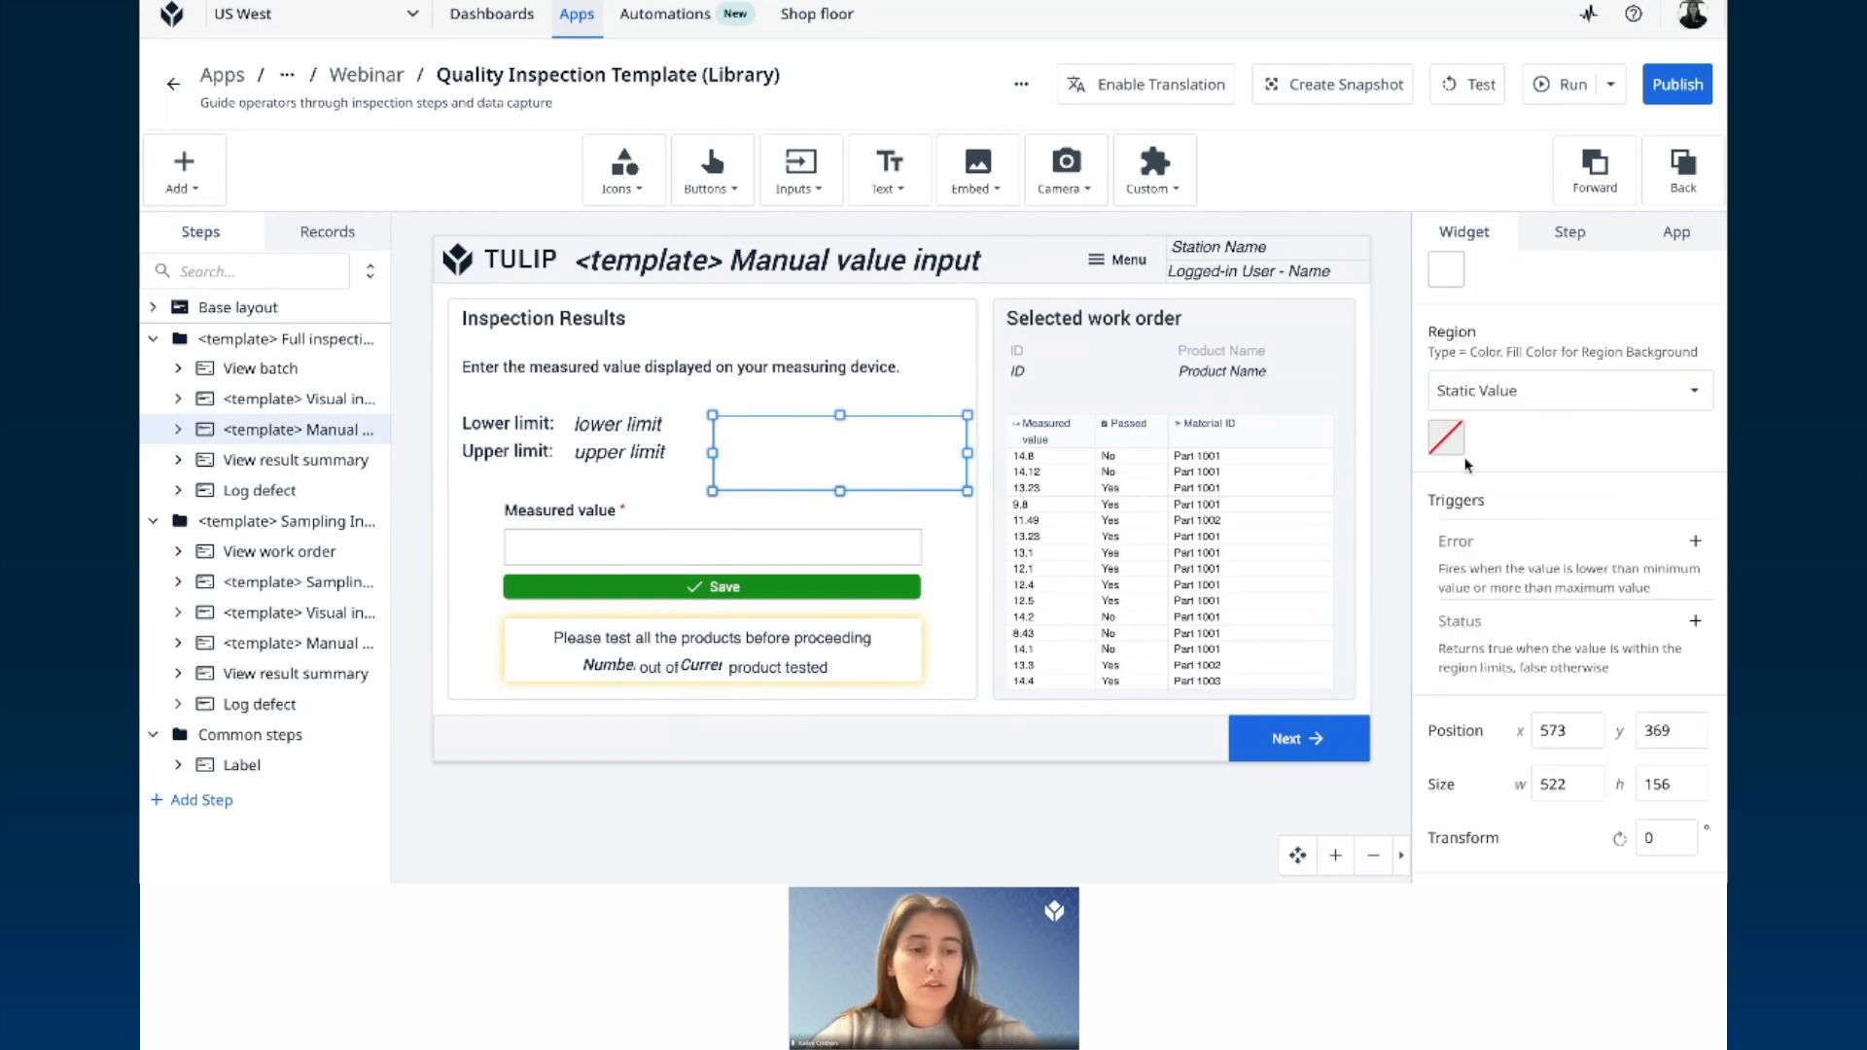
pyautogui.click(1446, 436)
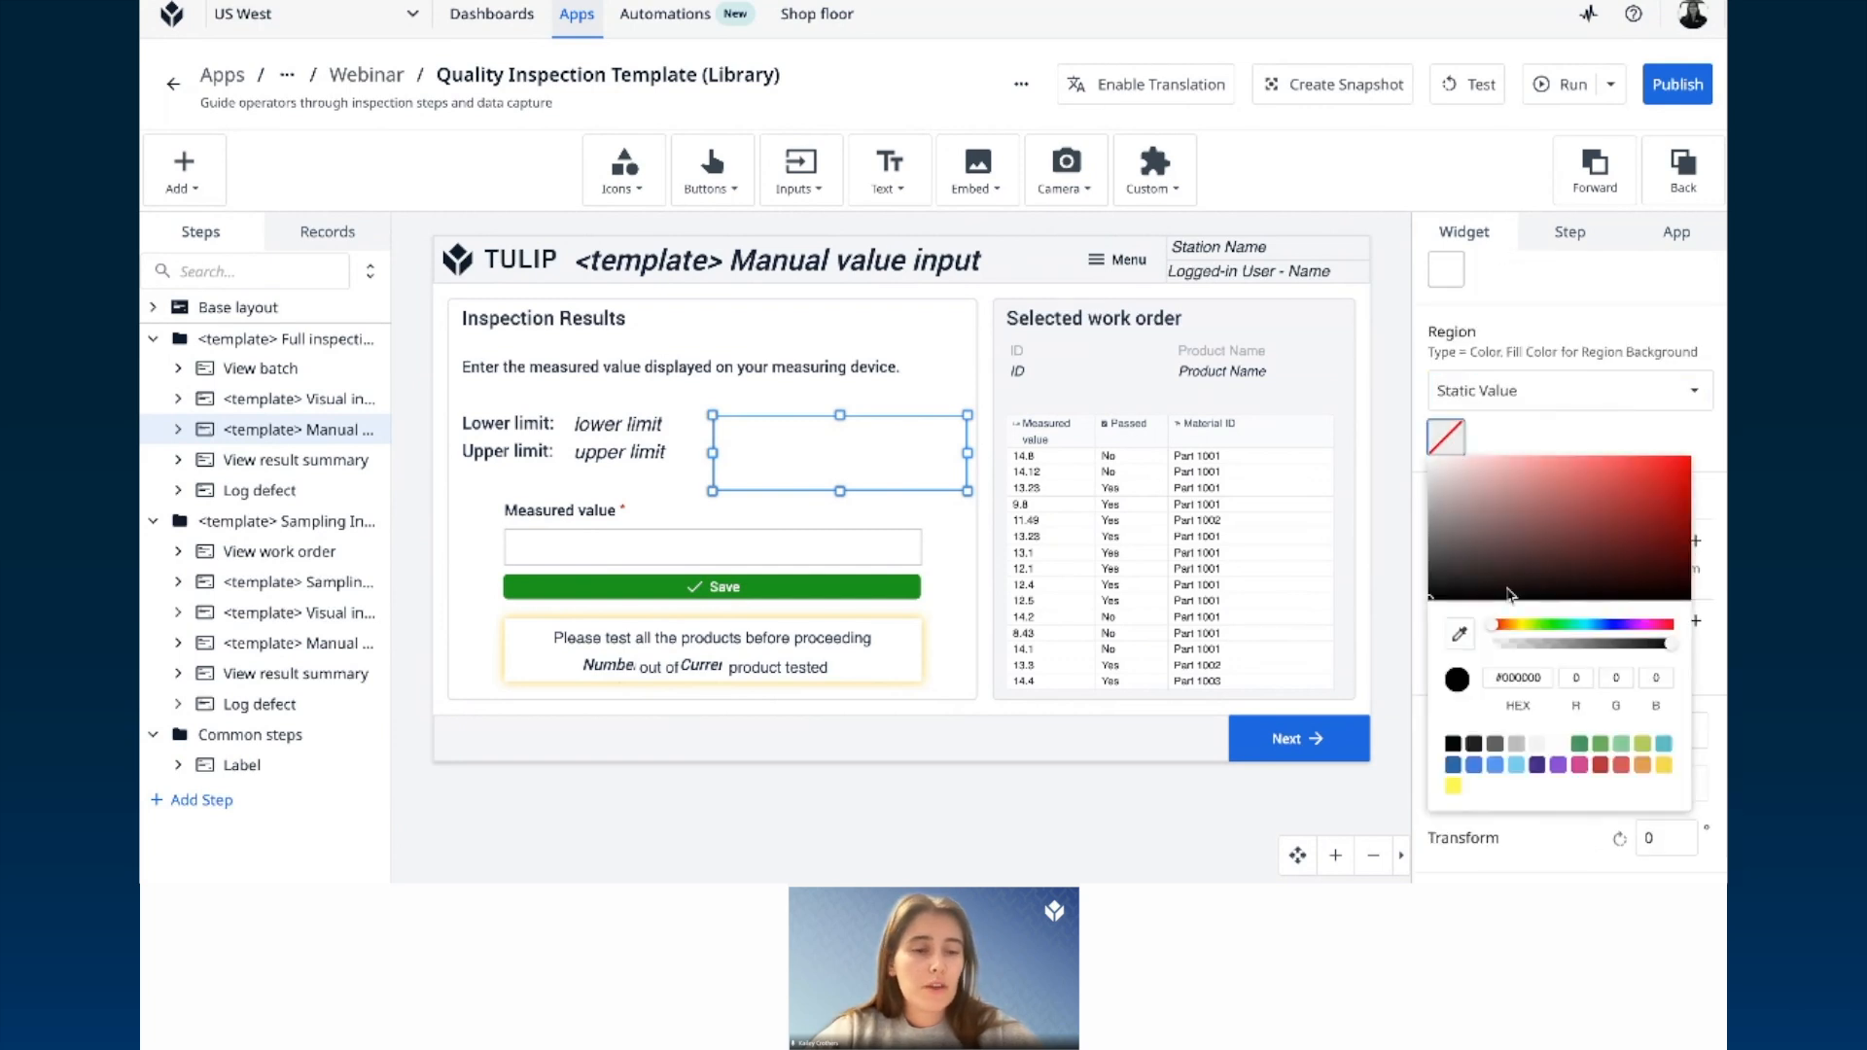
pyautogui.click(1663, 744)
pyautogui.click(1527, 440)
pyautogui.scroll(10, 1527, 440)
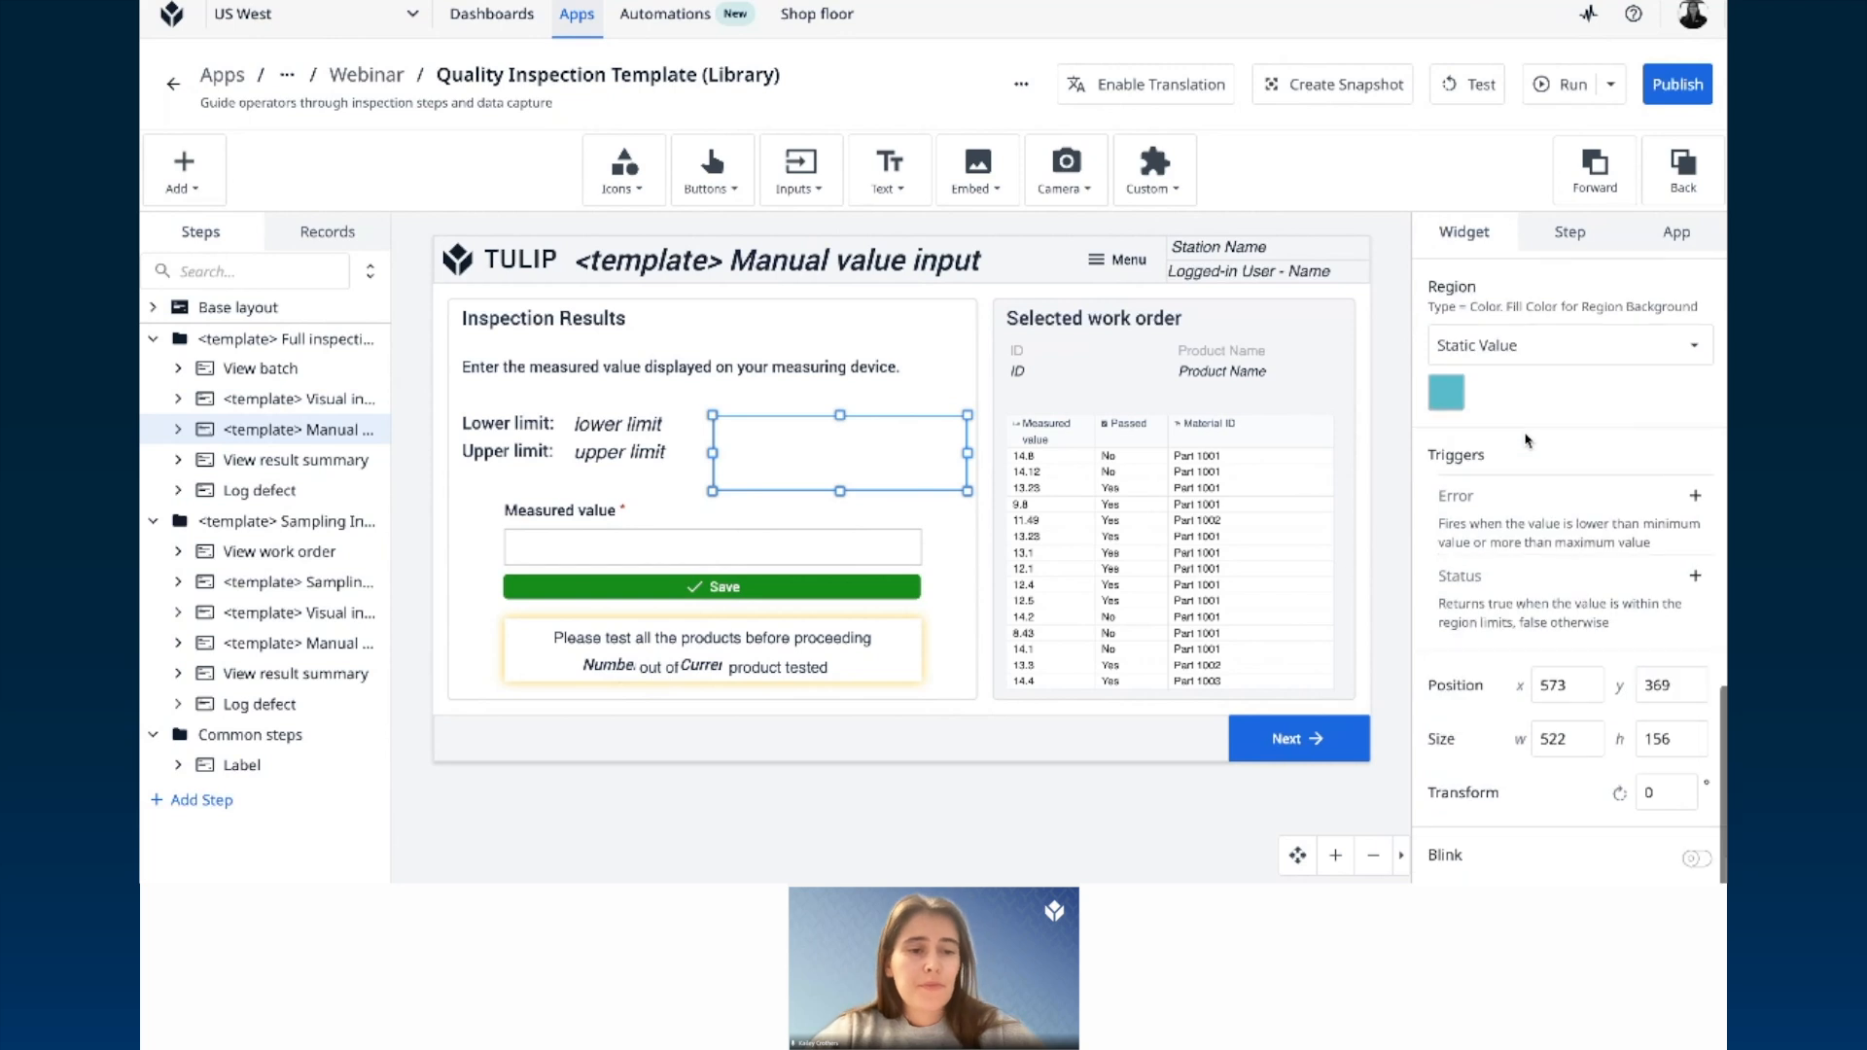
pyautogui.scroll(5, 1527, 440)
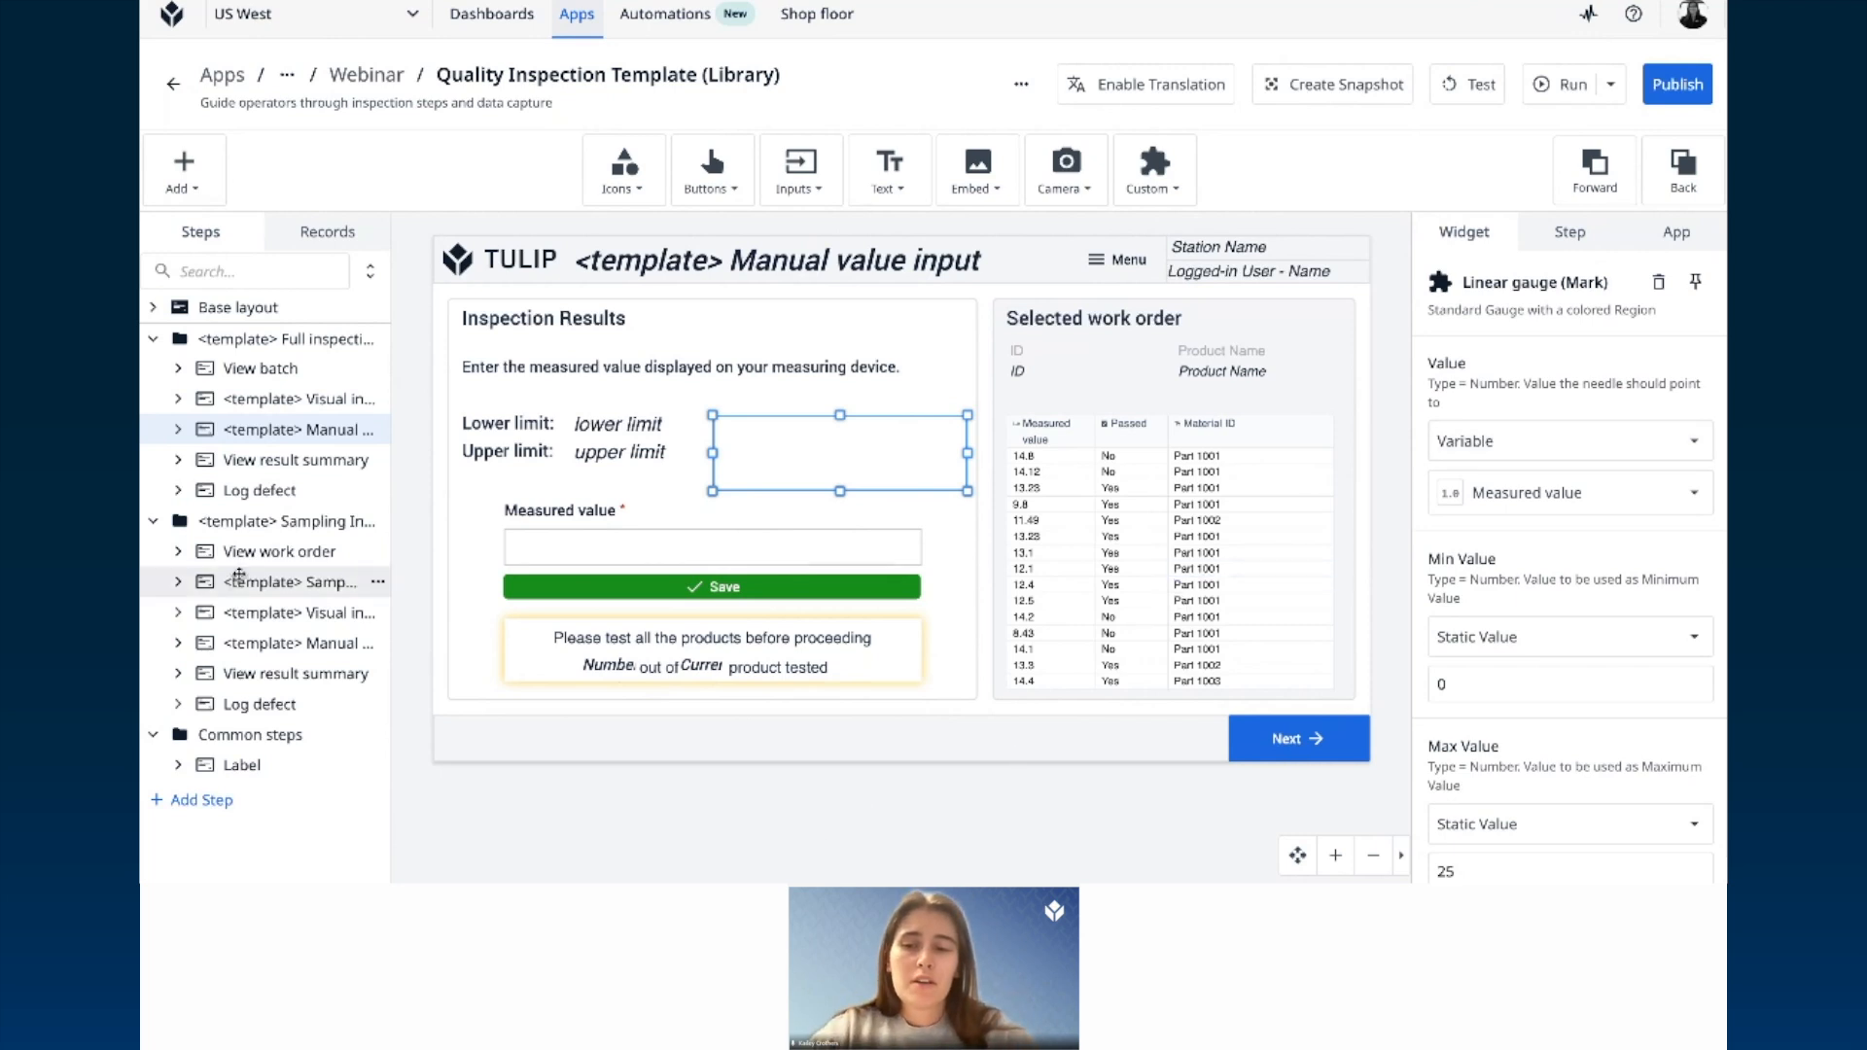
# Step: Delete the app builder tip about editing work order status and location from the View result summary step
pyautogui.click(276, 476)
pyautogui.click(280, 464)
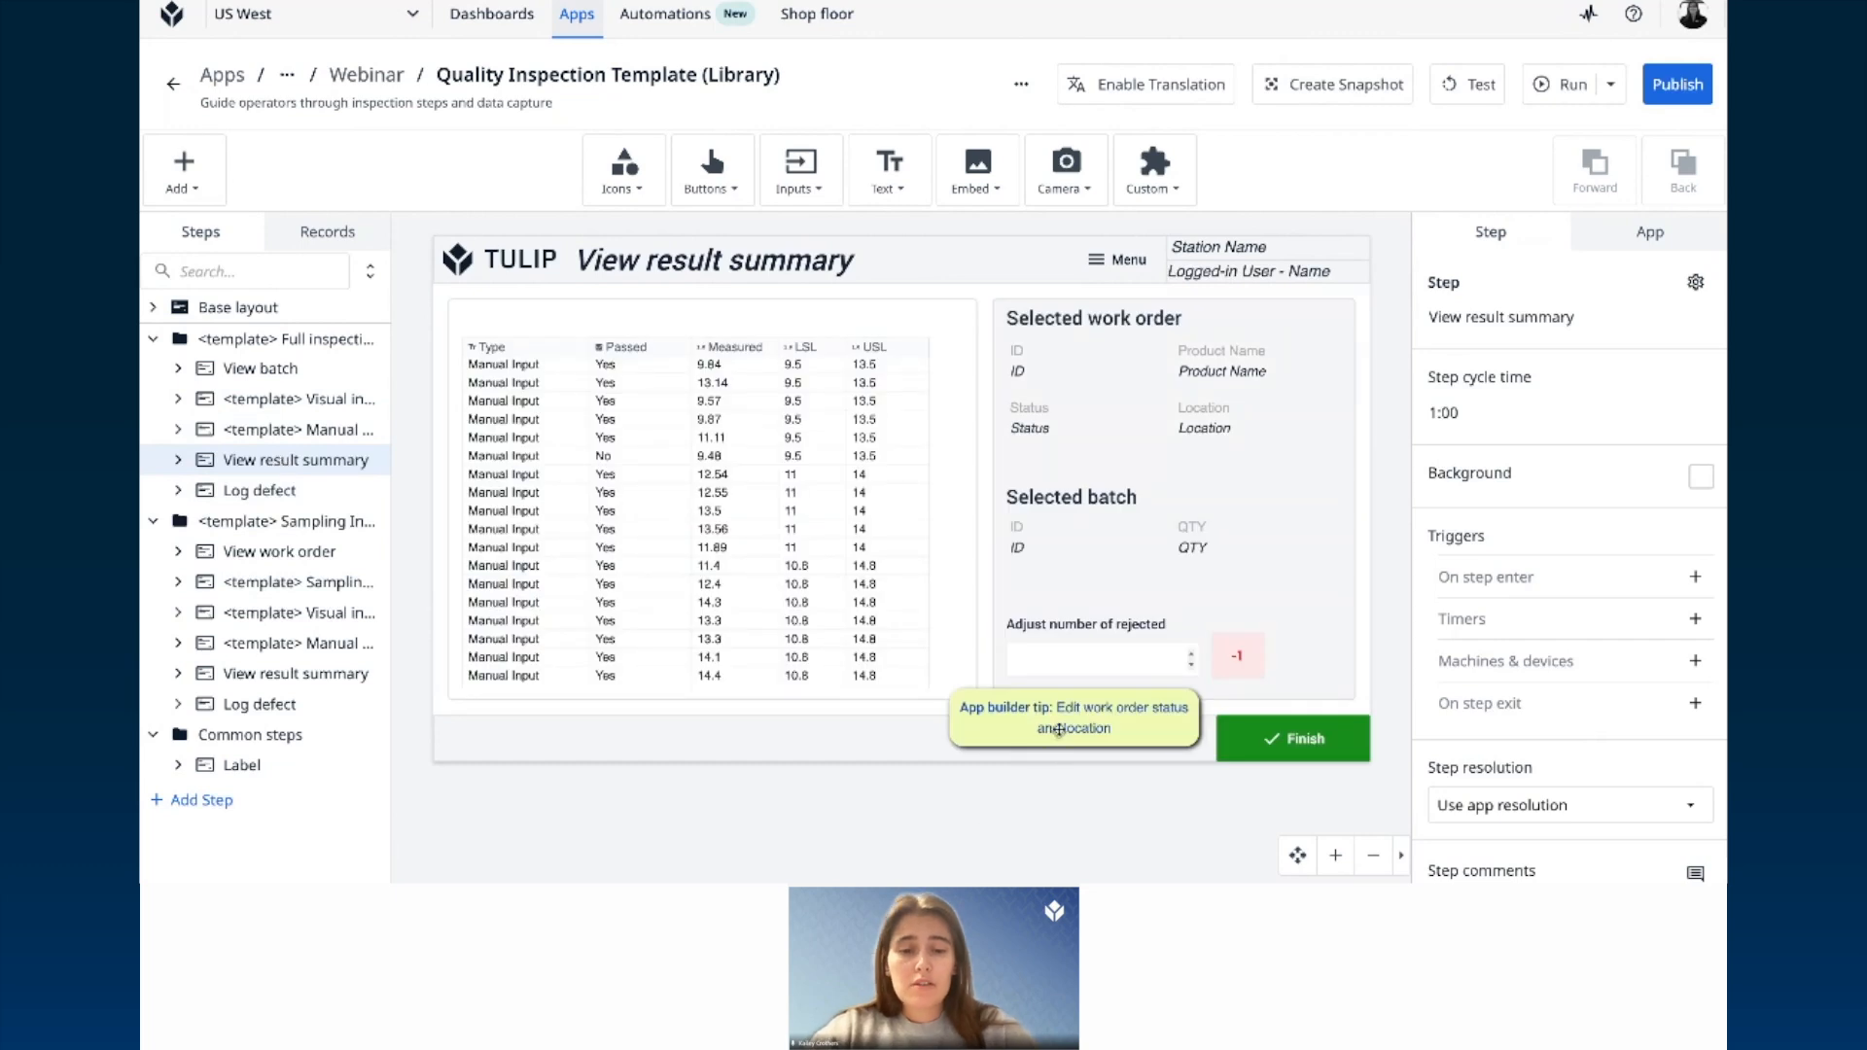
pyautogui.click(1059, 729)
pyautogui.press('Delete')
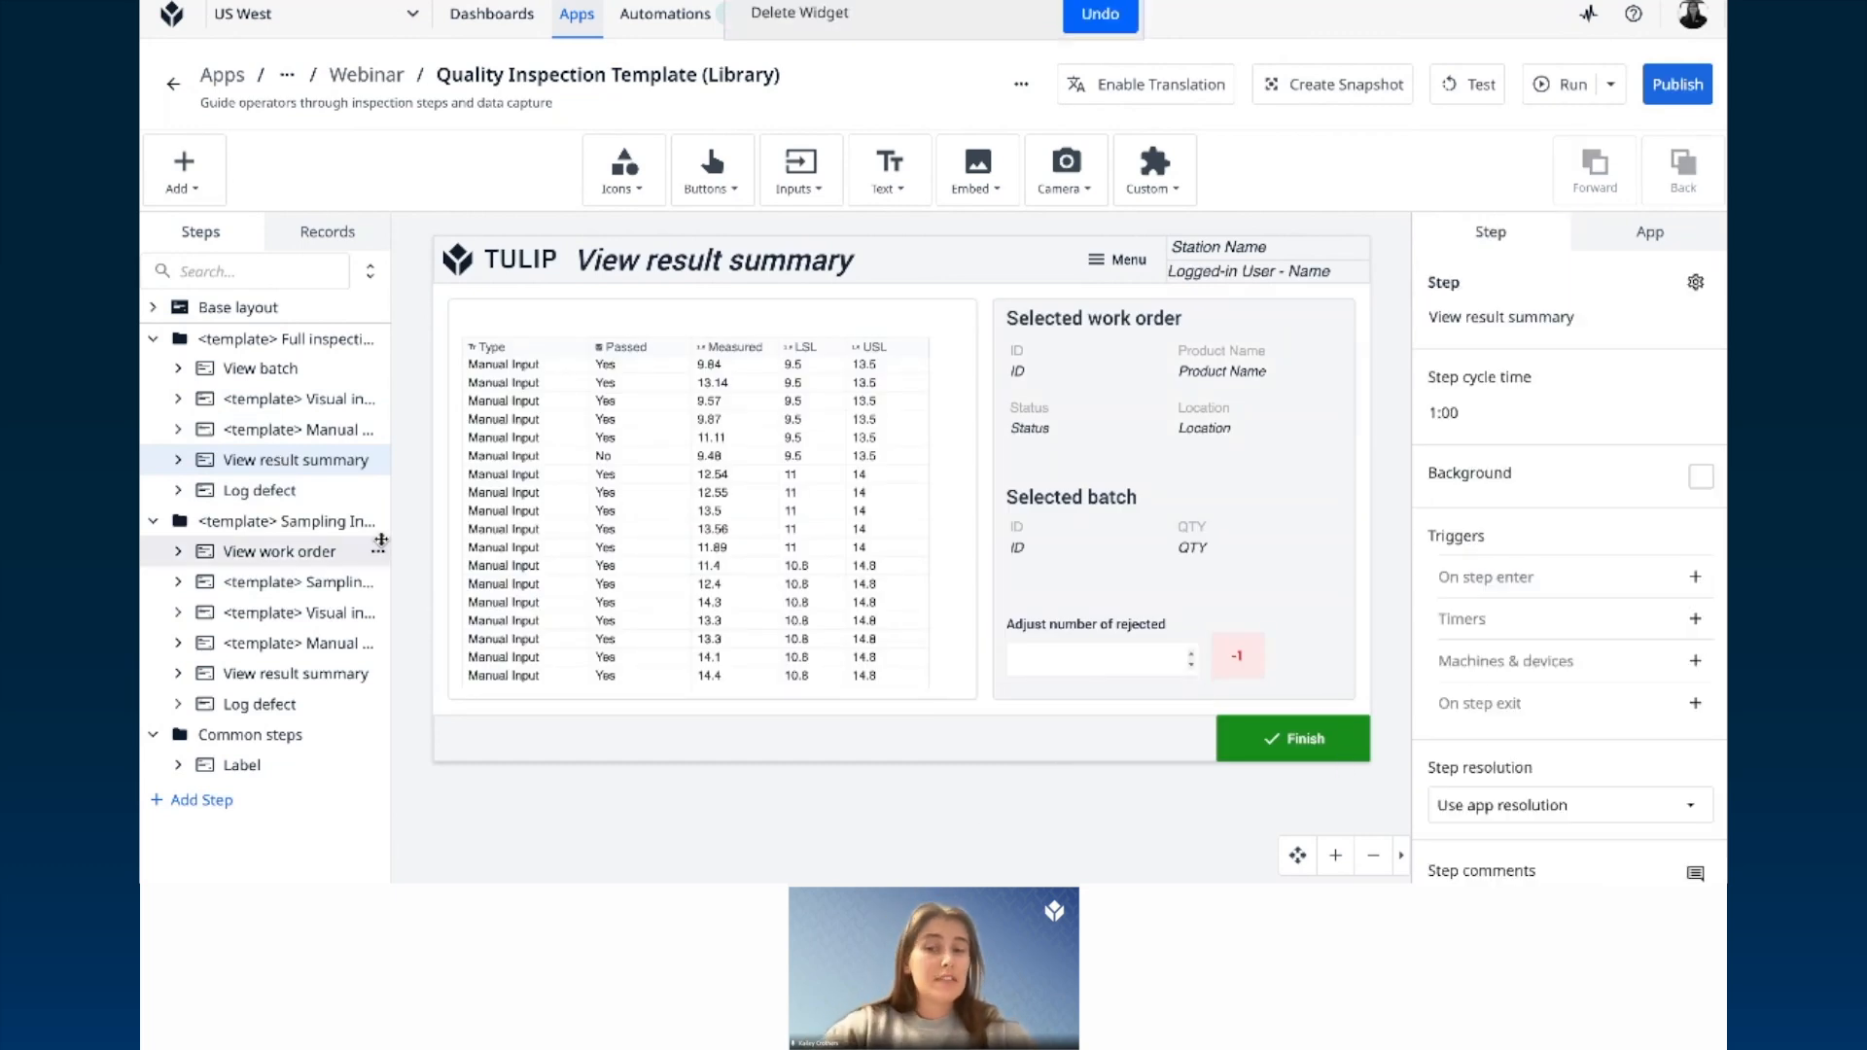
# Step: Open the app in Developer mode for testing and enlarge the app preview area
pyautogui.click(1471, 84)
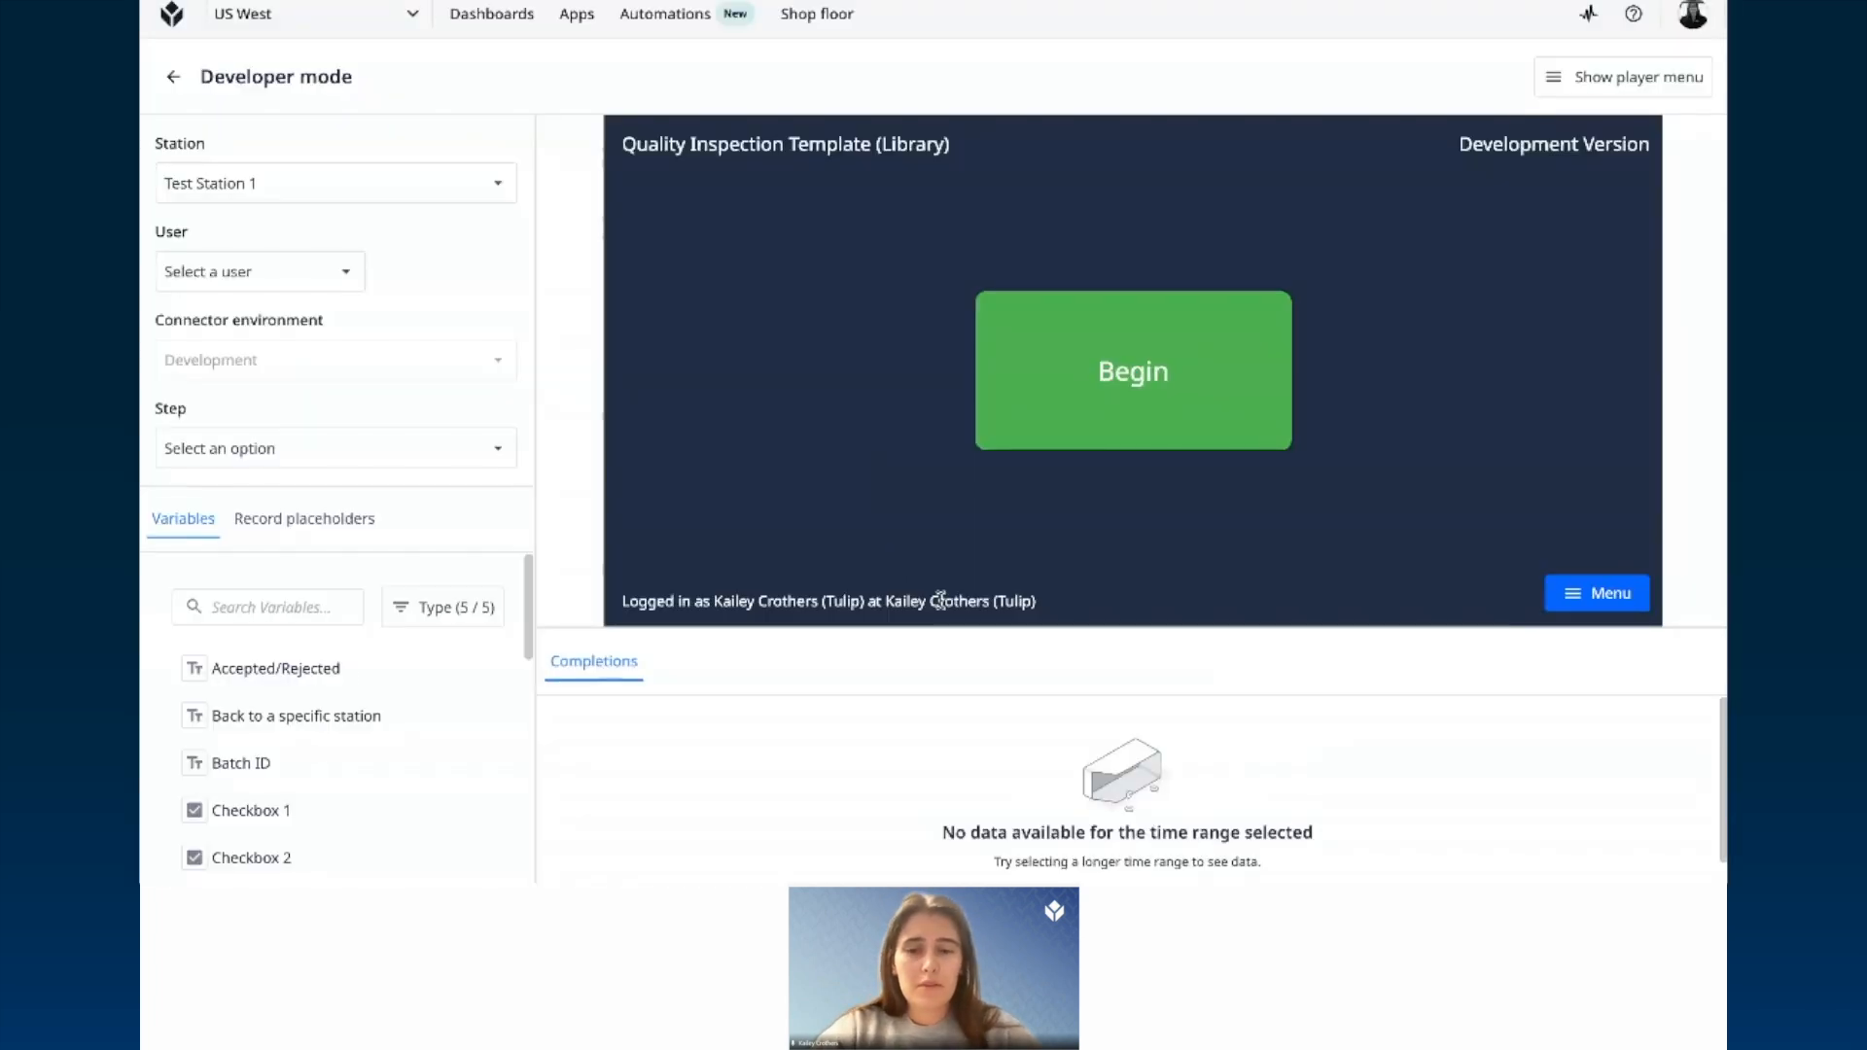
pyautogui.moveTo(999, 626); pyautogui.dragTo(995, 736)
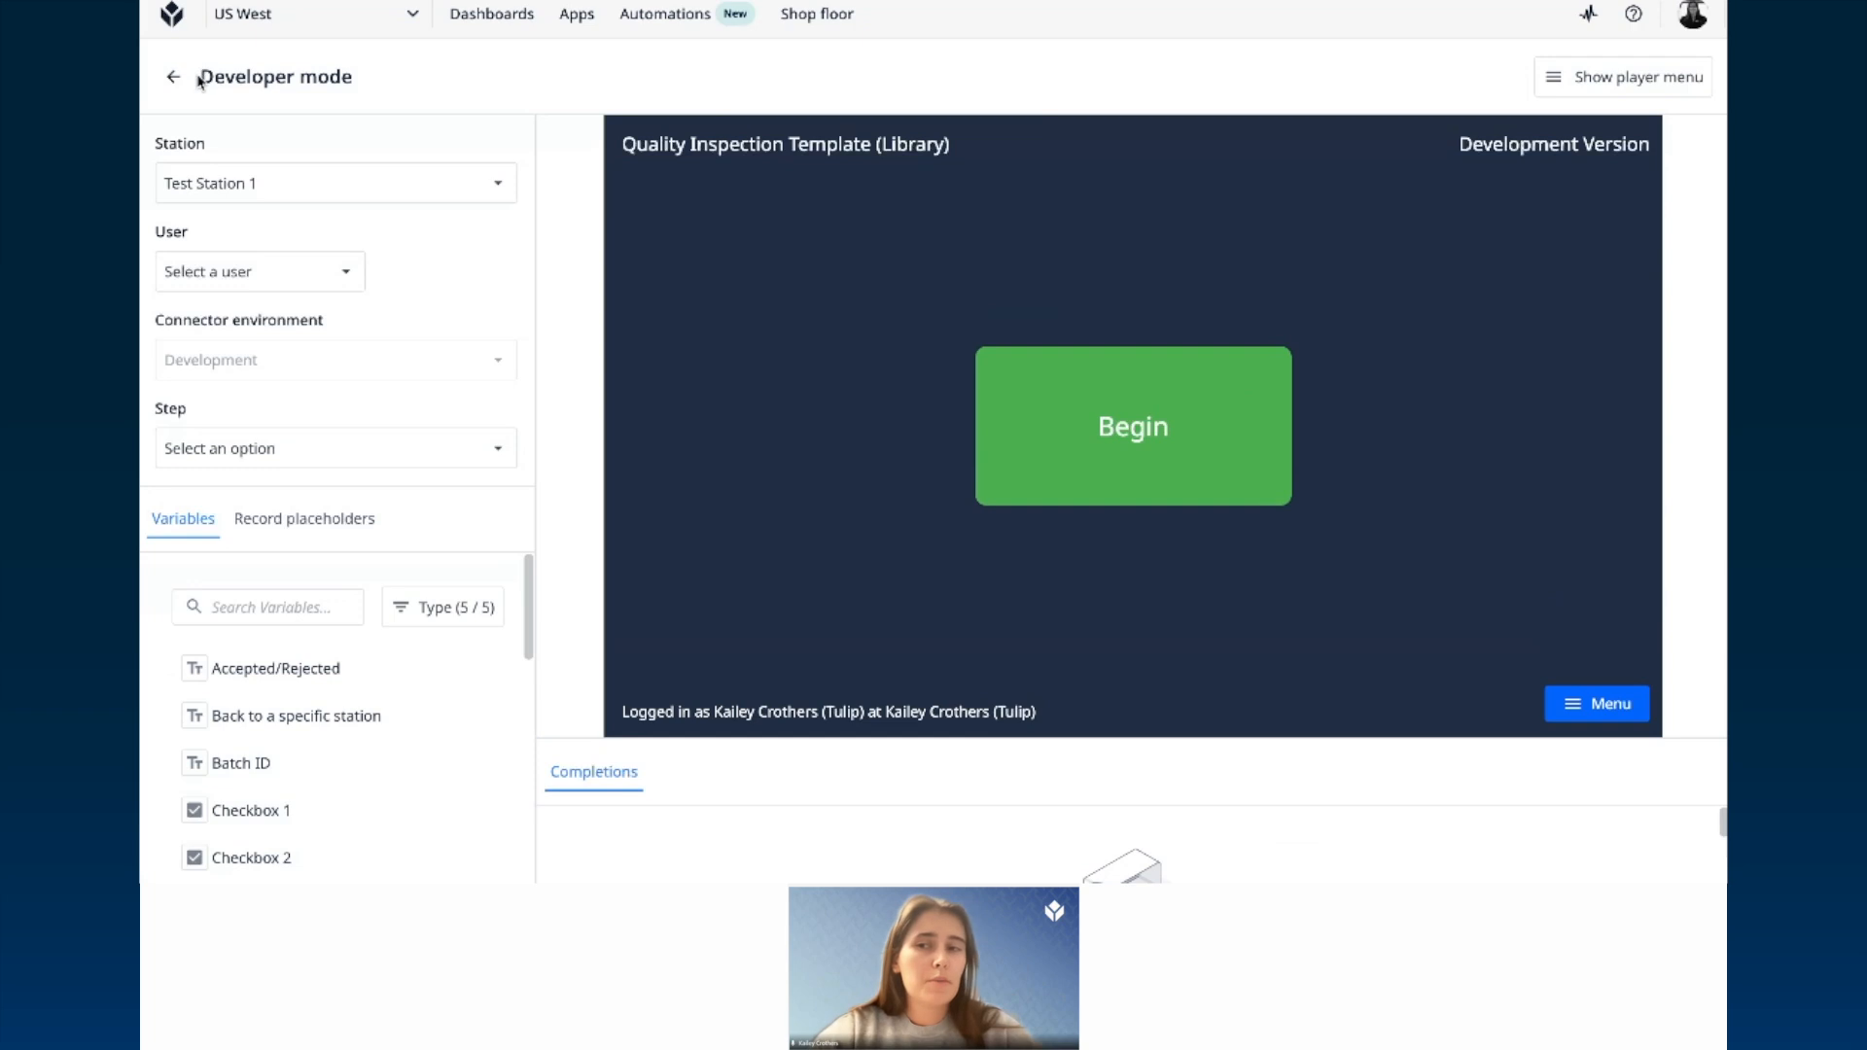
pyautogui.moveTo(200, 77); pyautogui.dragTo(471, 92)
pyautogui.click(471, 93)
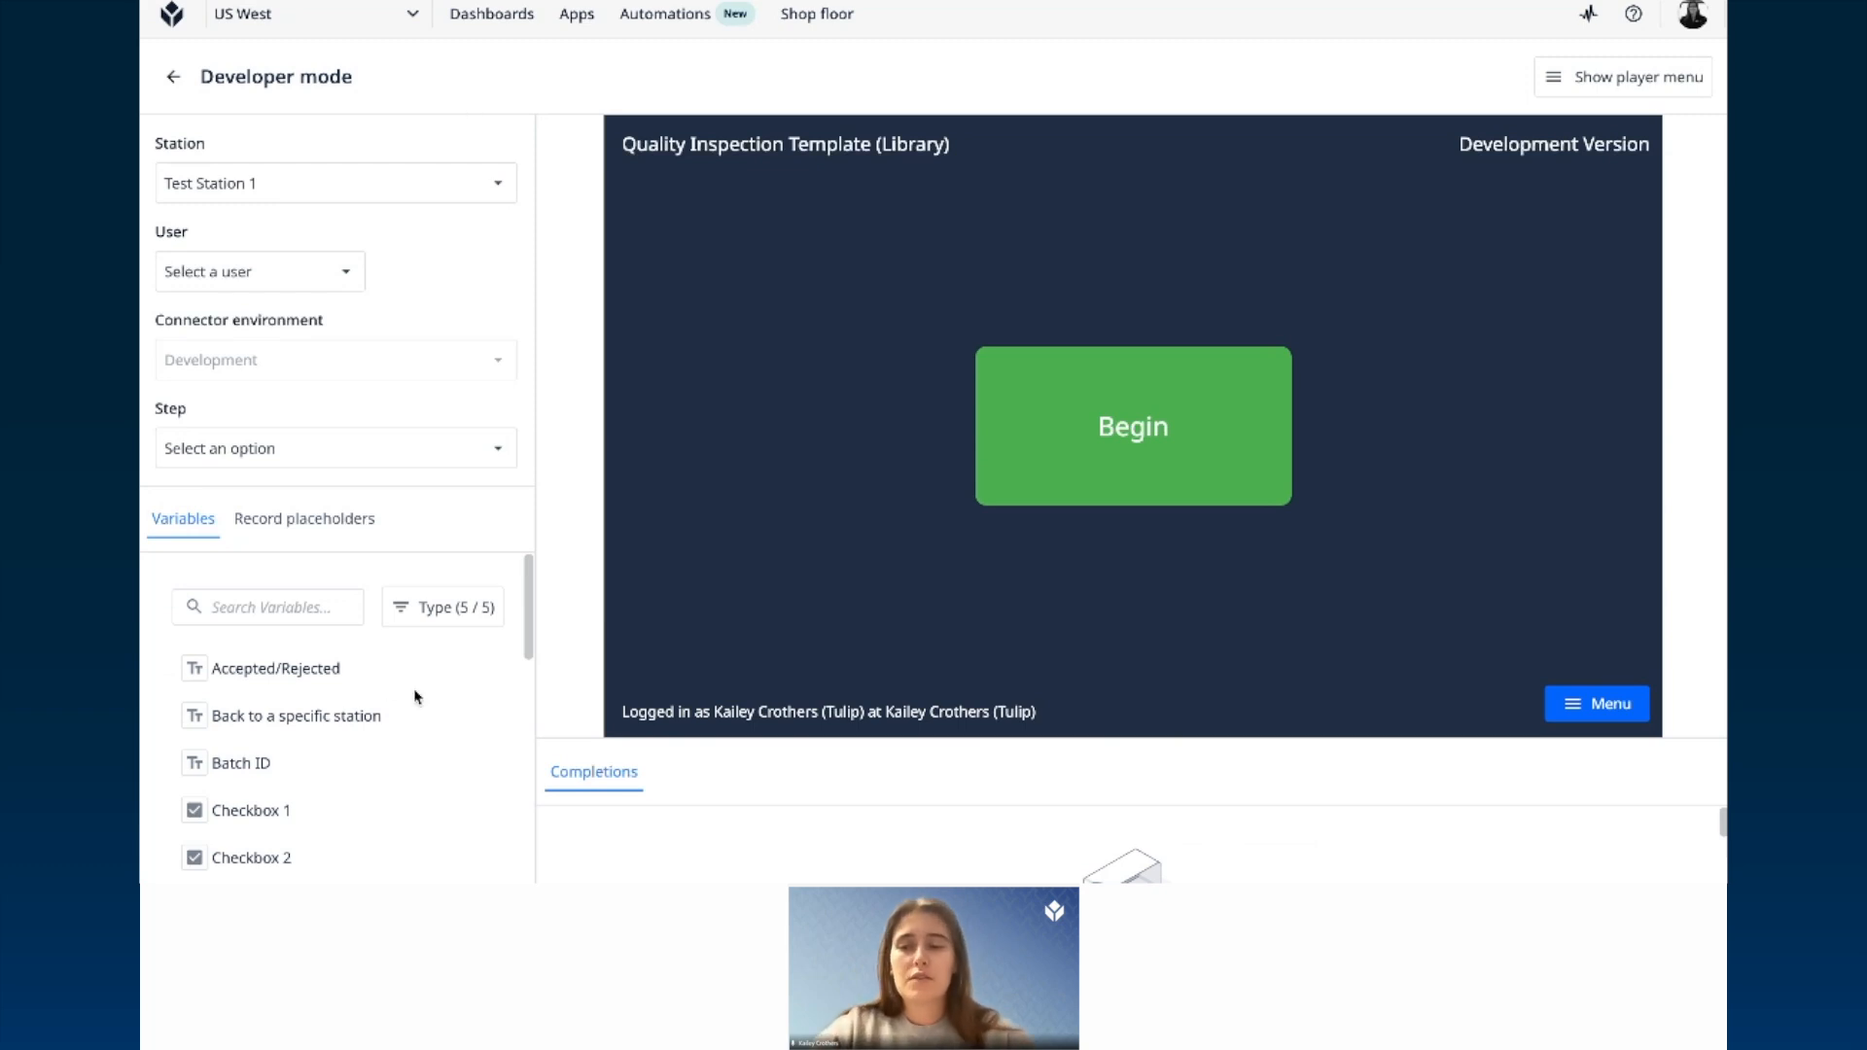
# Step: Review the app's variables and record placeholders in Developer mode
pyautogui.scroll(-2, 280, 733)
pyautogui.scroll(2, 282, 719)
pyautogui.click(305, 530)
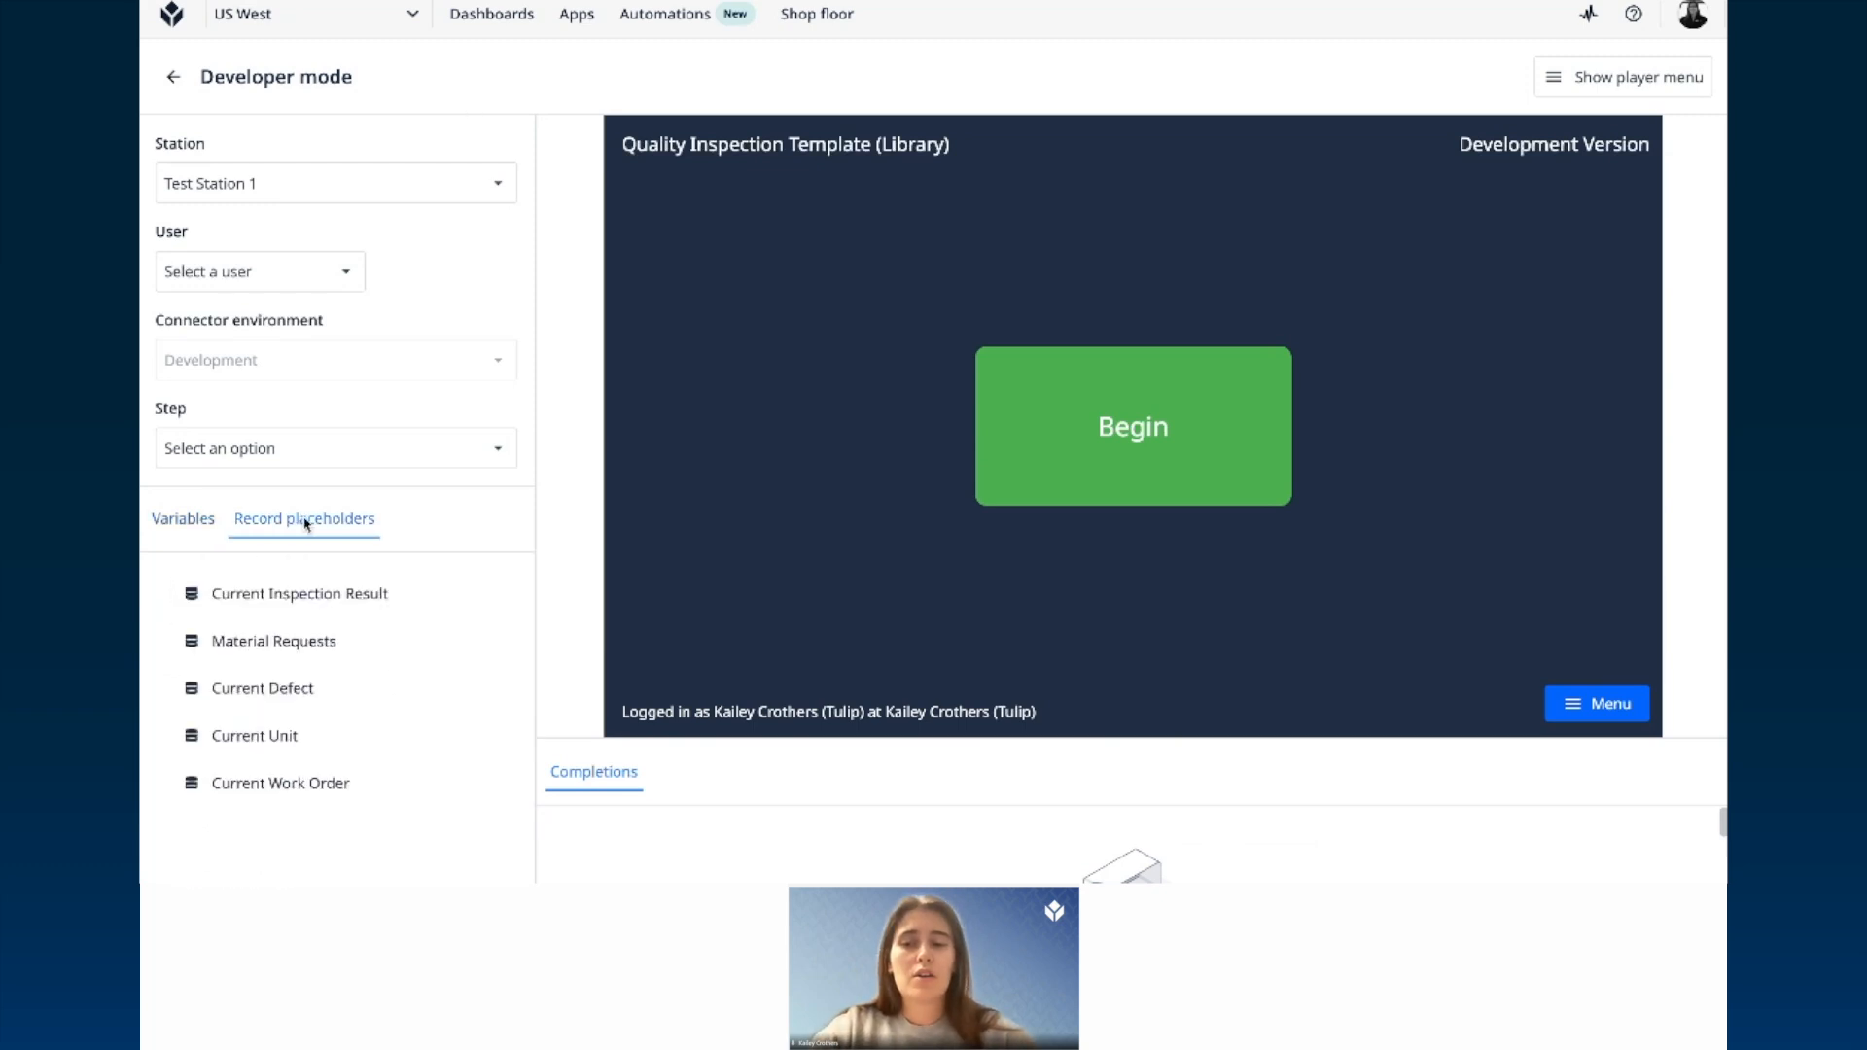
pyautogui.click(193, 522)
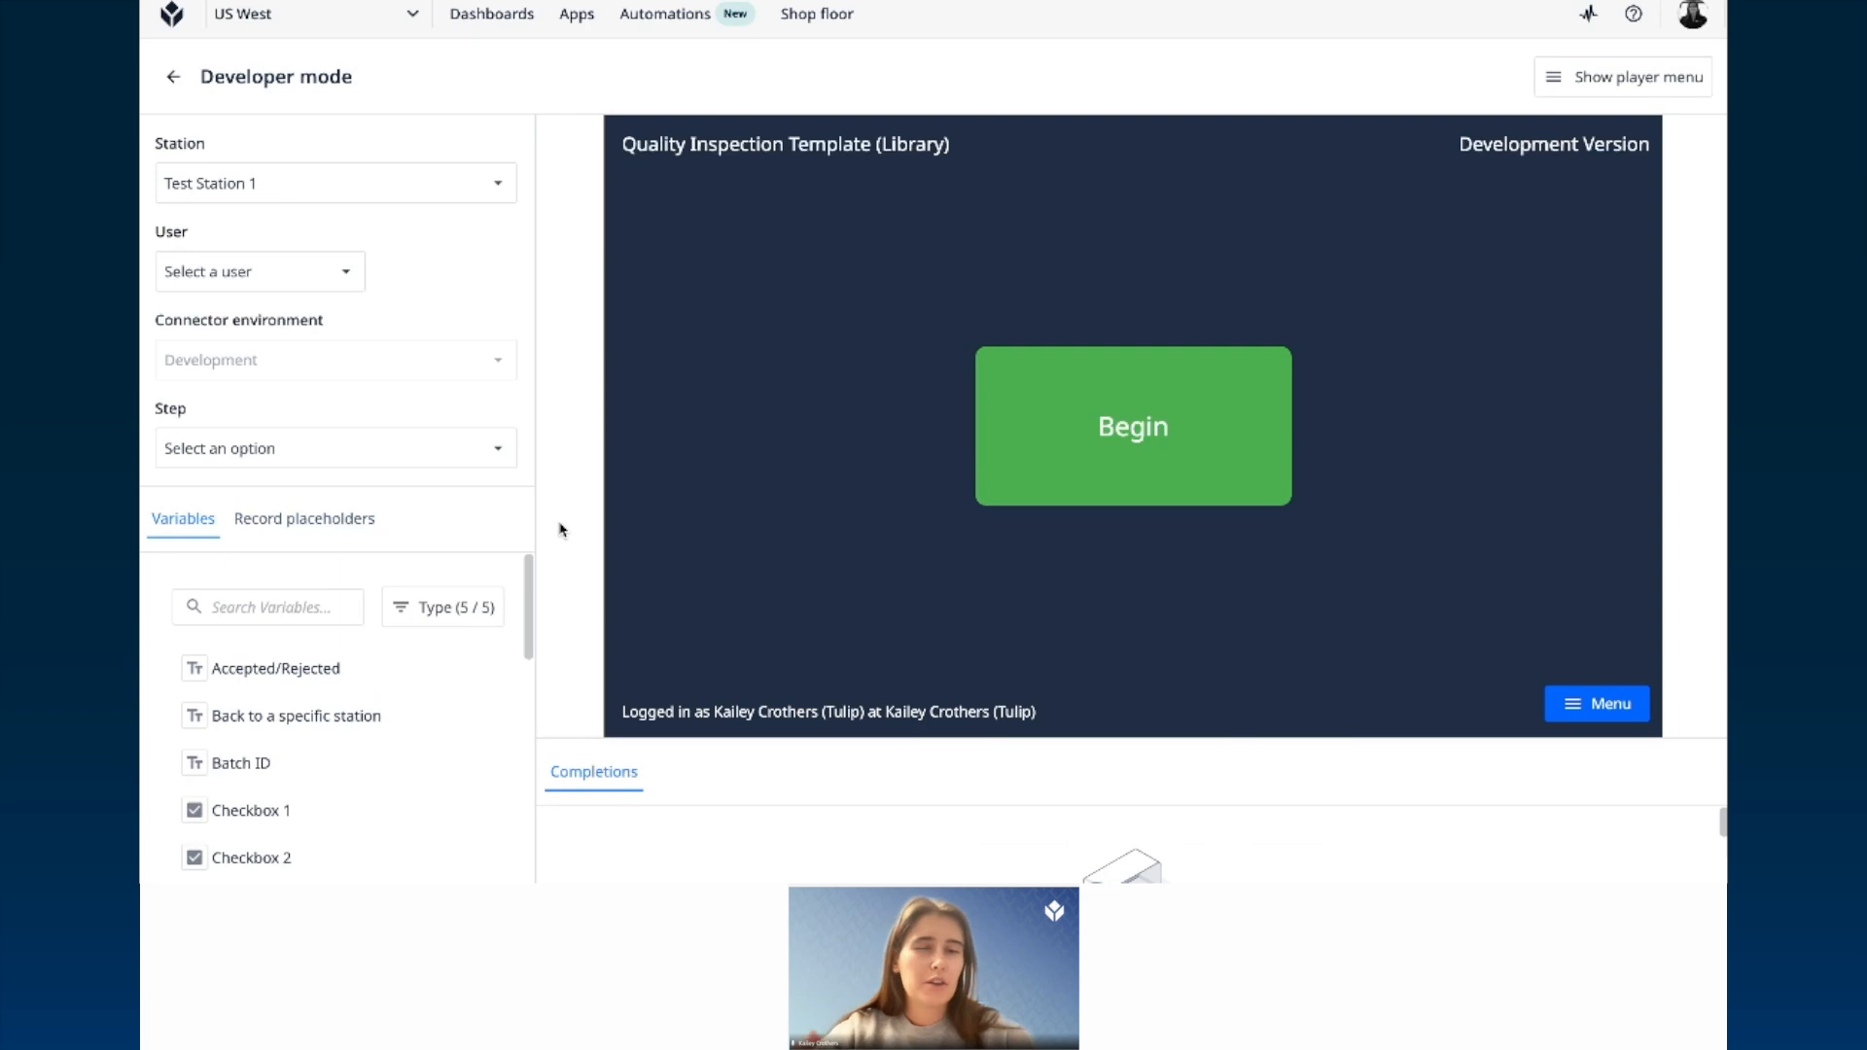
# Step: Begin the app test, select the available MOT2 batch with quantity 3 and proceed to the visual inspection
pyautogui.click(1047, 461)
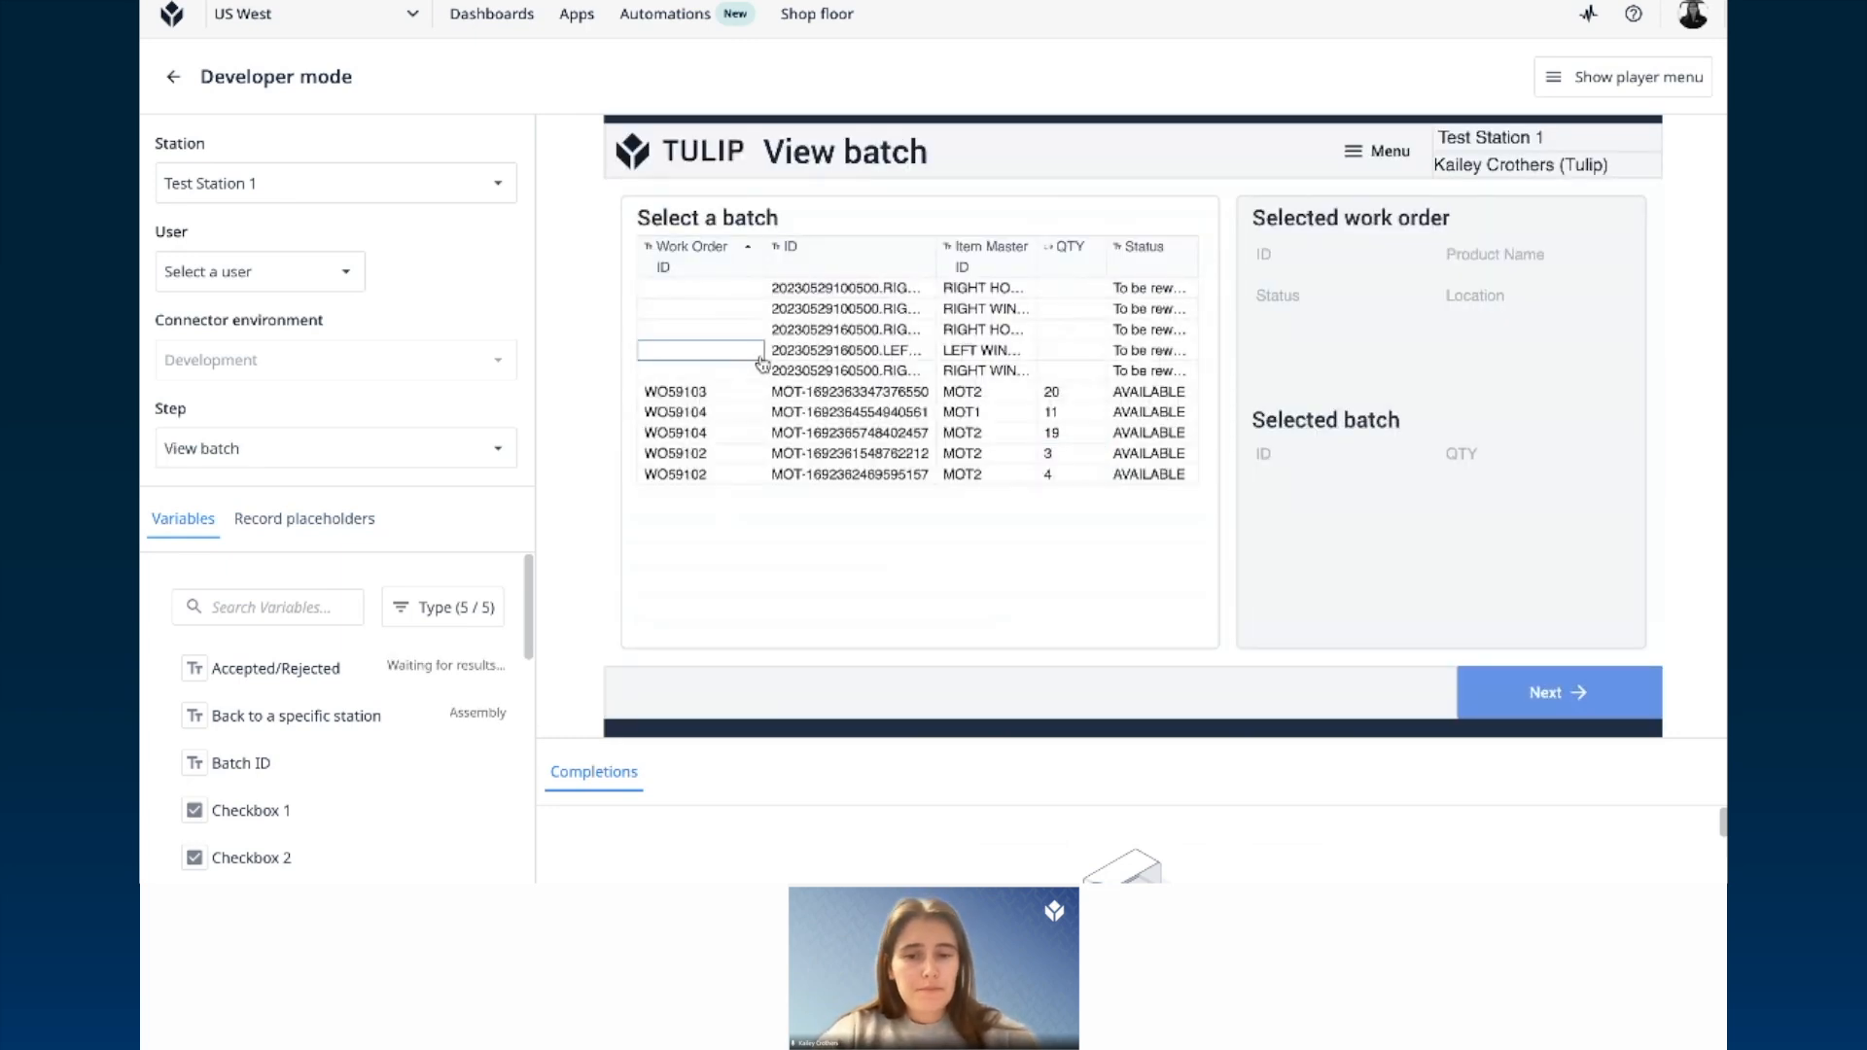
pyautogui.click(701, 438)
pyautogui.click(715, 455)
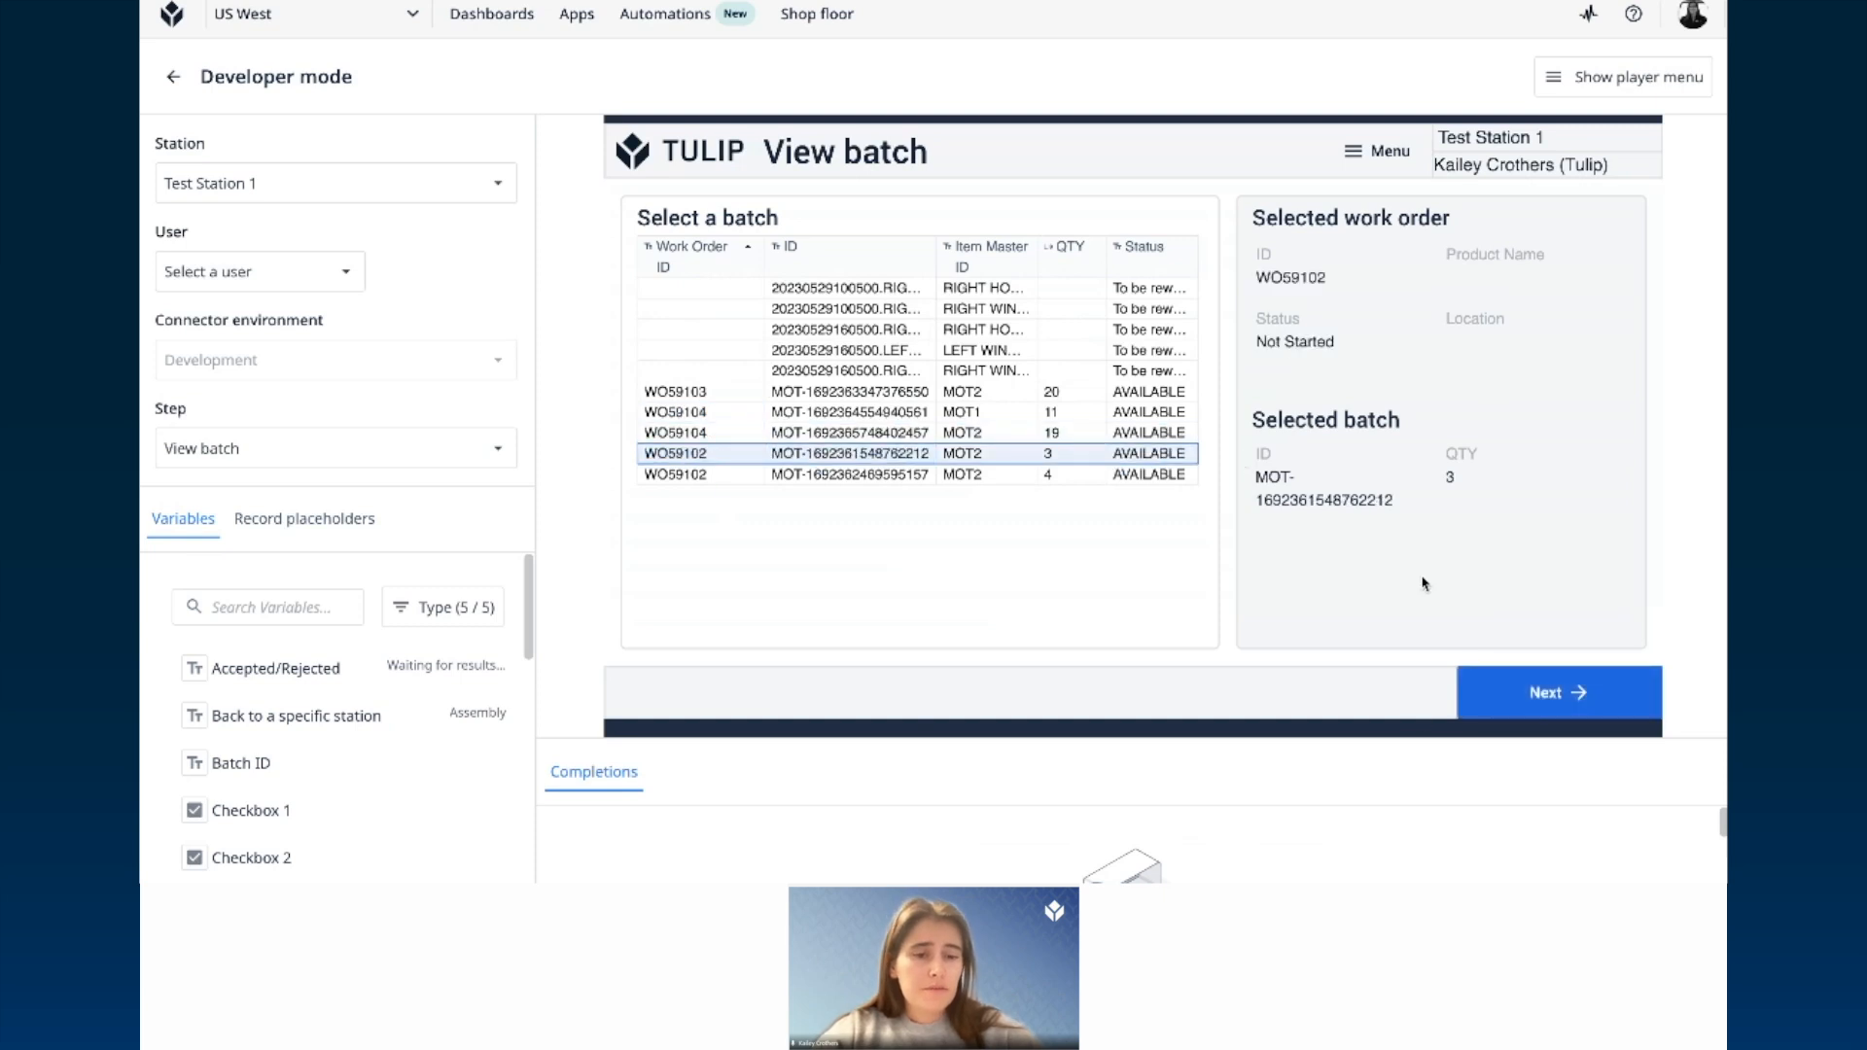
pyautogui.click(1535, 691)
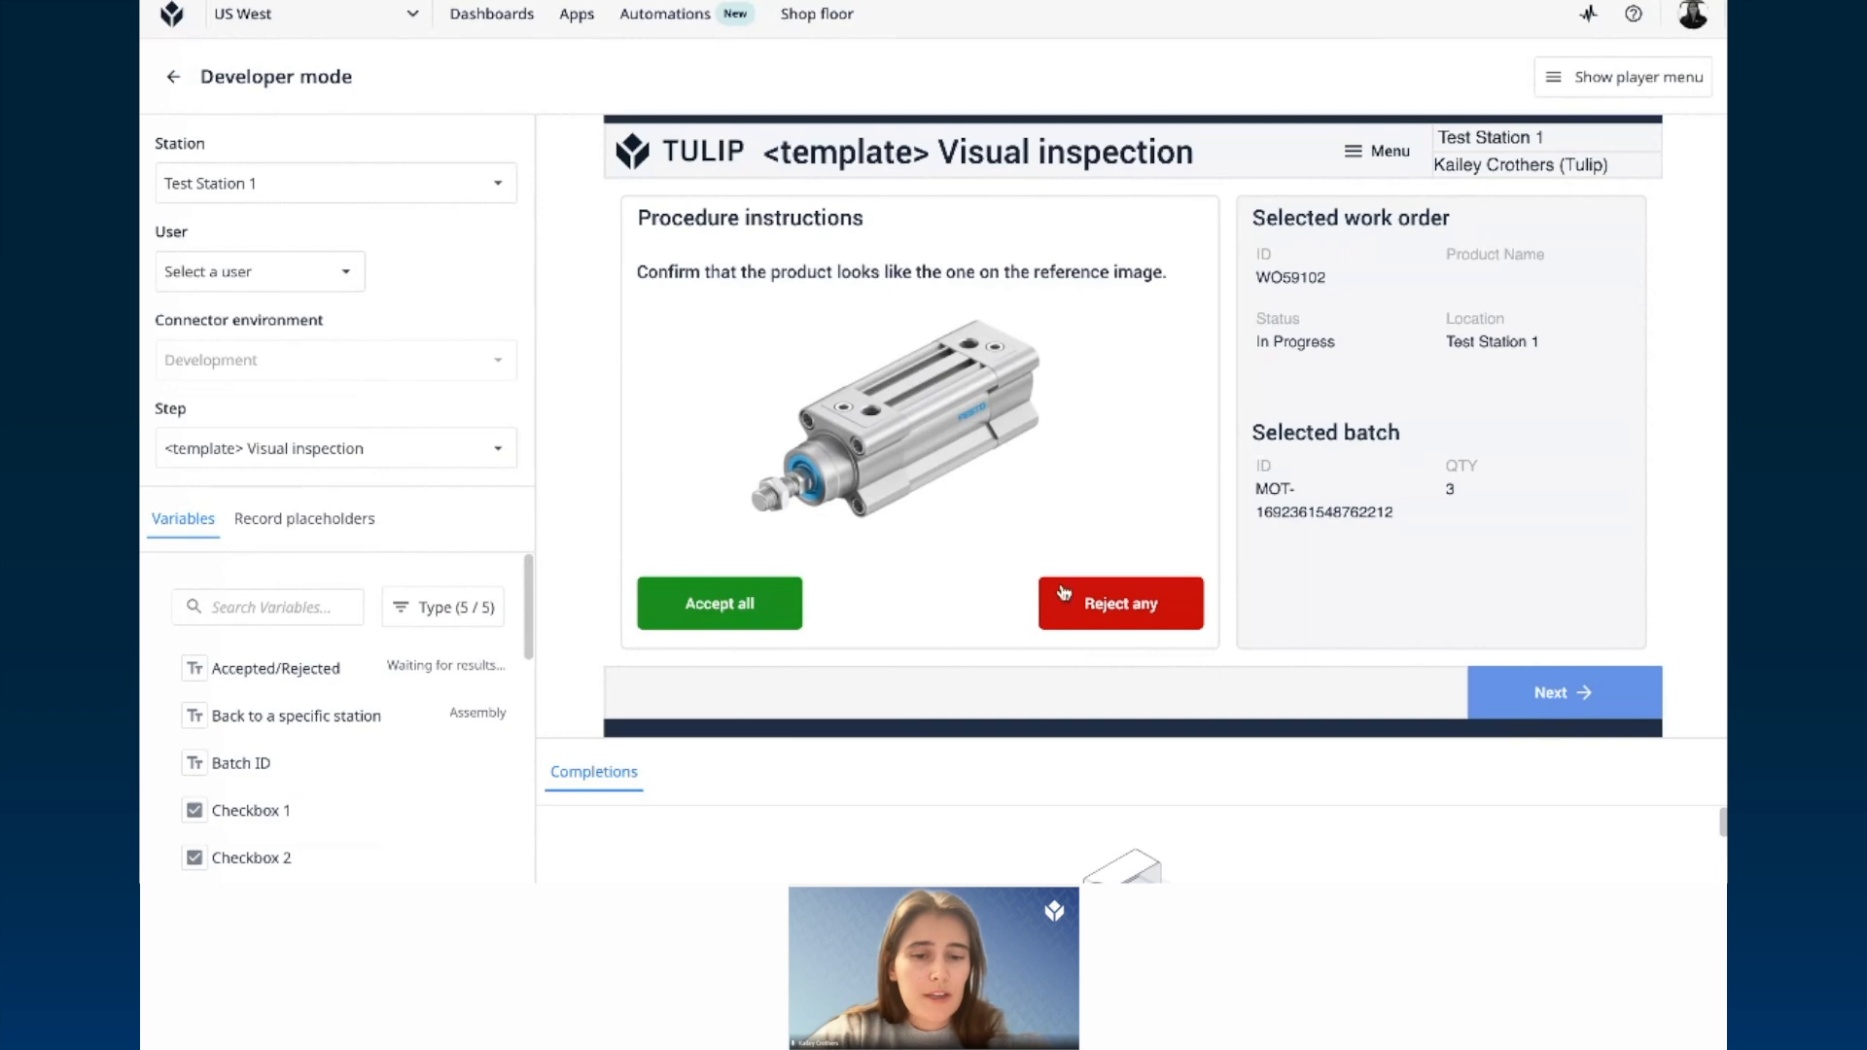
# Step: Accept all products in the visual inspection and check how many products require manual testing
pyautogui.click(733, 610)
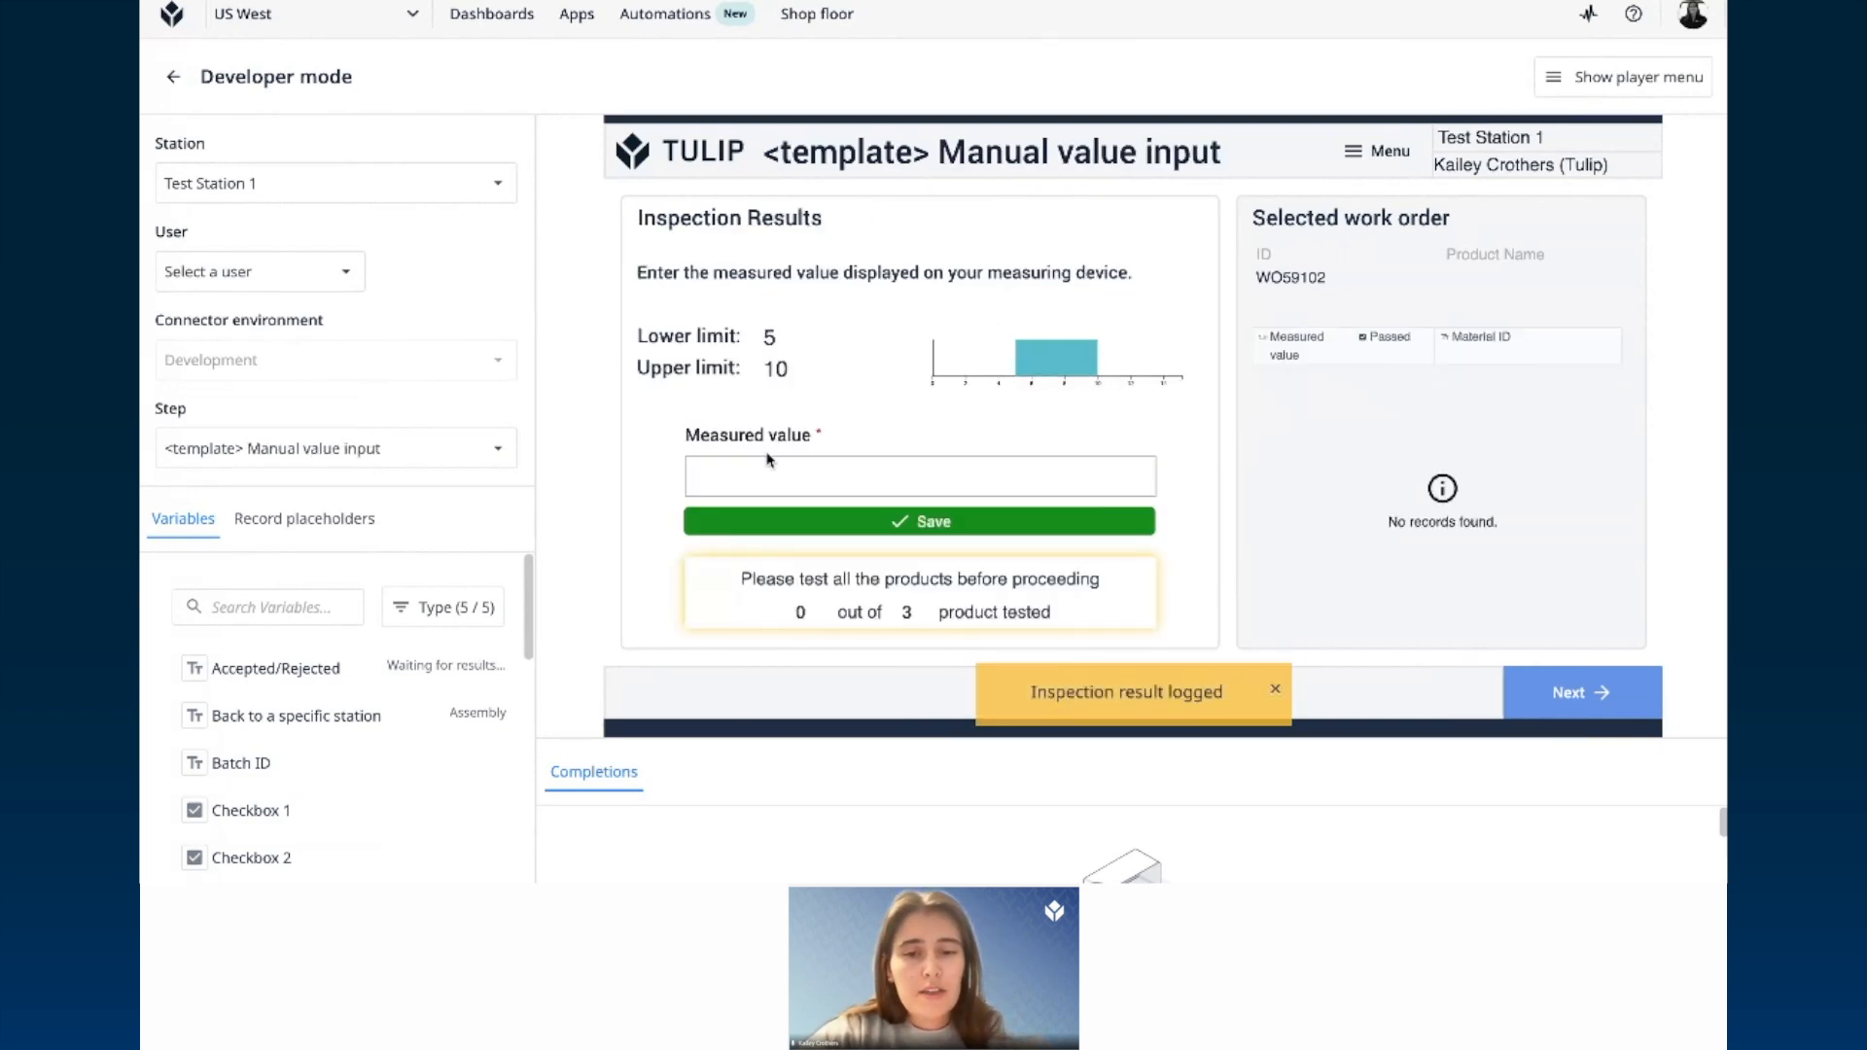
pyautogui.doubleClick(906, 614)
pyautogui.click(929, 623)
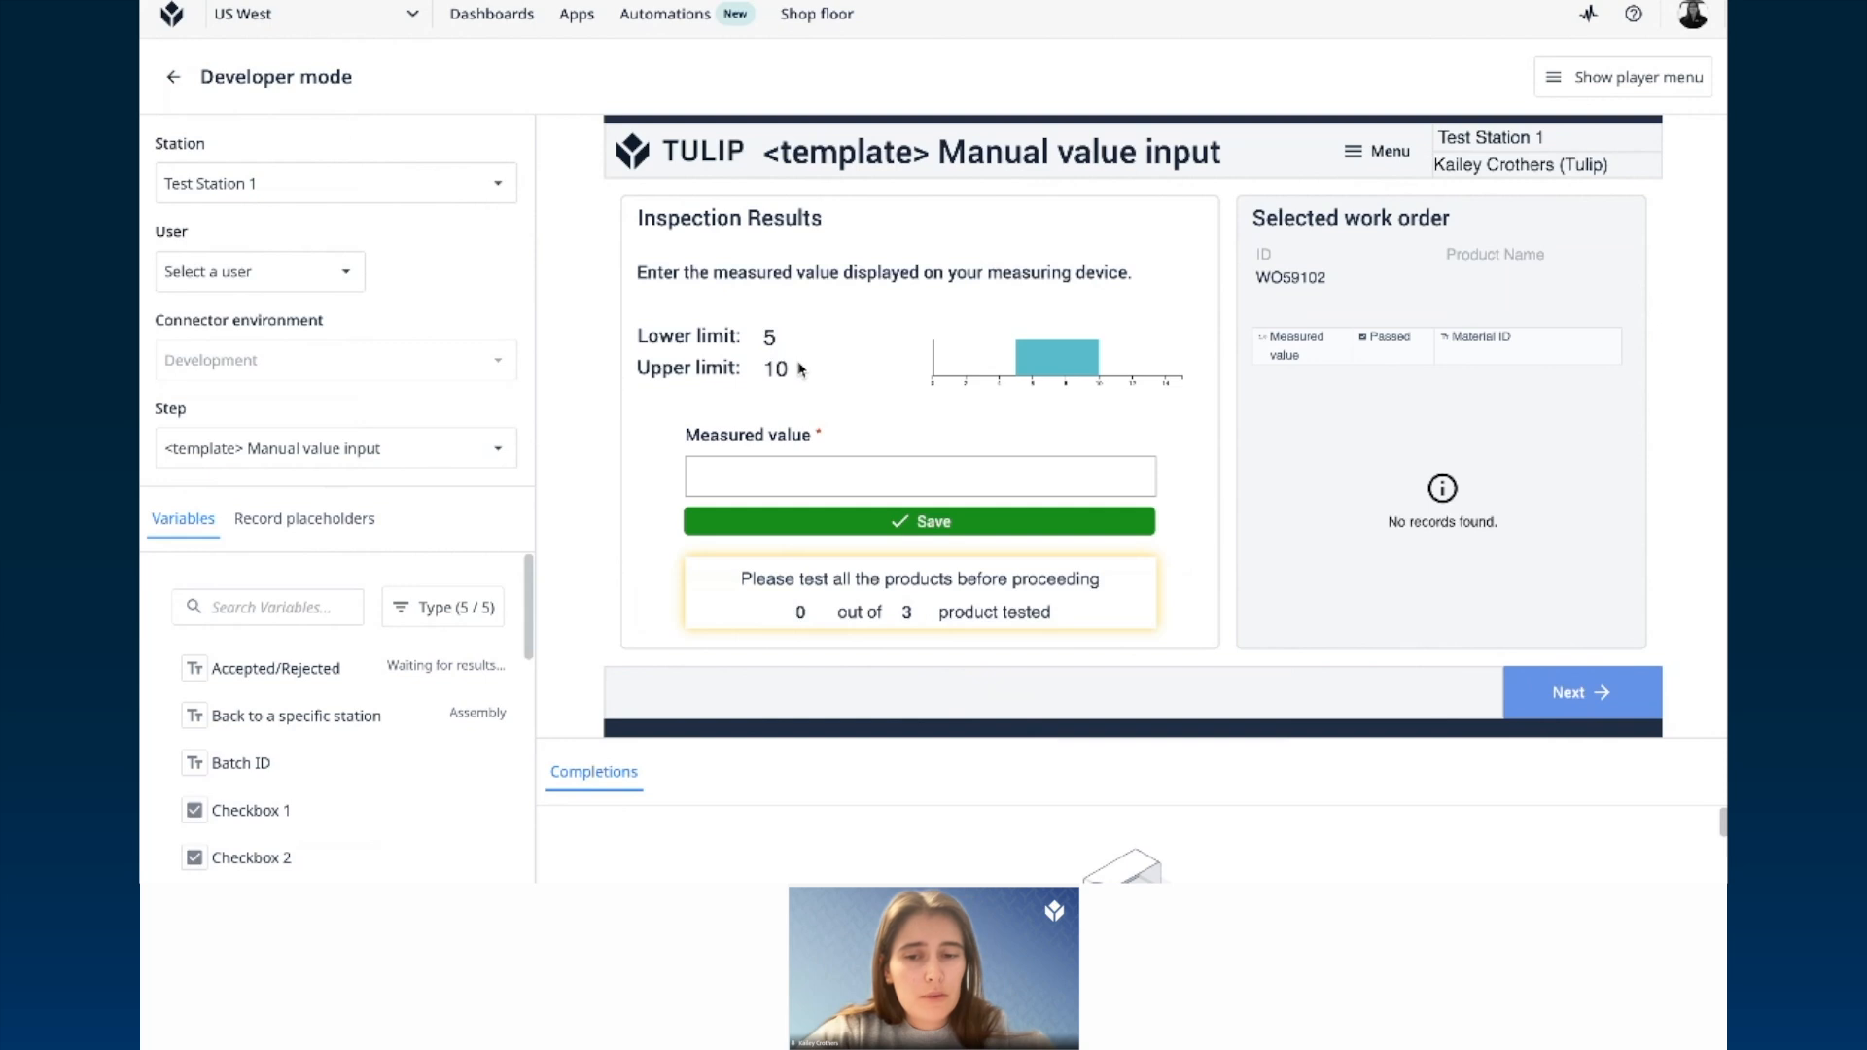
# Step: Save measured values of 6, 6 and 11 for the batch's three products
pyautogui.click(844, 473)
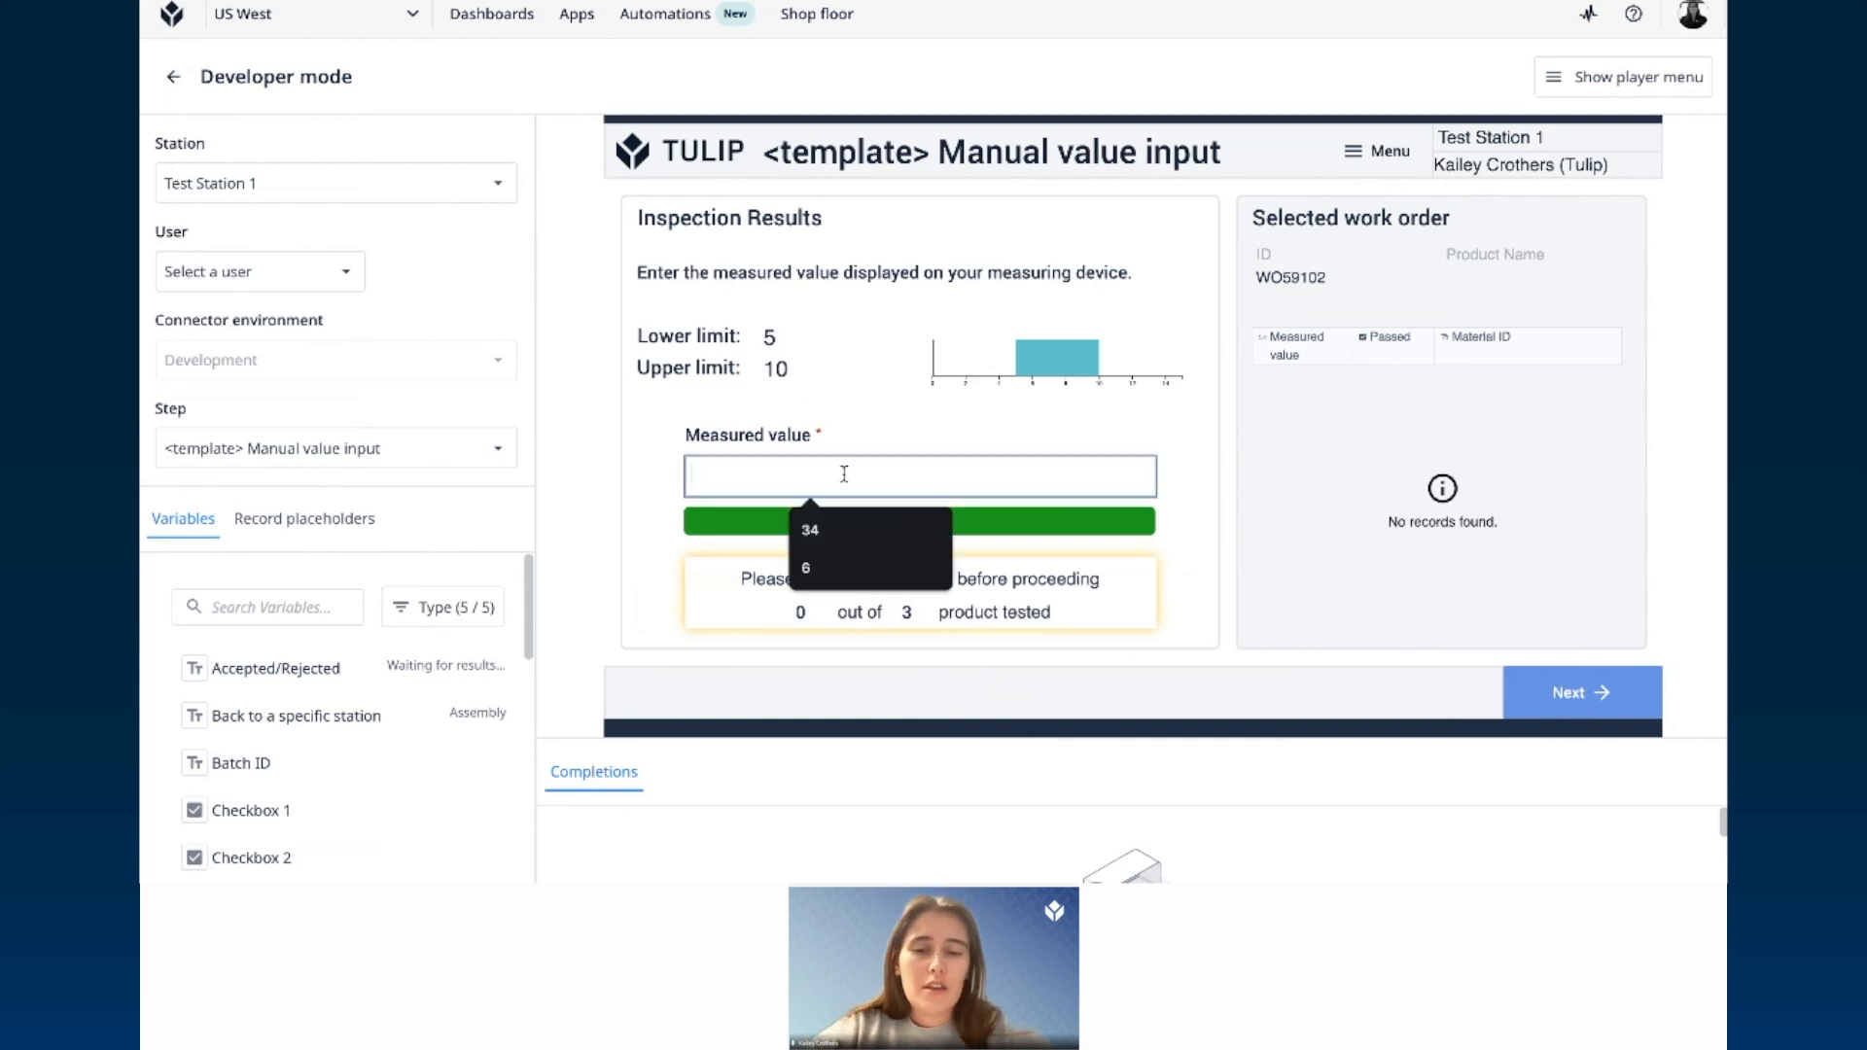
pyautogui.write('6')
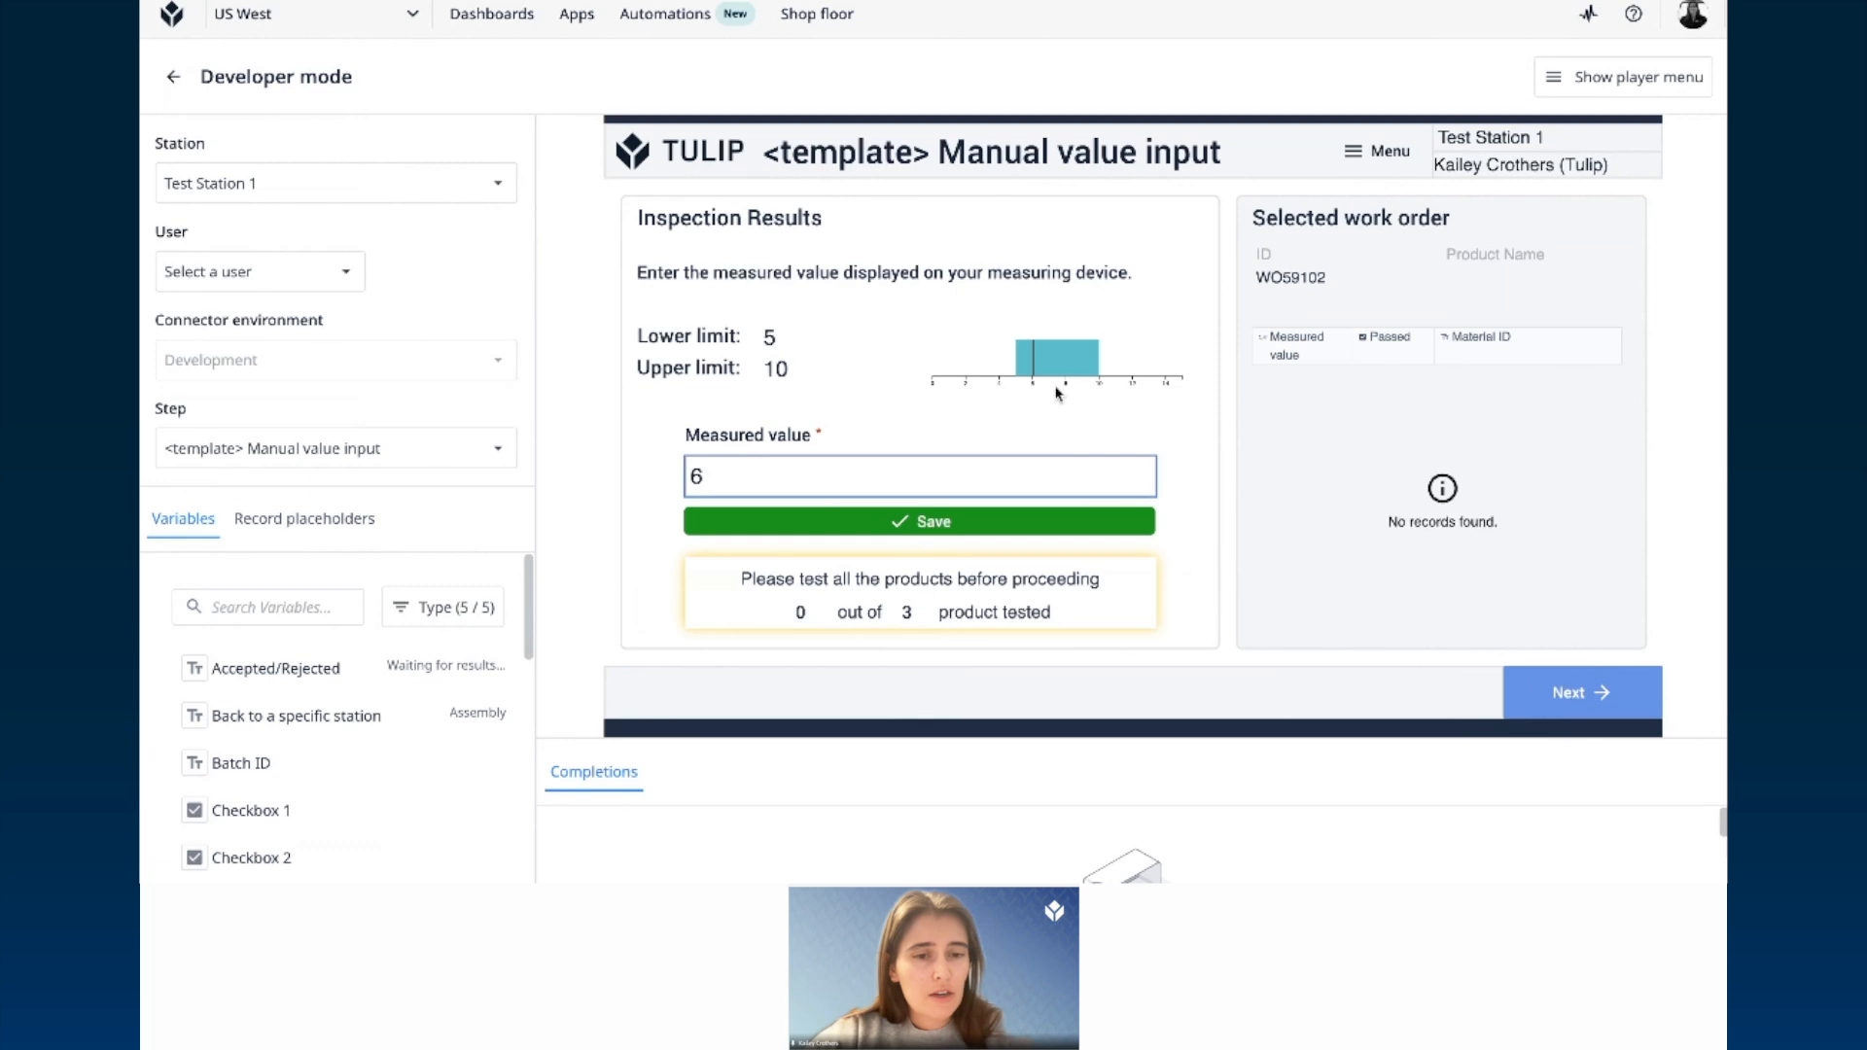
pyautogui.click(908, 525)
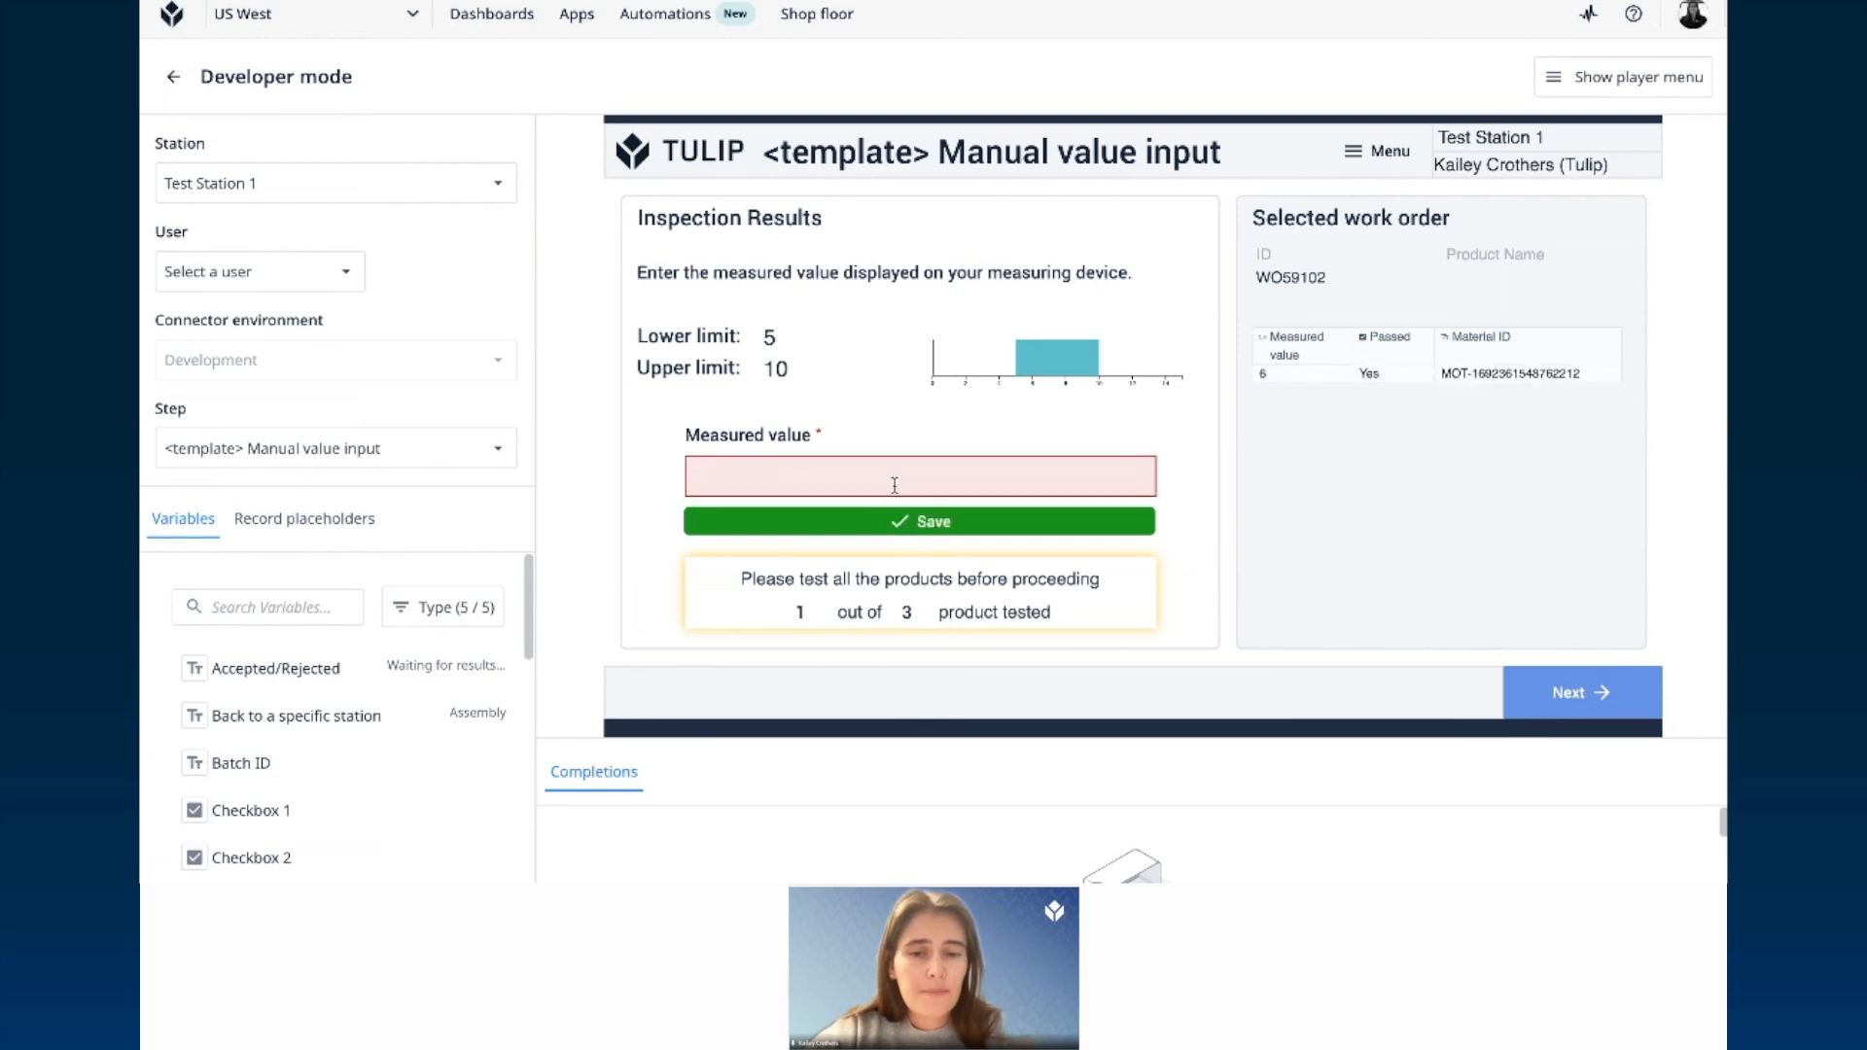
pyautogui.click(896, 483)
pyautogui.write('6')
pyautogui.click(908, 525)
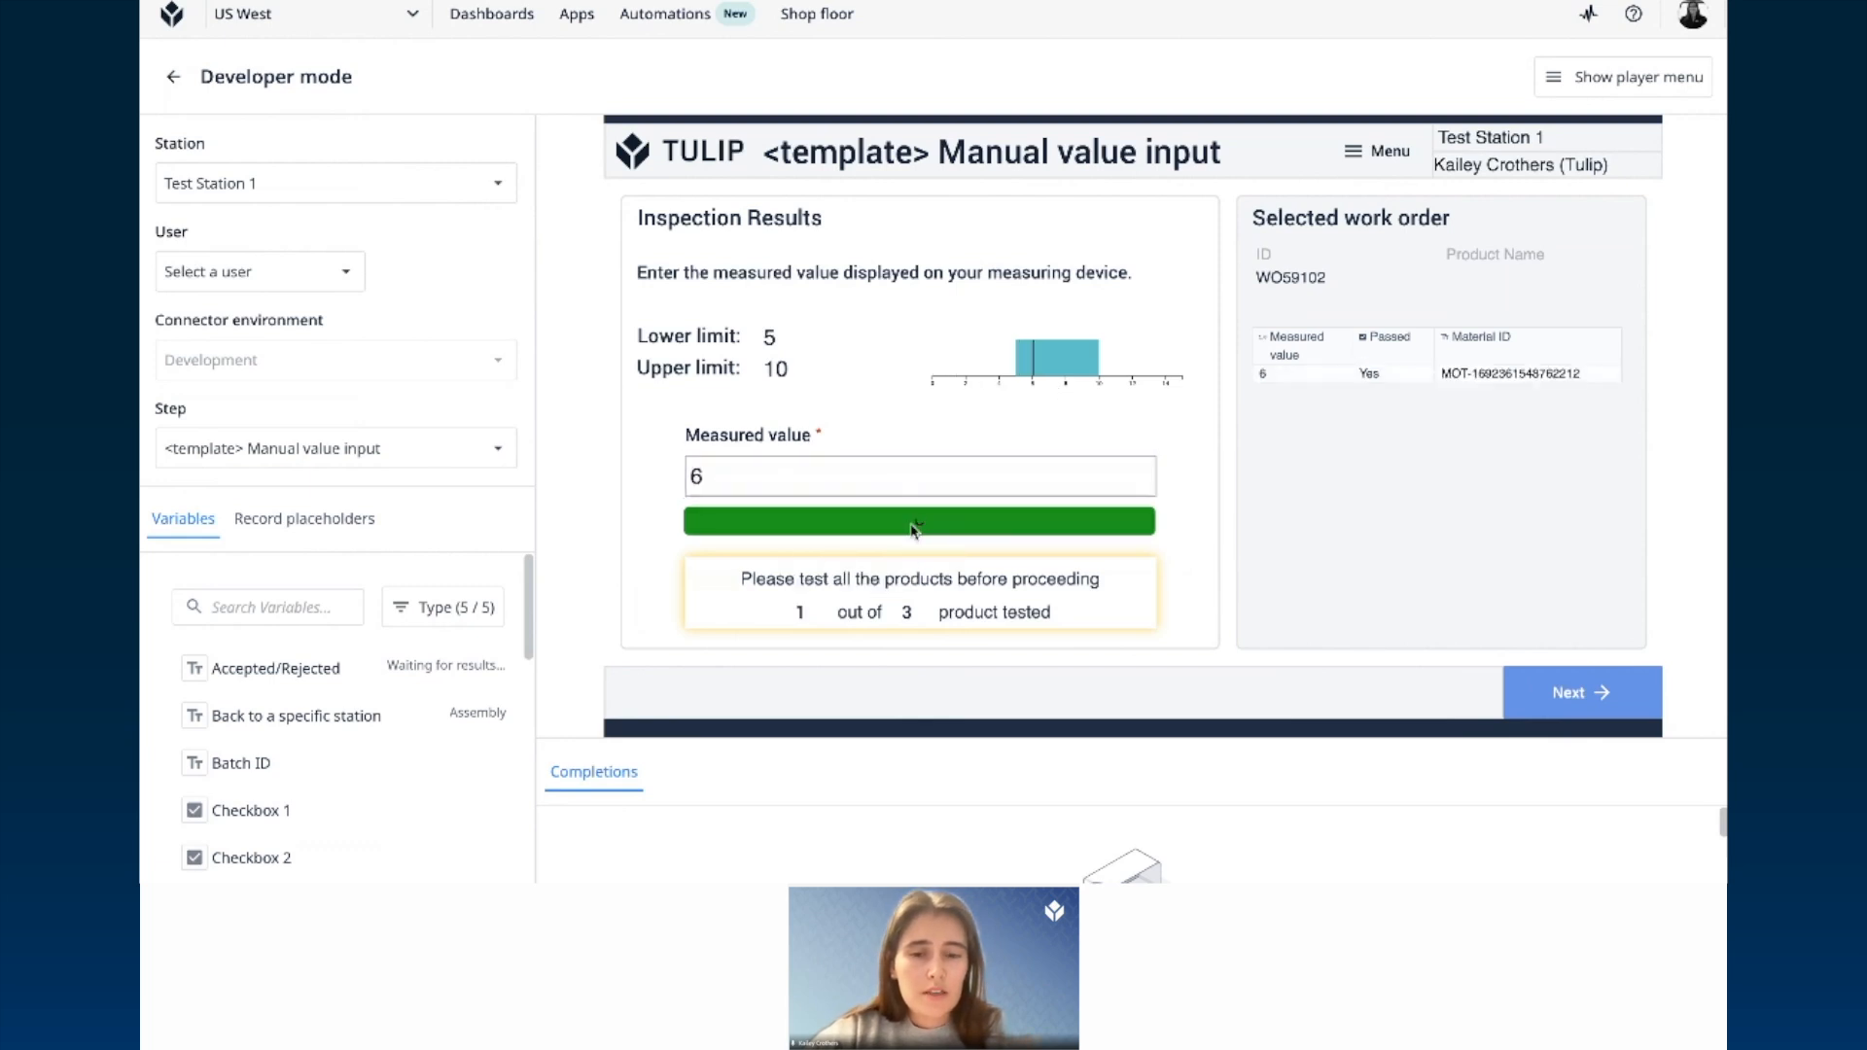
pyautogui.click(926, 486)
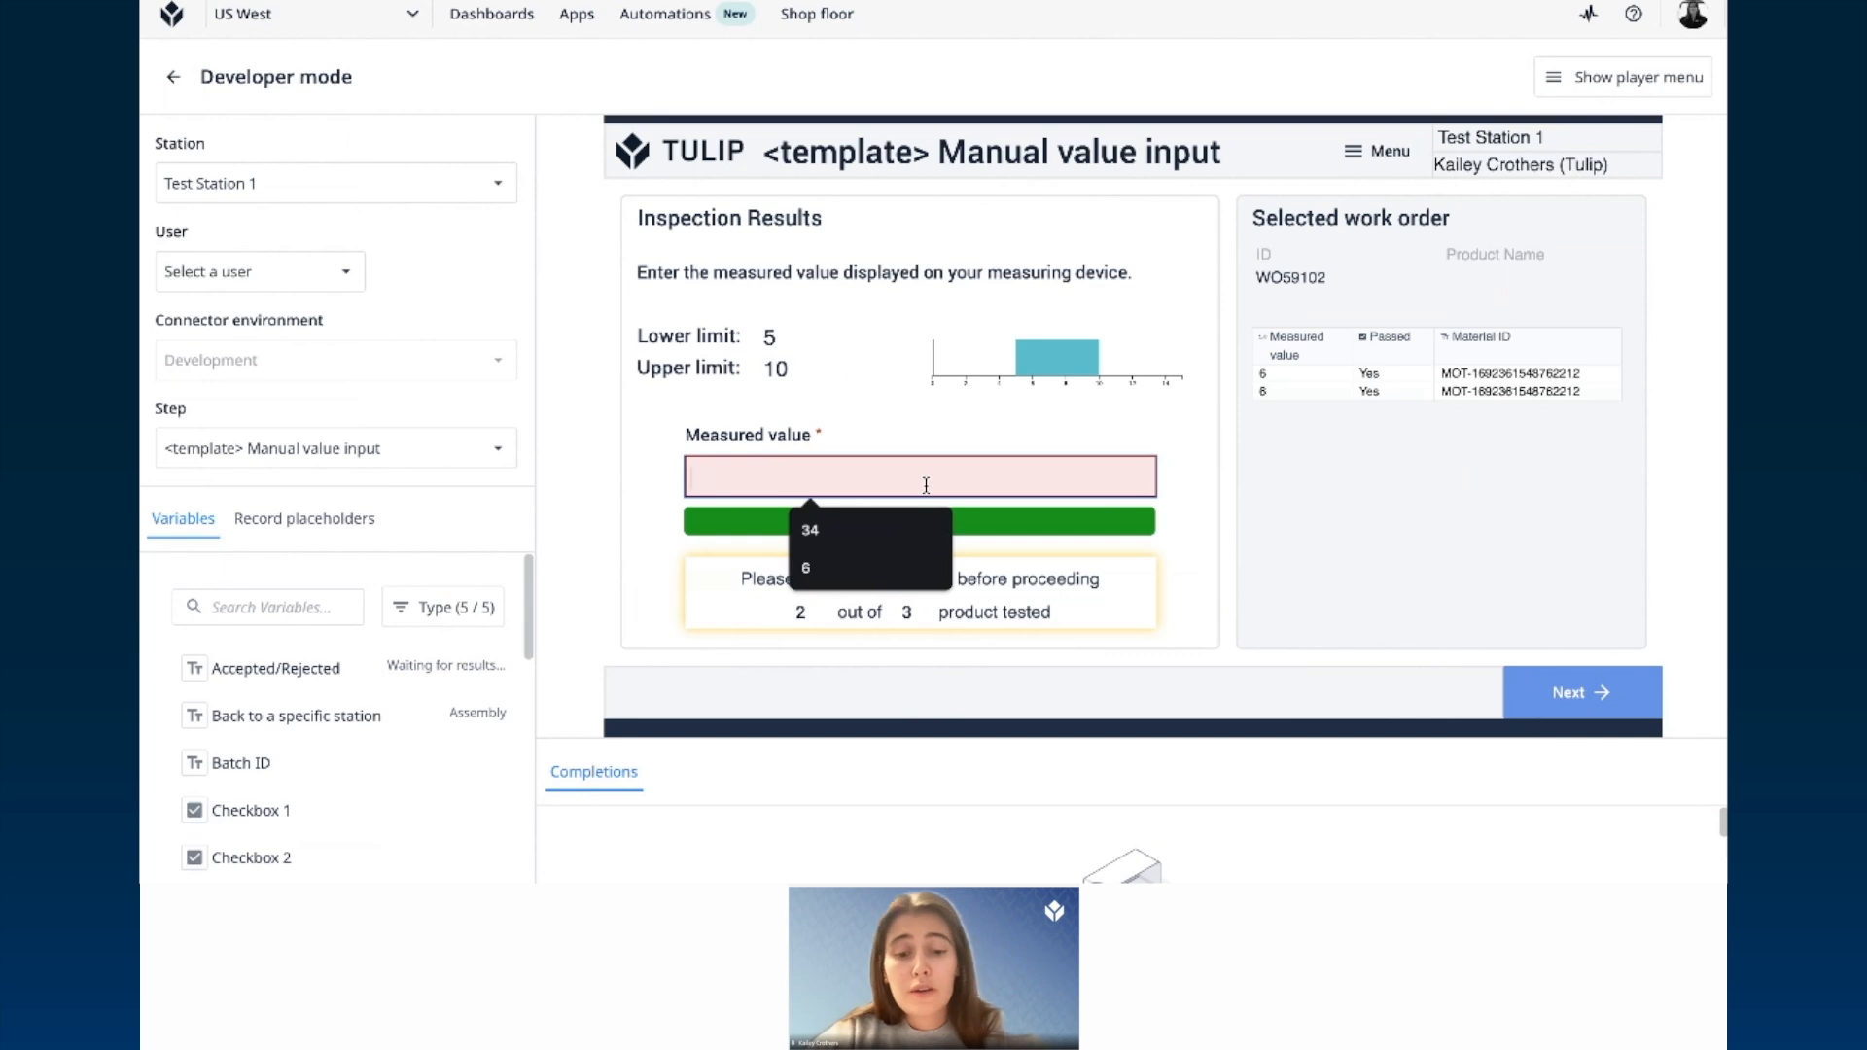
pyautogui.write('11')
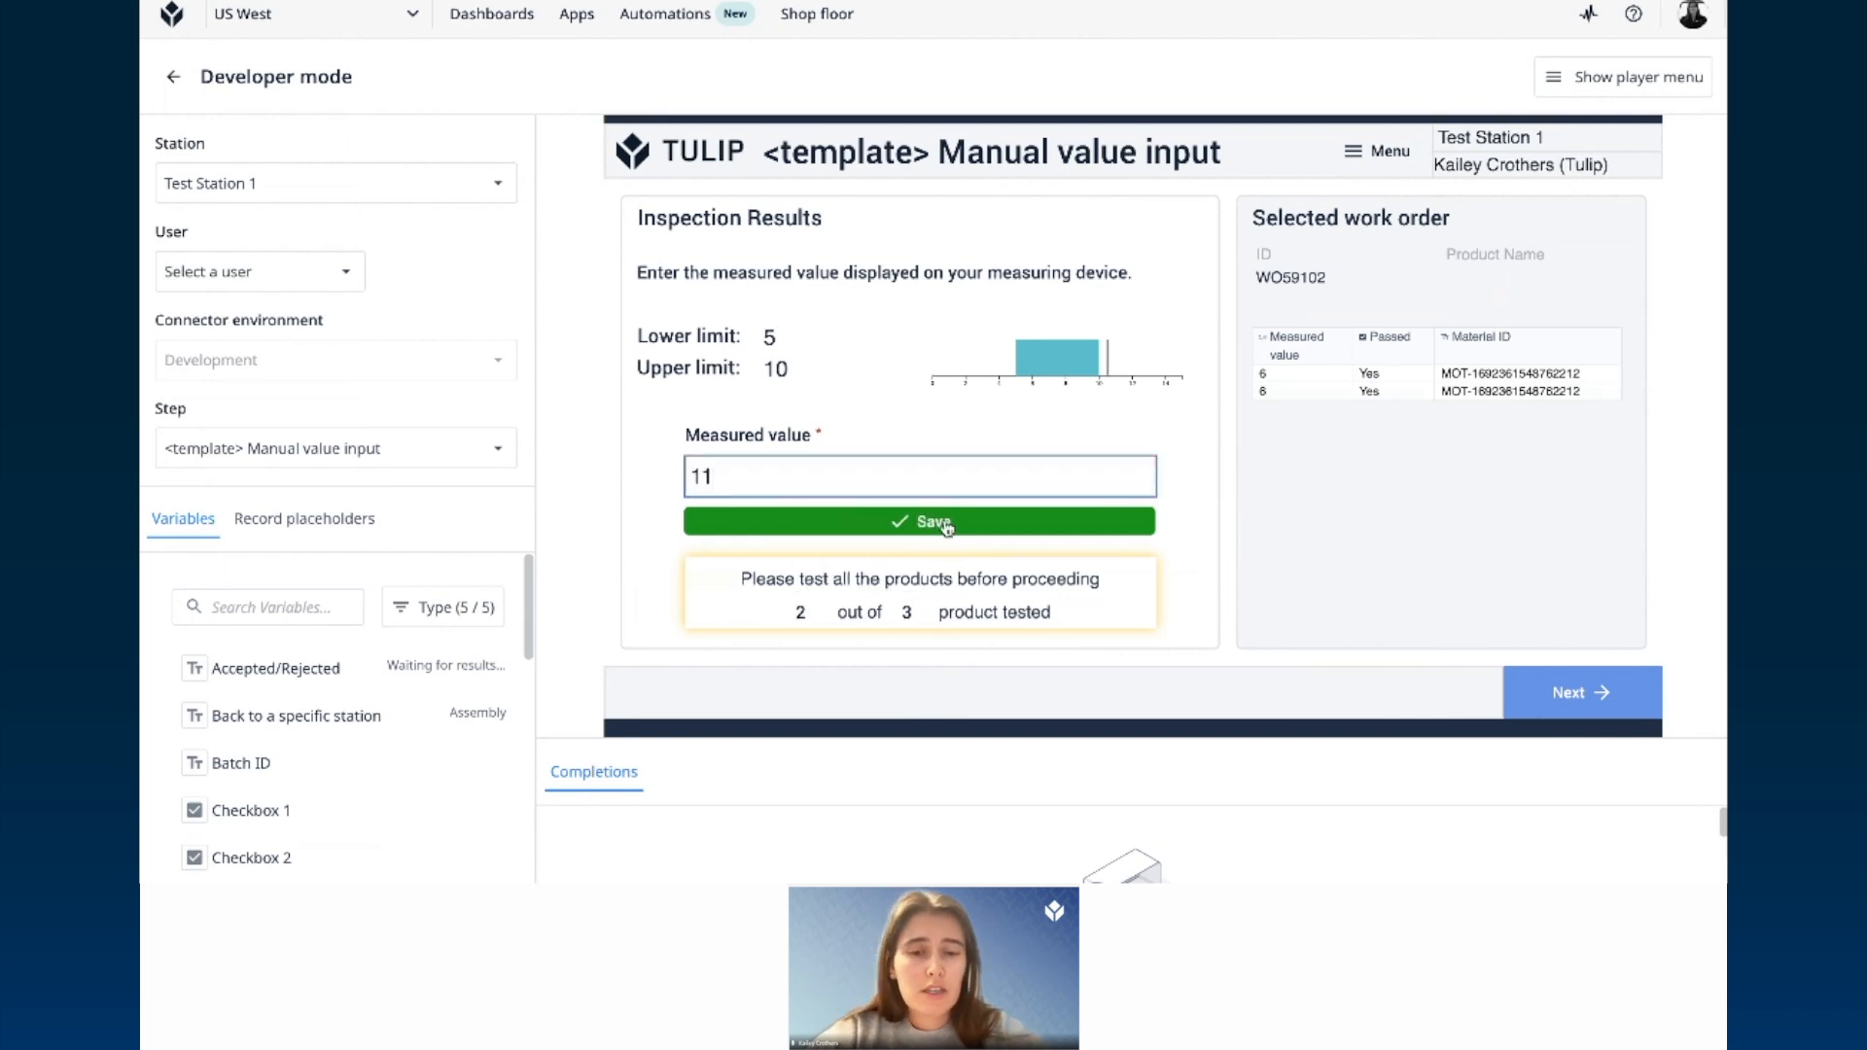
pyautogui.click(943, 525)
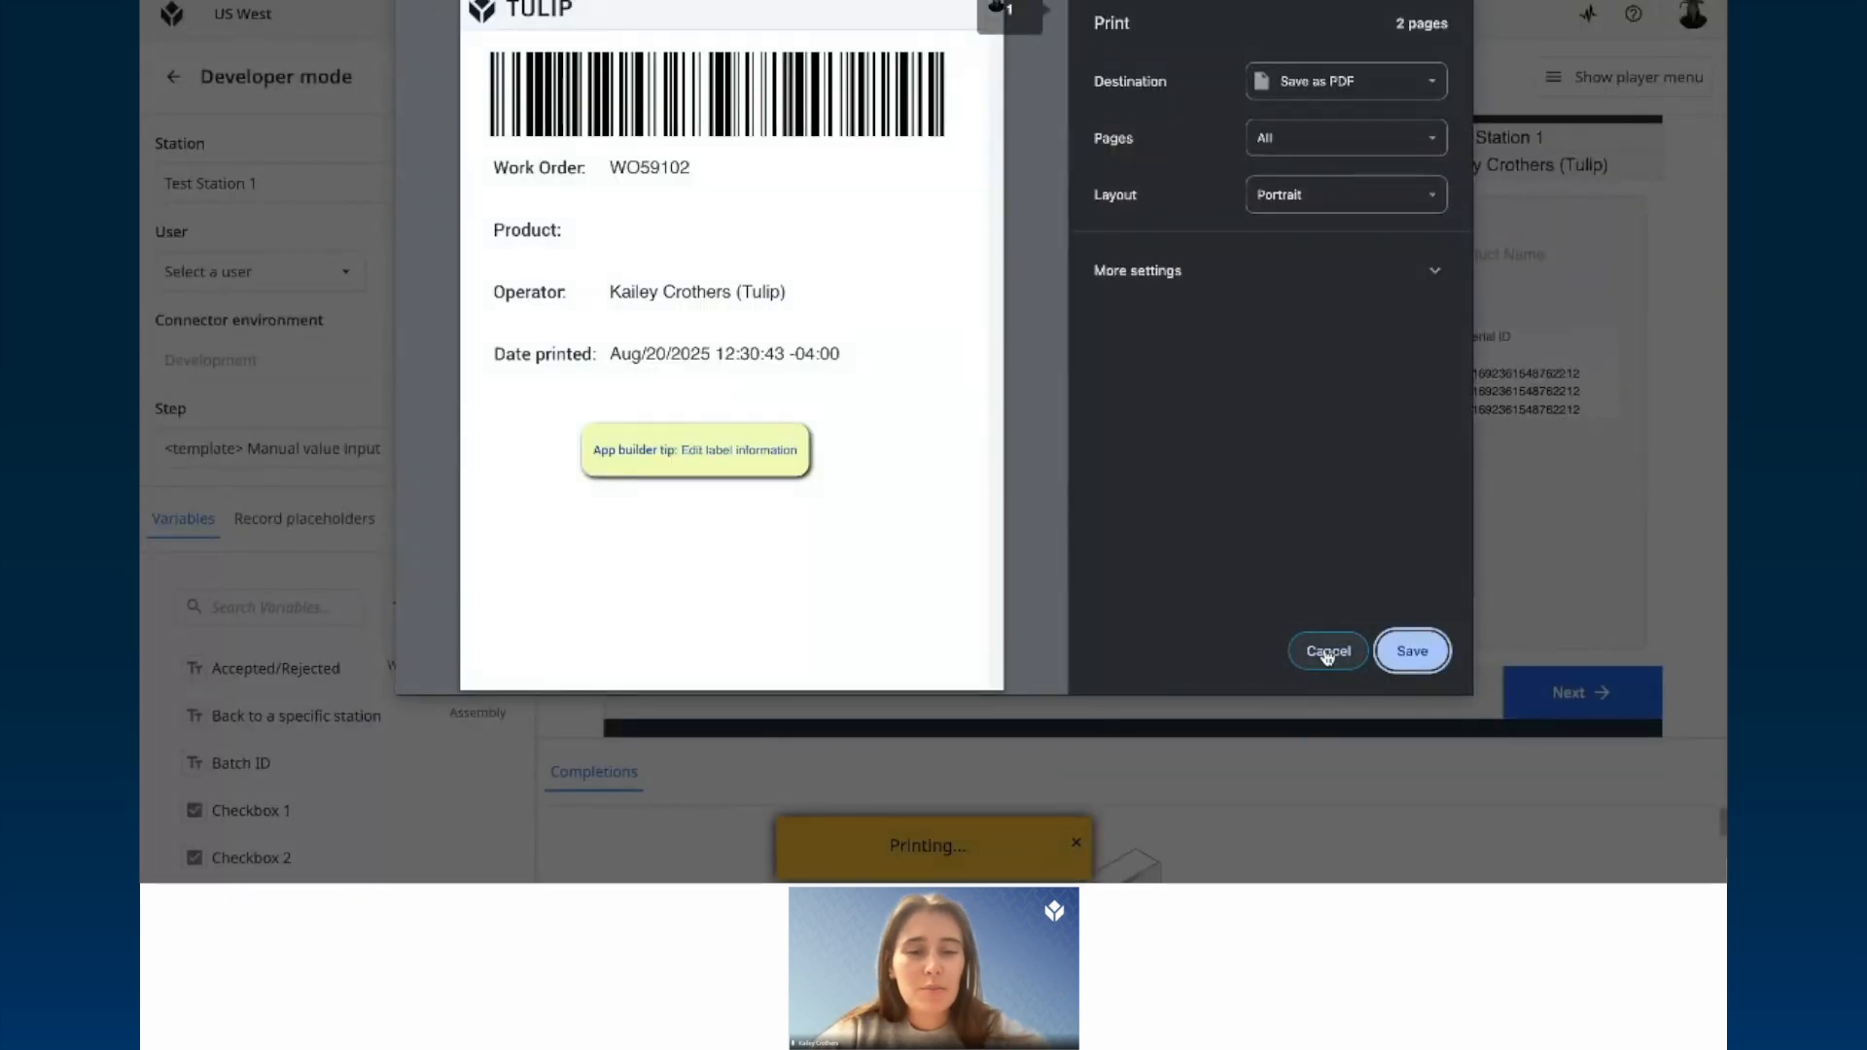
# Step: Cancel the label printing, dismiss its confirmation, and finish the inspection from the result summary
pyautogui.click(1328, 654)
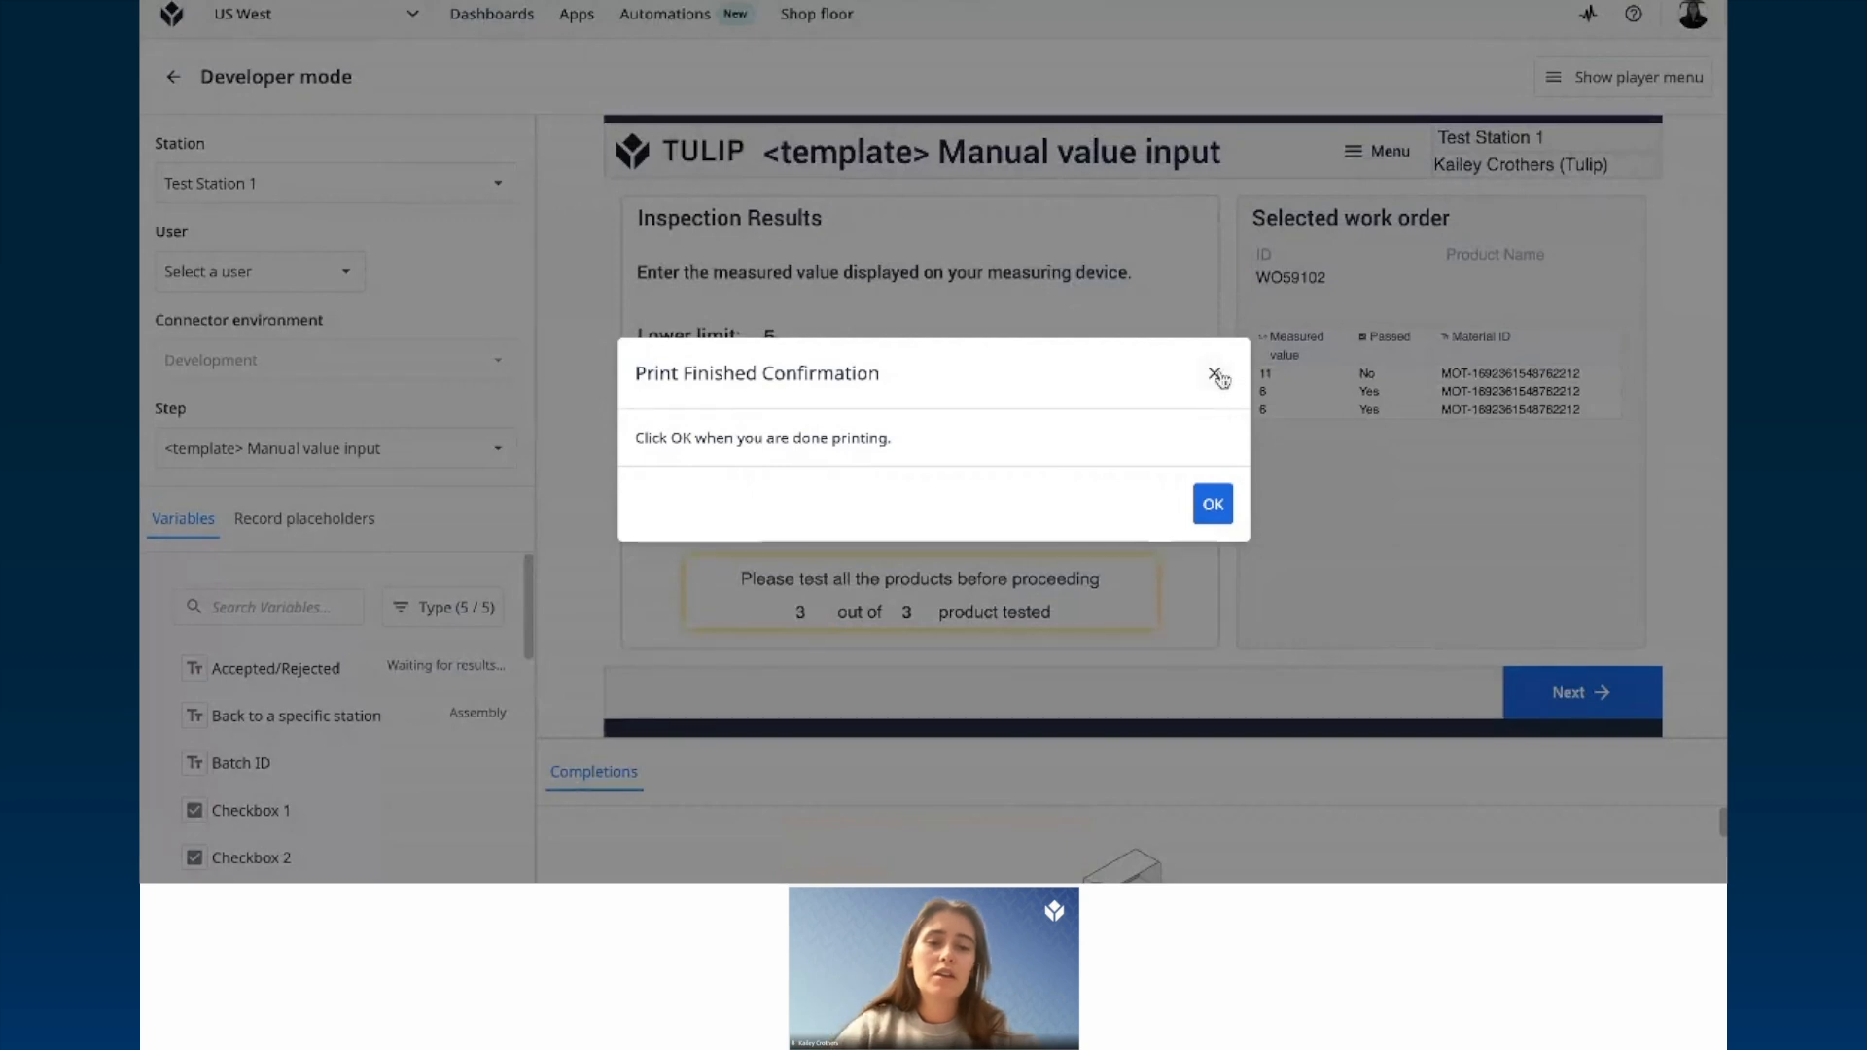
pyautogui.click(1215, 376)
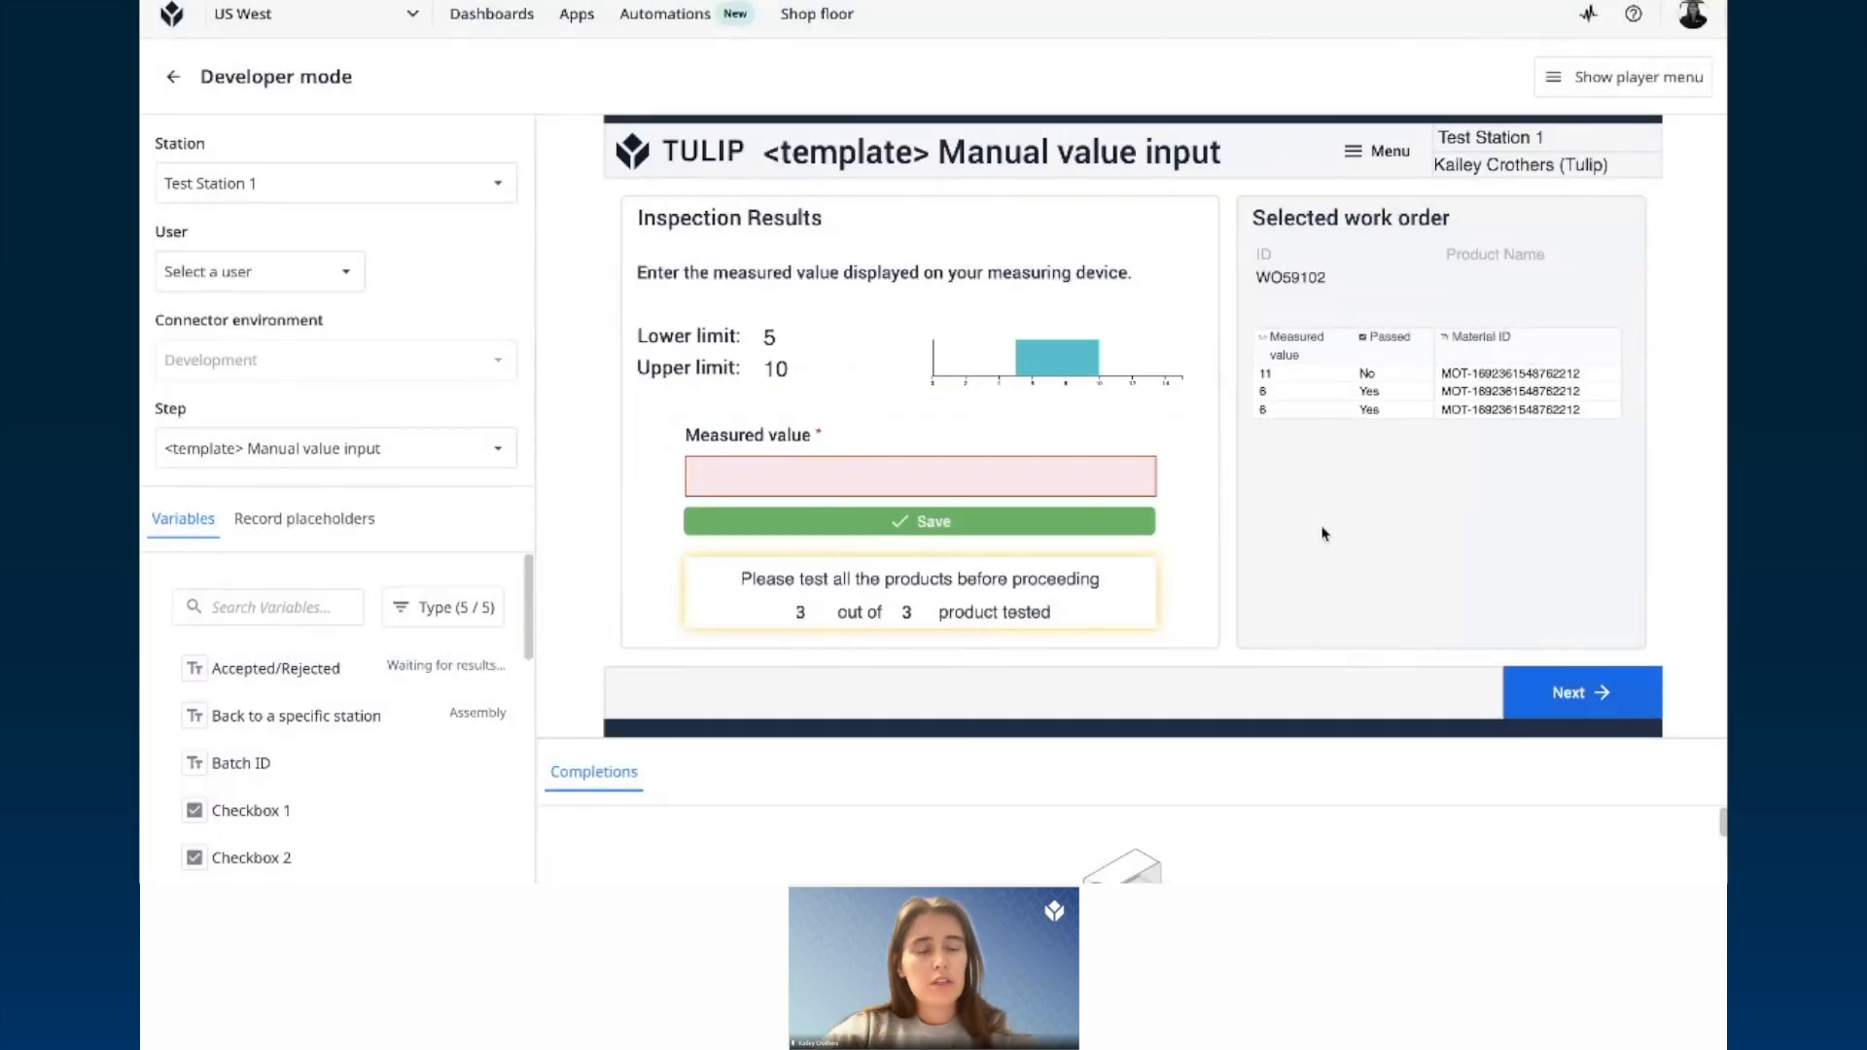
pyautogui.click(1605, 693)
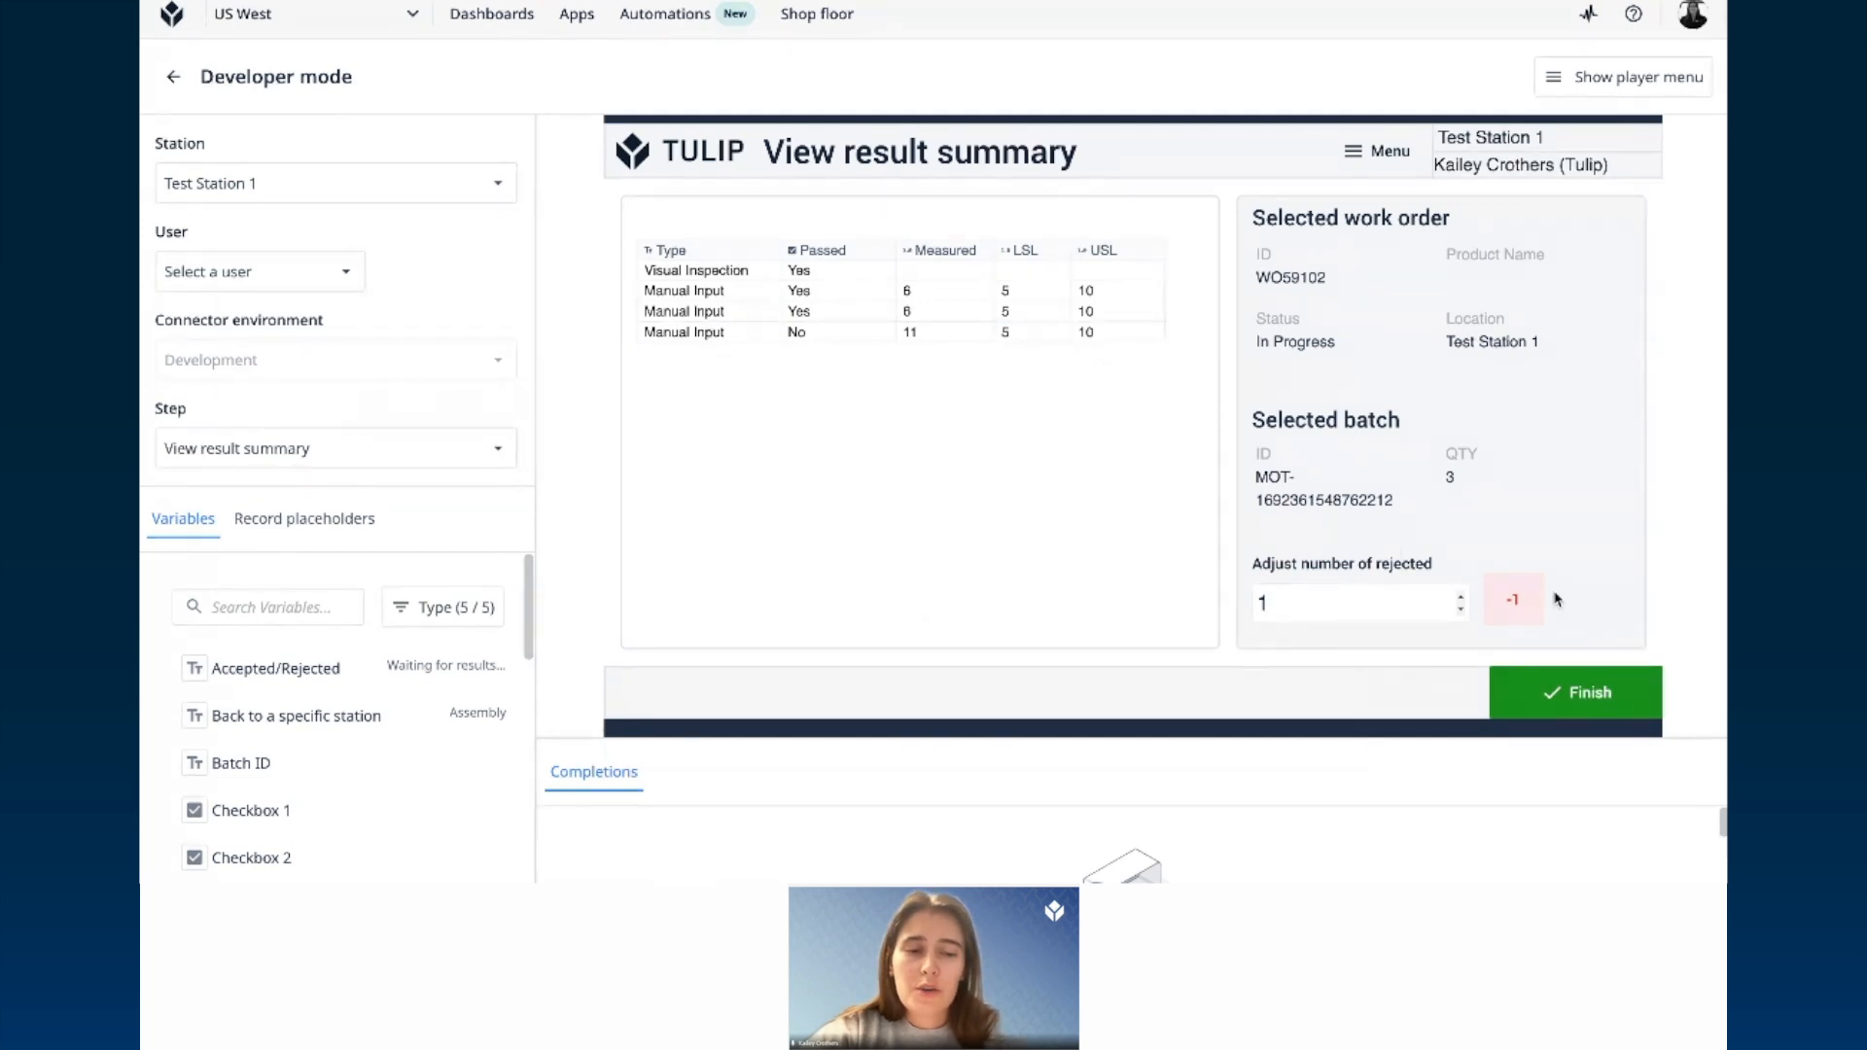
pyautogui.click(1617, 698)
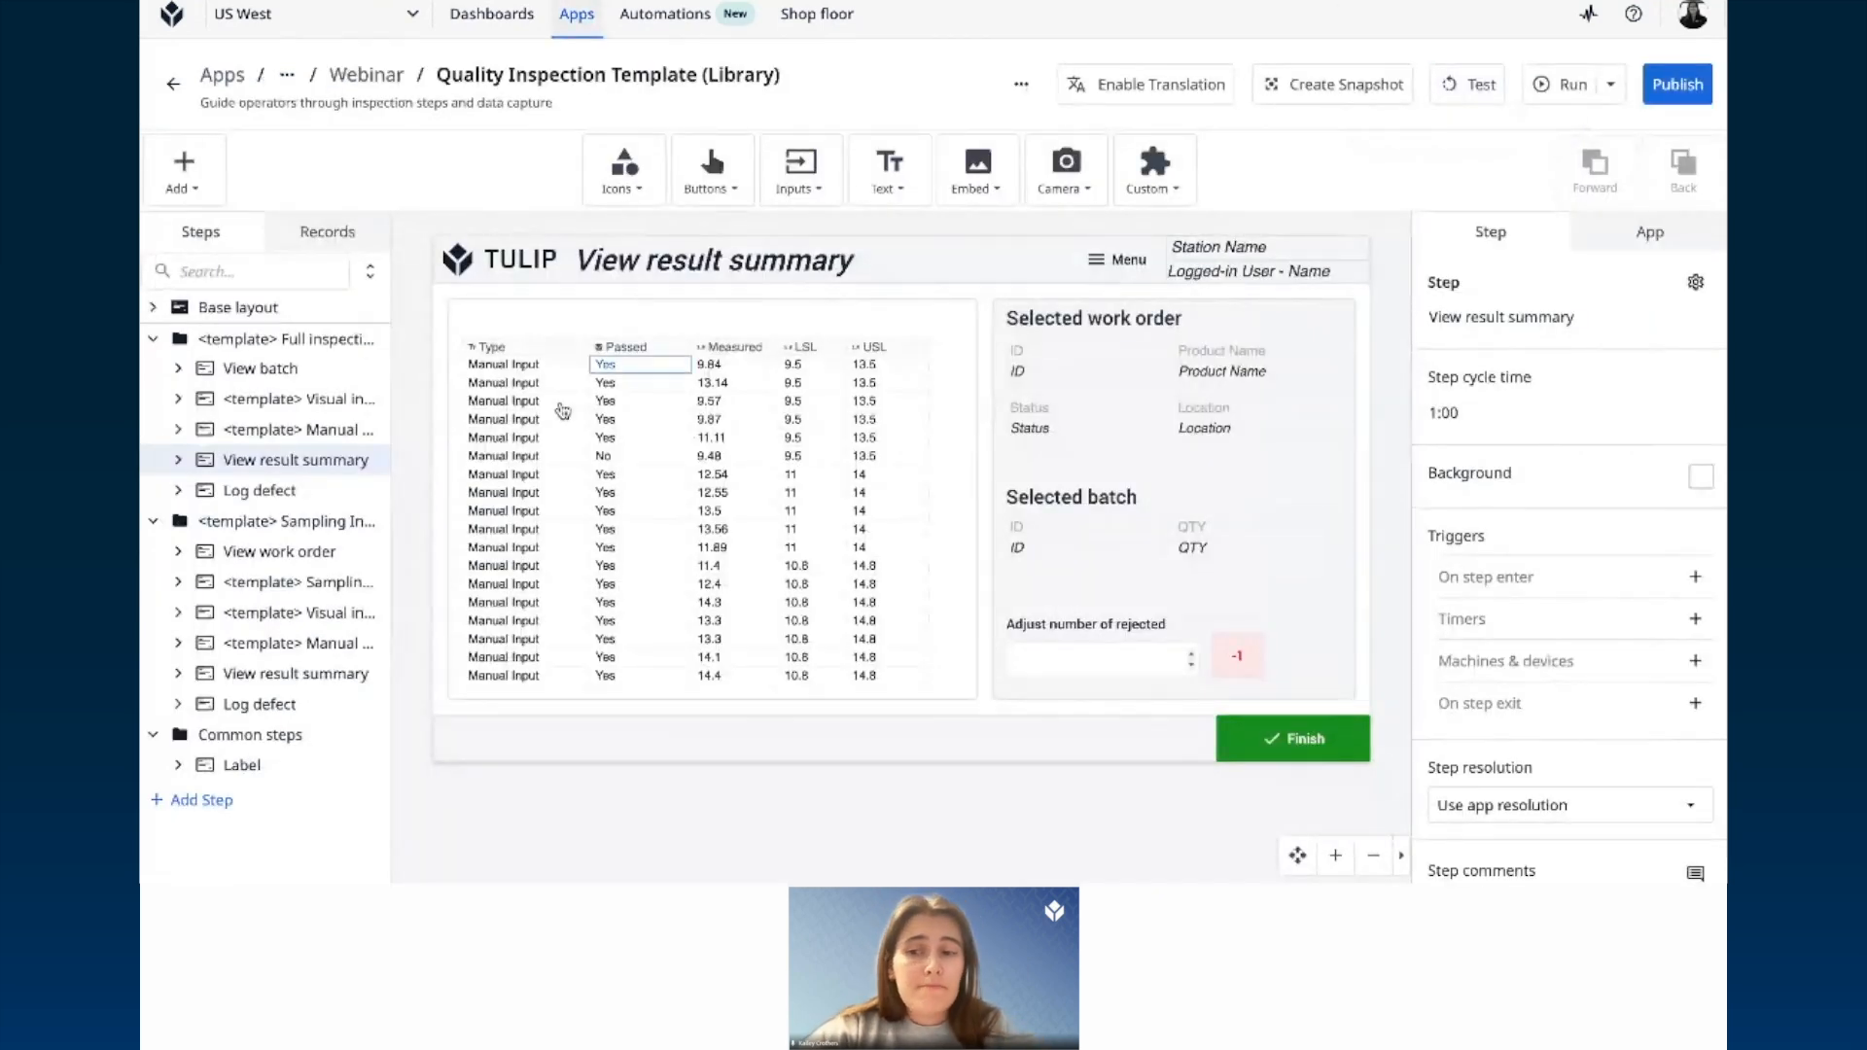
# Step: Back in the app editor, view the full inspection's Visual inspection and Manual value input steps
pyautogui.click(253, 404)
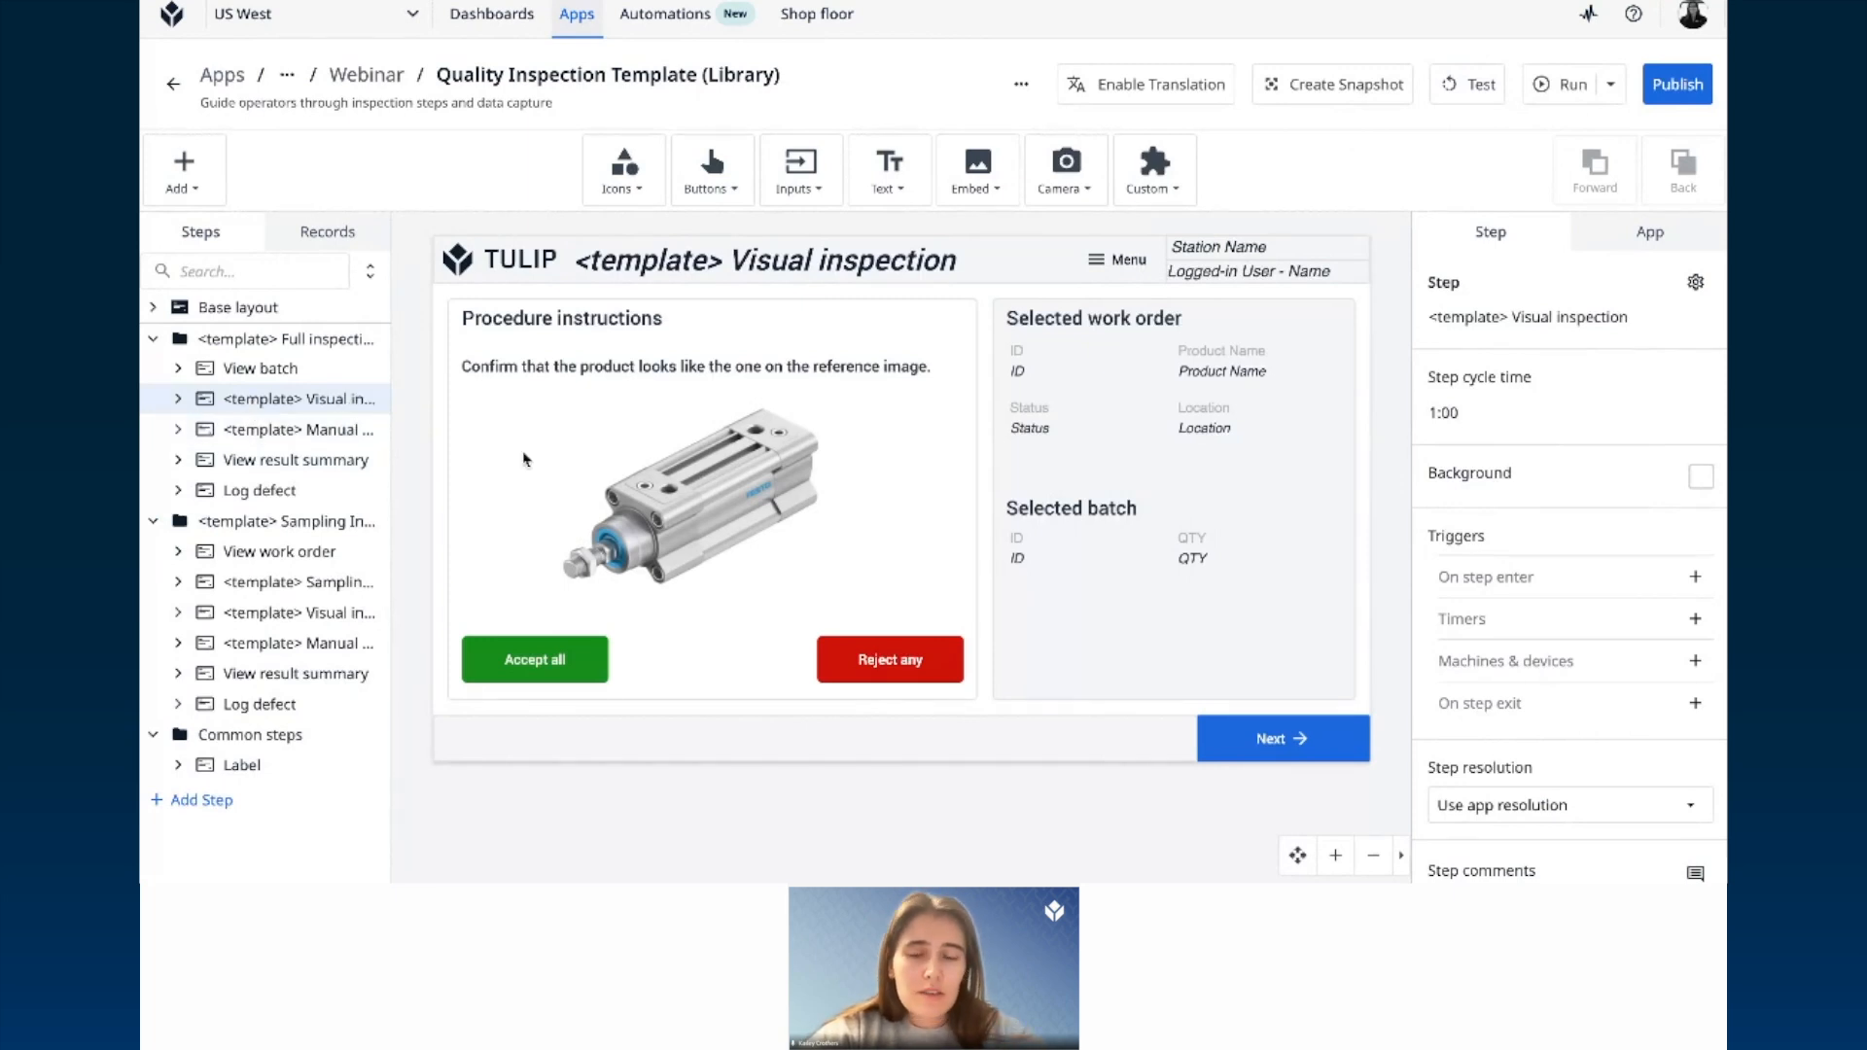
pyautogui.click(285, 432)
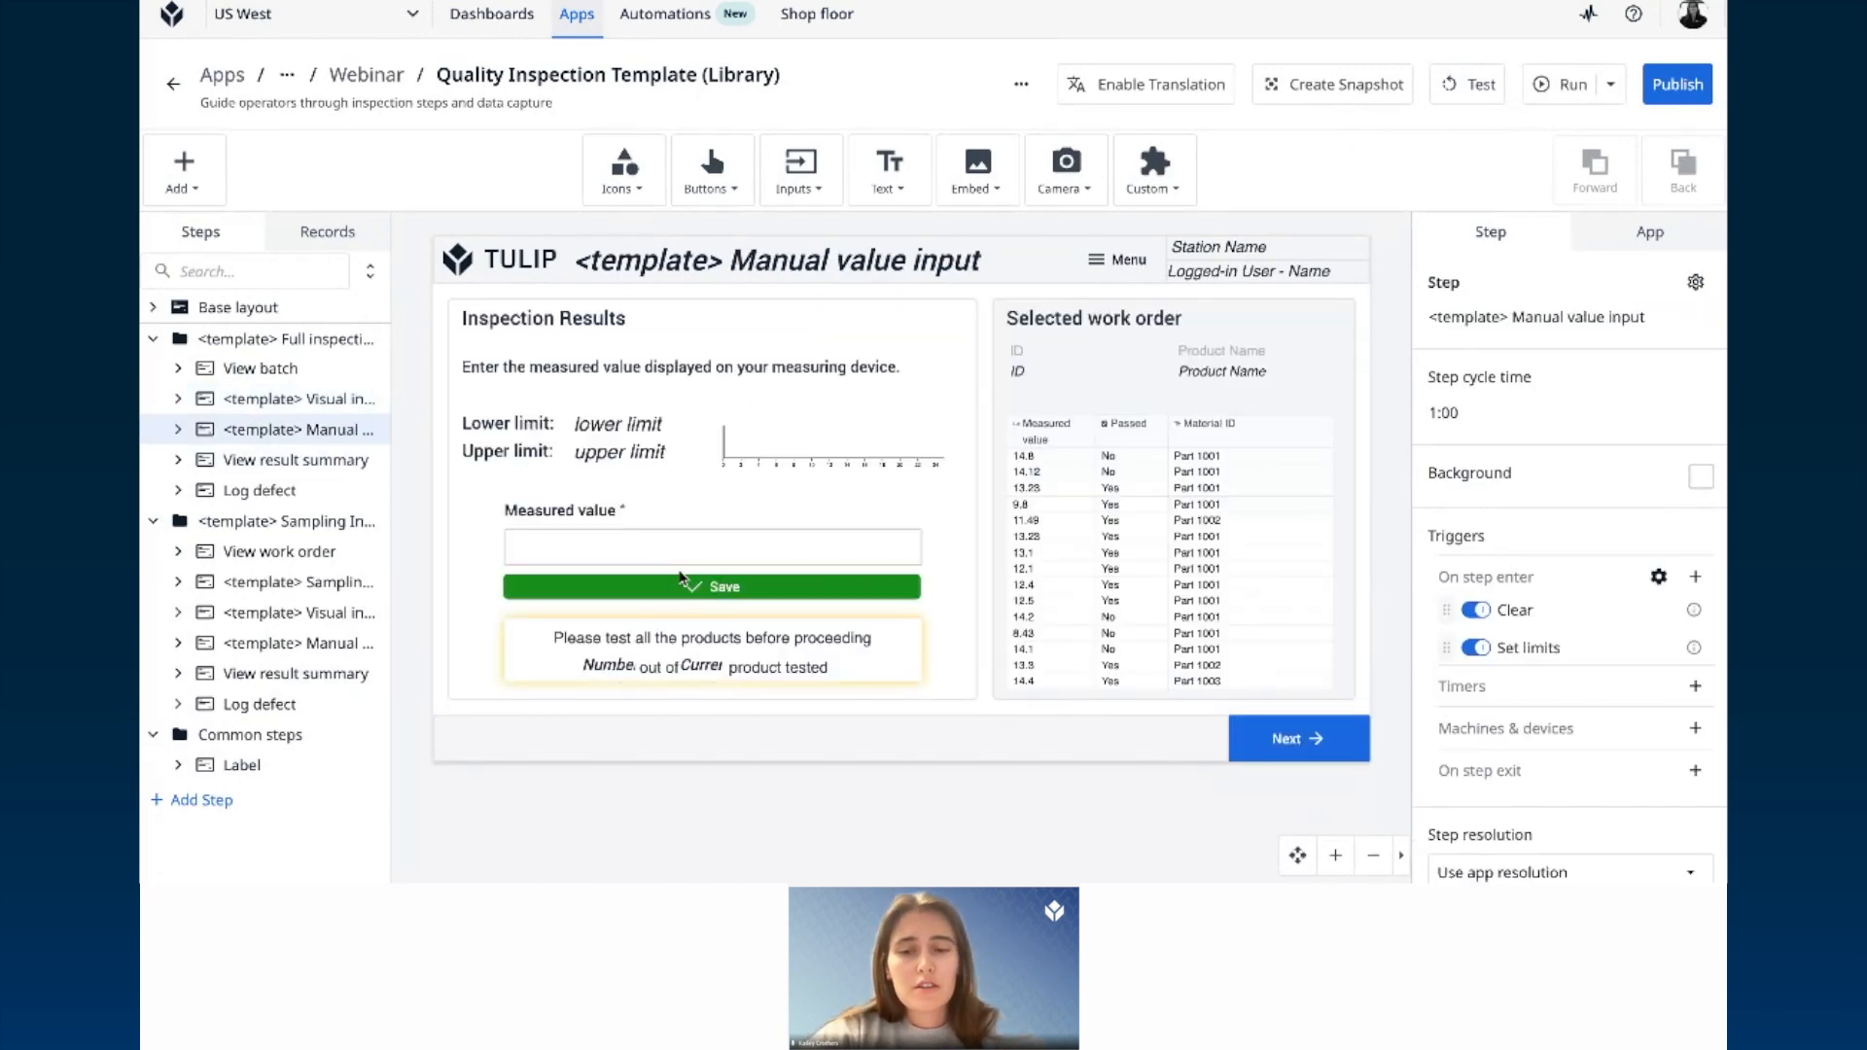